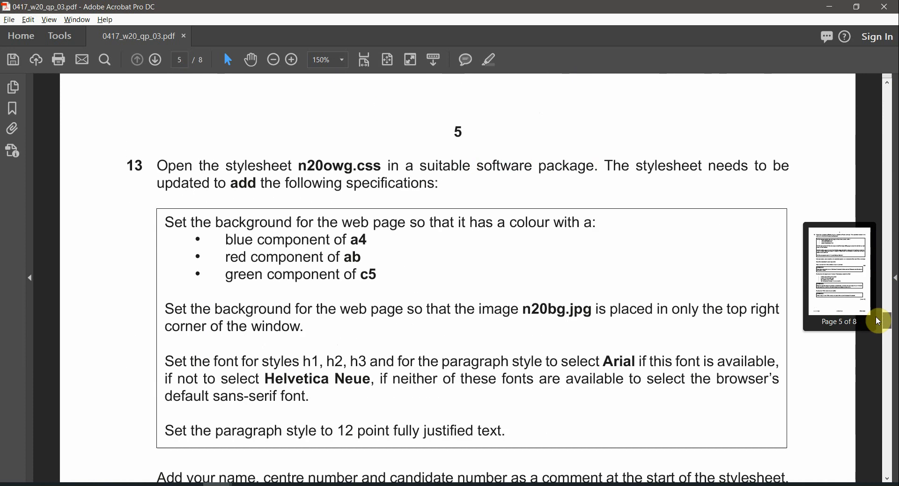
Step: Select the key Task 3 phrases: income and expenditure, twelve month period, currency values
left_click_drag(502, 169, 482, 148)
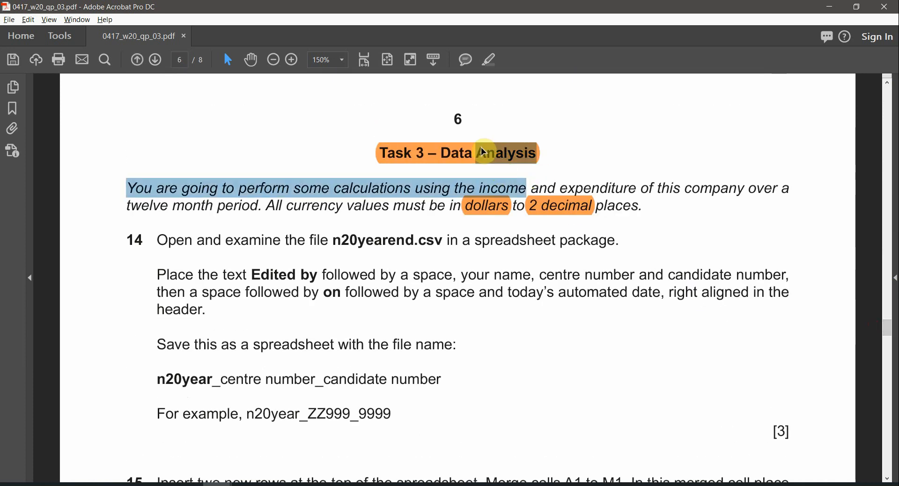
left_click(482, 148)
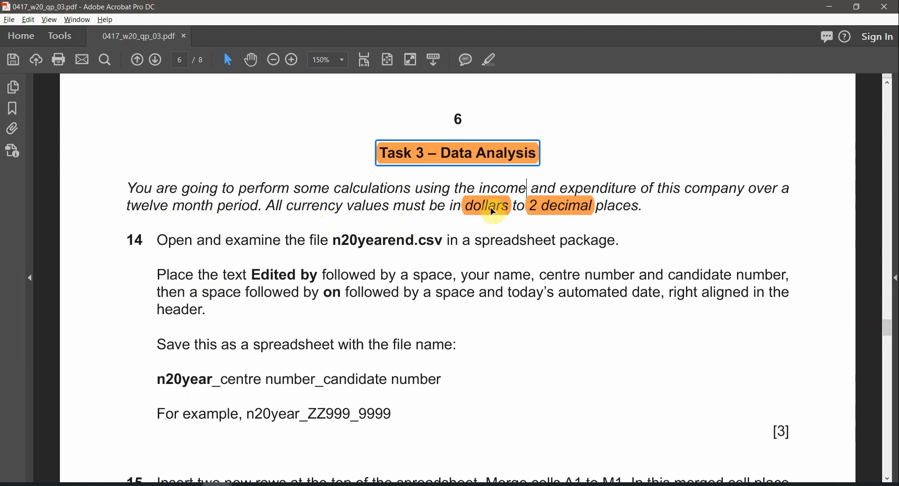
left_click_drag(629, 189, 489, 188)
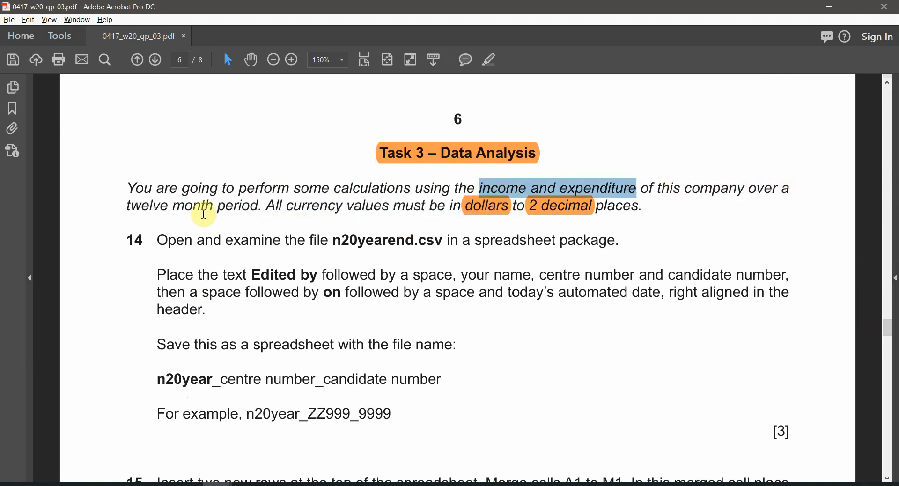
left_click_drag(262, 203, 136, 209)
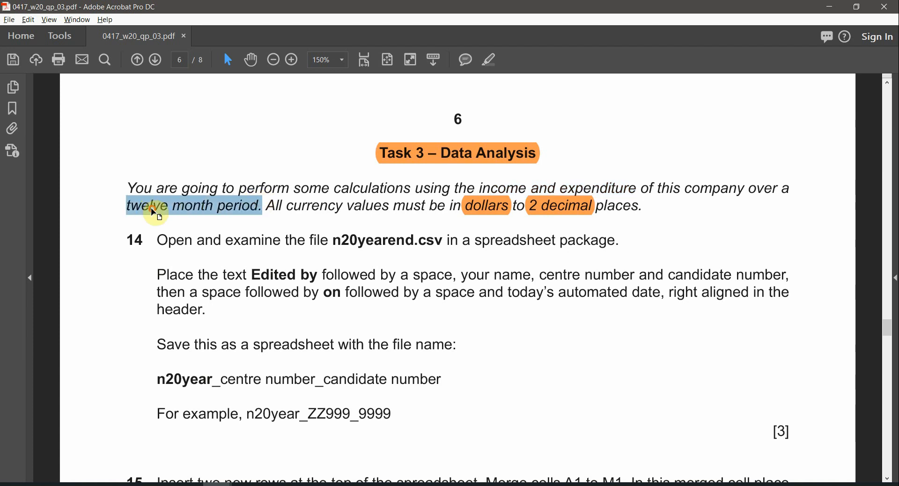
left_click_drag(301, 210, 392, 206)
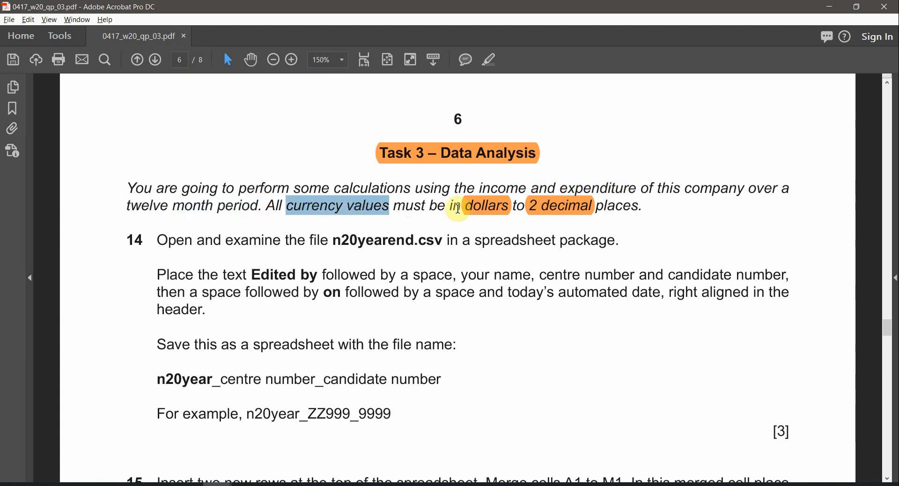
Step: Mark the 'dollars to 2 decimal places' requirement and the word currency
left_click(487, 206)
left_click(545, 218)
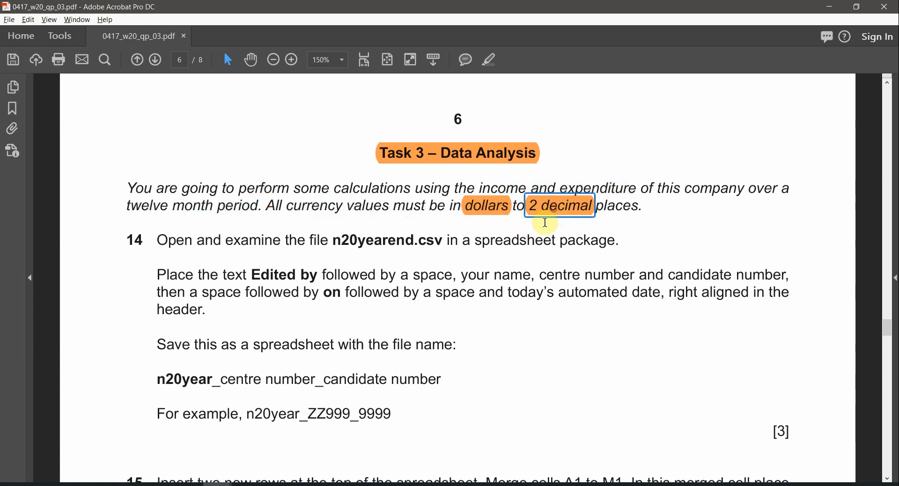
left_click_drag(644, 209, 444, 206)
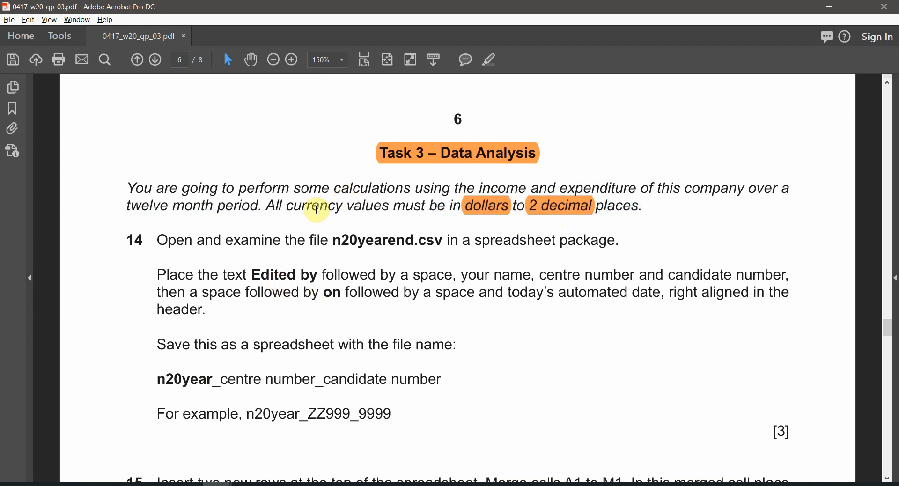
double_click(313, 209)
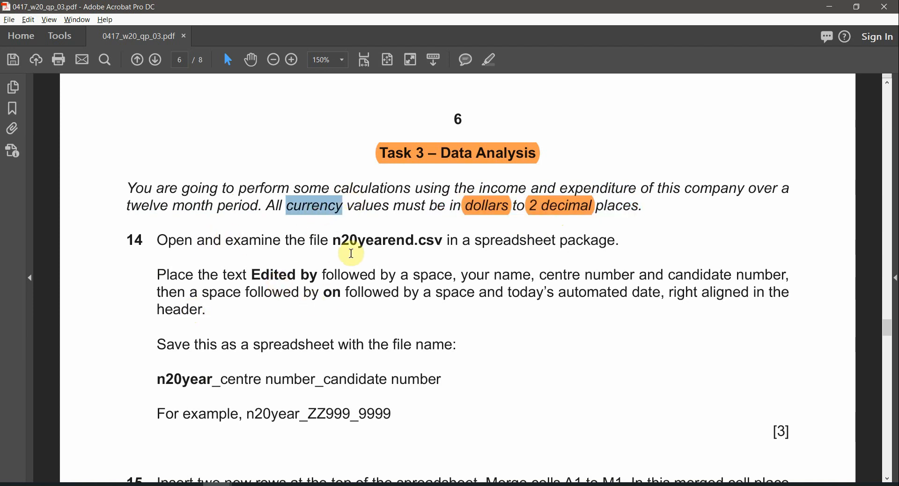
Step: Highlight the file name n20yearend in question 14 in orange
double_click(361, 242)
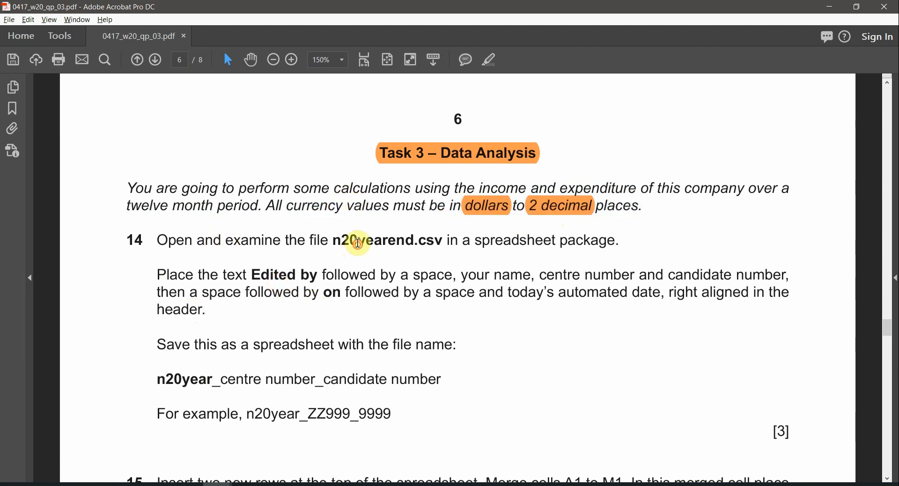
left_click(490, 62)
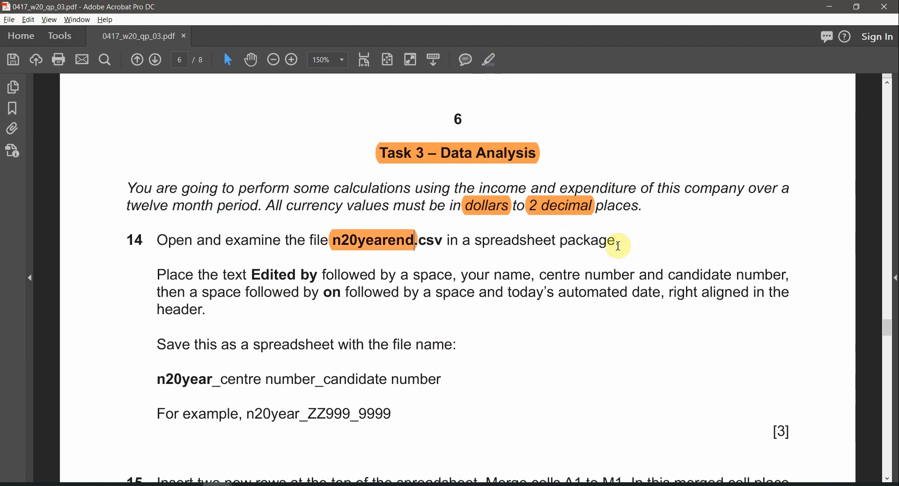
left_click_drag(623, 241, 475, 241)
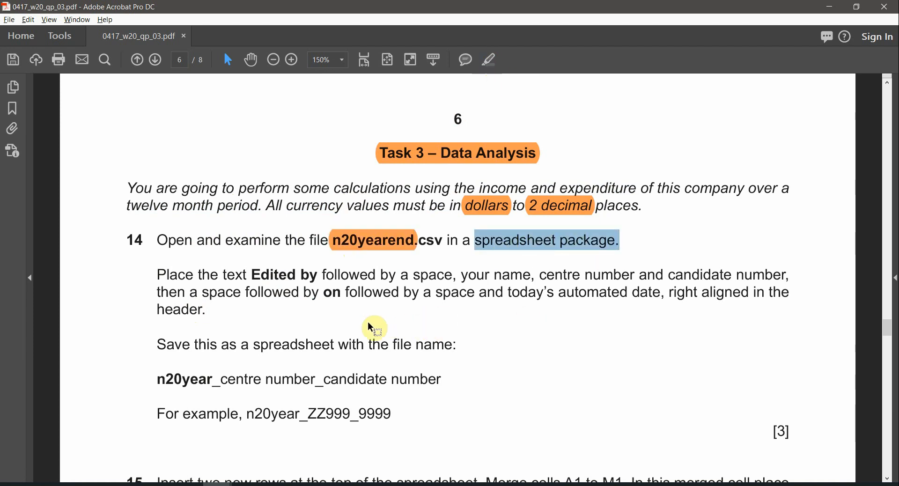
Step: Open n20yearend.csv in Excel from the source-files folder
scroll(365, 333, "down", 1)
left_click(130, 485)
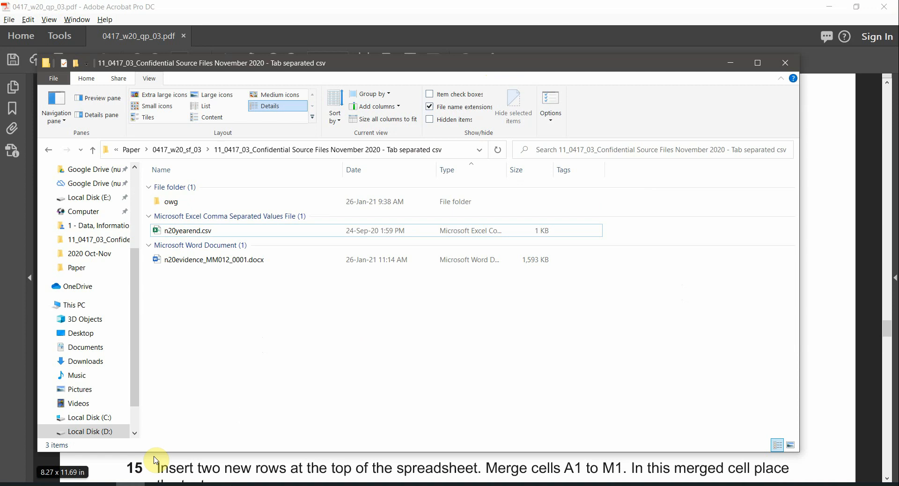
double_click(193, 232)
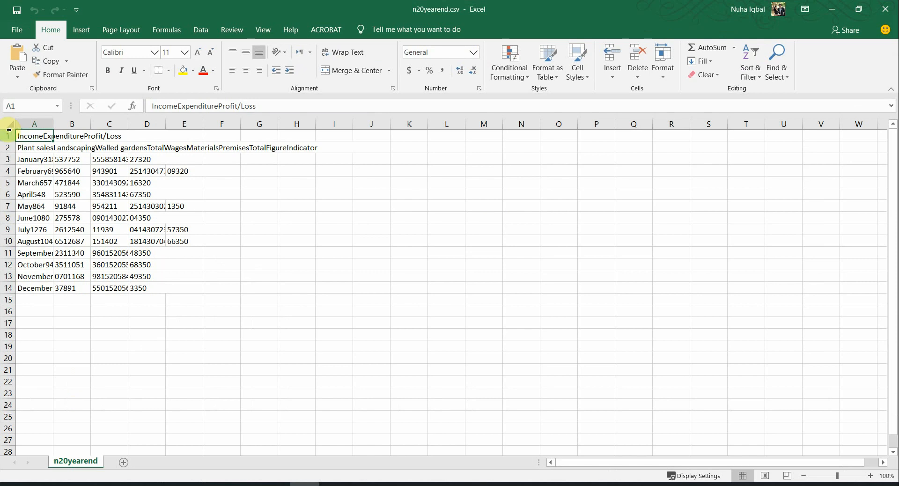
Step: Auto-fit every column of the n20yearend sheet to its contents
left_click(11, 124)
double_click(50, 128)
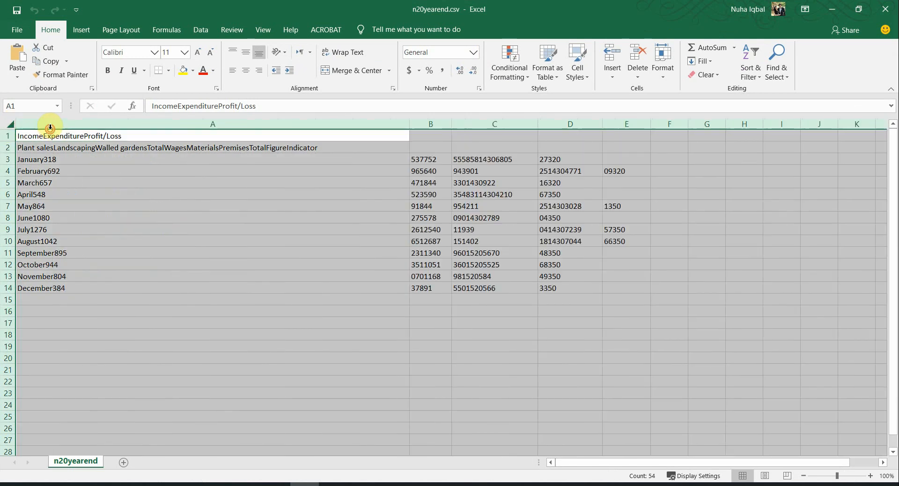
left_click(240, 253)
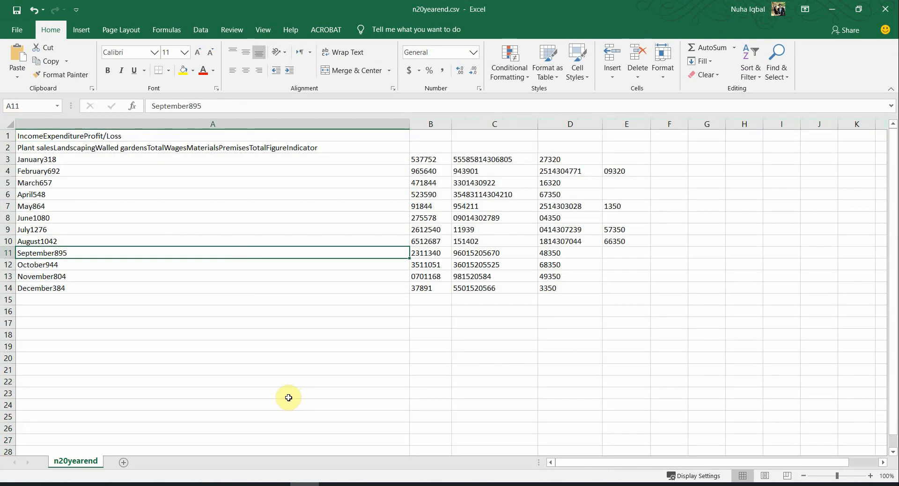
Step: Examine the two title rows and the data table A1 to E14
left_click_drag(130, 136, 163, 146)
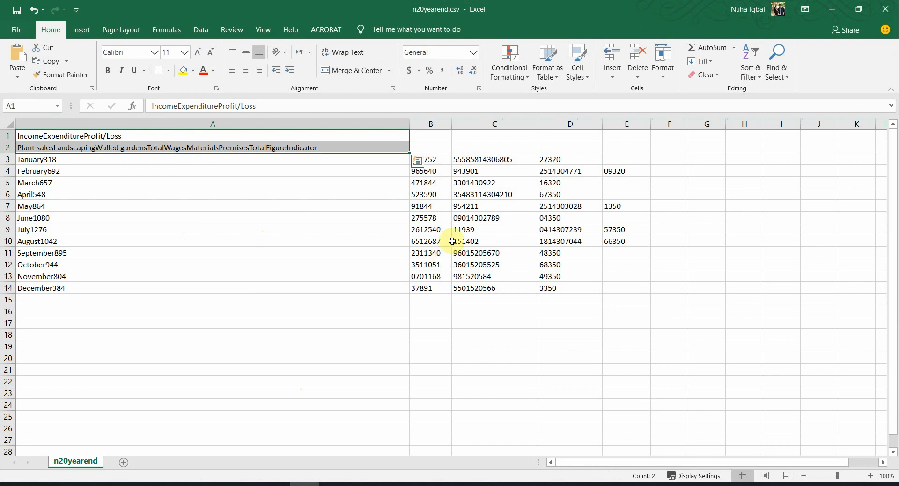
left_click(384, 175)
left_click_drag(357, 135, 616, 284)
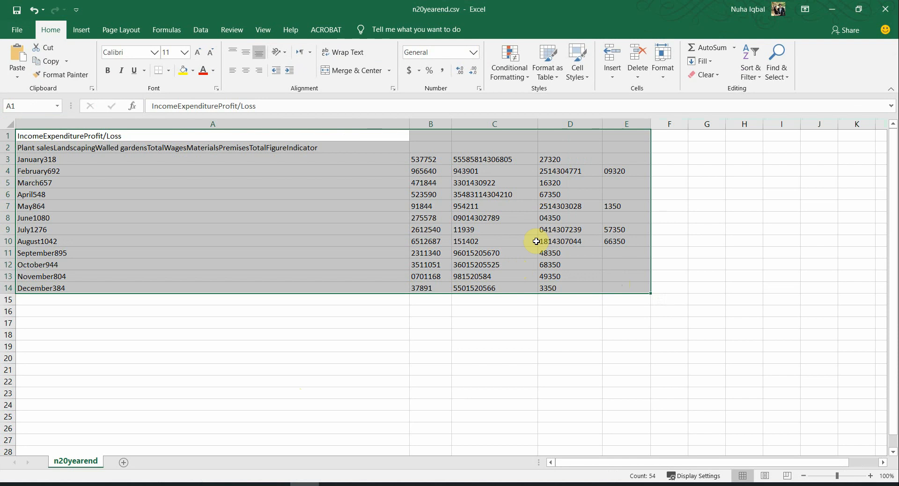
left_click(266, 239)
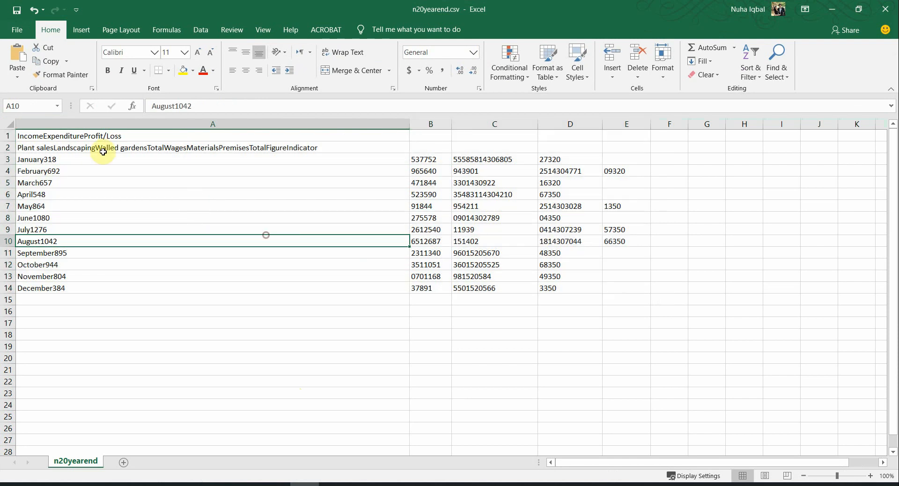
left_click(128, 136)
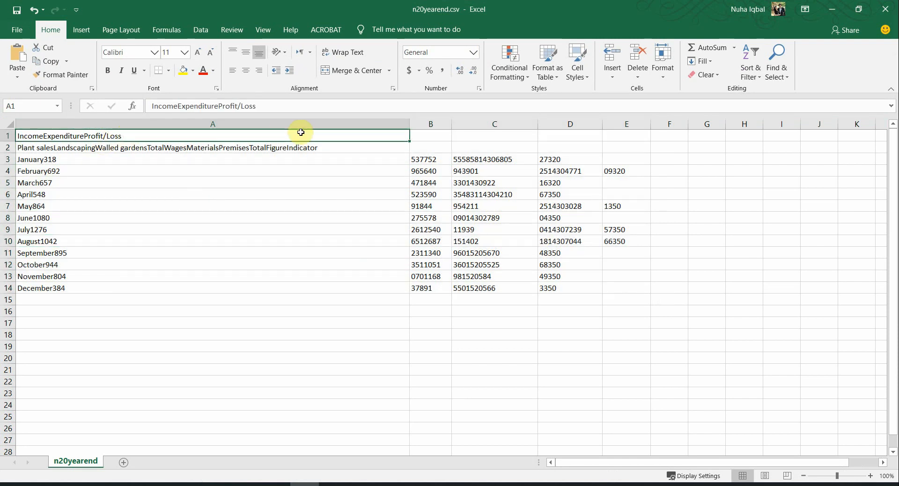
mouse_move(300, 132)
left_mouse_down()
mouse_move(429, 143)
mouse_move(392, 135)
left_mouse_up()
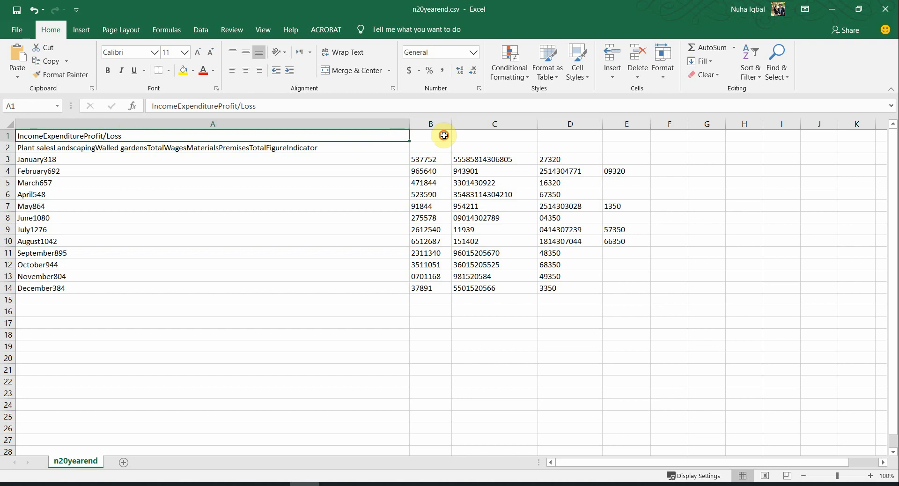
Step: Check cells D1, F1, A2, B1, C2, D2, the month labels and B8, then return to the folder
left_click(570, 135)
left_click(667, 132)
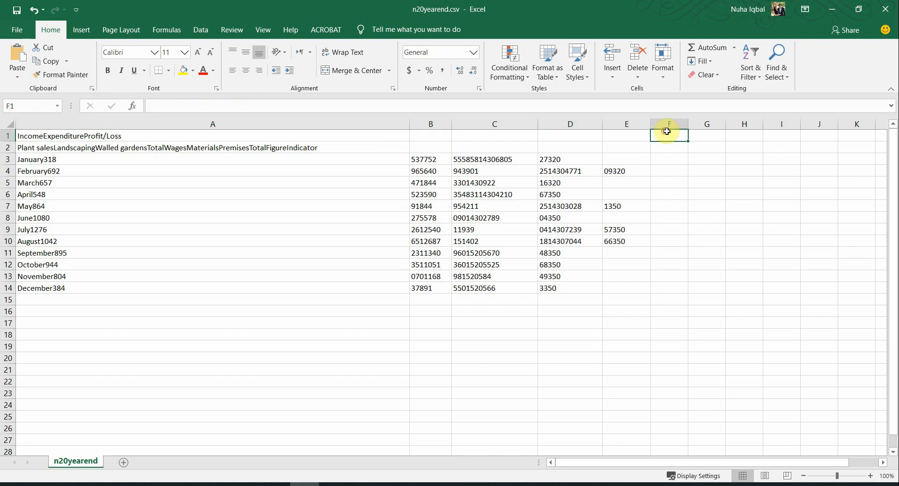
left_click(100, 152)
left_click(442, 140)
left_click(515, 150)
left_click(588, 143)
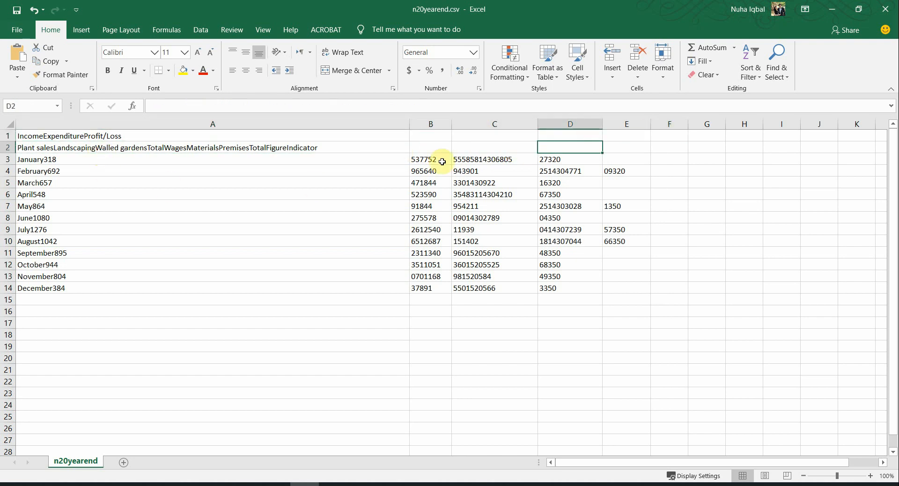
left_click_drag(442, 162, 428, 241)
left_click_drag(252, 160, 61, 300)
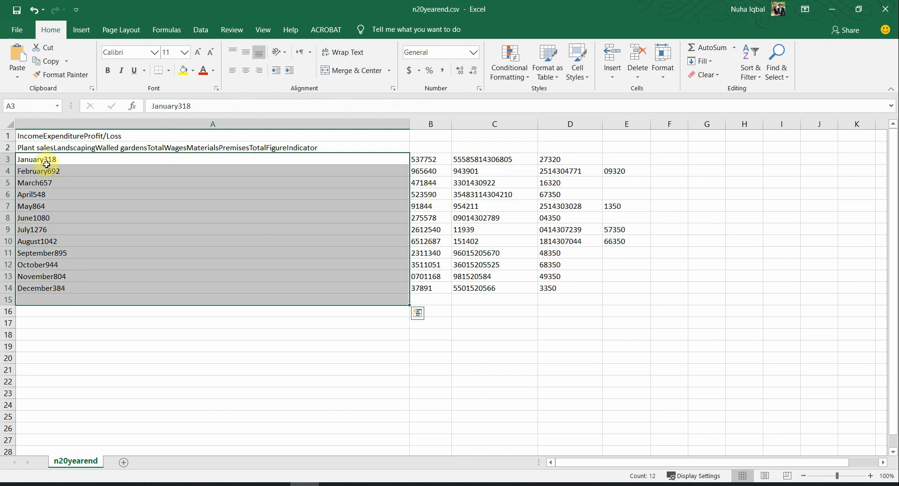
left_click(440, 218)
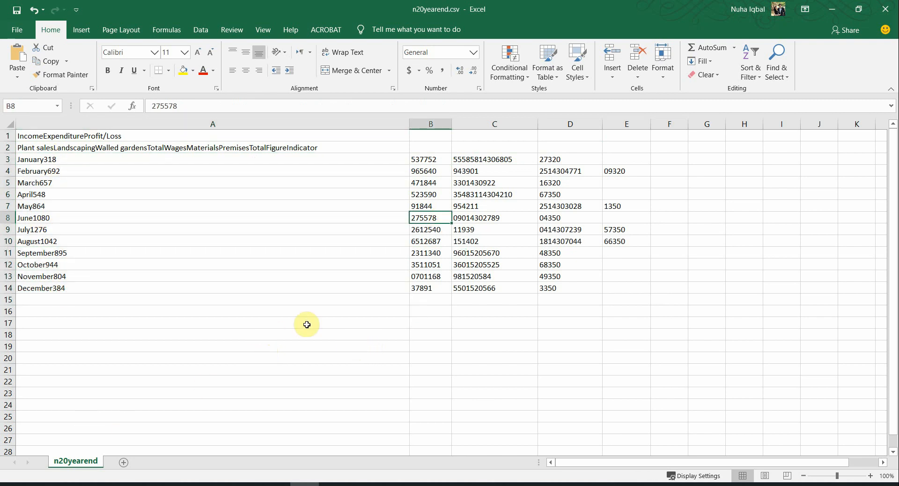
left_click(148, 482)
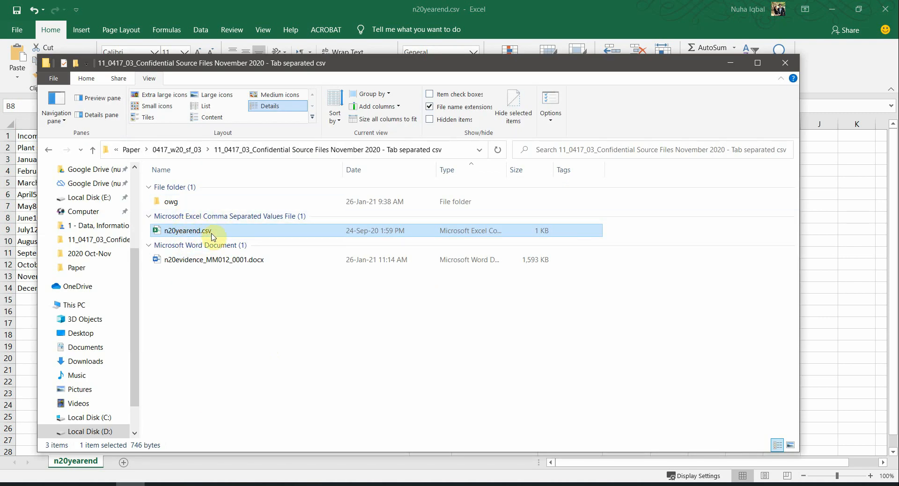
Step: Open n20yearend.csv in Notepad through the Open with menu
right_click(186, 232)
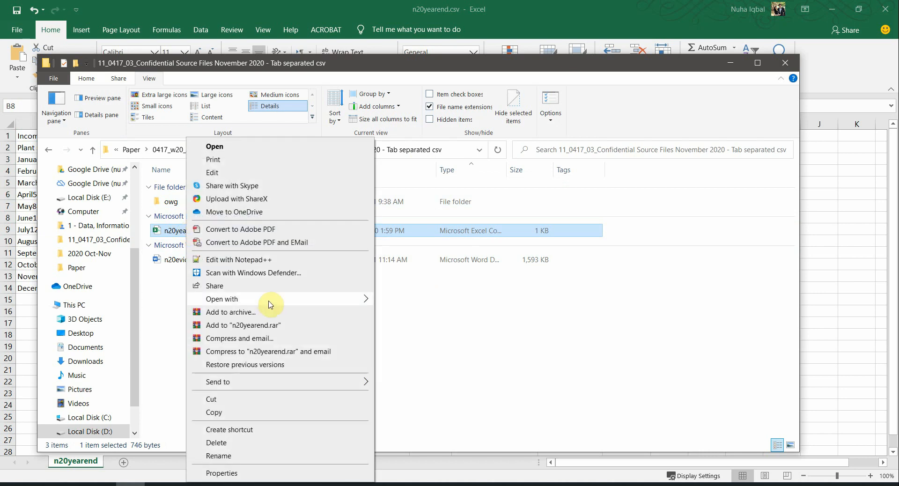
mouse_move(278, 301)
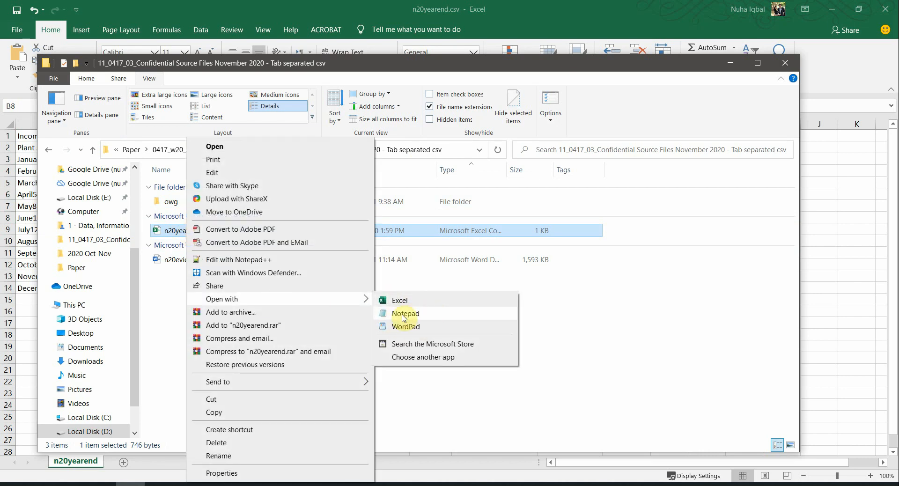
left_click(404, 318)
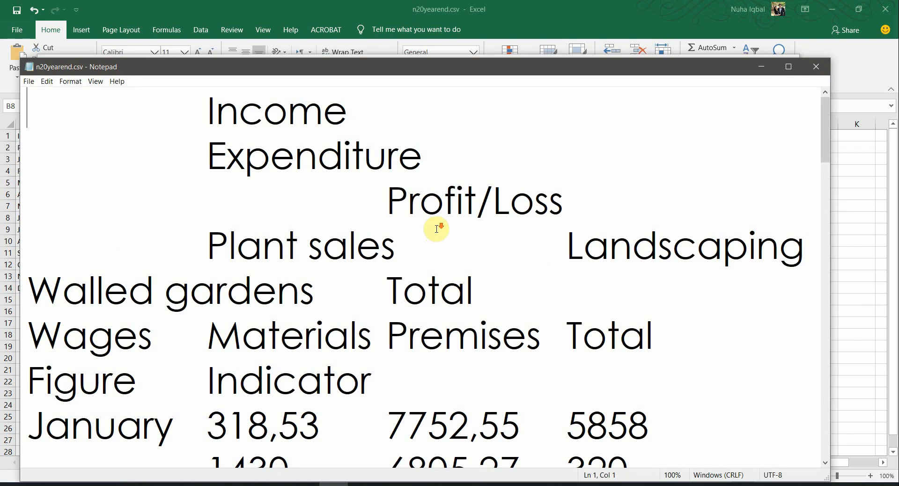
Step: Scroll through the Notepad text and select the January to October rows of figures
scroll(436, 229, "down", 7)
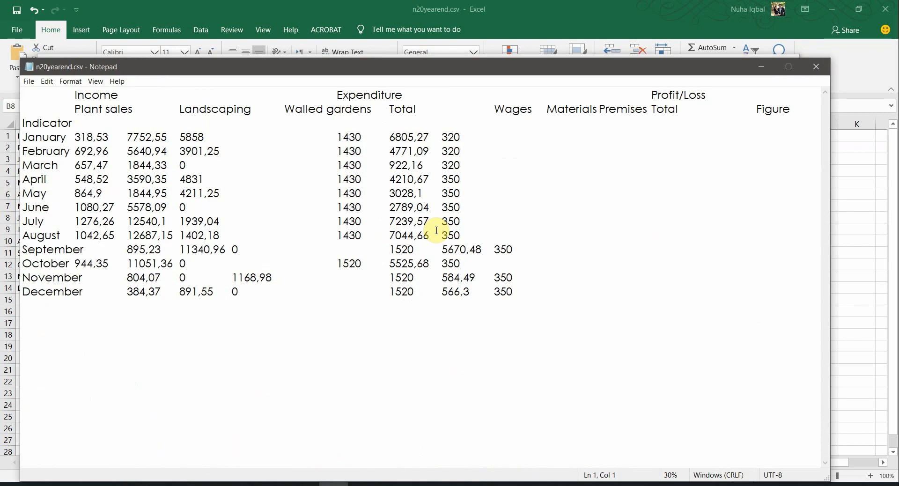
scroll(436, 230, "down", 1)
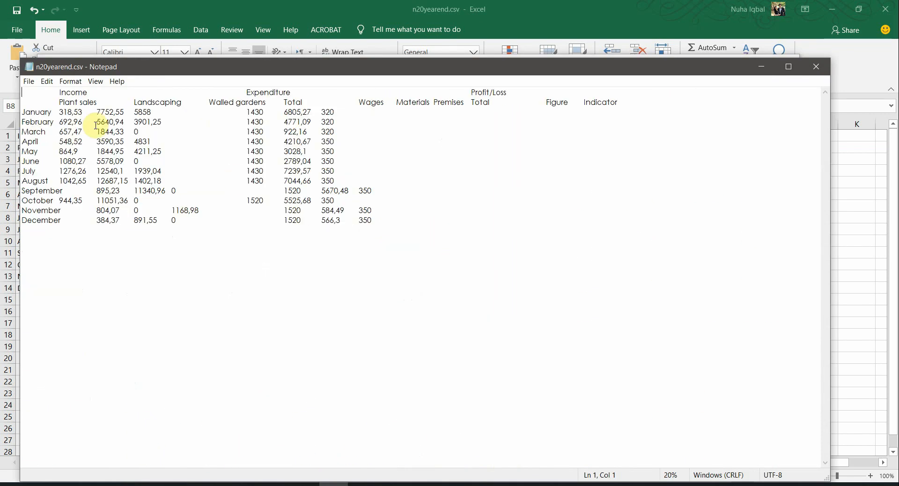
left_click_drag(28, 109, 45, 169)
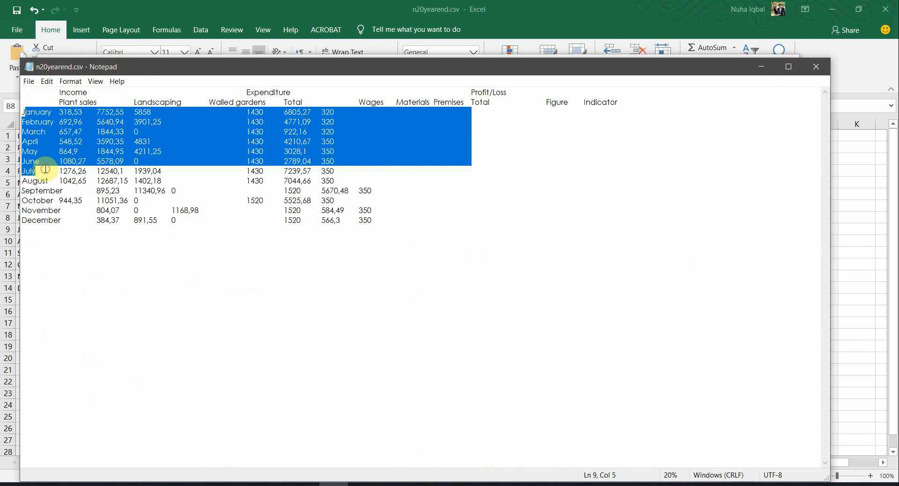
left_click_drag(43, 199, 48, 158)
left_click(74, 112)
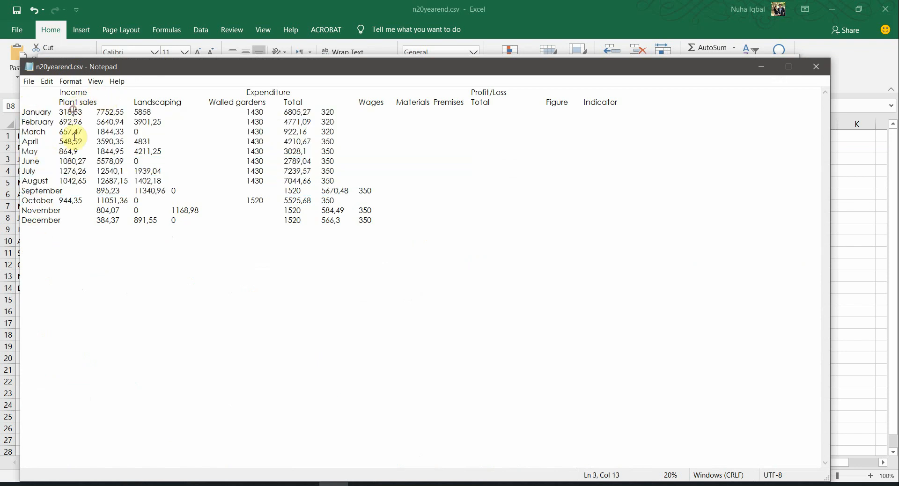
left_click(72, 161, "shift")
left_click(74, 112)
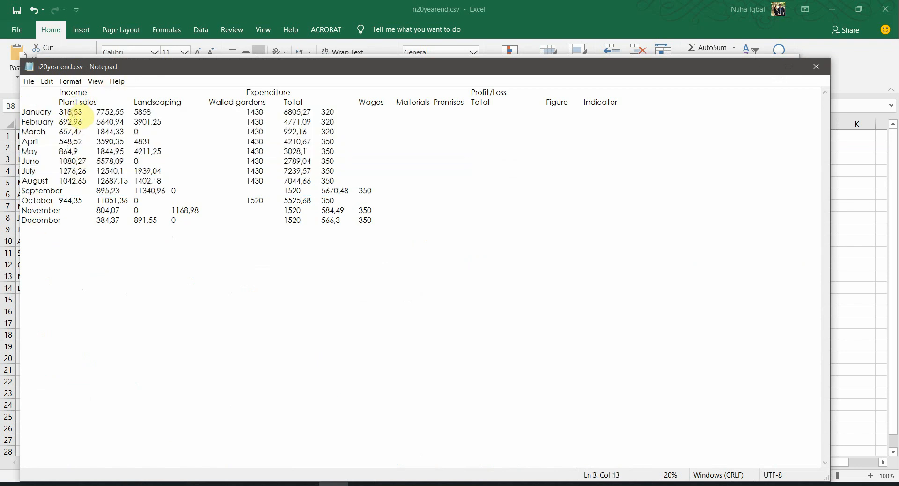
Step: Inspect comma decimals 318,53, 7752,55 and 3028,1, compare with Excel, then close Notepad
left_click_drag(67, 113, 59, 114)
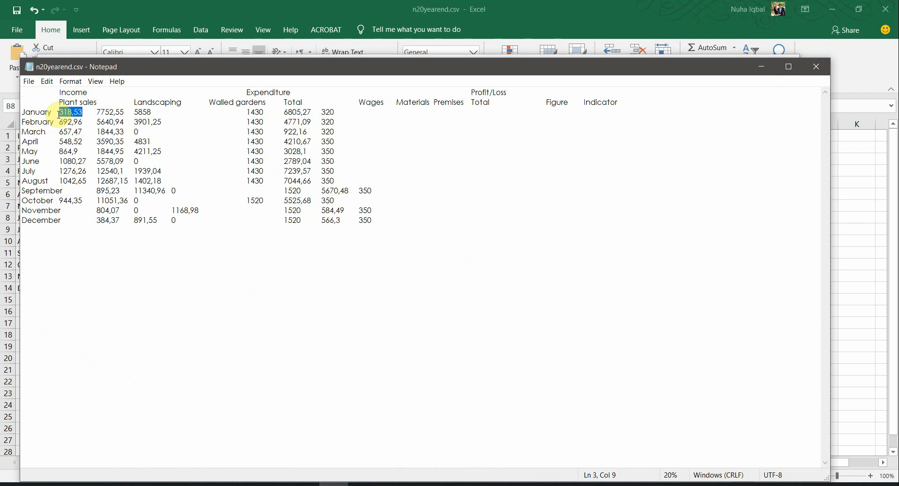
scroll(71, 187, "up", 2)
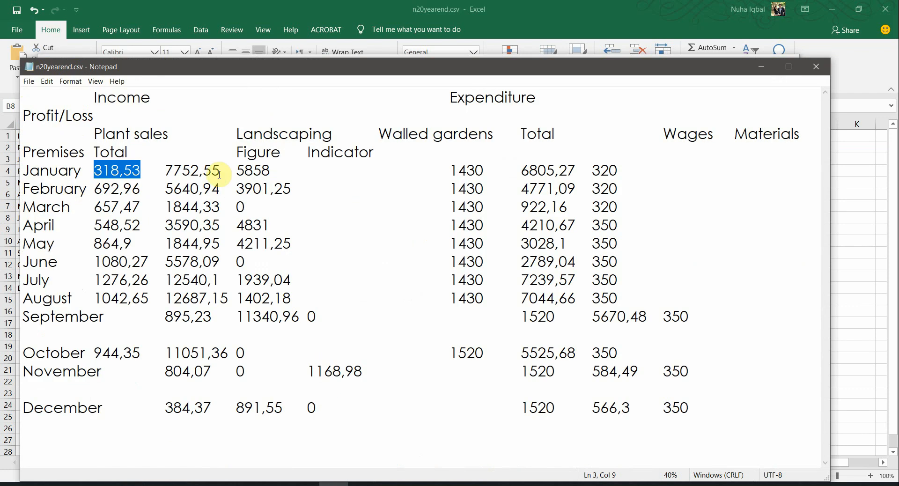
left_click_drag(162, 169, 270, 170)
left_click_drag(555, 243, 591, 243)
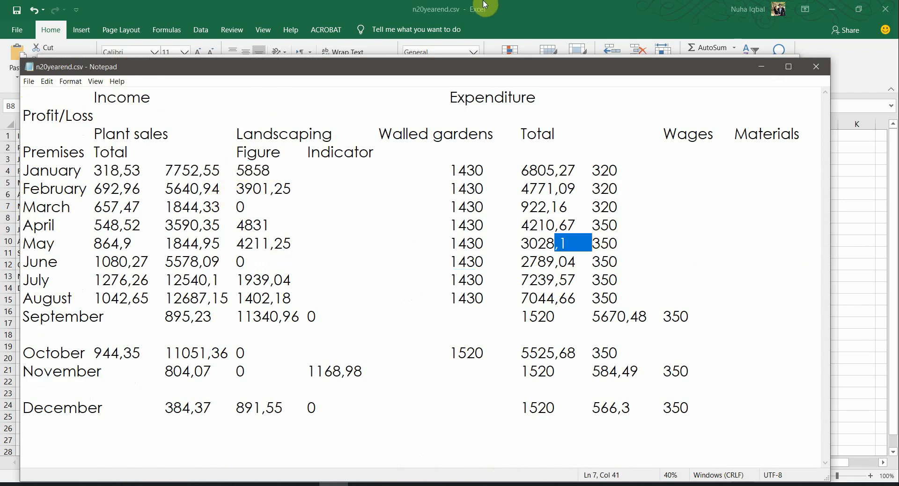
left_click(484, 5)
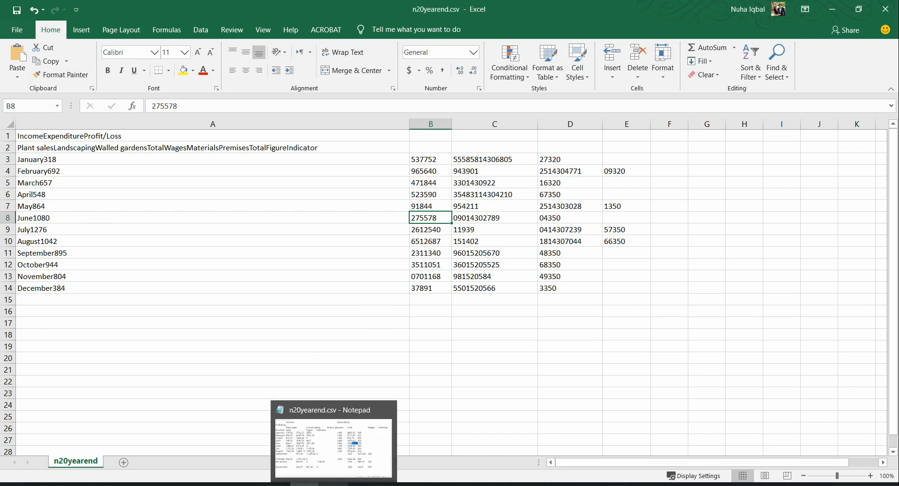
left_click(333, 483)
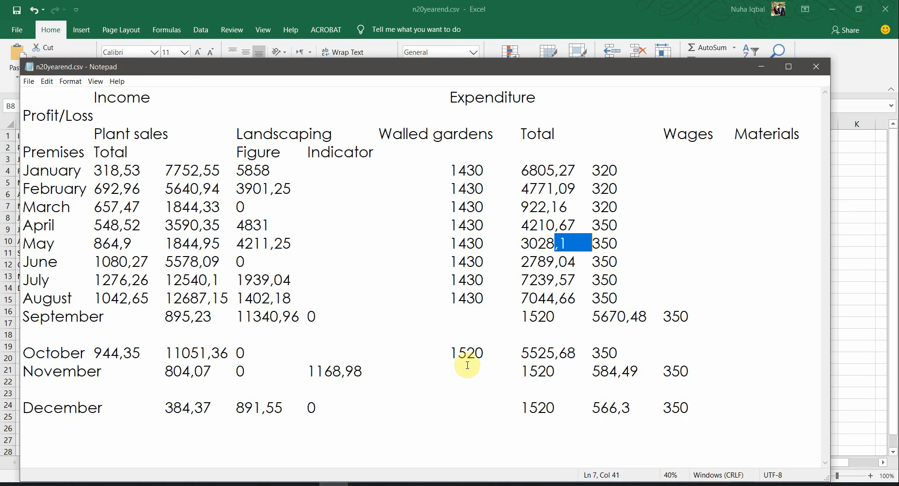
left_click(817, 68)
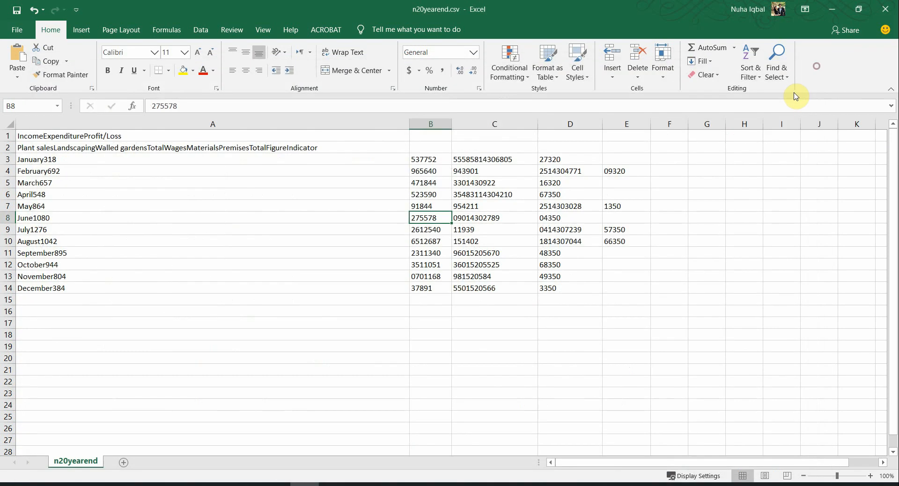
left_click(891, 8)
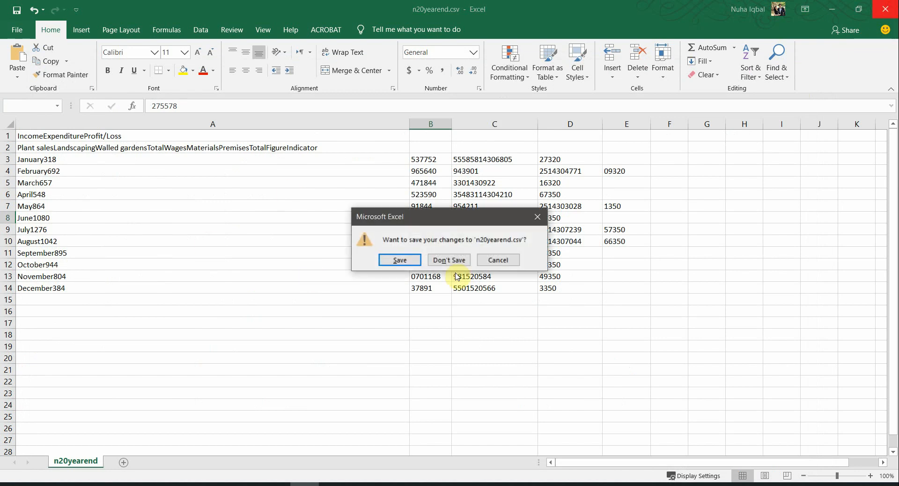
left_click(432, 261)
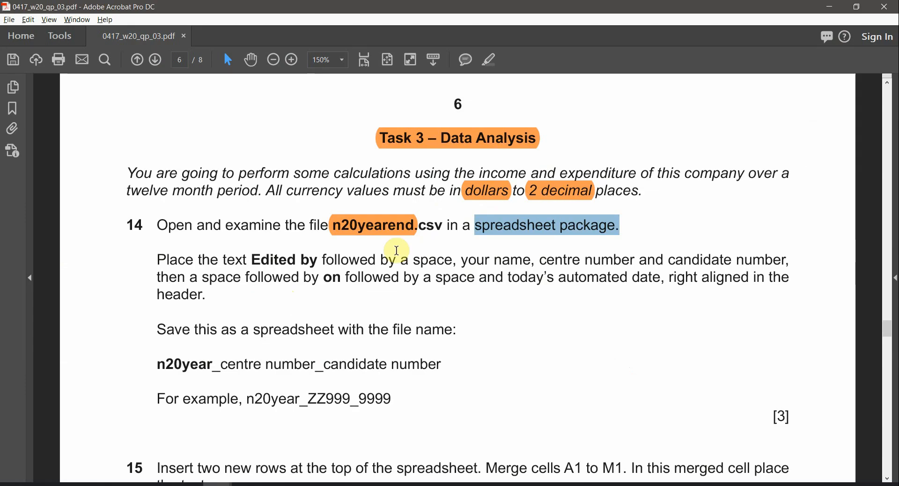
Step: Bring question 15's example Olde Worlde Gardens spreadsheet layout into view in the PDF
scroll(447, 265, "down", 3)
middle_click(452, 265)
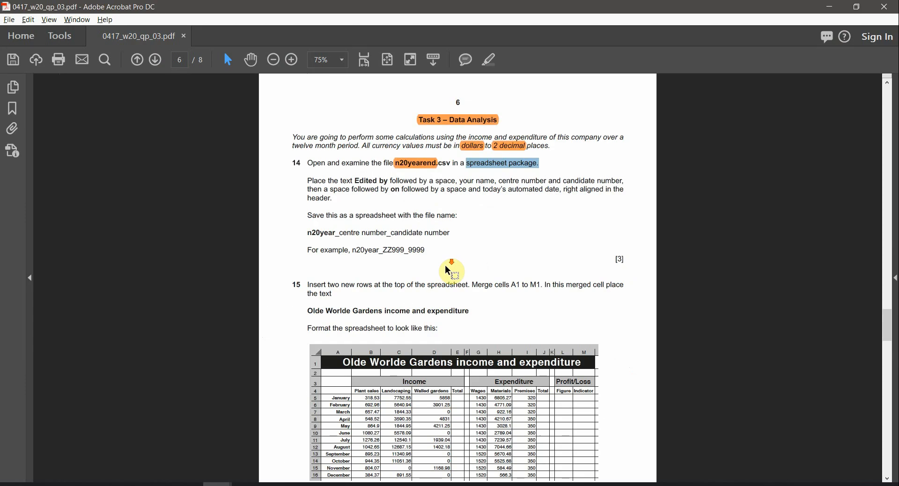
scroll(544, 394, "up", 3)
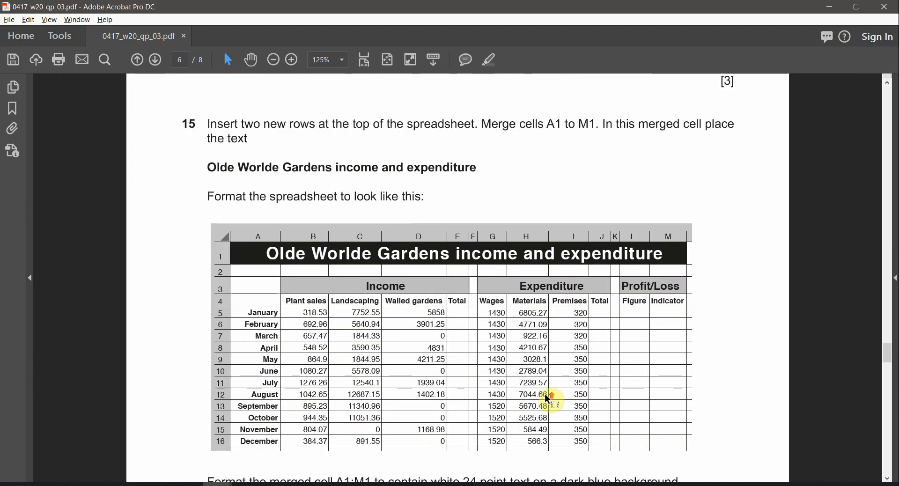
scroll(546, 383, "down", 2)
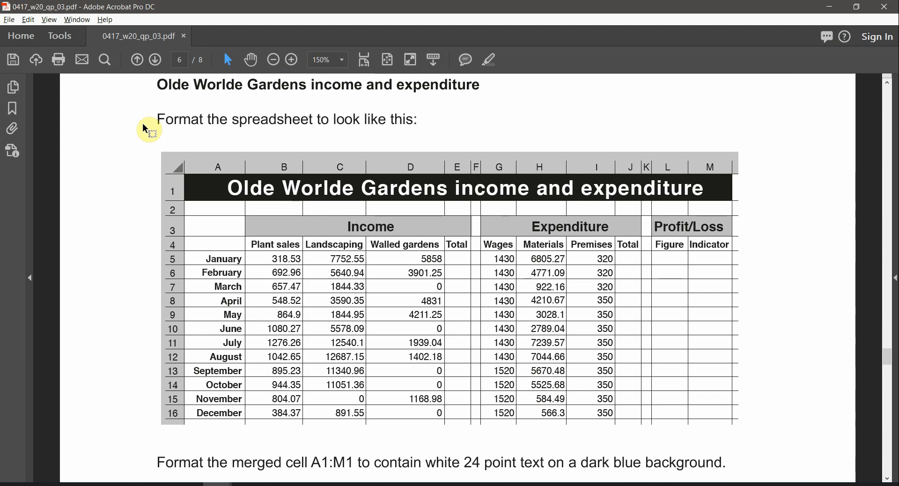
left_click_drag(180, 117, 313, 119)
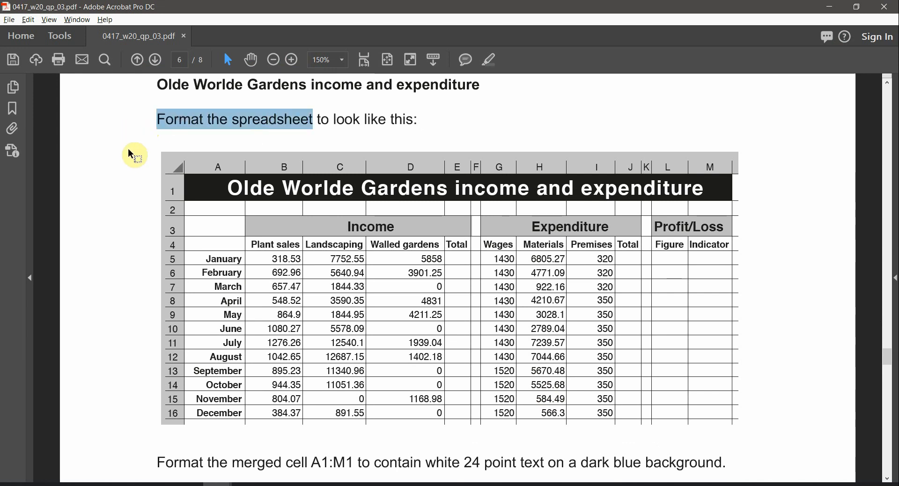
left_click_drag(131, 139, 765, 438)
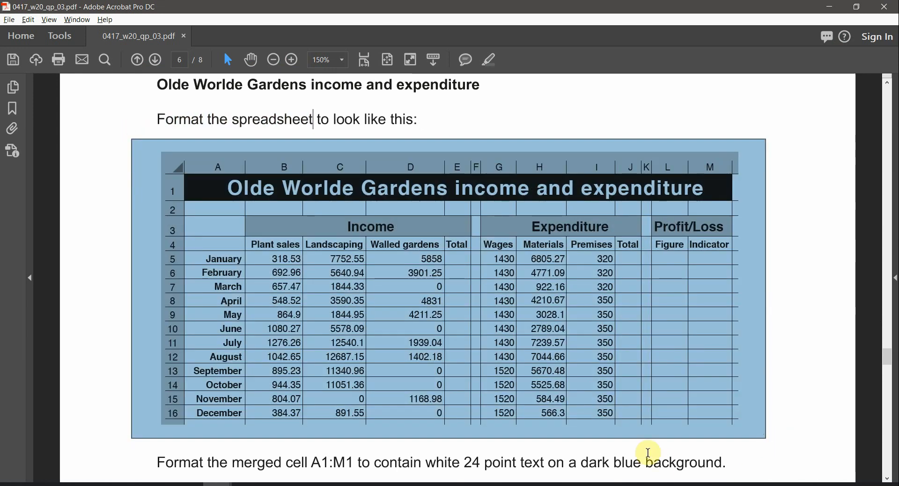
left_click(788, 186)
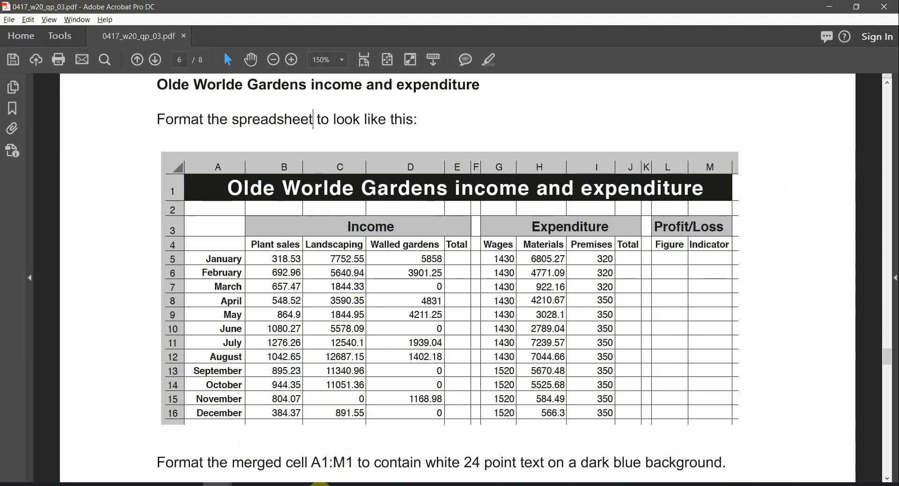
Step: Close the n20yearend.csv workbook in Excel without saving
left_click(321, 483)
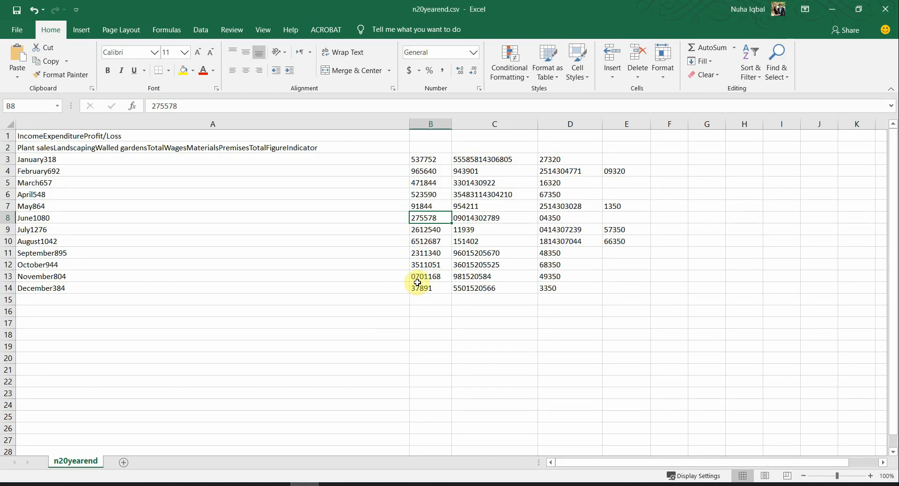
left_click(884, 8)
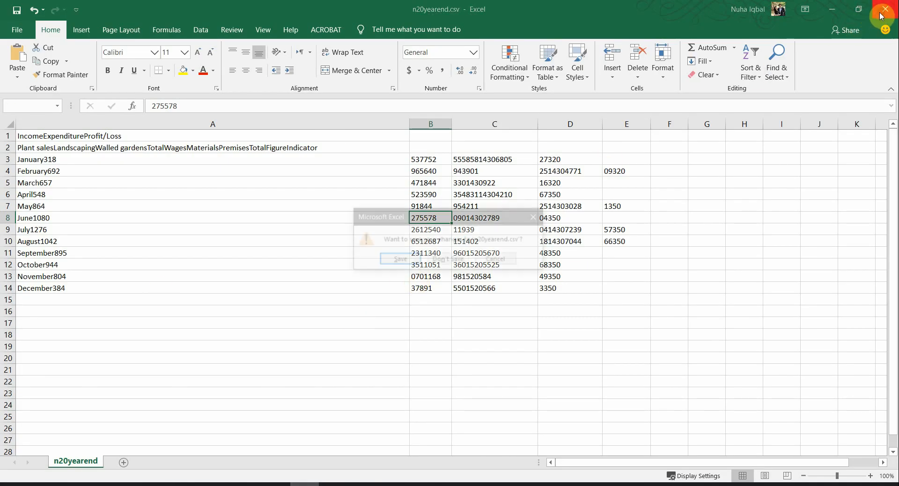
left_click(461, 256)
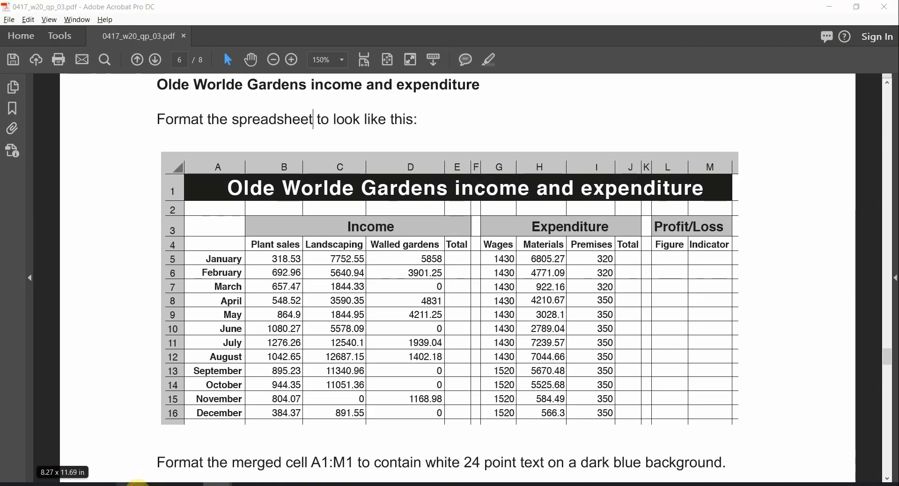
left_click(138, 485)
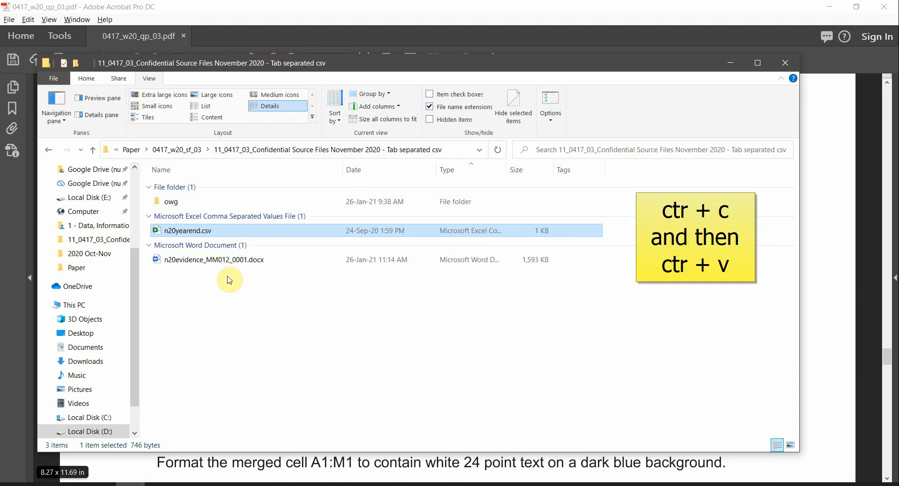
Step: Duplicate n20yearend.csv in the source folder and keep file name extensions visible
key("ctrl+c")
key("ctrl+v")
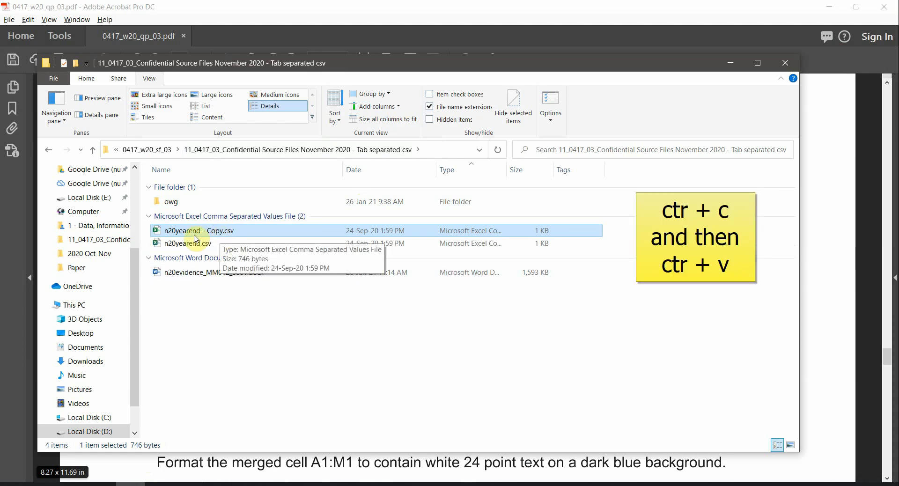
left_click(230, 233)
double_click(229, 231)
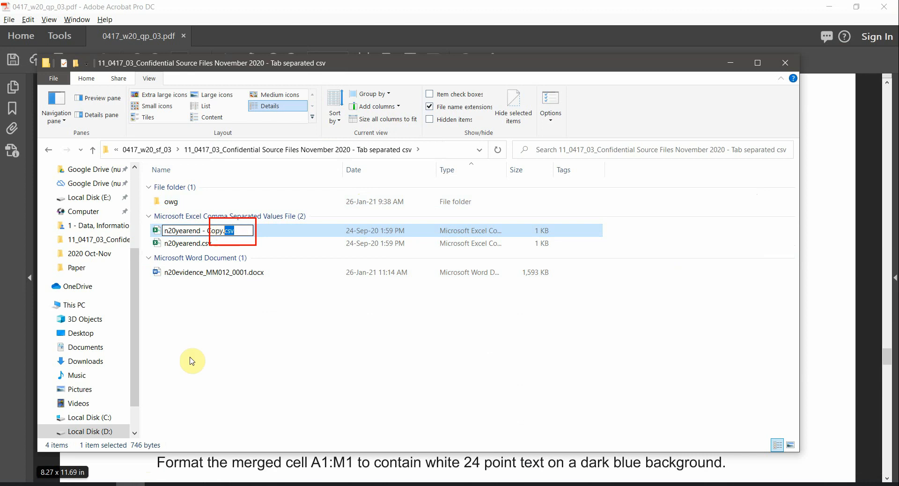
left_click(271, 339)
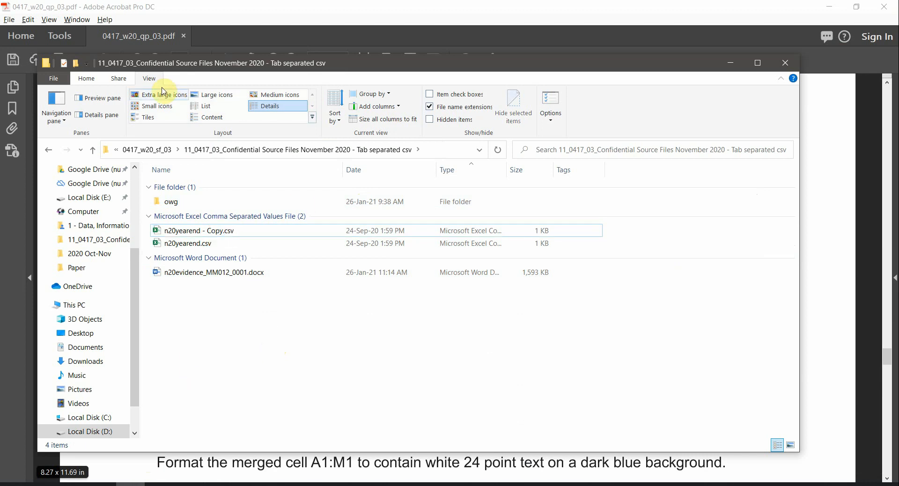
left_click(463, 108)
left_click(463, 108)
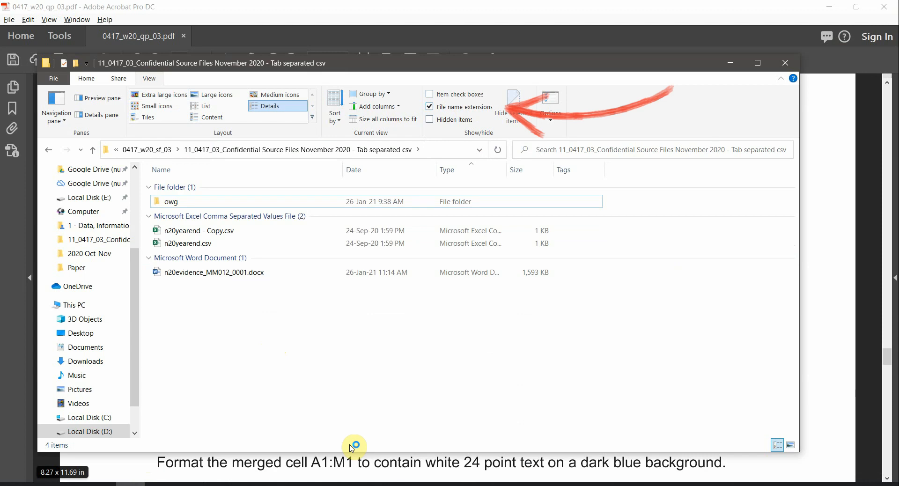
Step: Rename the copy's extension to txt, making n20yearend - Copy.txt
left_click(236, 231)
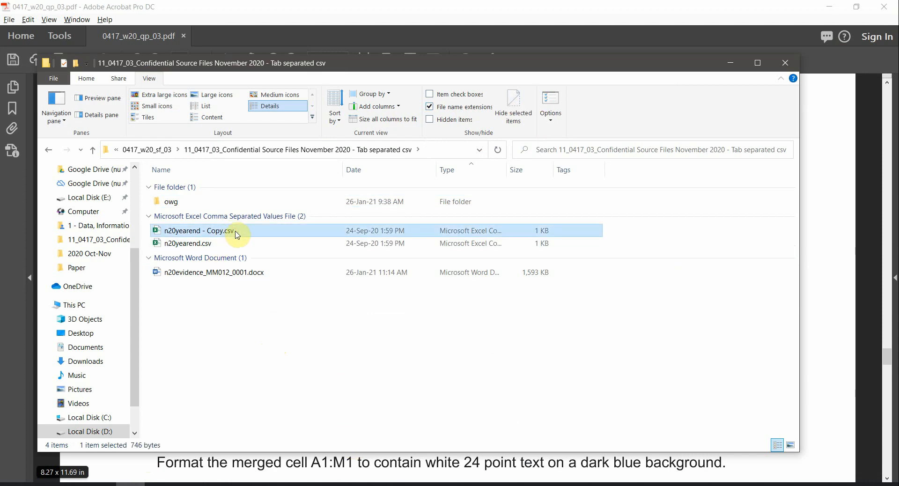
left_click(237, 231)
double_click(240, 231)
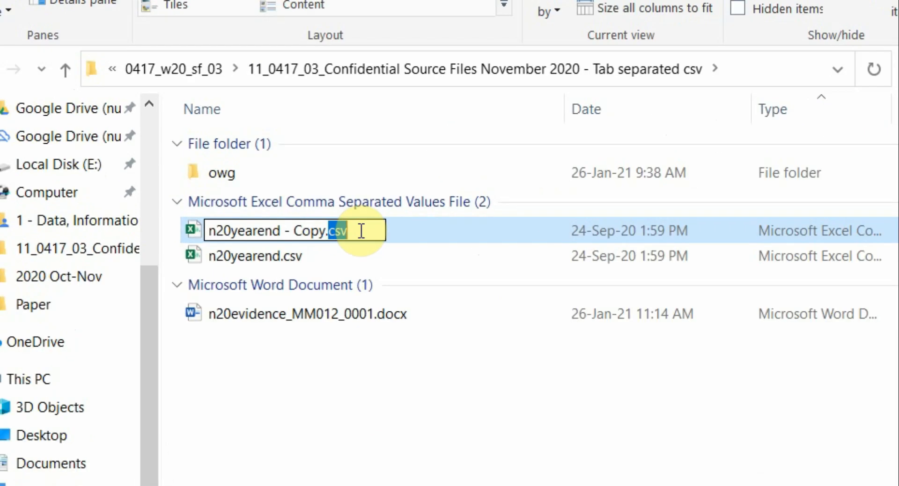
type("txt")
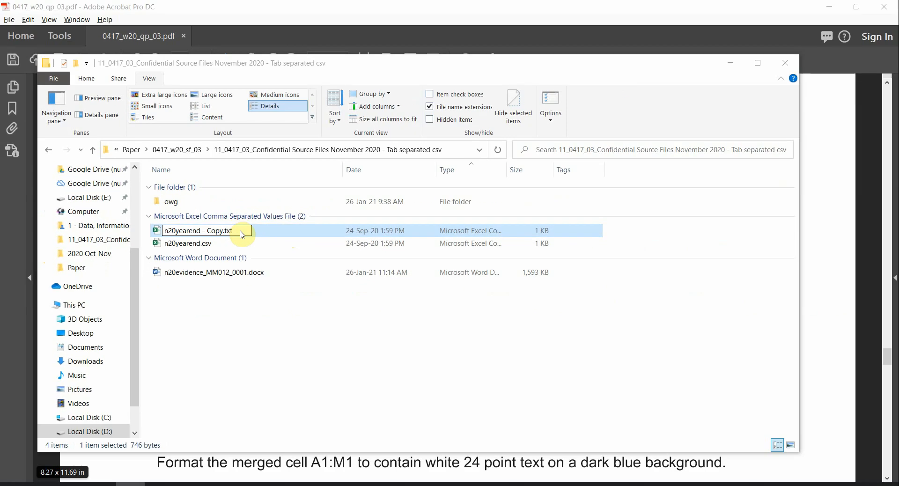
key("Return")
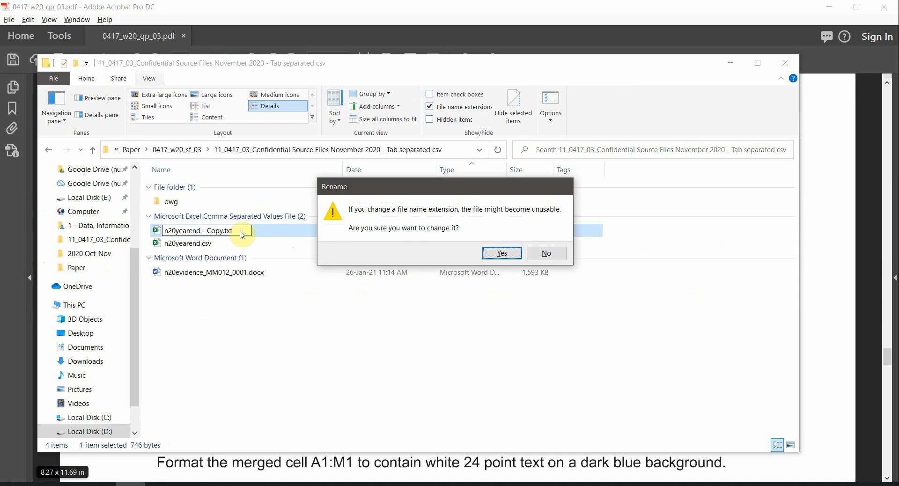
left_click(502, 253)
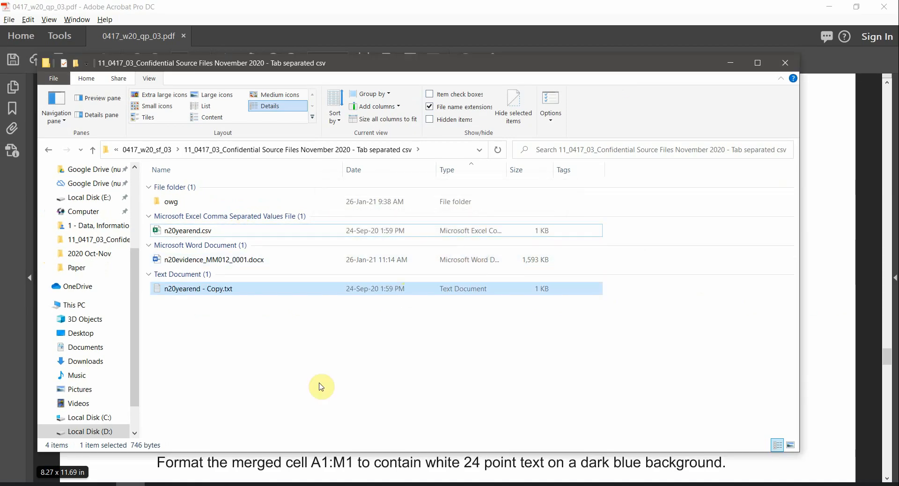
Step: Check the contents of n20yearend - Copy.txt in Notepad, then close it
left_click(216, 290)
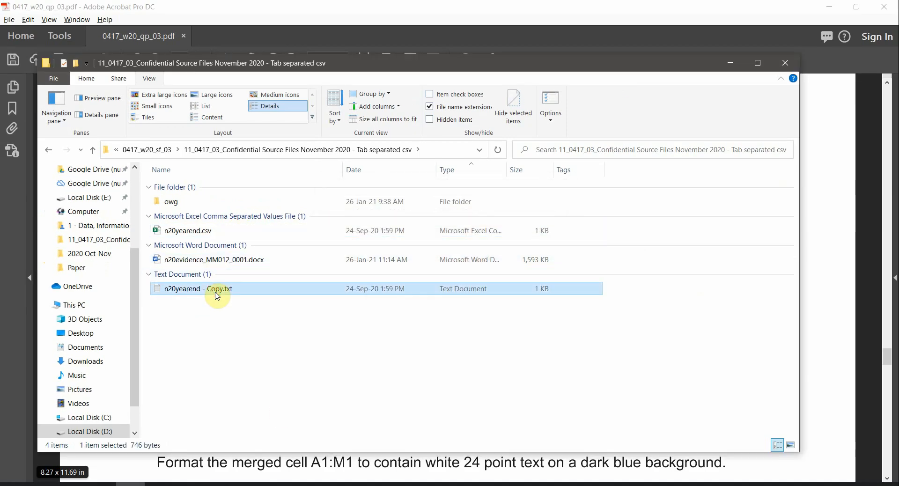
double_click(217, 295)
scroll(383, 293, "down", 3)
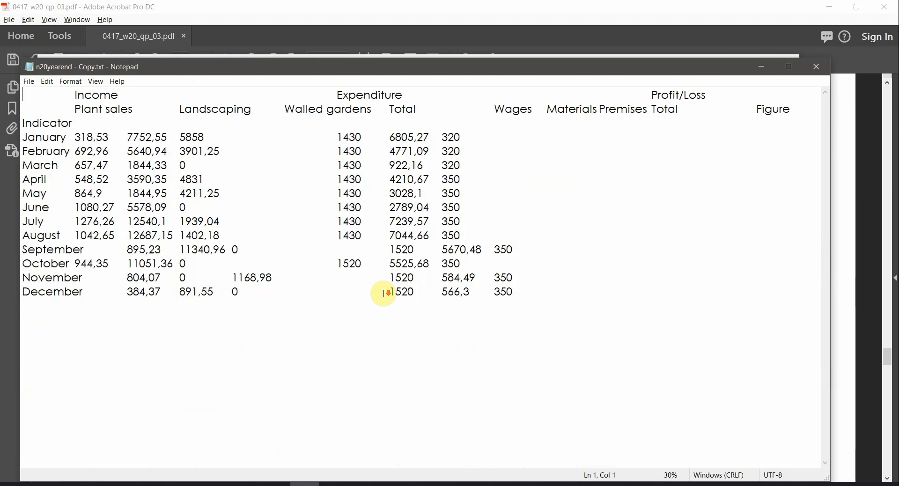
left_click(820, 72)
key("super")
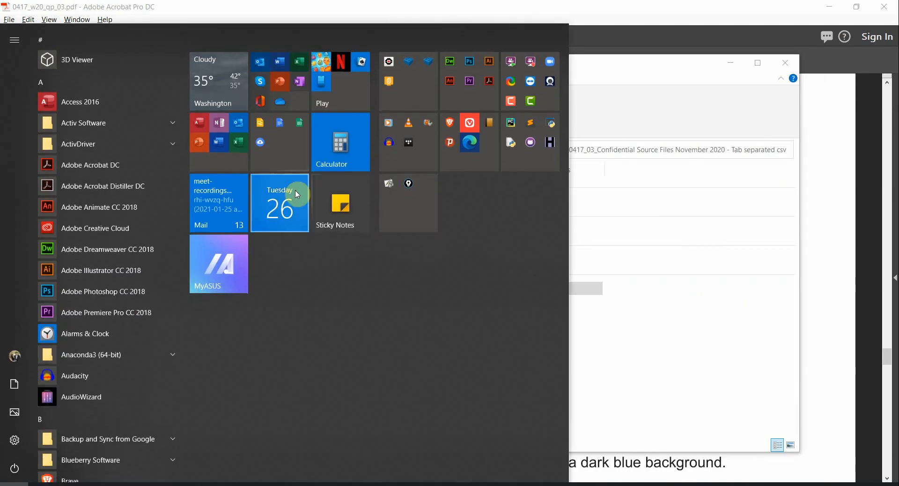
Step: Launch Excel and browse to the source-files folder by pasting its path
left_click(227, 152)
left_click(329, 301)
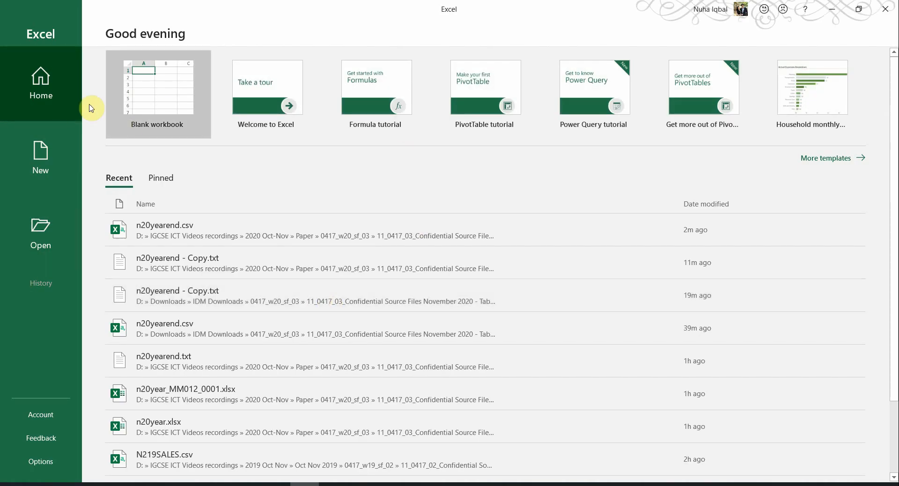
left_click(44, 243)
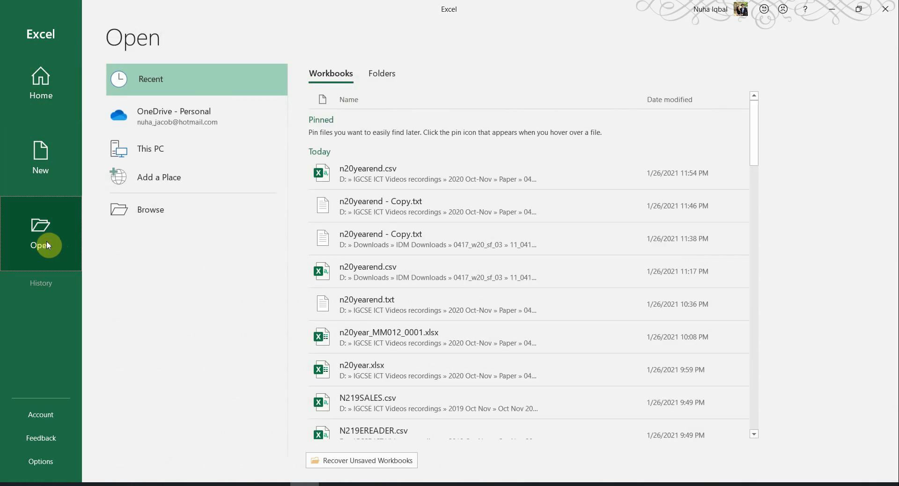
left_click(136, 208)
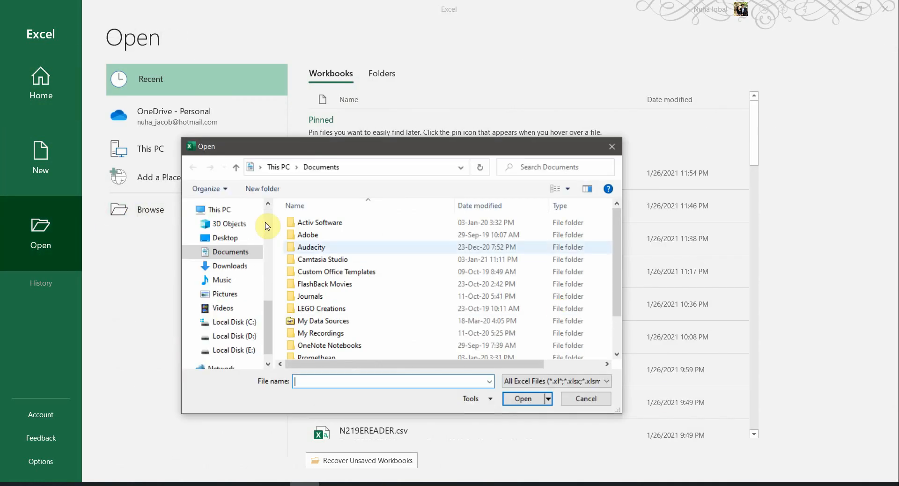
left_click(132, 484)
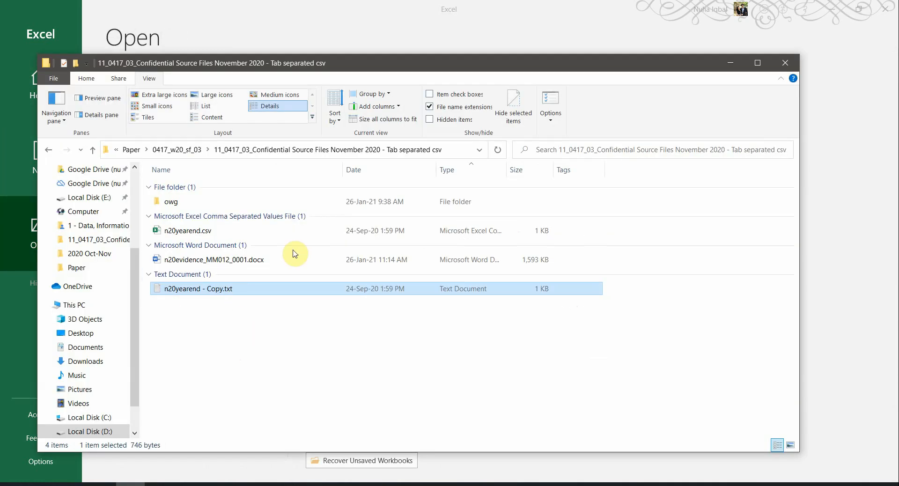
left_click(470, 155)
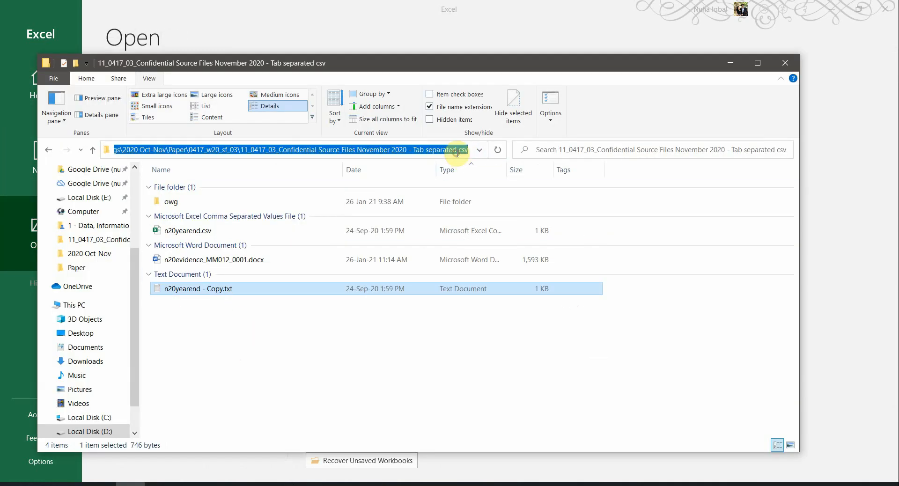
left_click(475, 4)
type("_Confidential Source Files November 2020 - Tab separated cs")
key("Return")
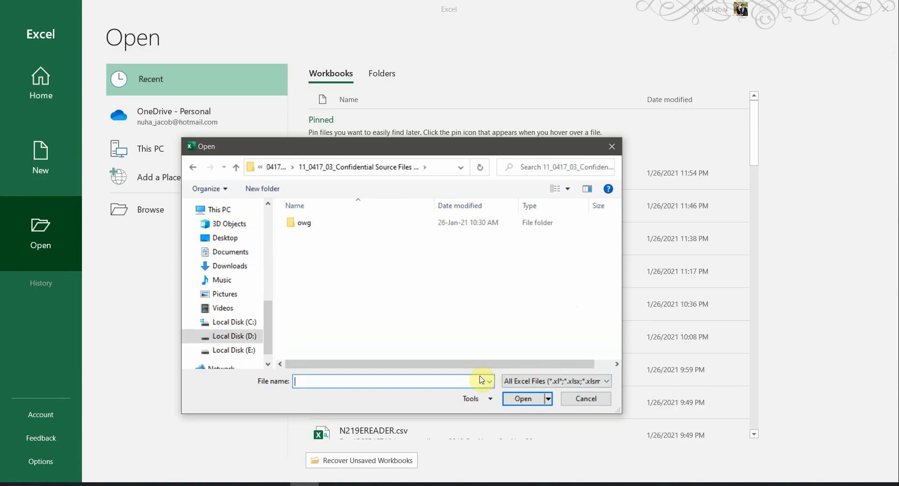
Step: Show All Files (*.*) and open n20yearend - Copy.txt
left_click_drag(318, 251, 551, 319)
mouse_move(288, 273)
left_mouse_down()
mouse_move(322, 334)
mouse_move(403, 299)
left_mouse_up()
mouse_move(369, 230)
left_mouse_down()
mouse_move(359, 292)
mouse_move(474, 280)
mouse_move(352, 266)
left_mouse_up()
left_click_drag(353, 301, 470, 354)
left_click(529, 381)
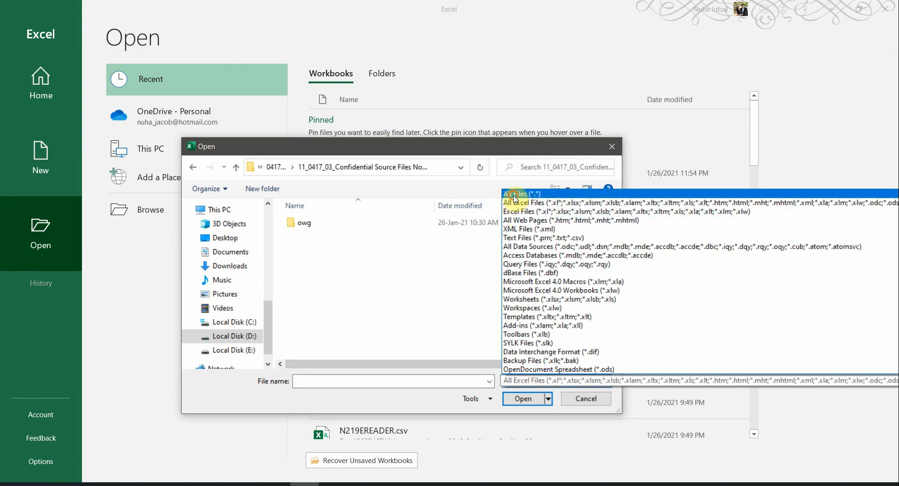
left_click(514, 196)
left_click(344, 245)
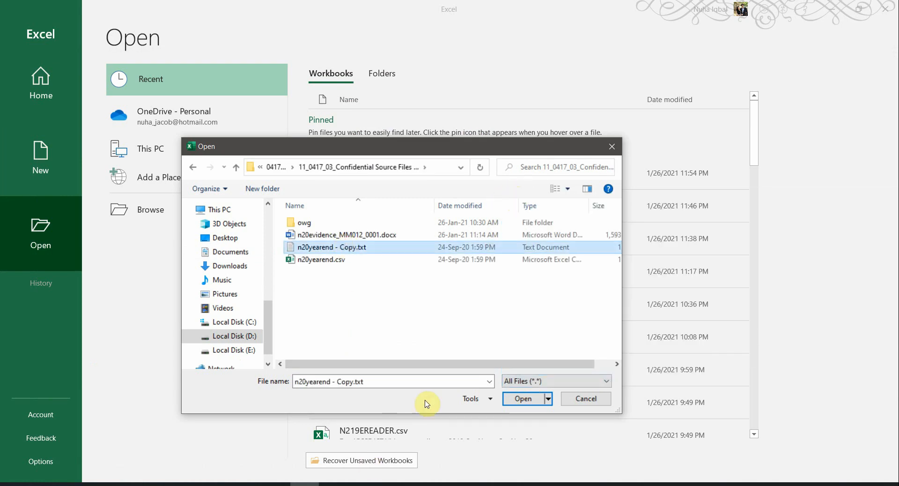
left_click(523, 399)
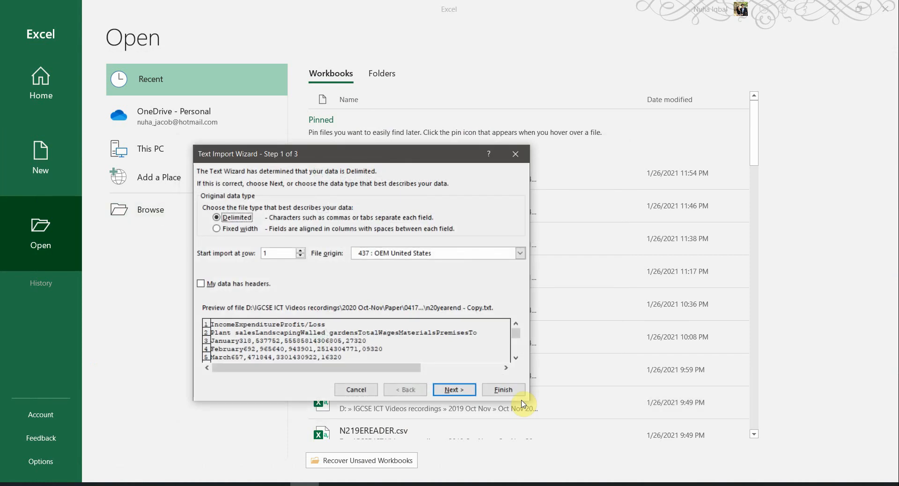
Step: Set the import file origin to 1252 : Western European (Windows) and move to step 2
left_click_drag(365, 156, 414, 152)
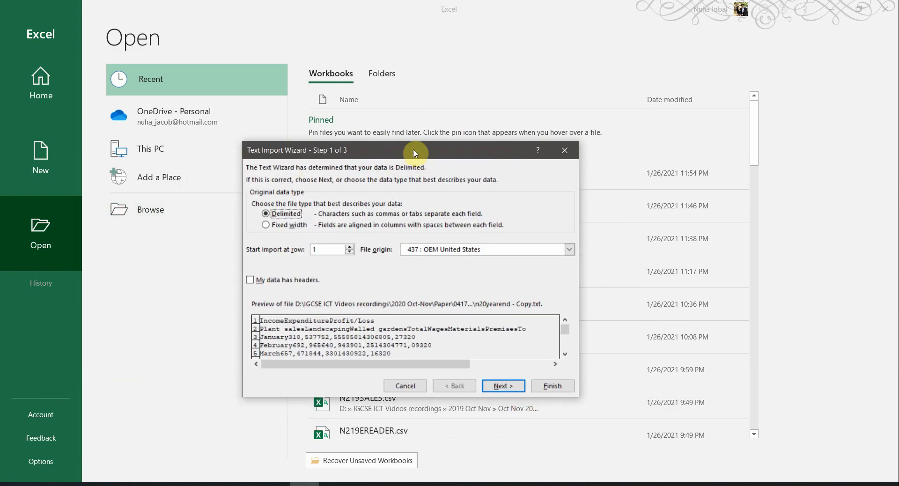
left_click(572, 251)
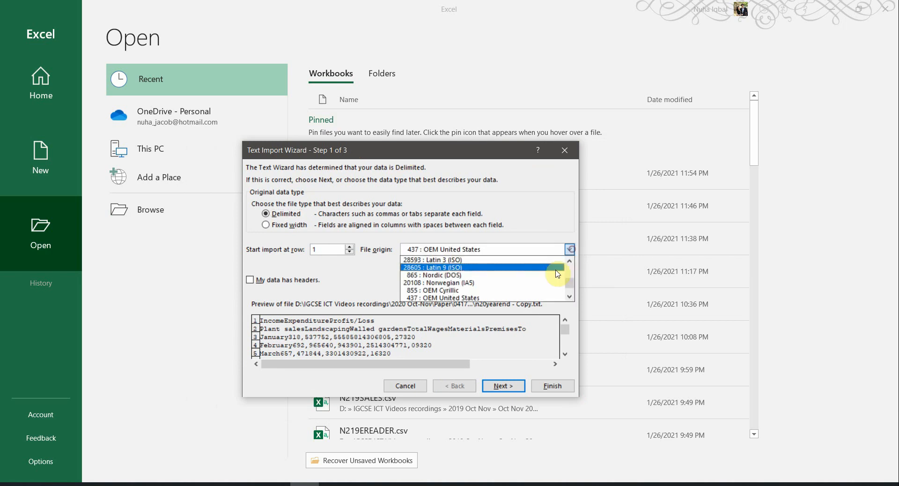
scroll(572, 296, "down", 10)
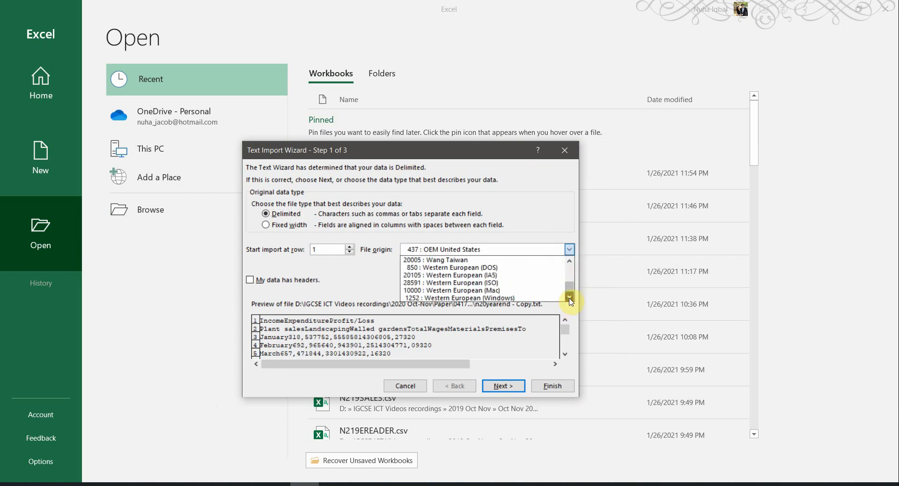
left_click(463, 298)
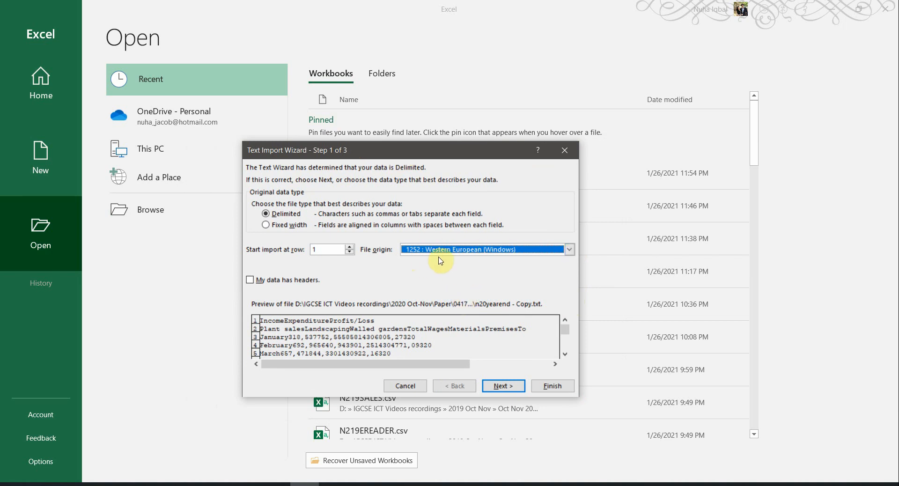
left_click(507, 386)
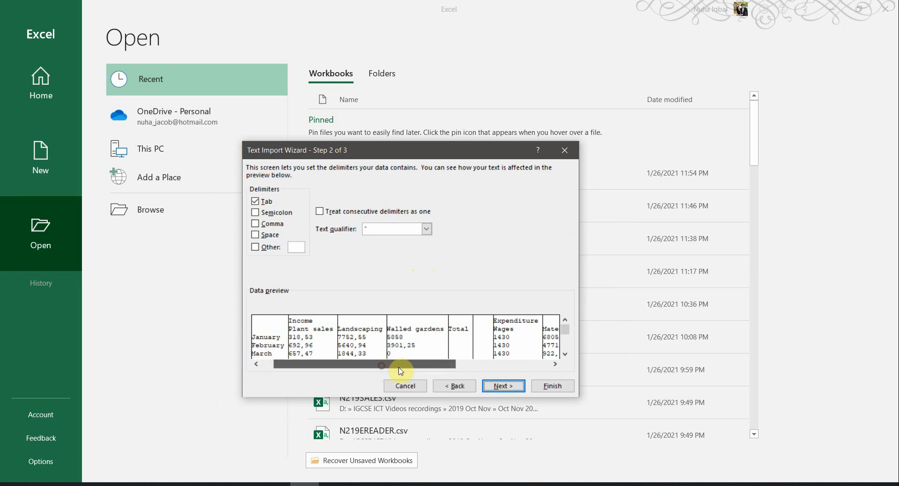
Step: Set a comma as the decimal separator in Advanced import settings and finish the import
left_click_drag(399, 366, 419, 366)
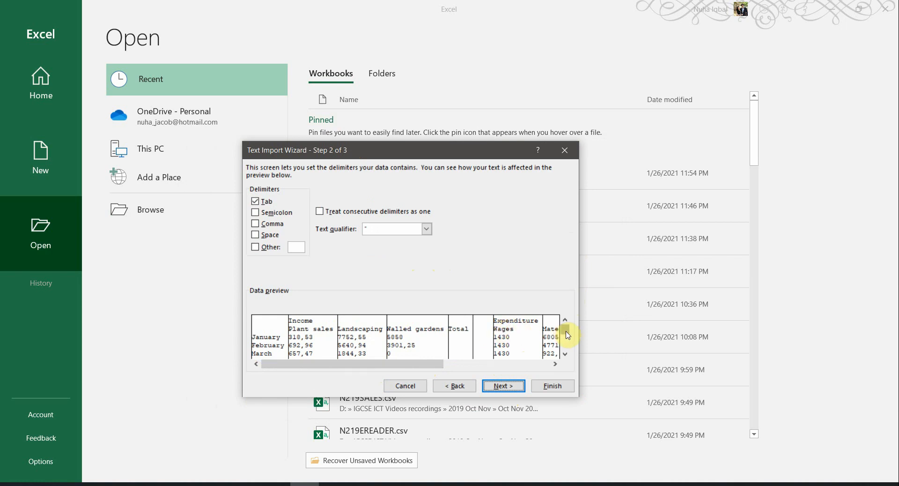
mouse_move(566, 331)
left_mouse_down()
mouse_move(568, 359)
mouse_move(565, 322)
left_mouse_up()
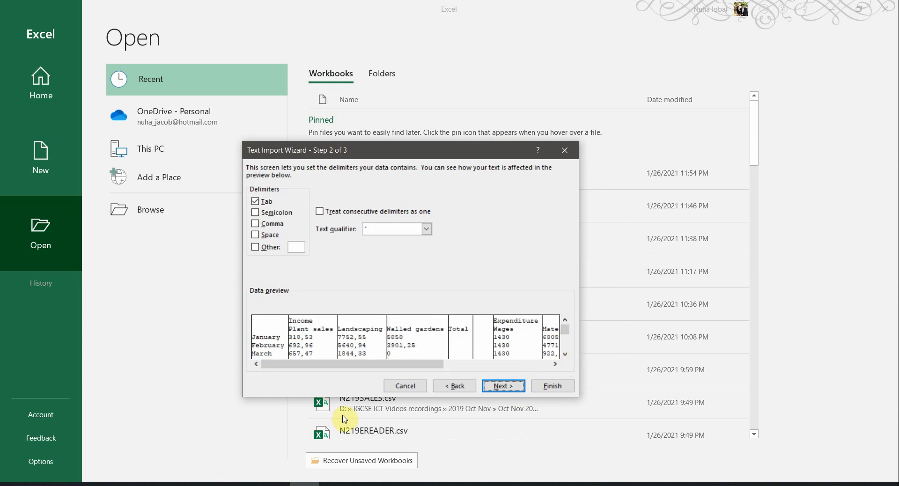
key("alt+Tab")
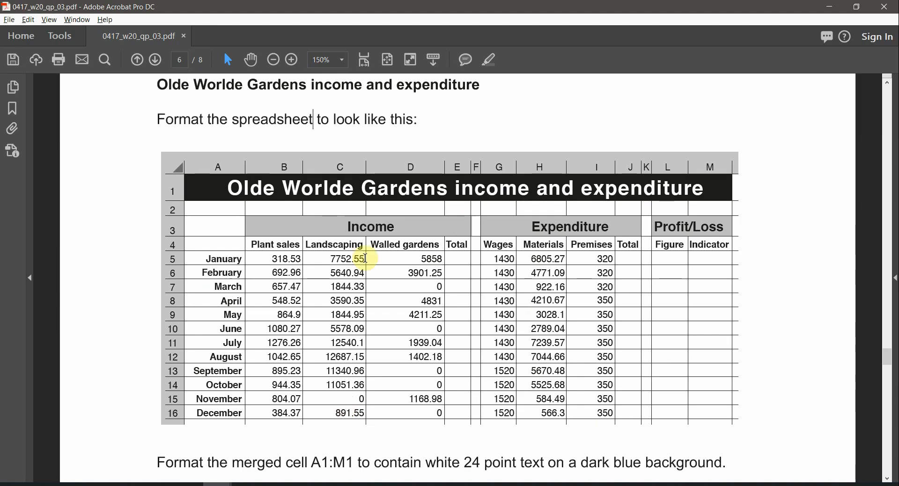
key("alt+Tab")
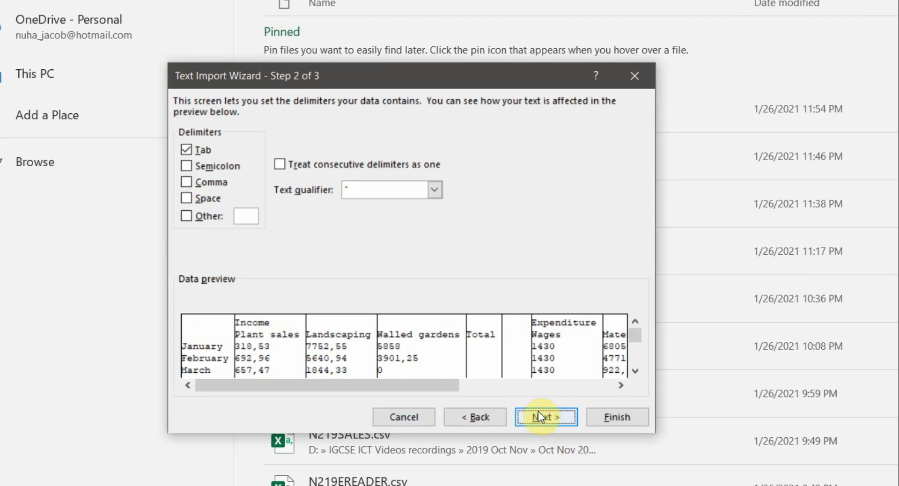
left_click(543, 424)
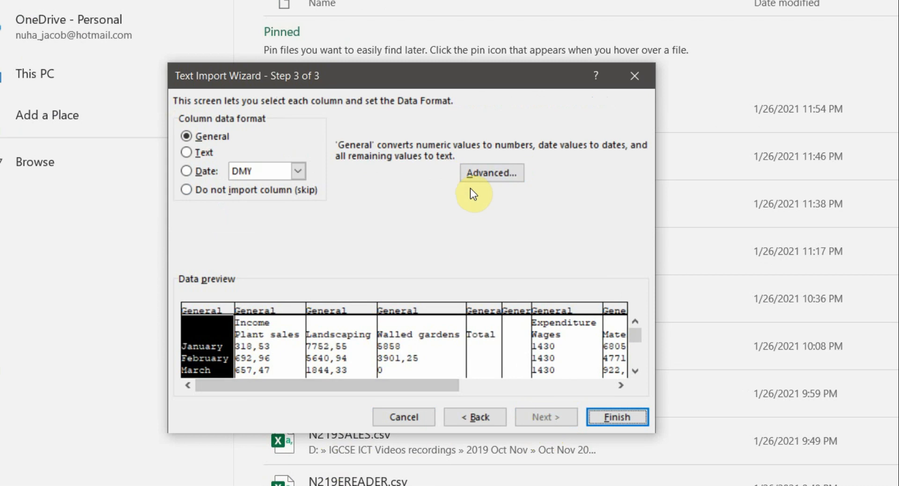
left_click(478, 179)
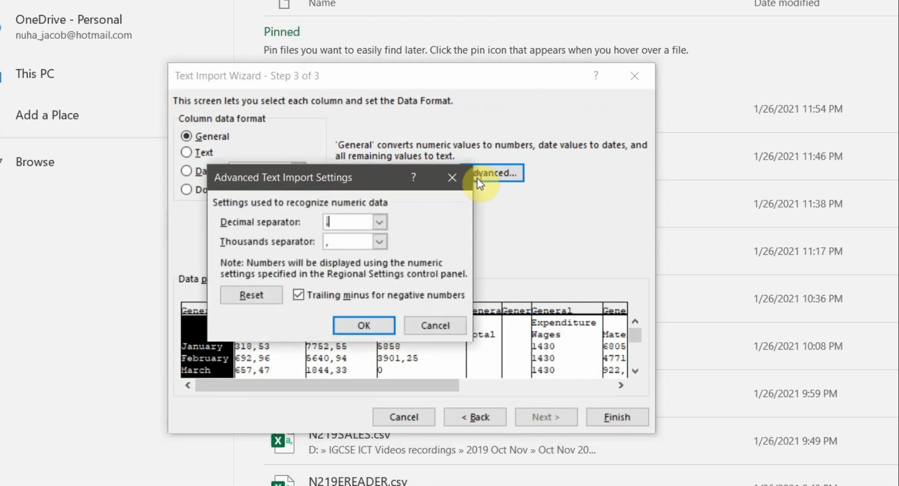
left_click(365, 221)
left_click(375, 330)
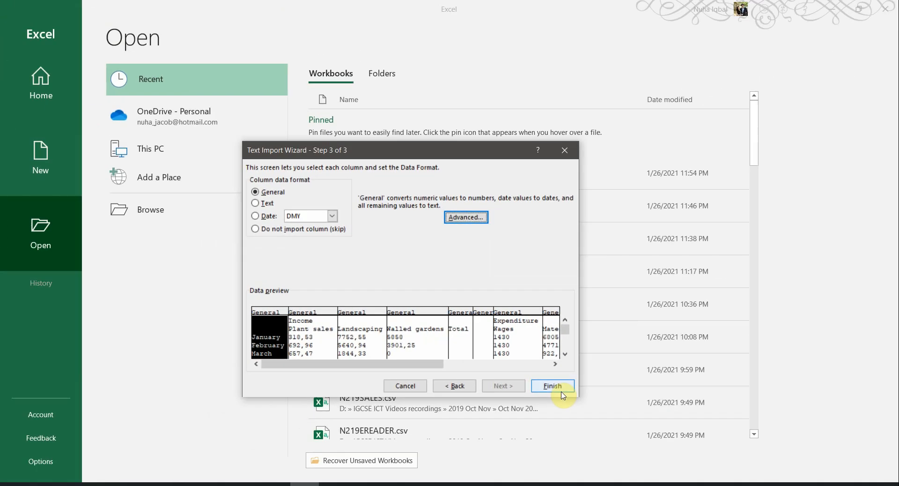
left_click(562, 393)
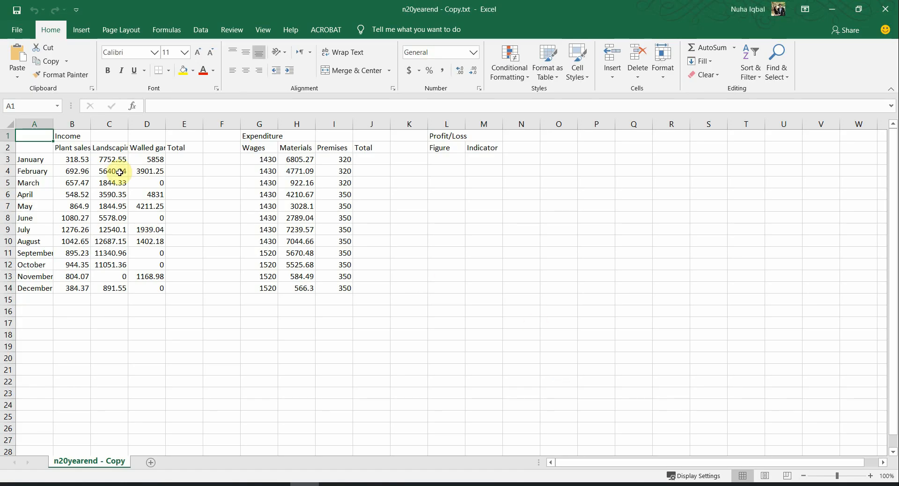
Step: Auto-fit every column of the imported sheet to its contents
left_click(10, 125)
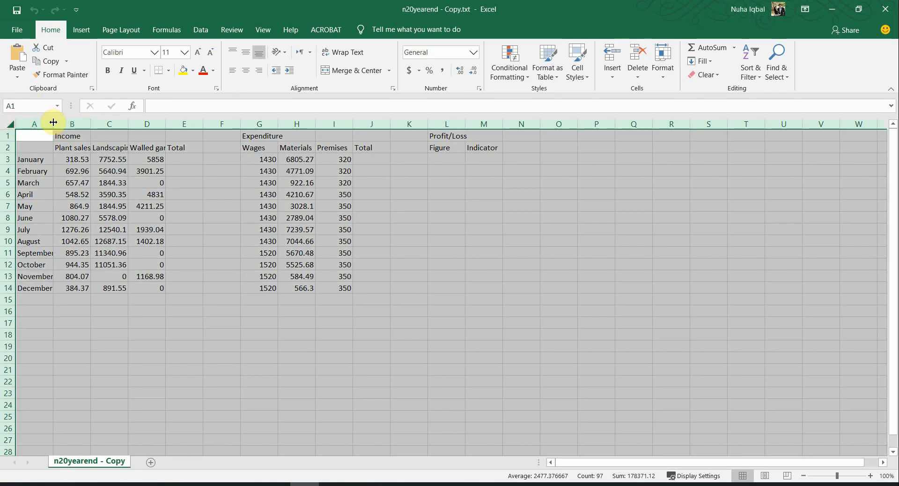
double_click(53, 122)
left_click(433, 262)
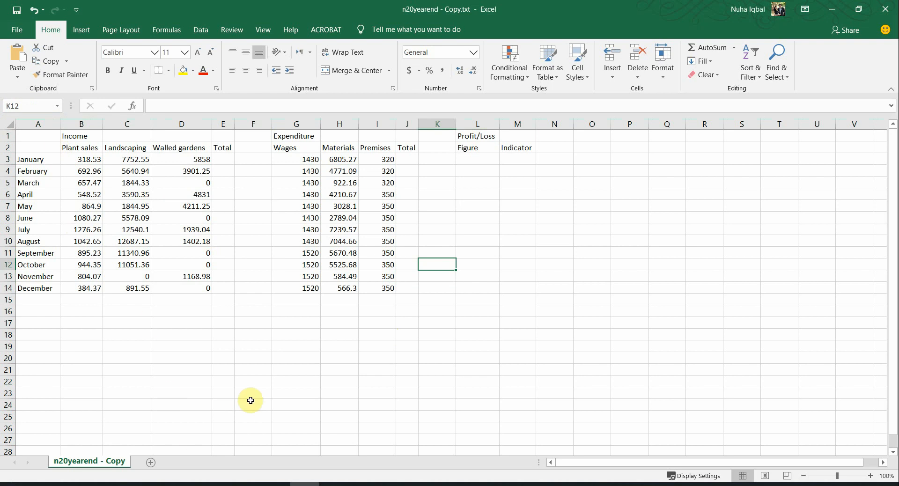
key("alt+Tab")
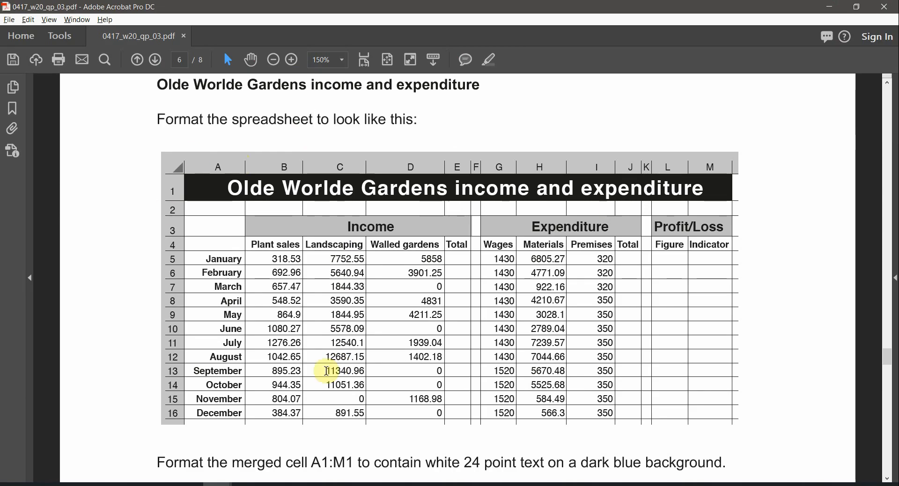
Step: Mark the instruction to examine the file n20yearend.csv, then return to Excel
scroll(443, 380, "down", 2)
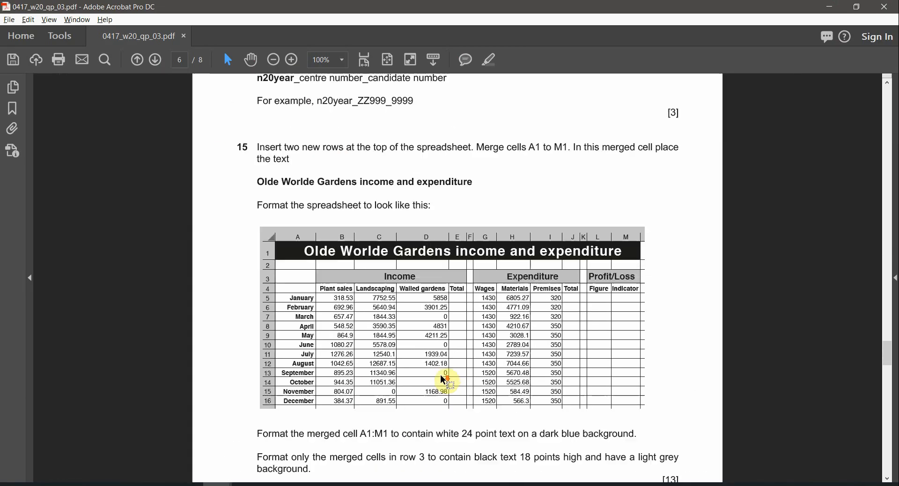
scroll(442, 375, "up", 1)
scroll(442, 374, "up", 3)
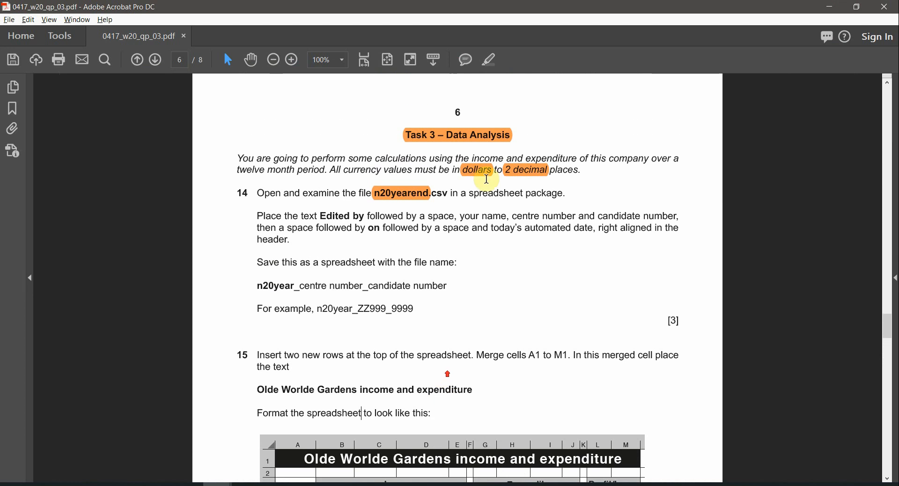
scroll(489, 185, "up", 1)
scroll(489, 184, "up", 1)
left_click_drag(227, 200, 440, 202)
key("alt+Tab")
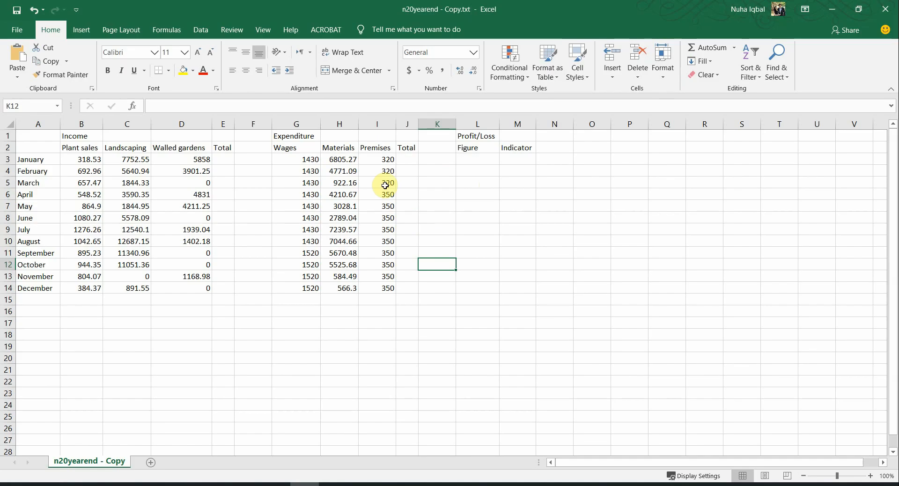
Step: Select the month labels and the Income, Expenditure and Profit/Loss column groups to review them
scroll(421, 261, "up", 3)
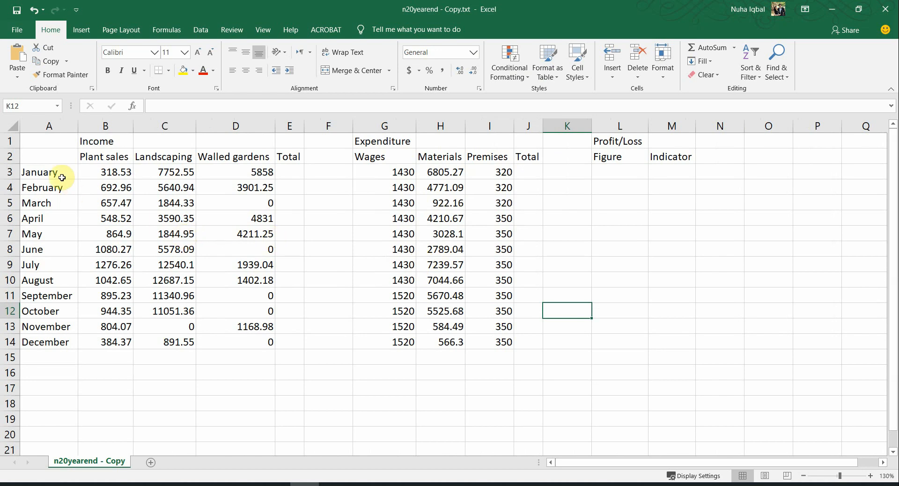
left_click_drag(51, 170, 43, 342)
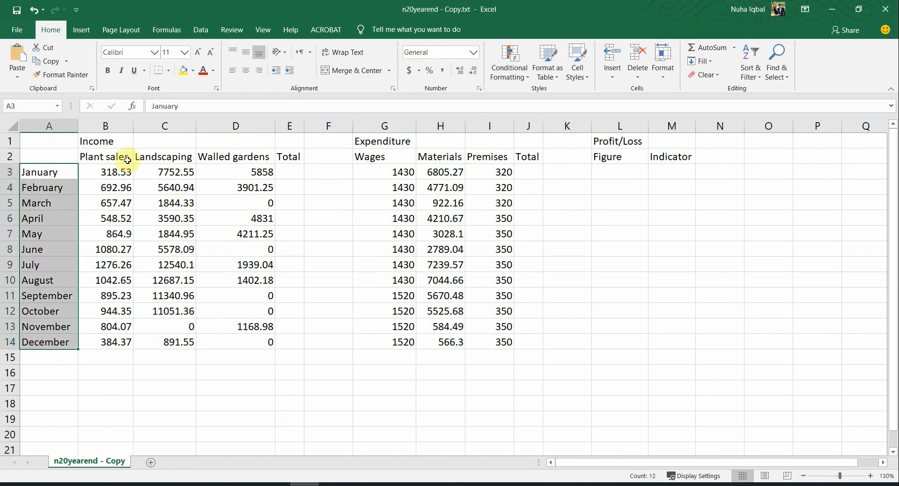
left_click_drag(100, 142, 284, 335)
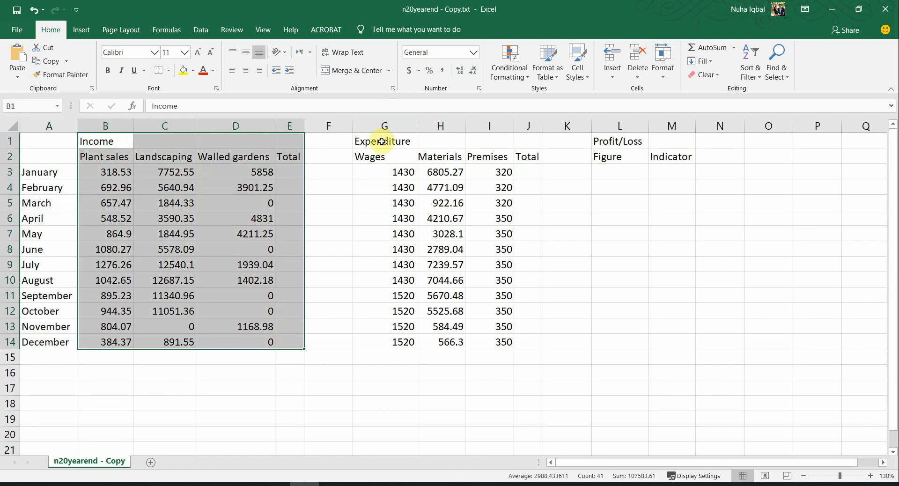
left_click_drag(380, 141, 525, 342)
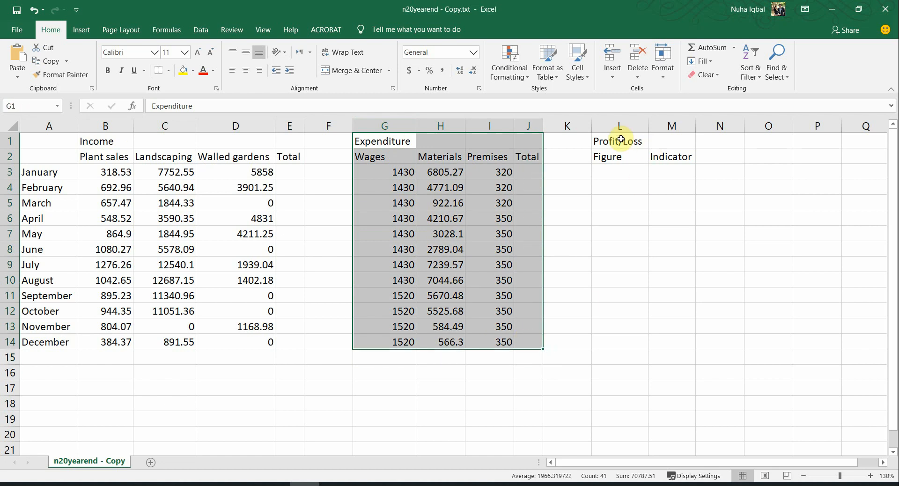
left_click_drag(623, 139, 682, 334)
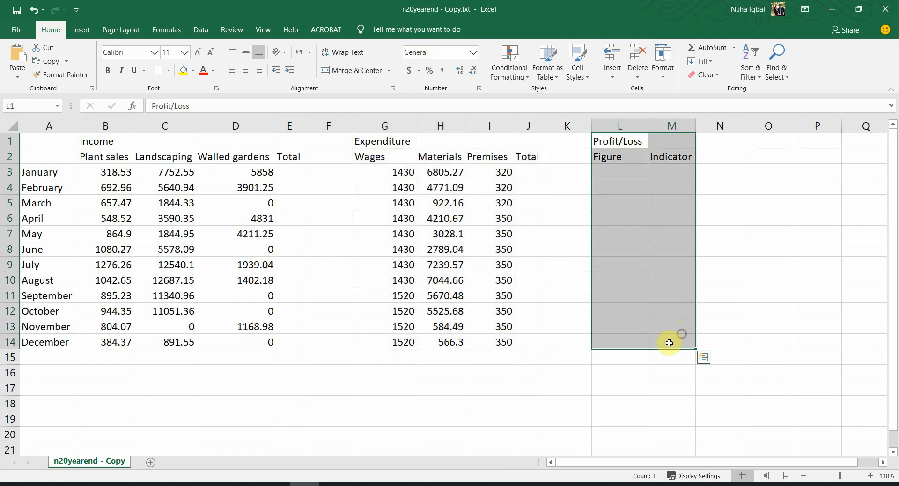
left_click_drag(110, 143, 269, 345)
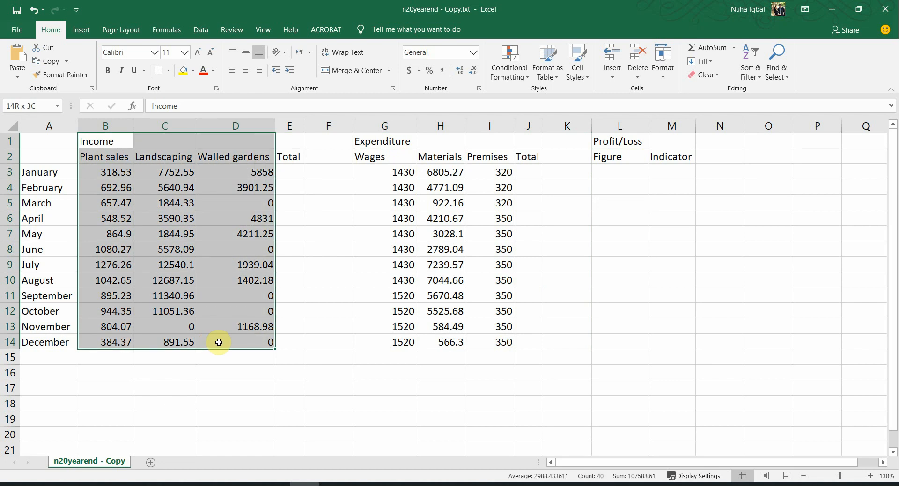
Step: Check each Income, Expenditure and Profit/Loss column, including the empty Total columns, then return to the question paper
left_click(139, 254)
left_click_drag(104, 155, 108, 311)
left_click_drag(182, 160, 165, 282)
left_click_drag(248, 159, 255, 295)
left_click_drag(289, 156, 285, 339)
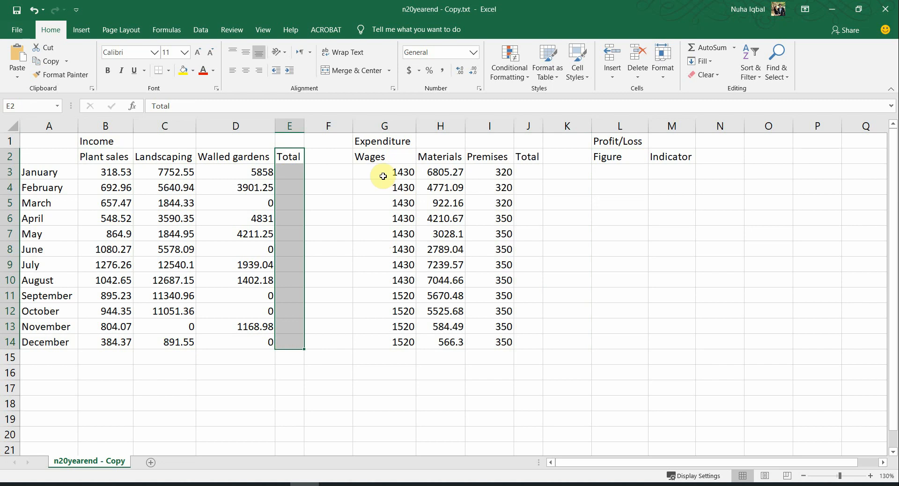
left_click(382, 157)
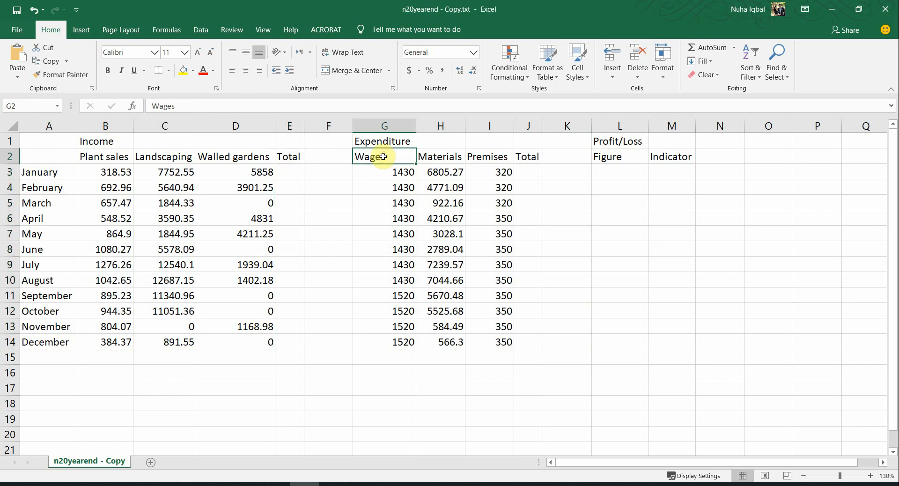
left_click_drag(383, 157, 500, 342)
left_click_drag(529, 174, 538, 340)
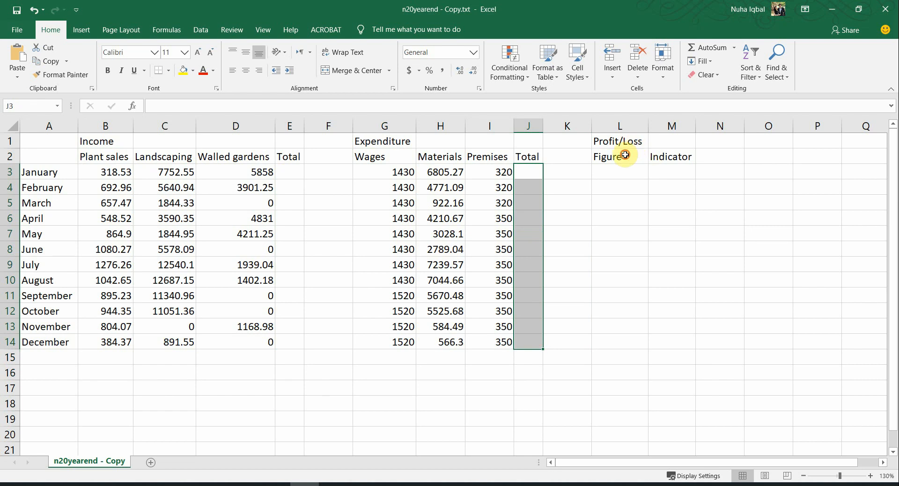
left_click_drag(624, 155, 667, 172)
left_click(669, 172)
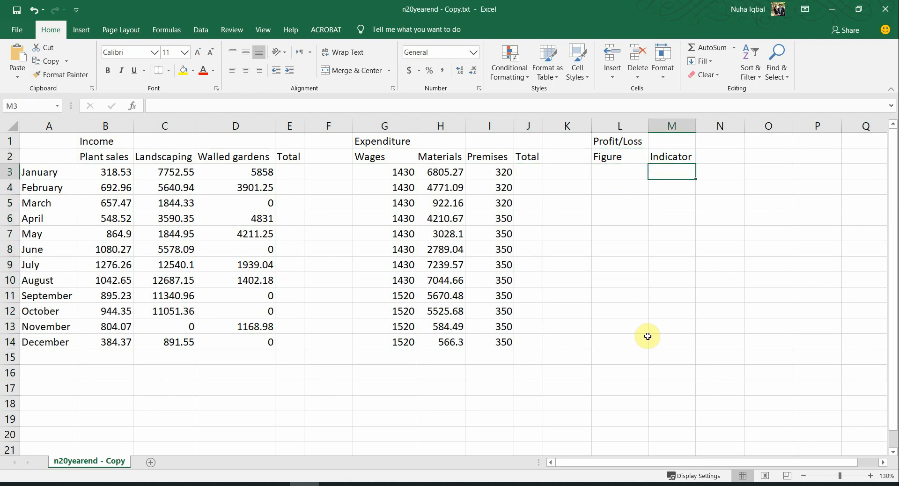
key("alt+Tab")
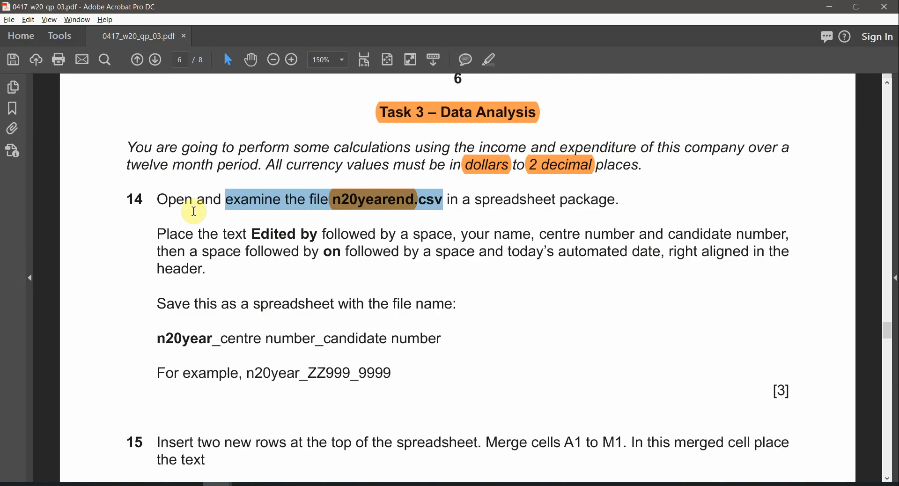
Step: Read through question 14's header wording: Edited by, name and candidate number, on, automated date
left_click(193, 241)
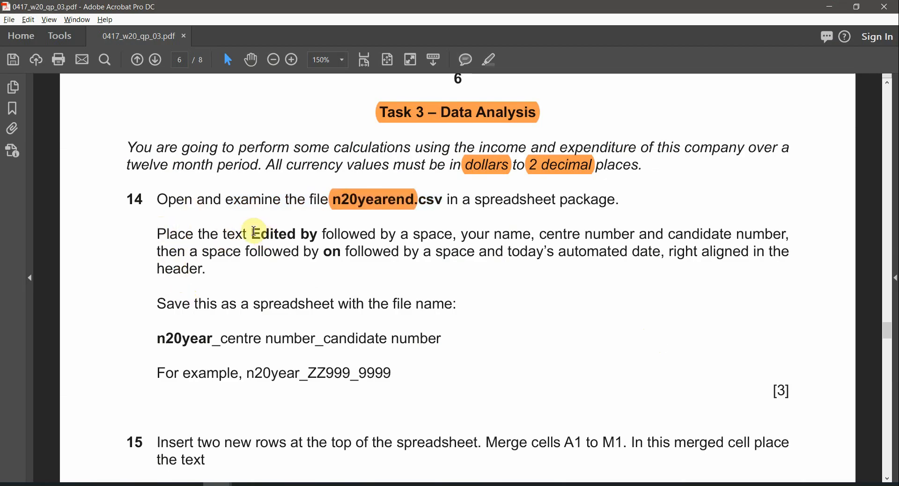
left_click_drag(252, 234, 314, 235)
left_click(312, 235)
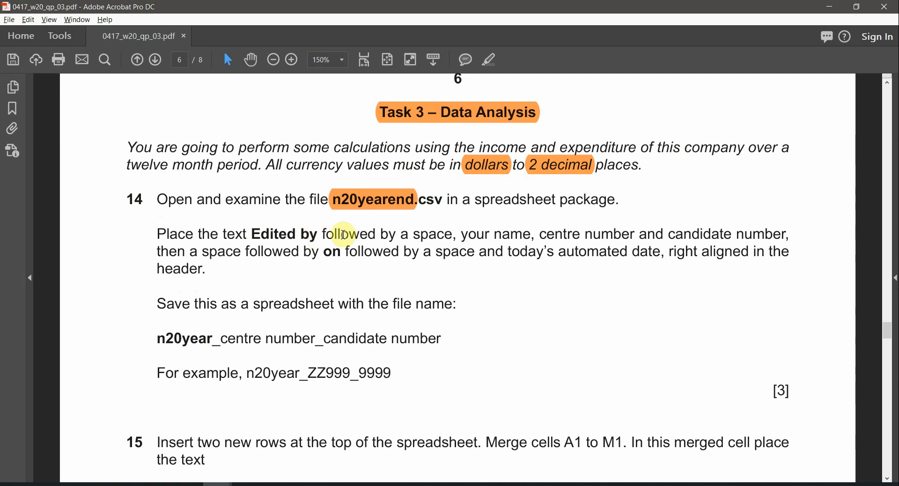
left_click_drag(462, 234, 733, 235)
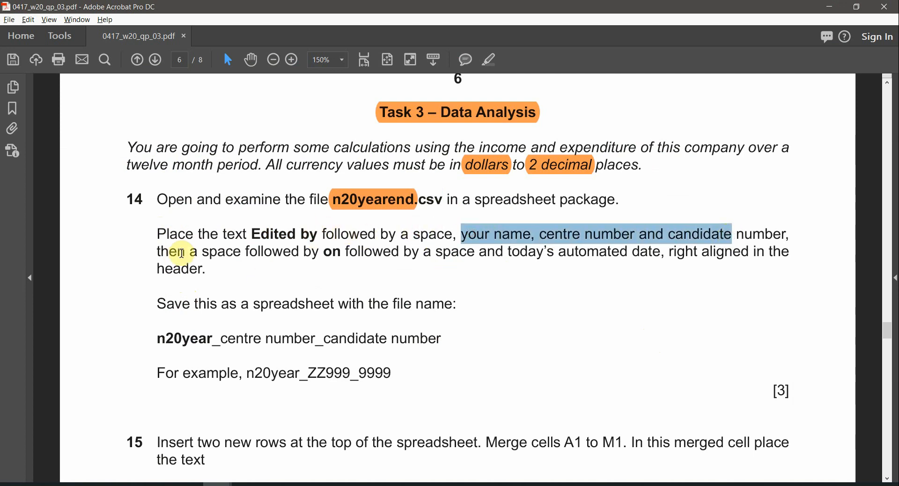
left_click(182, 253)
left_click_drag(320, 253, 542, 255)
left_click(543, 255)
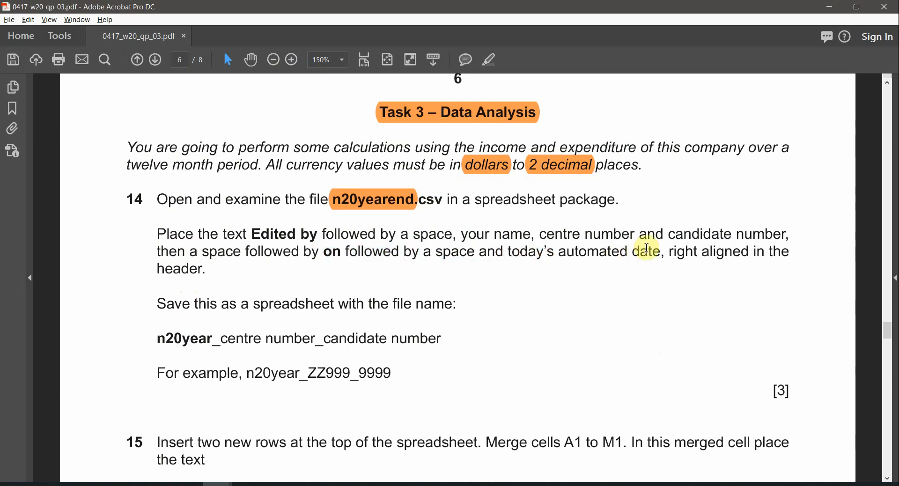
left_click_drag(648, 248, 508, 255)
left_click(681, 258)
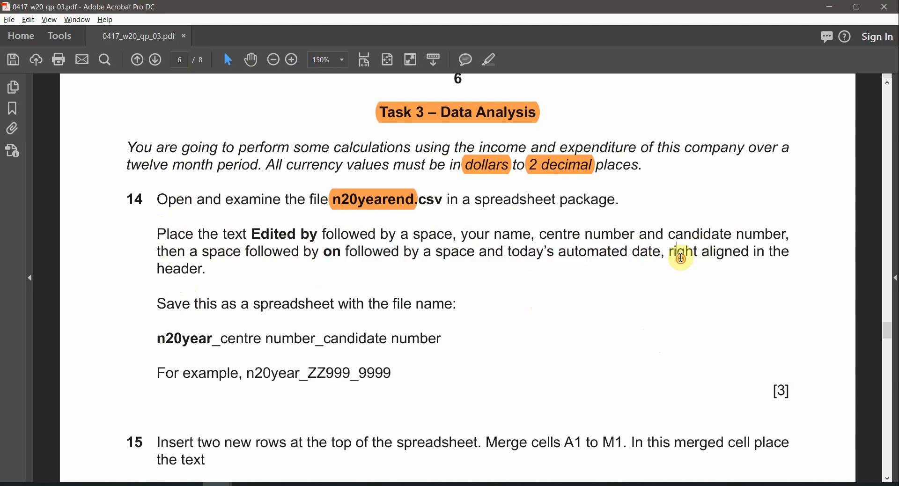
Step: Highlight the words 'right' and 'header.' in orange, then go back to the Excel workbook
double_click(681, 257)
left_click(488, 59)
double_click(179, 271)
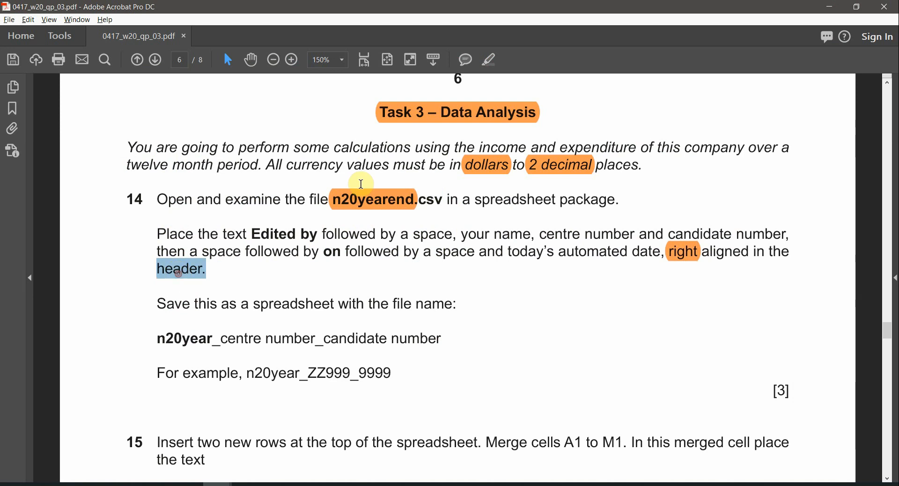
left_click(490, 59)
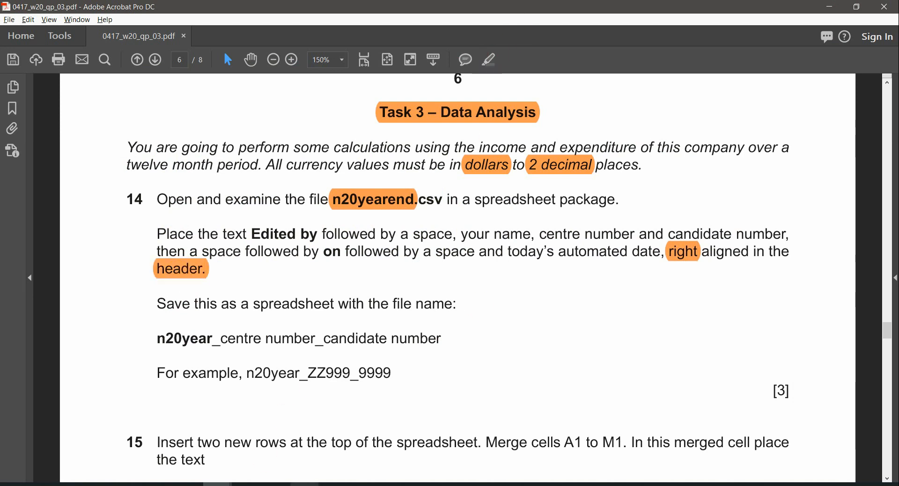
key("alt+Tab")
left_click(259, 30)
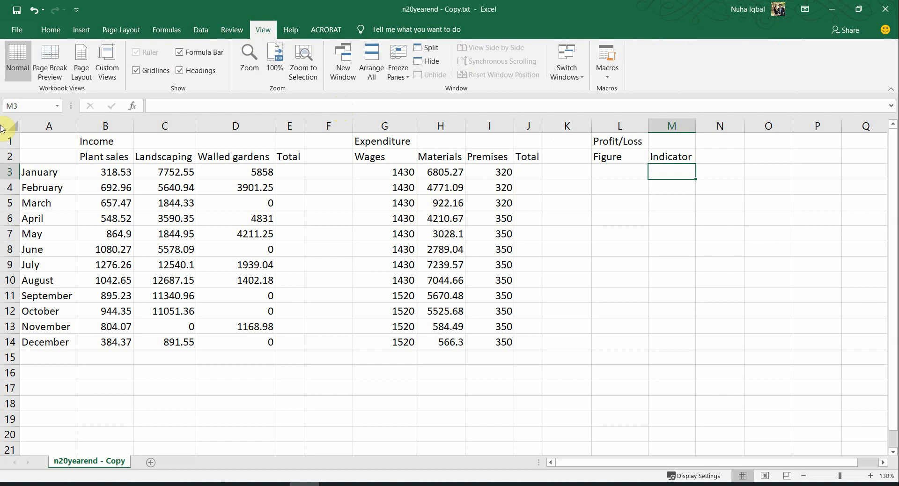
Step: In Page Layout view, paste 'Edited by' into the right header section
left_click(81, 63)
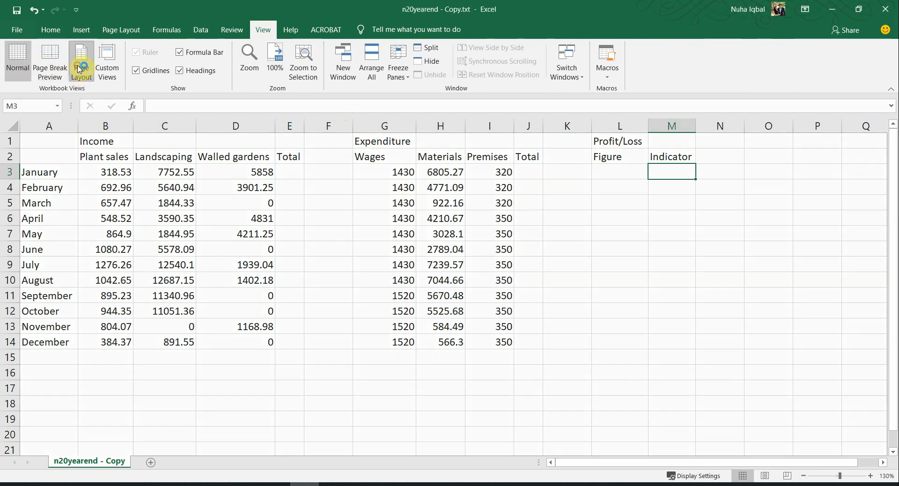
left_click(301, 187)
left_click(367, 187)
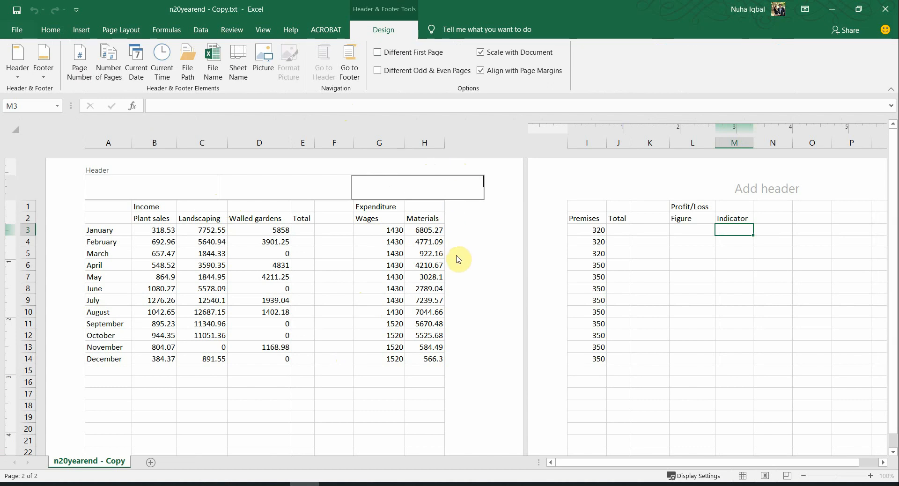
key("alt+Tab")
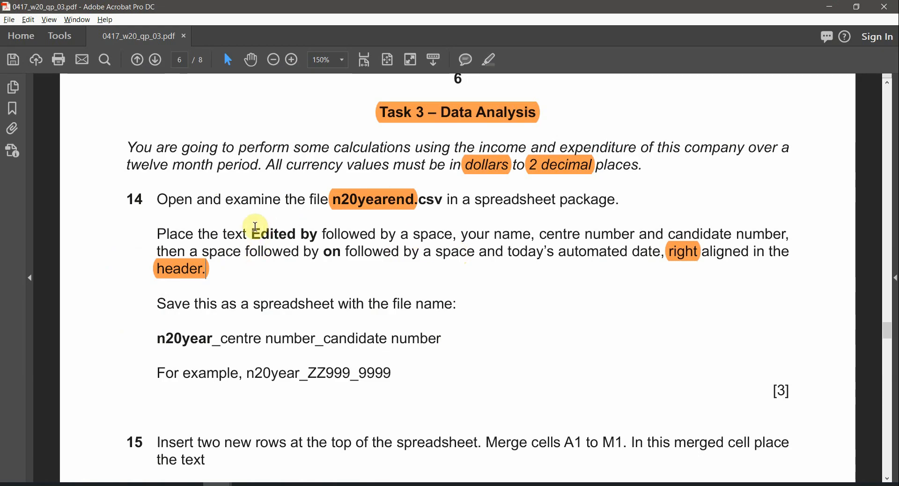
left_click_drag(256, 227, 320, 234)
key("ctrl+c")
key("alt+Tab")
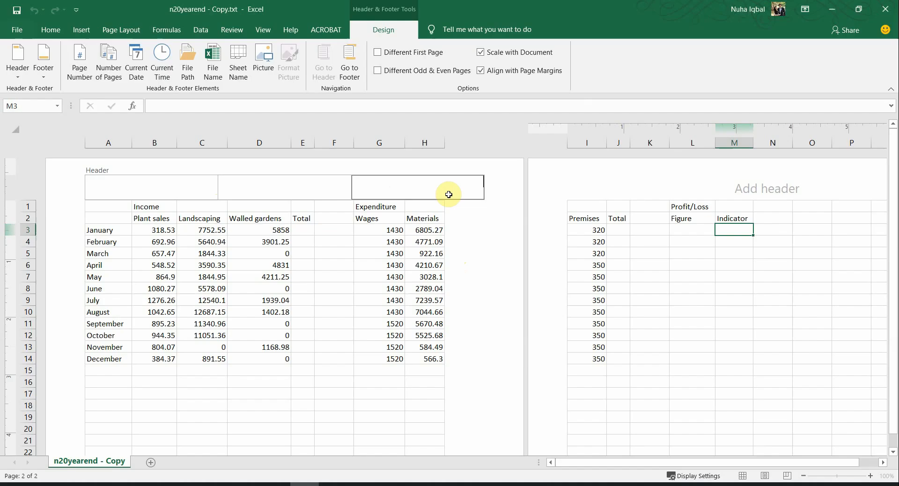
key("ctrl+v")
key("alt+Tab")
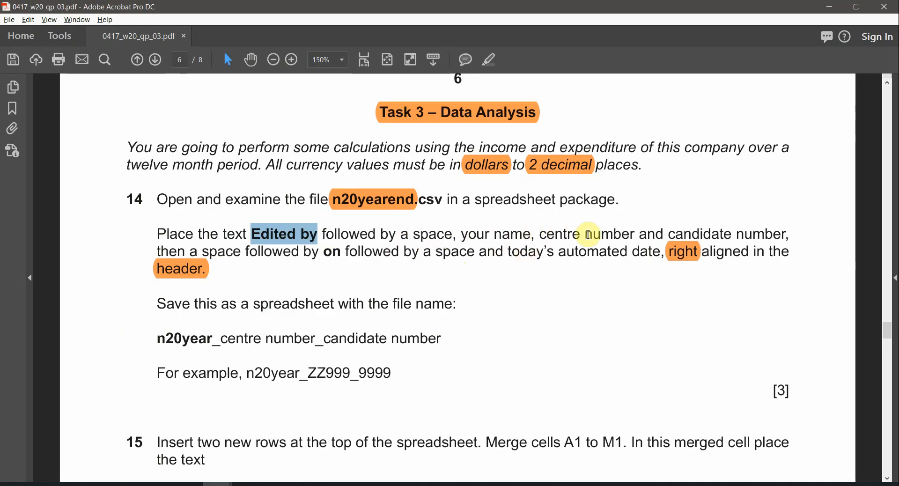
key("alt+Tab")
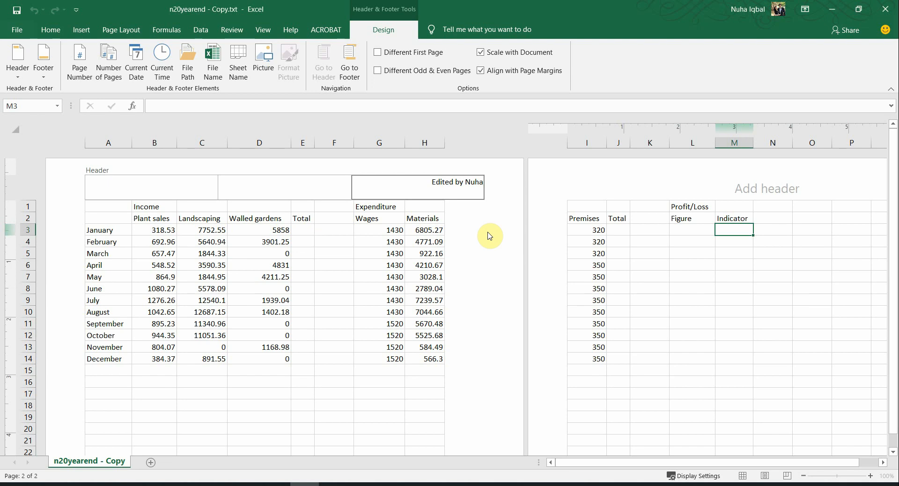
Step: Add the name with centre and candidate numbers, followed by 'on', to the right header
key("alt+Tab")
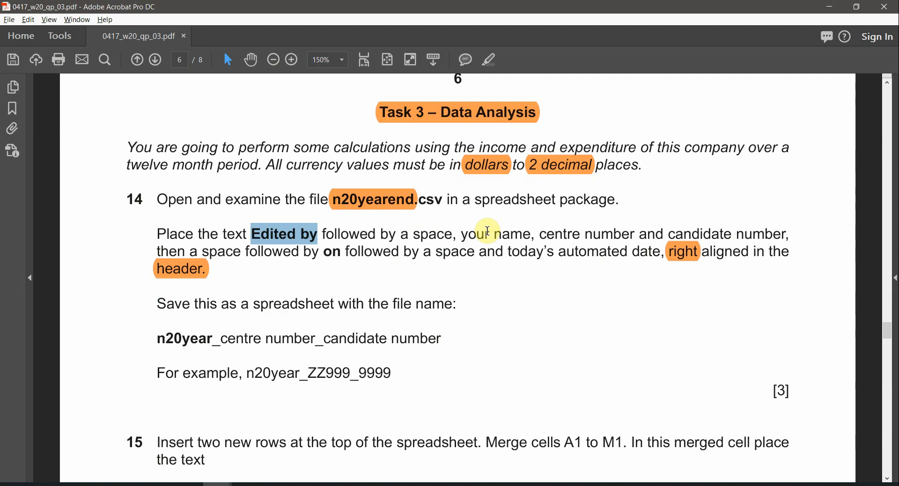
key("alt+Tab")
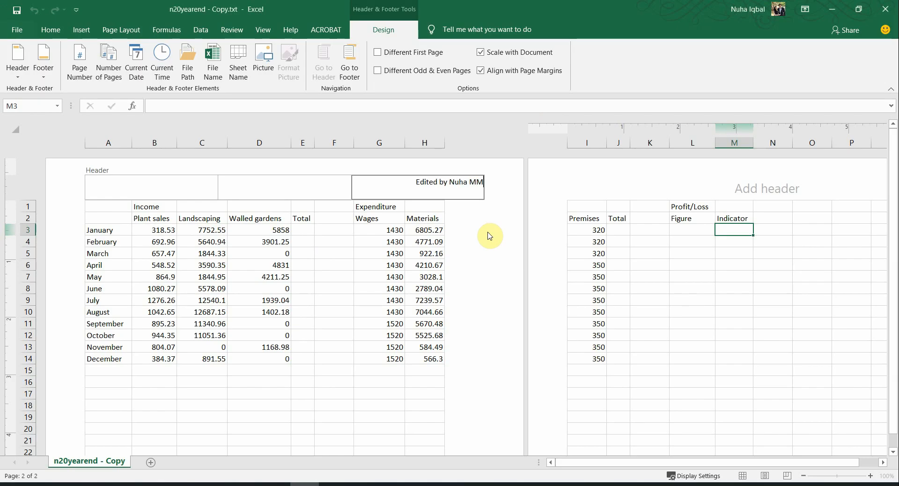
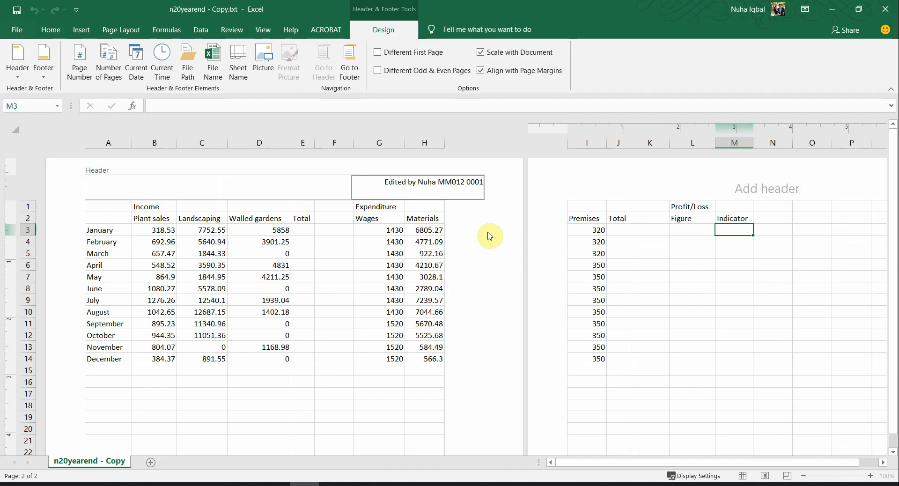
key("alt+Tab")
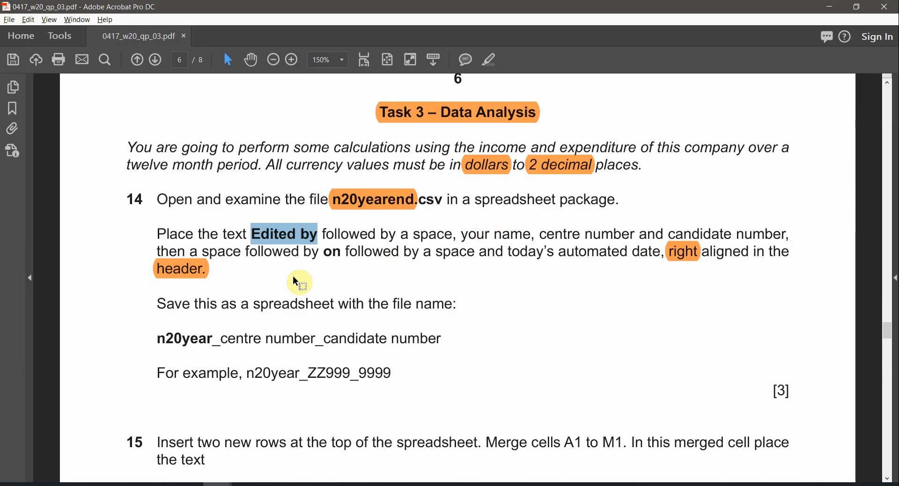
key("alt+Tab")
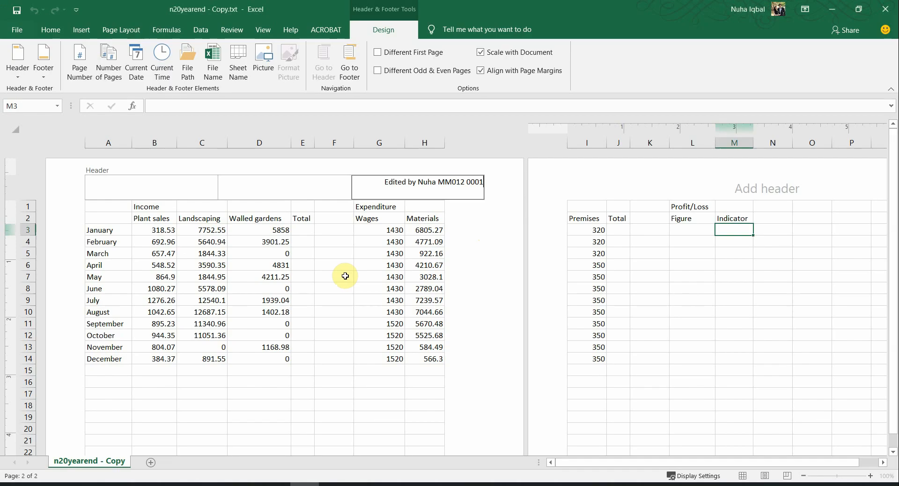
type("on")
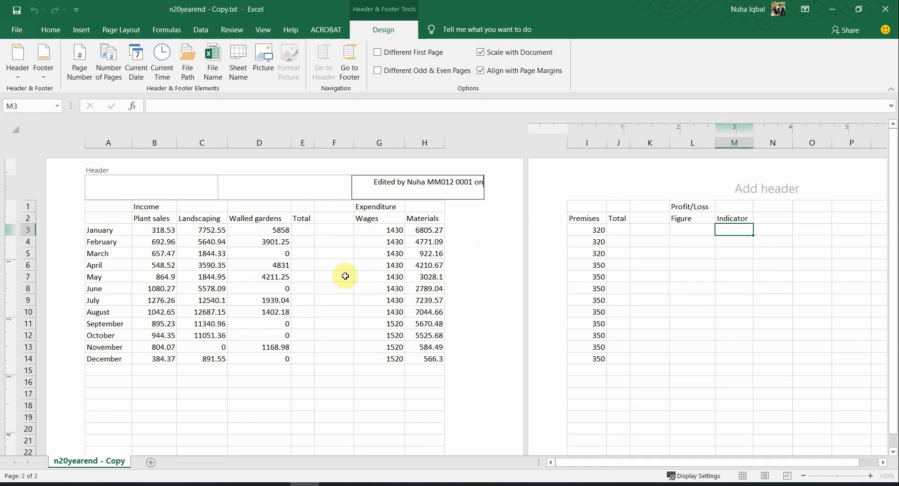
Step: Insert the automated current date at the end of the right header
key("alt+Tab")
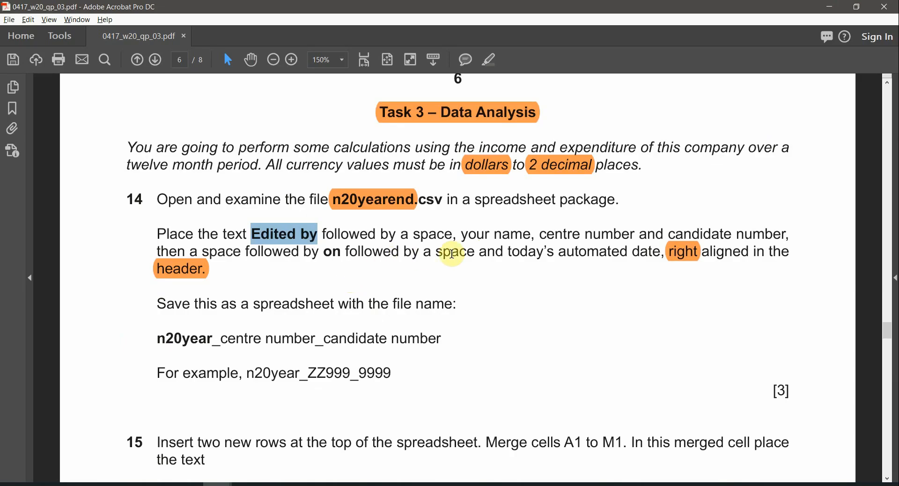
left_click_drag(460, 252, 480, 255)
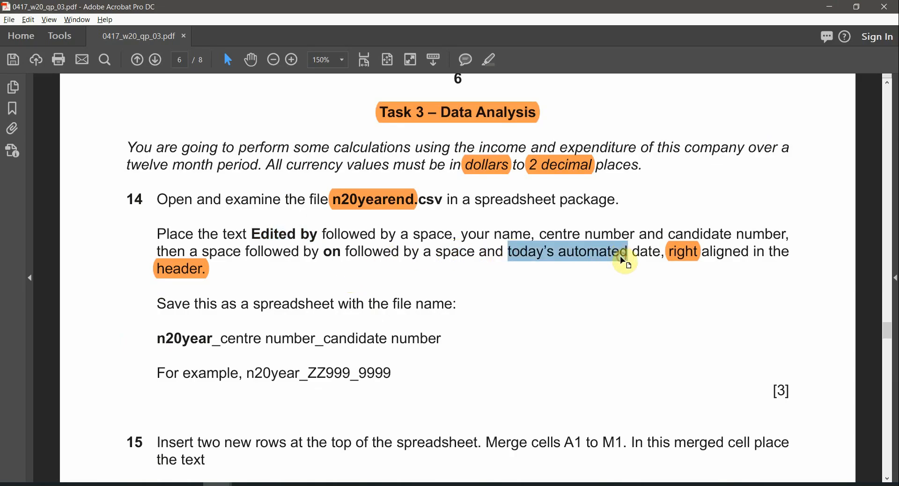
key("alt+Tab")
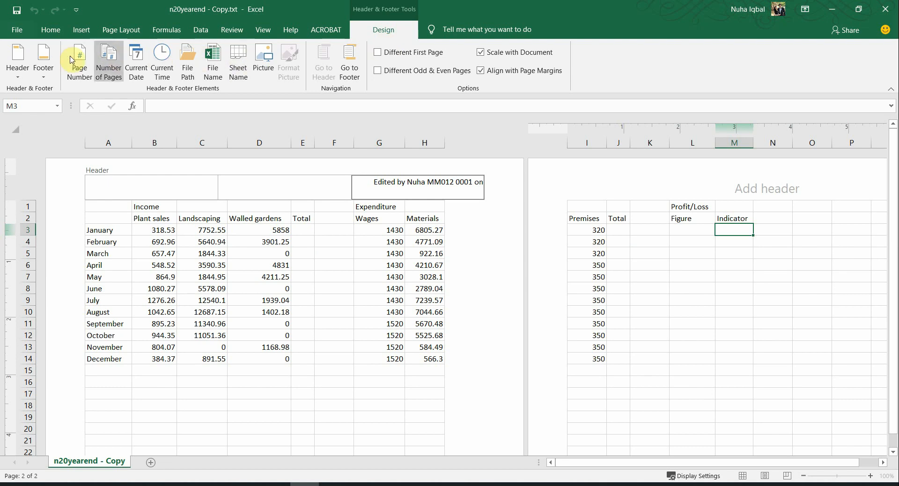
left_click(138, 70)
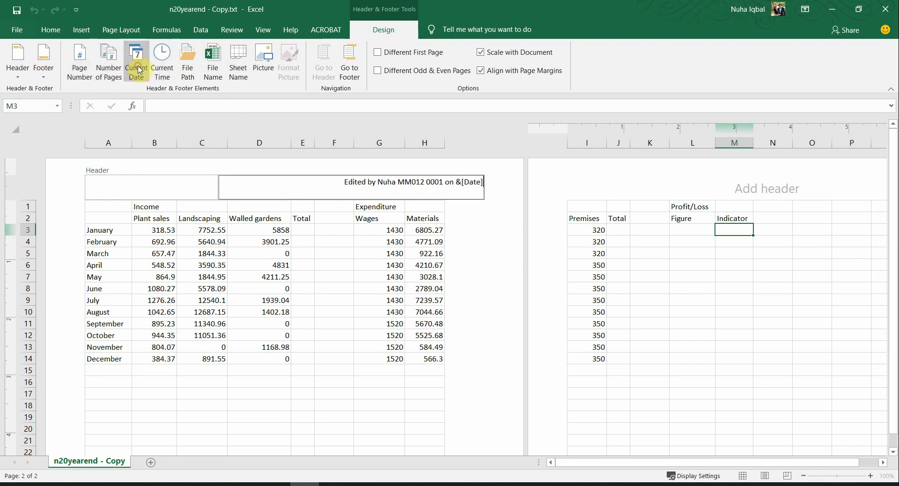
left_click(341, 401)
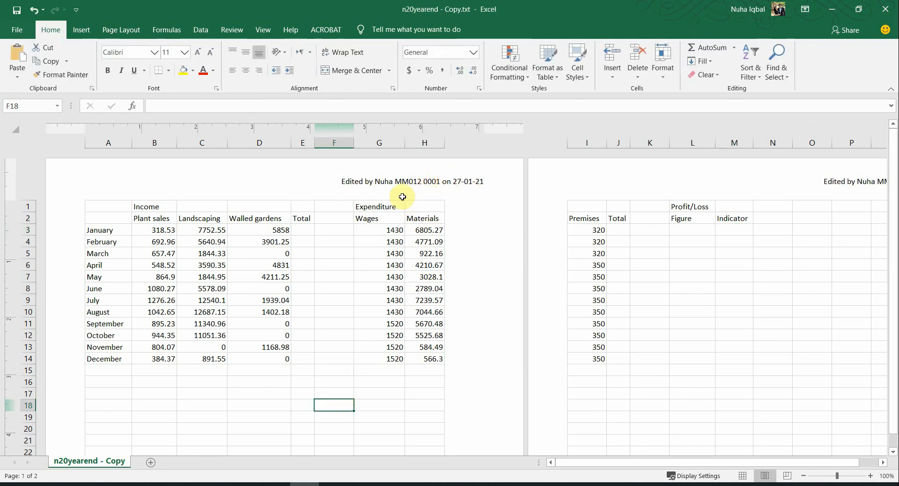
Step: Make 'Edited by' and 'on' bold in the right header
key("alt+Tab")
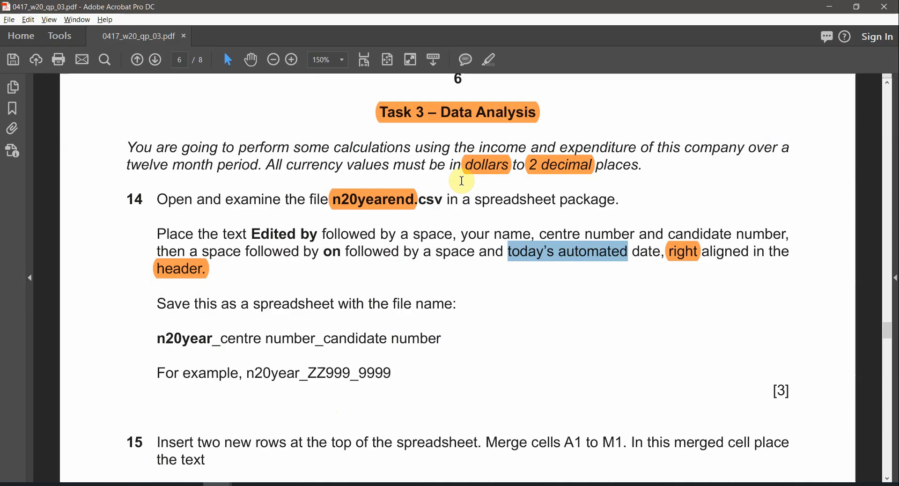
left_click(274, 234)
double_click(274, 234)
double_click(332, 252)
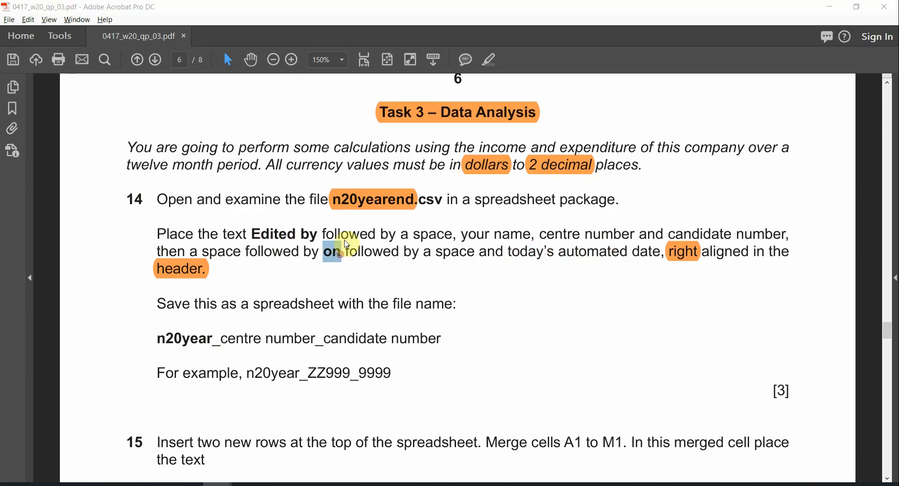
key("alt+Tab")
left_click(352, 183)
left_click(362, 182)
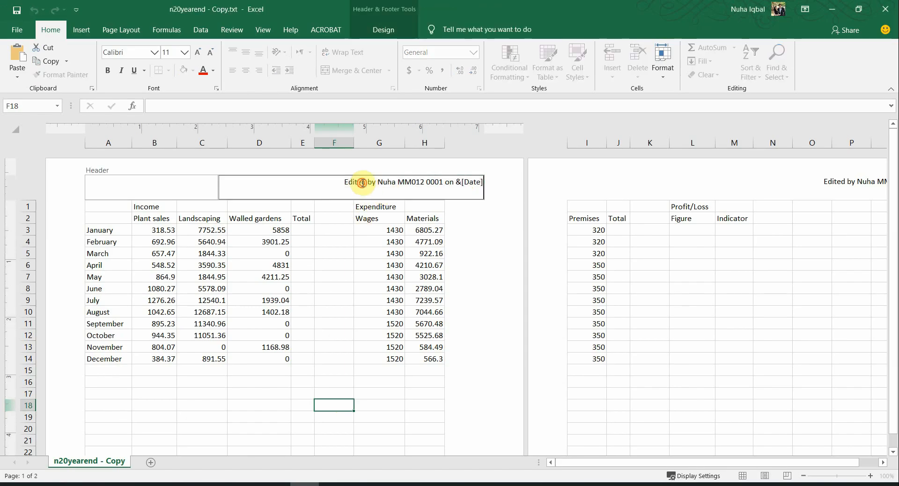
double_click(362, 182)
left_click(365, 183)
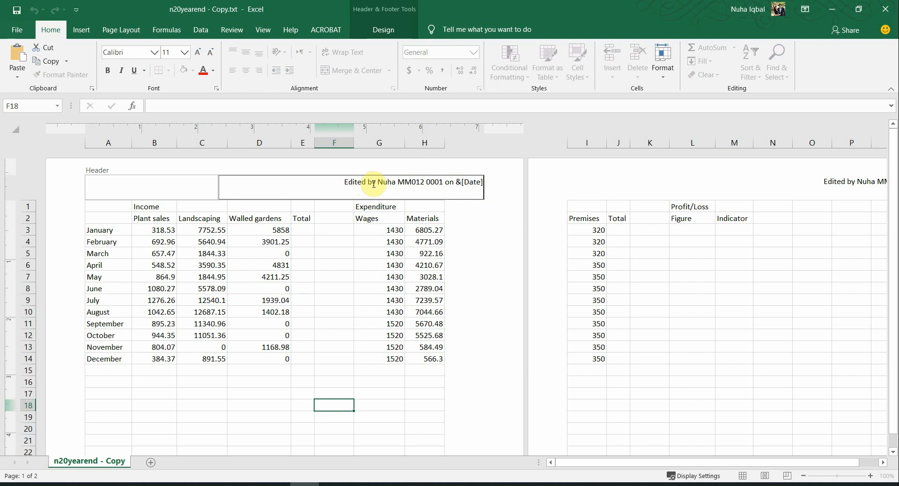
left_click_drag(368, 183, 340, 186)
key("ctrl+b")
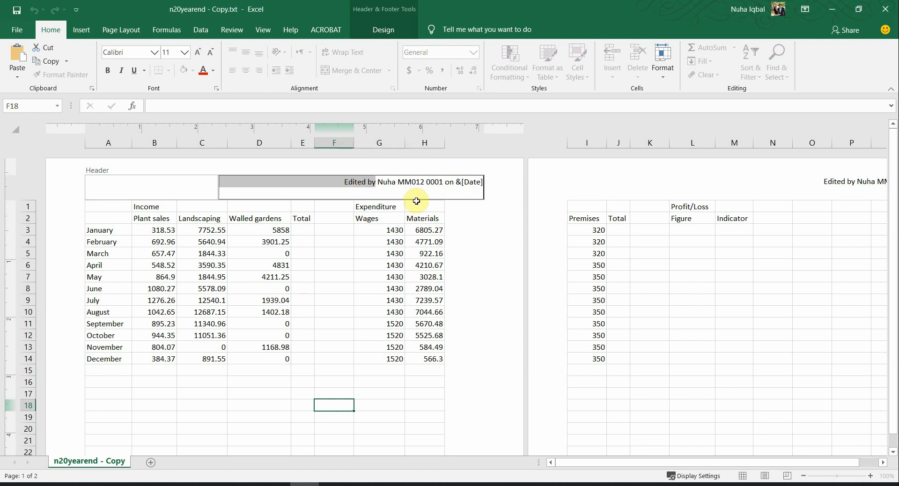
double_click(446, 181)
key("ctrl+b")
left_click(375, 321)
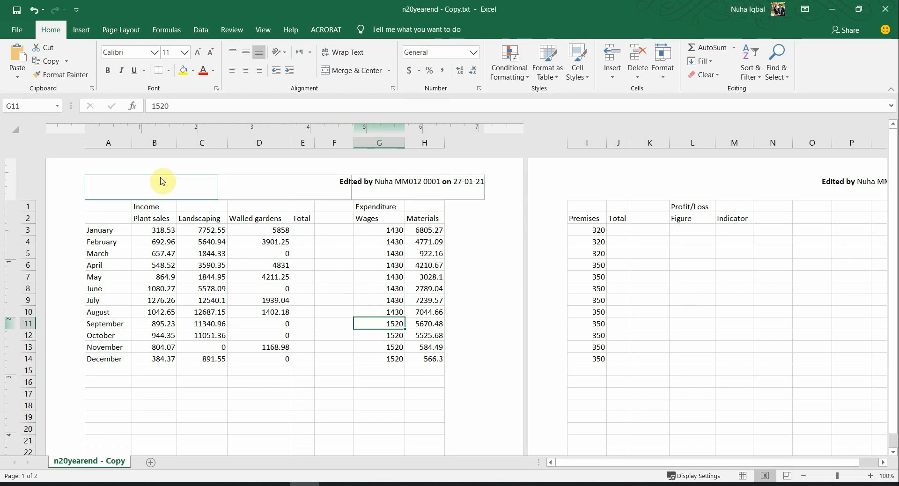
Step: Switch between Normal and Page Layout views, ending in Normal view
left_click(261, 28)
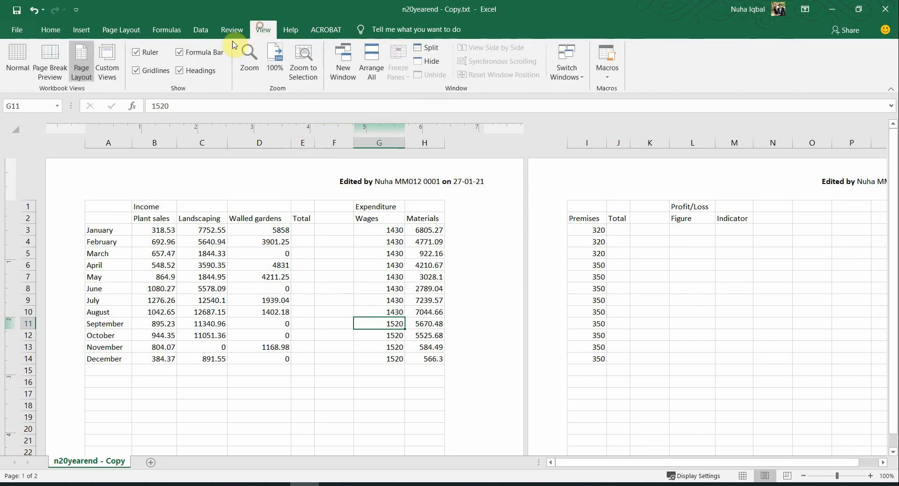
left_click(18, 61)
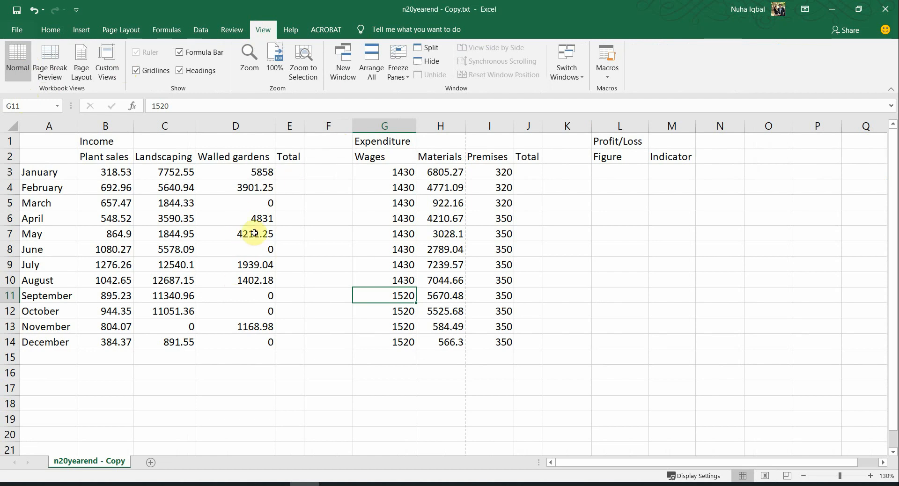
left_click(83, 75)
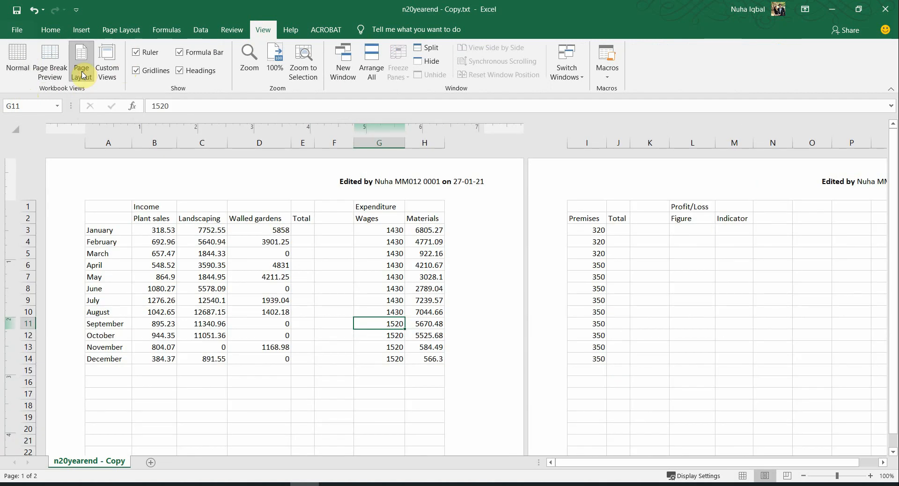
left_click(18, 64)
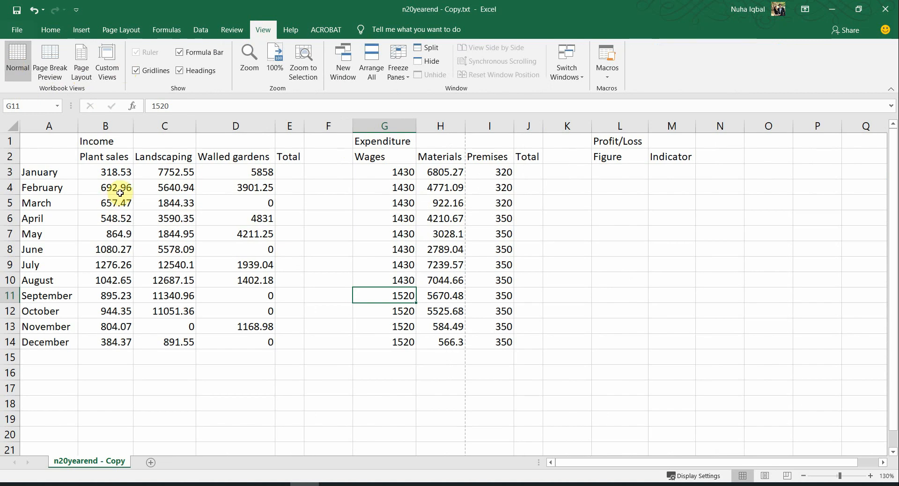
scroll(195, 229, "down", 2, "ctrl")
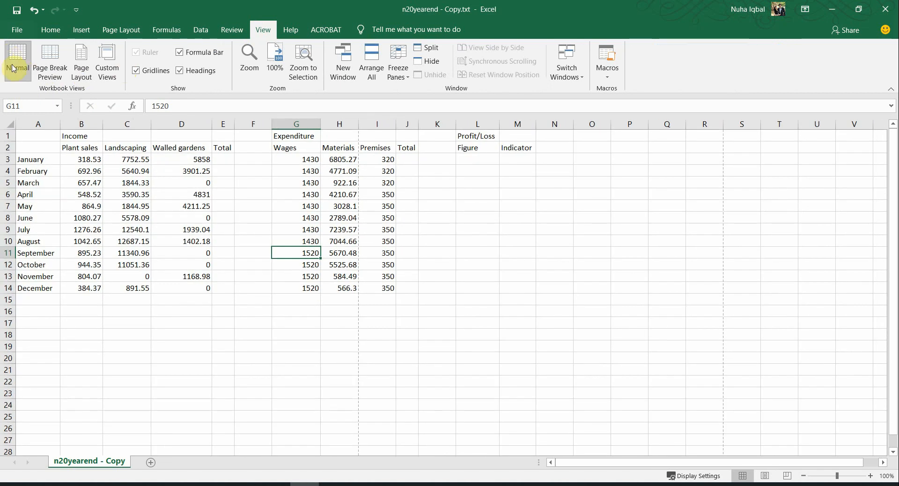
scroll(234, 276, "up", 1, "ctrl")
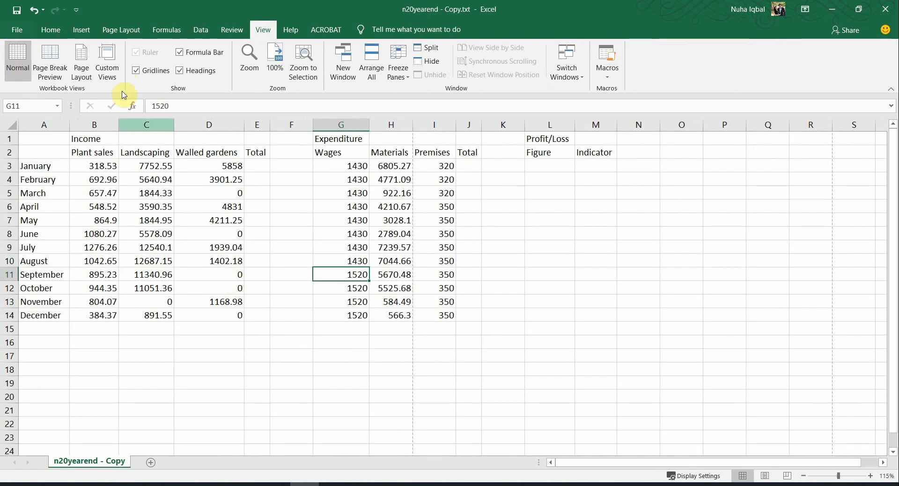
Step: Check the right header in the print preview, then return to the sheet and select D10
left_click(19, 31)
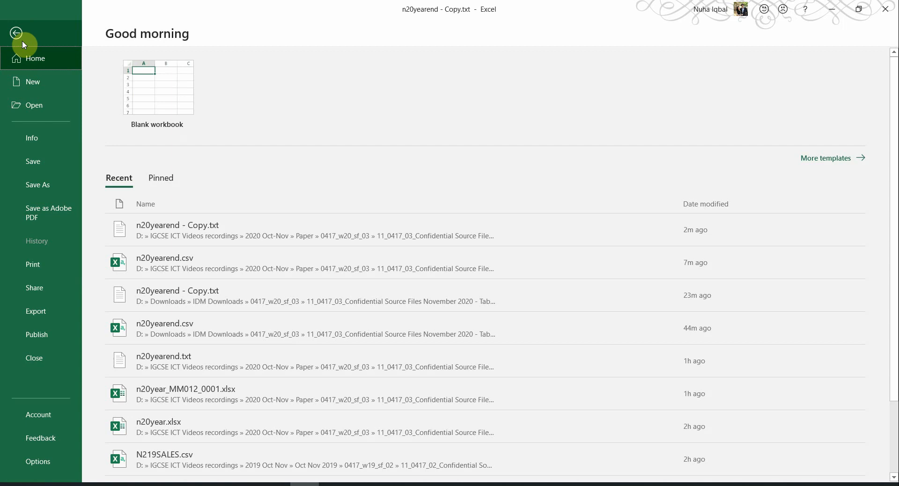
left_click(39, 262)
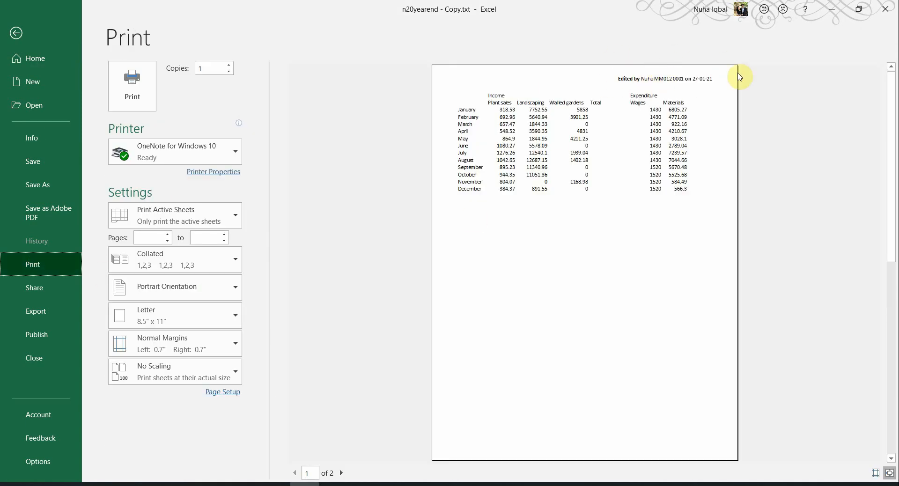
left_click(19, 32)
left_click(209, 265)
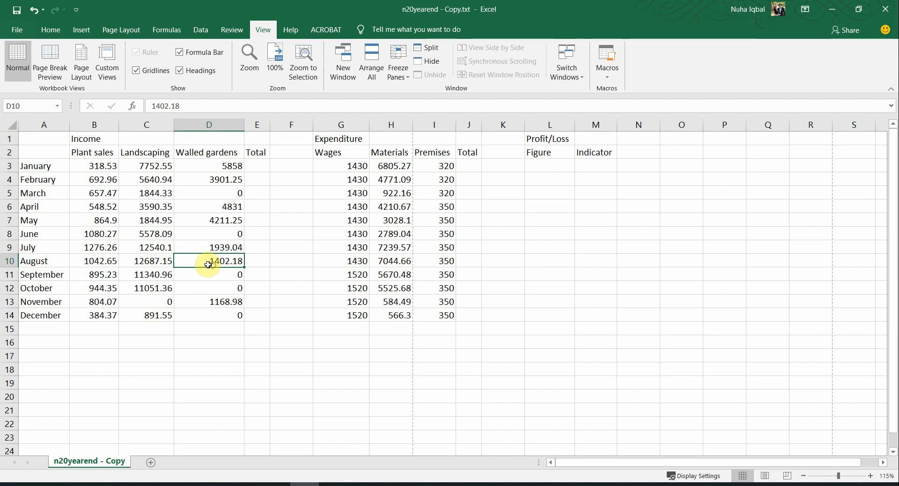
key("alt+Tab")
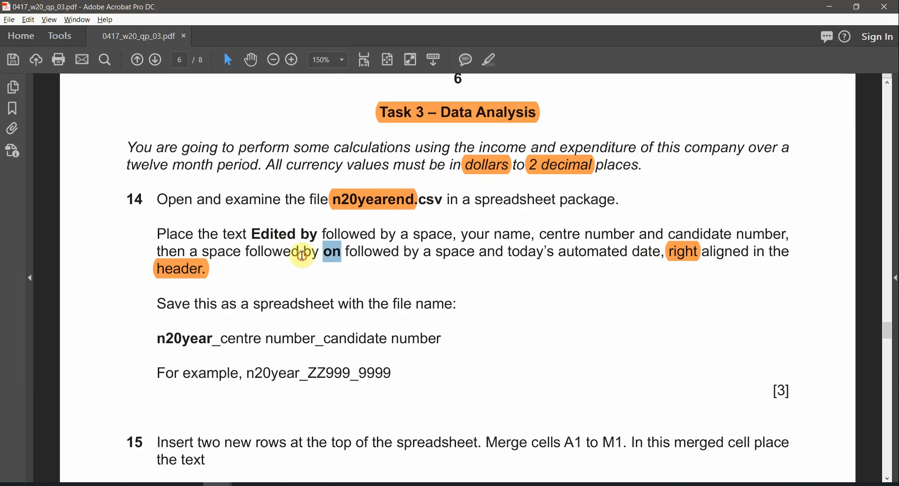
scroll(172, 317, "down", 1)
left_click_drag(159, 281, 457, 283)
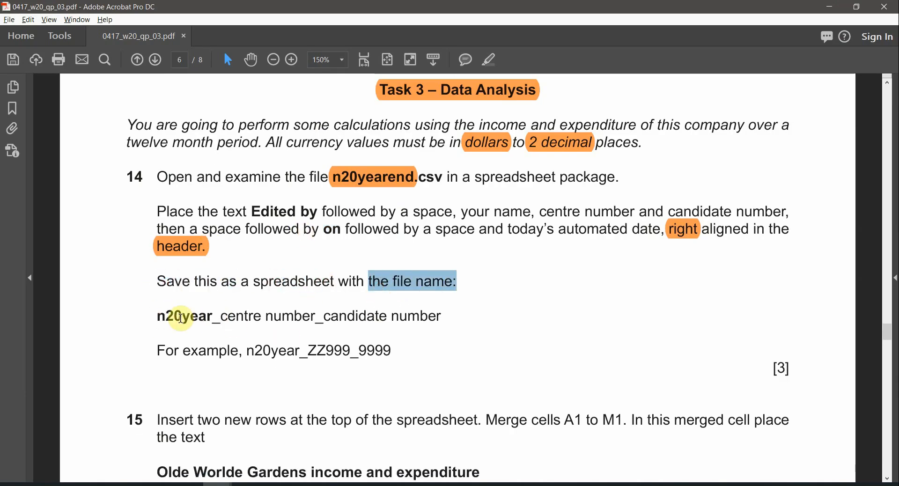
left_click_drag(148, 318, 410, 320)
left_click(444, 318)
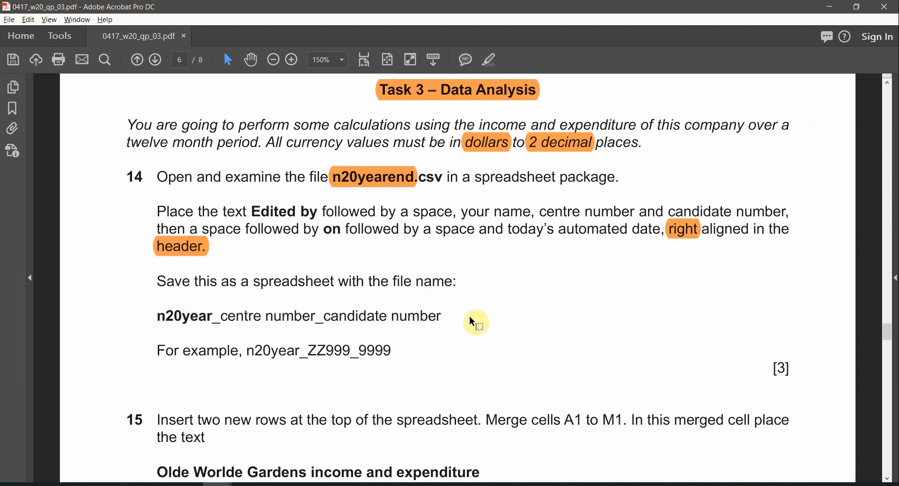
left_click_drag(157, 317, 223, 319)
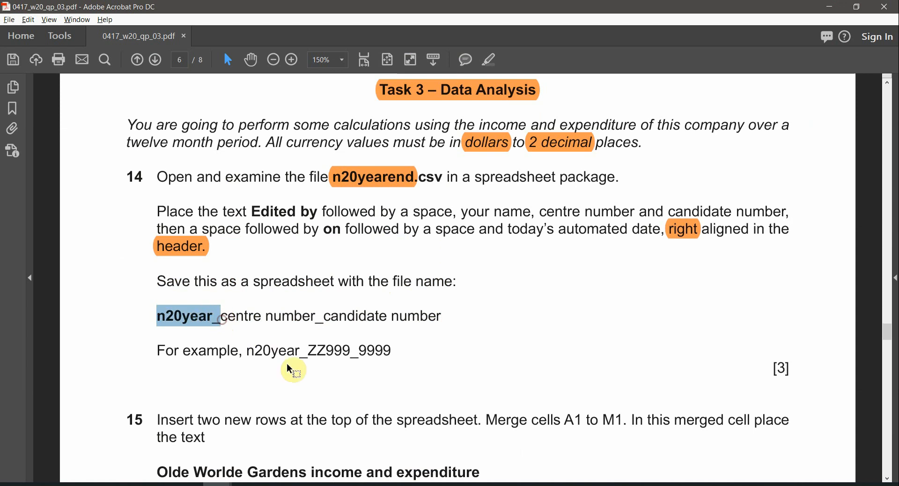
left_click_drag(393, 352, 181, 351)
left_click(301, 351)
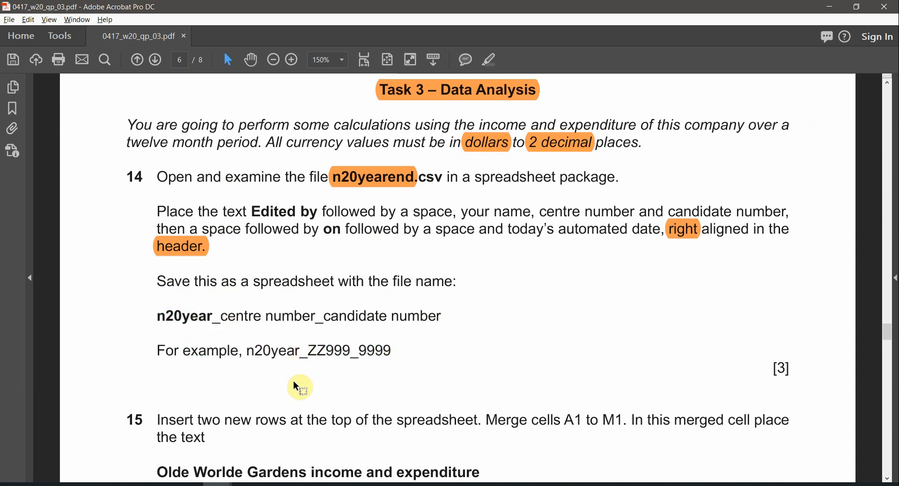
key("alt+Tab")
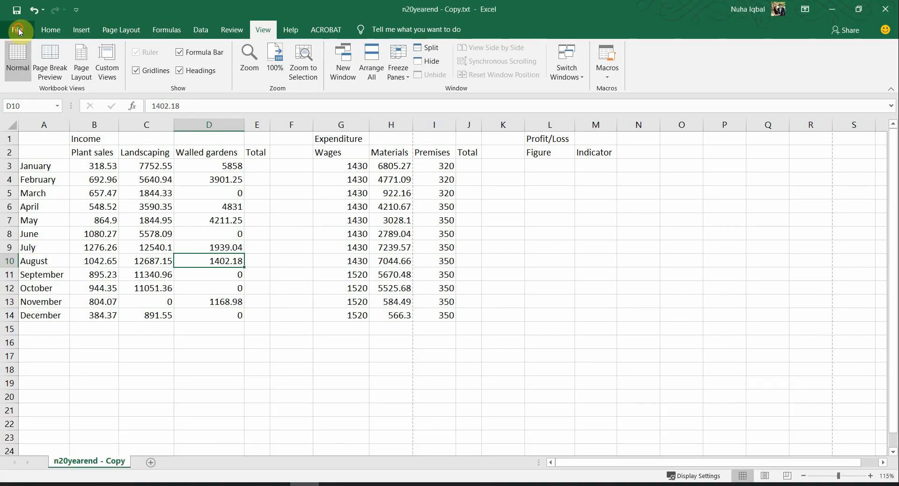
Step: Save as Excel Workbook (*.xlsx) named n20year_ plus initials and centre/candidate numbers
left_click(18, 29)
left_click(74, 184)
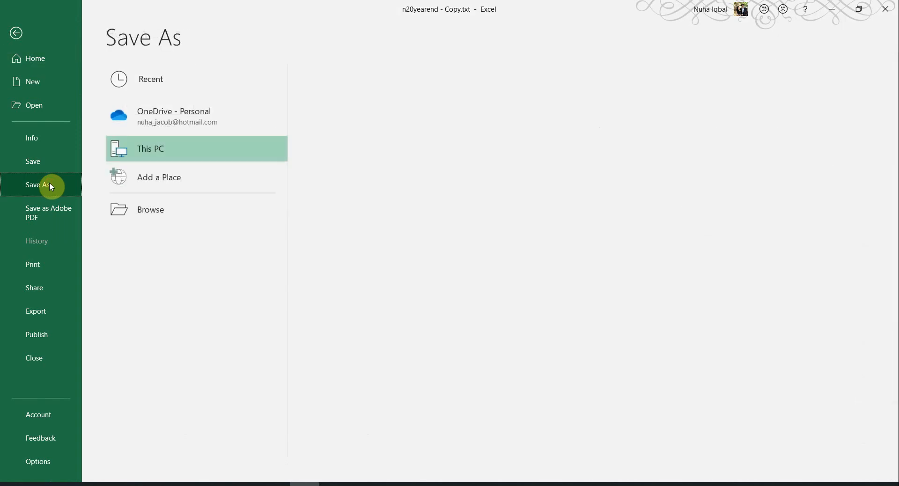
left_click(199, 218)
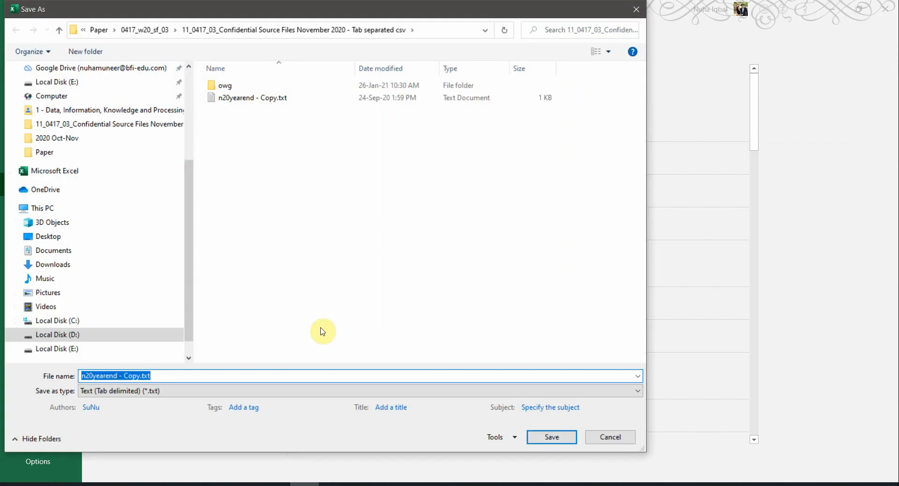
left_click(173, 397)
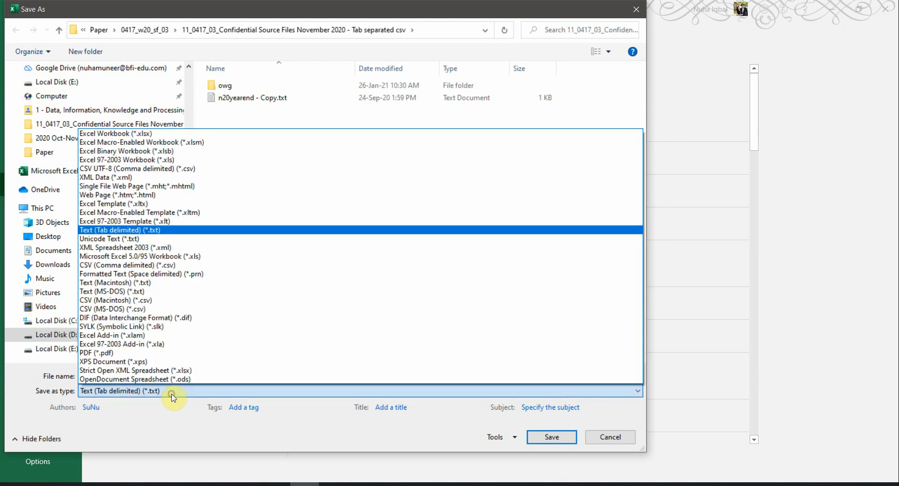
left_click(147, 138)
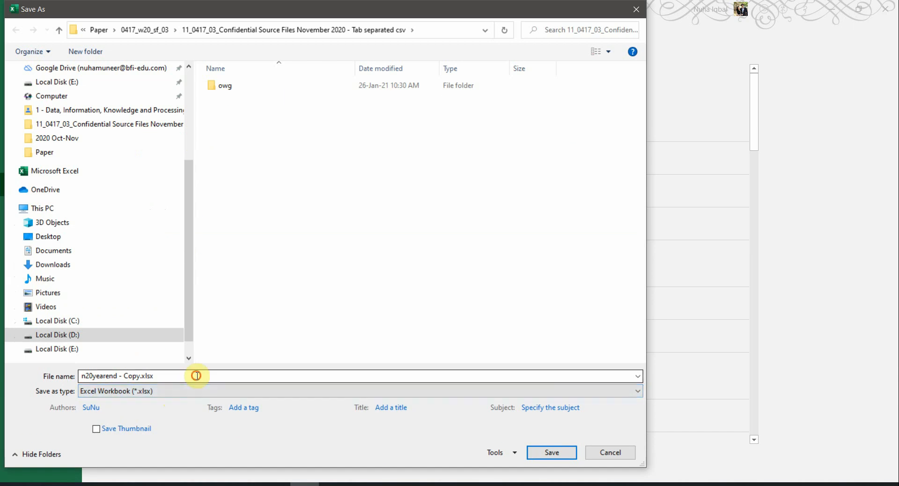
left_click(196, 376)
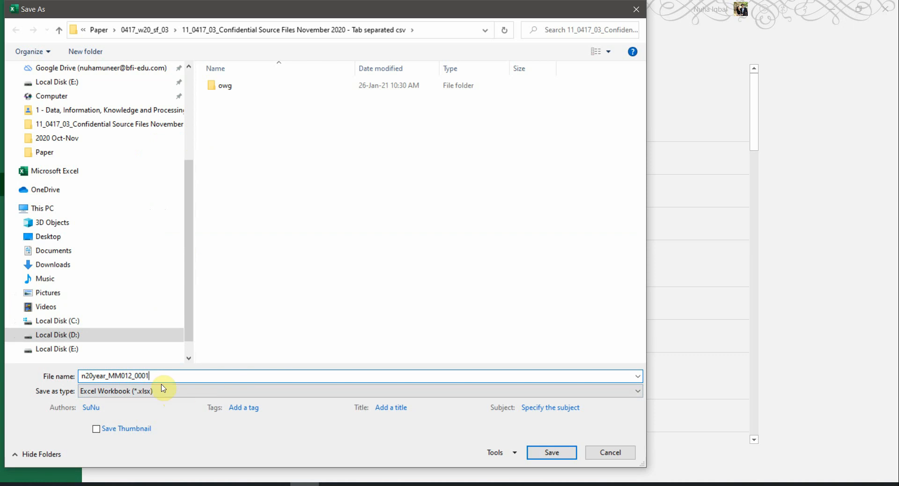
left_click(542, 453)
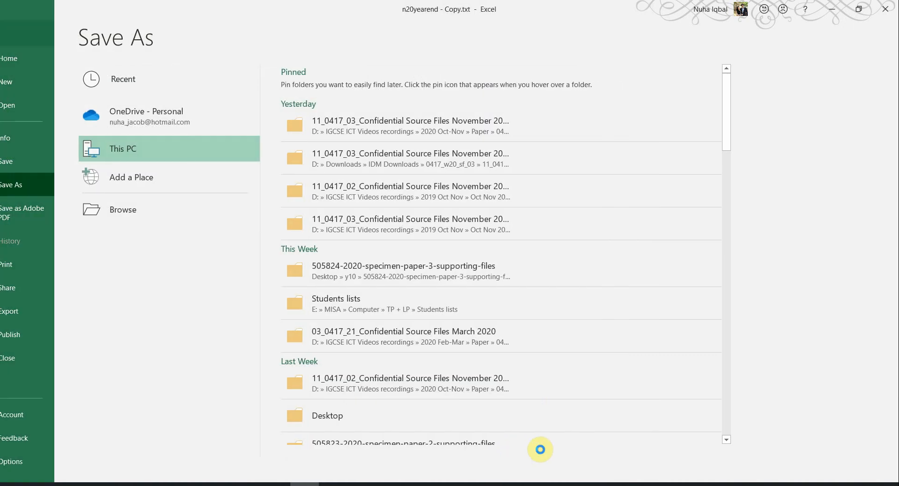
Step: Confirm the new .xlsx file in the source folder, then return to Excel
left_click(129, 484)
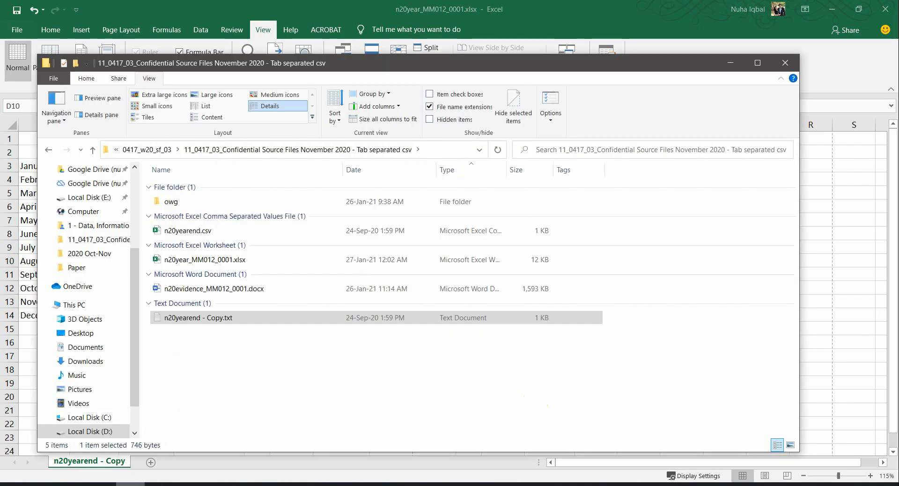
left_click(241, 260)
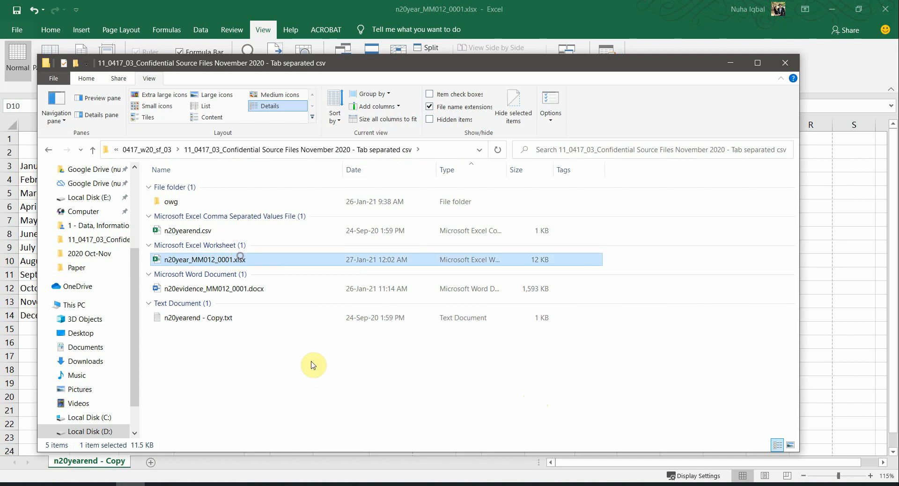
left_click(452, 4)
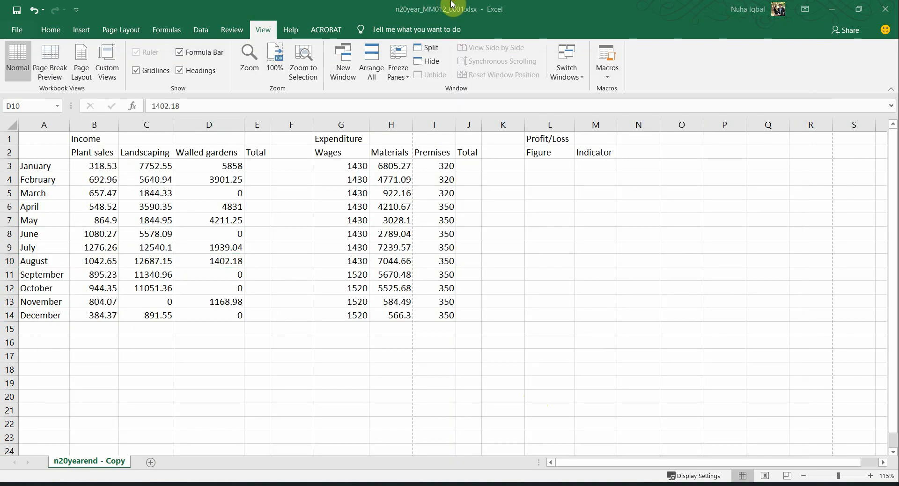
Step: Insert two blank rows above row 1 at the top of the spreadsheet
key("alt+Tab")
scroll(448, 336, "down", 5)
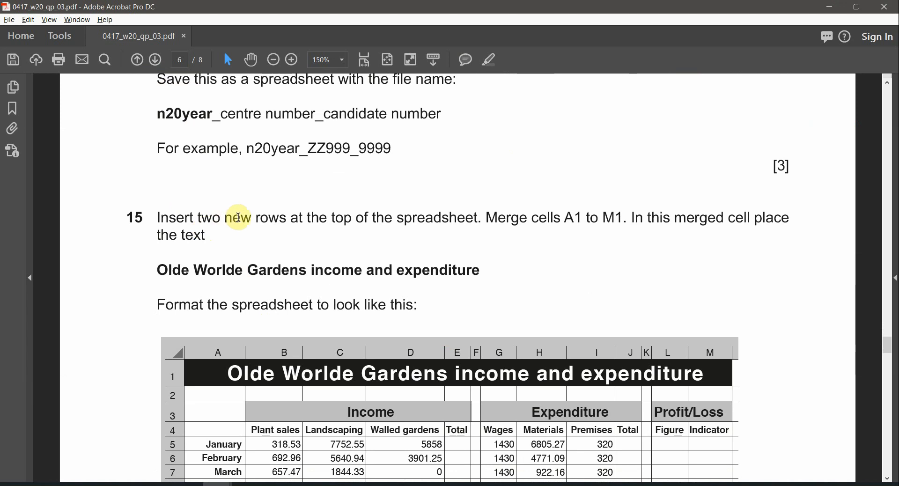
left_click_drag(233, 217, 477, 218)
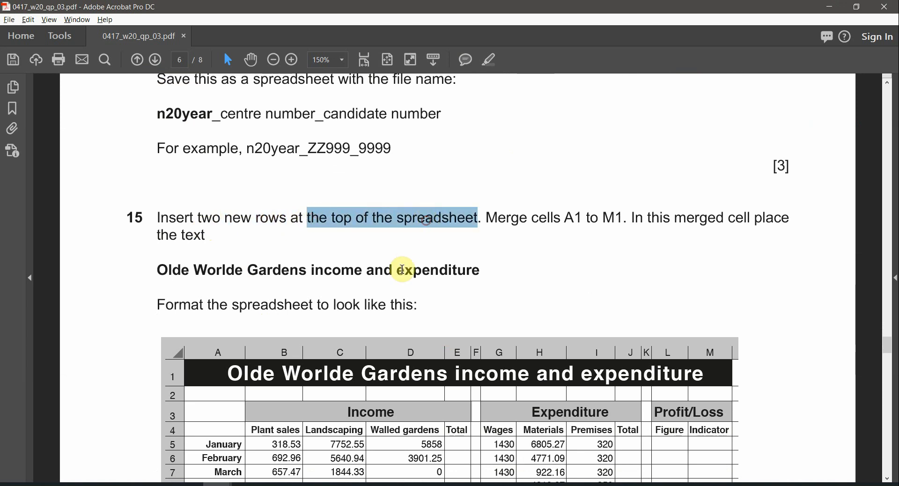
key("alt+Tab")
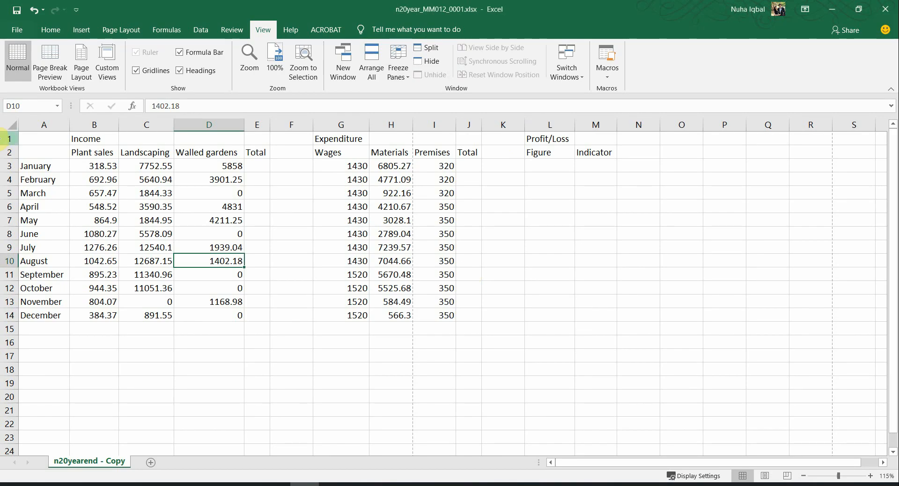
right_click(7, 136)
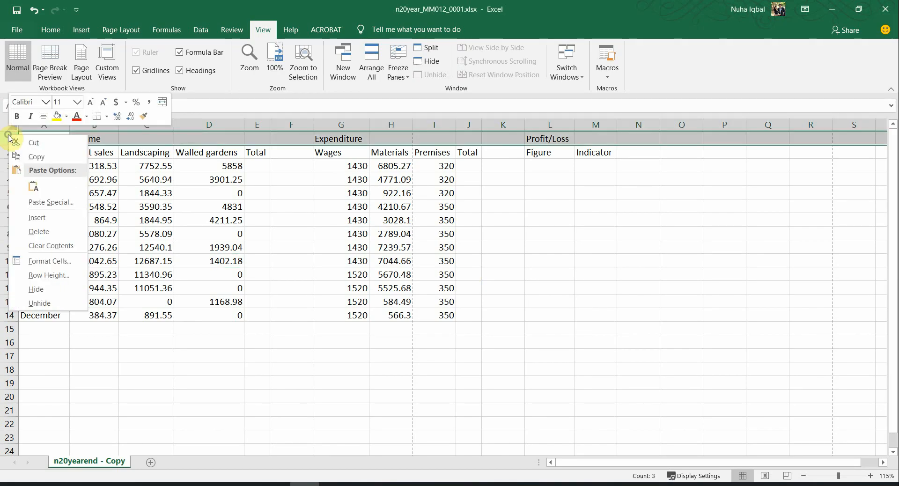
left_click(42, 219)
right_click(10, 140)
left_click(42, 218)
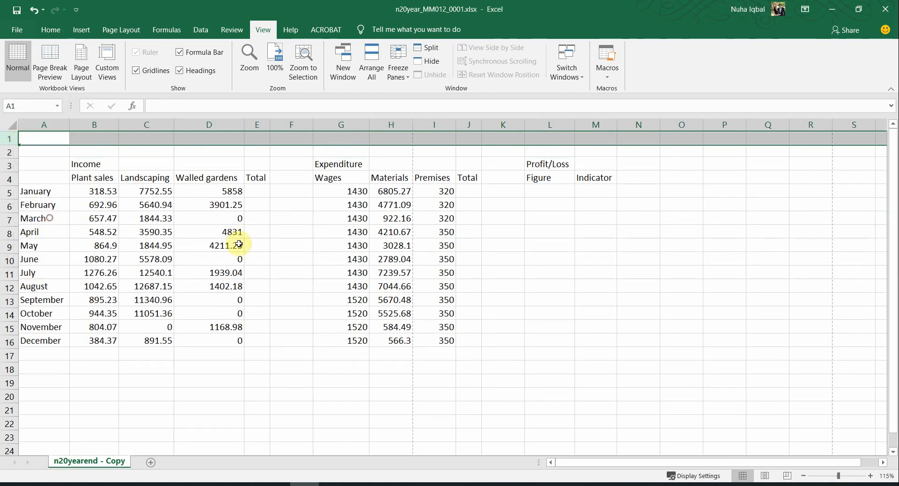
left_click(287, 217)
Step: Highlight 'A1 to M1' in orange in question 15 and select the title line
key("alt+Tab")
left_click(528, 217)
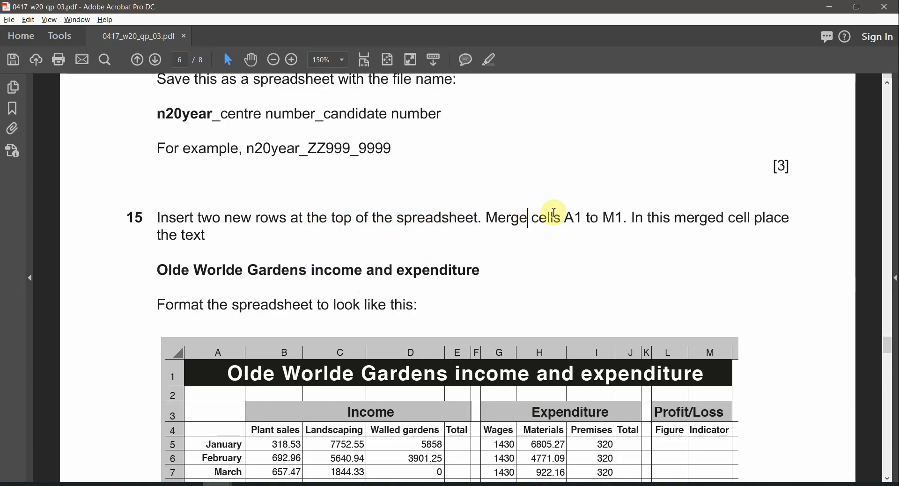
left_click_drag(567, 217, 627, 221)
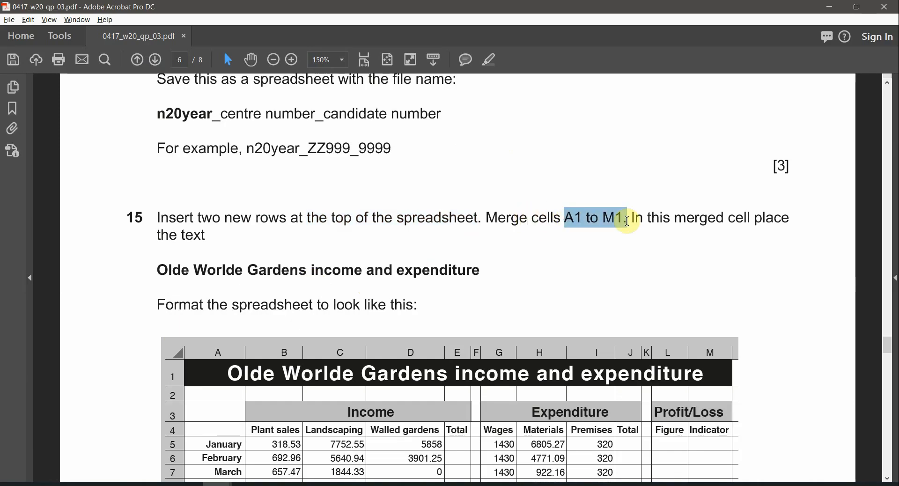
left_click(490, 61)
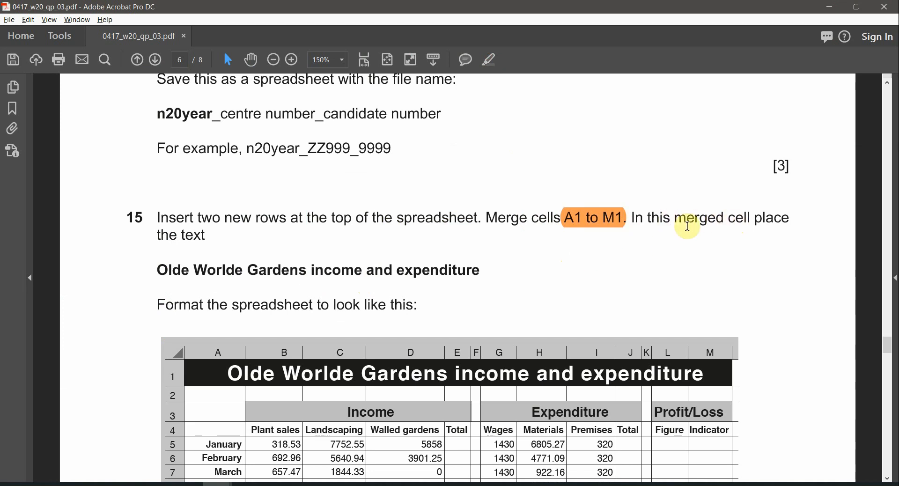
left_click_drag(156, 270, 448, 280)
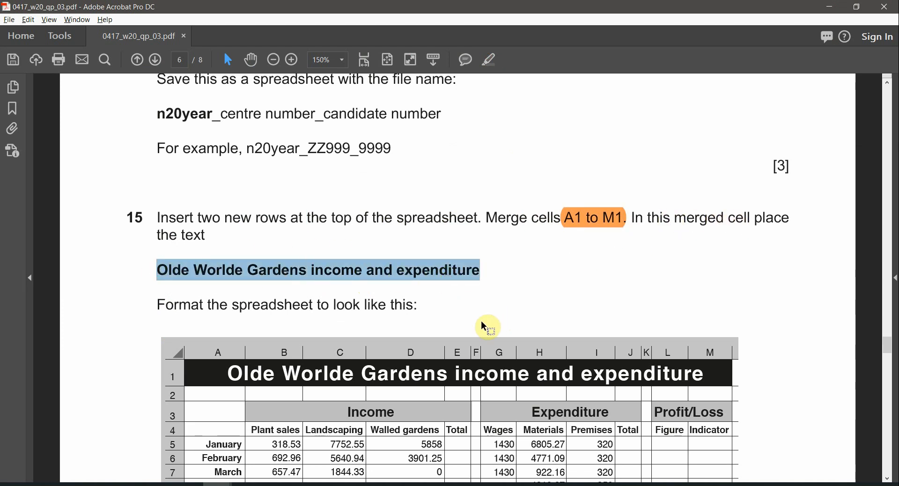
Step: Merge and centre cells A1 to M1
left_click(603, 220)
left_click(305, 484)
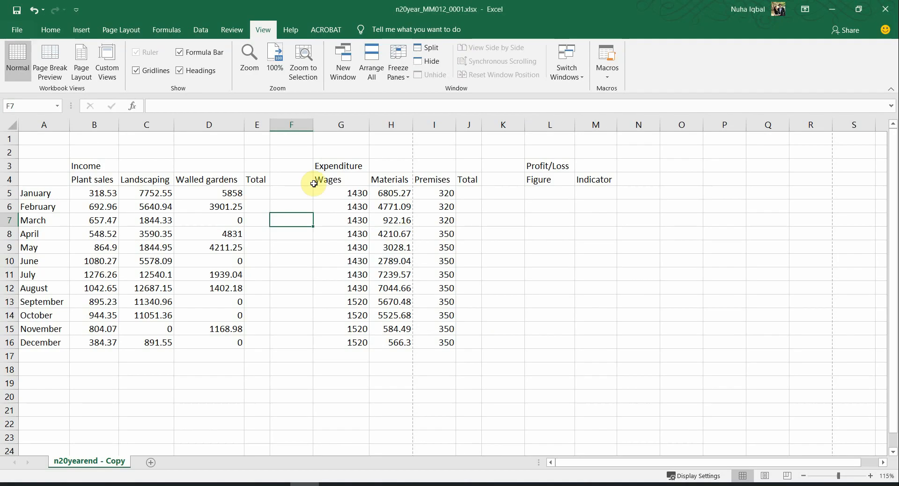
mouse_move(51, 139)
left_mouse_down()
mouse_move(595, 141)
mouse_move(46, 142)
left_mouse_up()
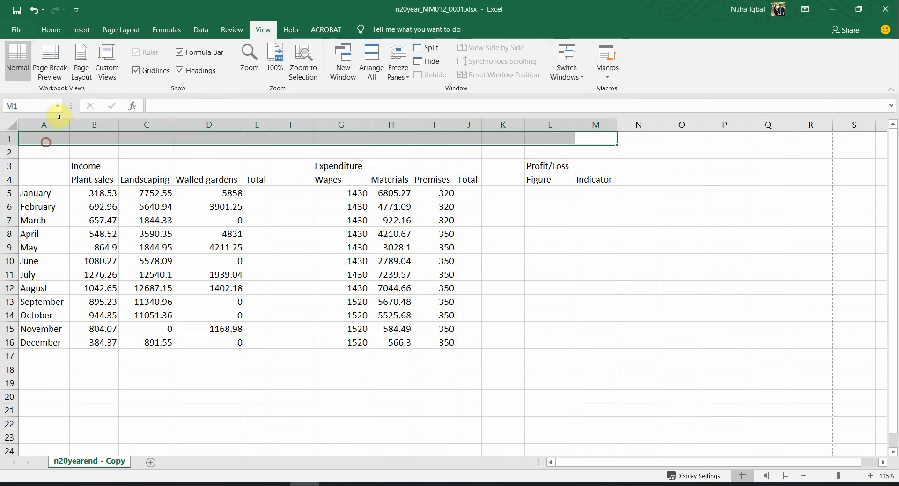
left_click(48, 29)
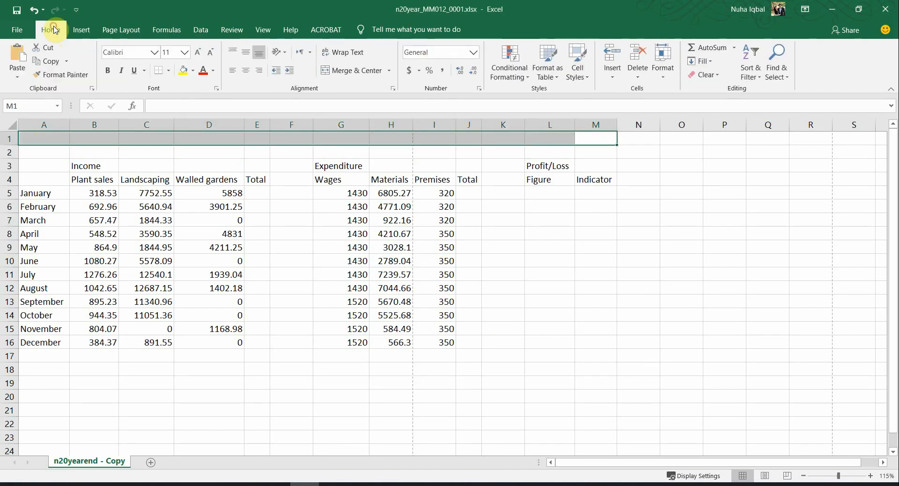
left_click(358, 76)
Step: Enter 'Olde Worlde Gardens income and expenditure' into the merged A1:M1 cell
left_click(435, 183)
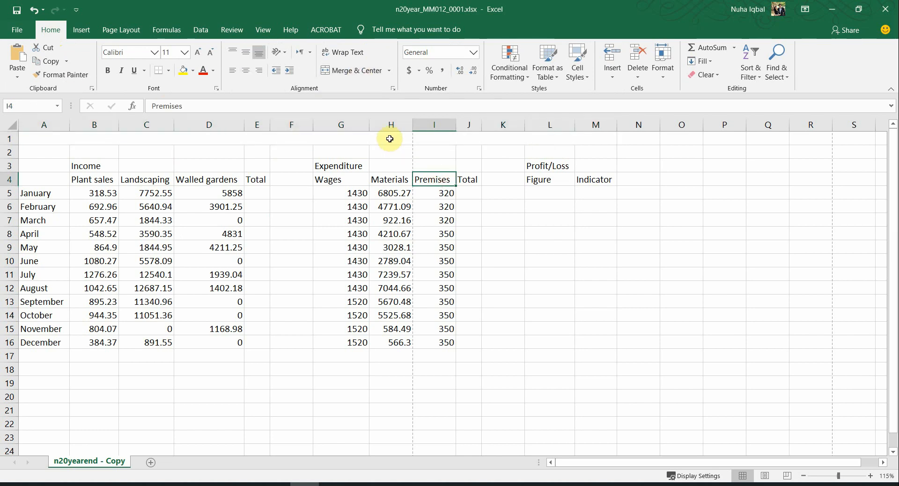
left_click(389, 138)
key("ctrl+v")
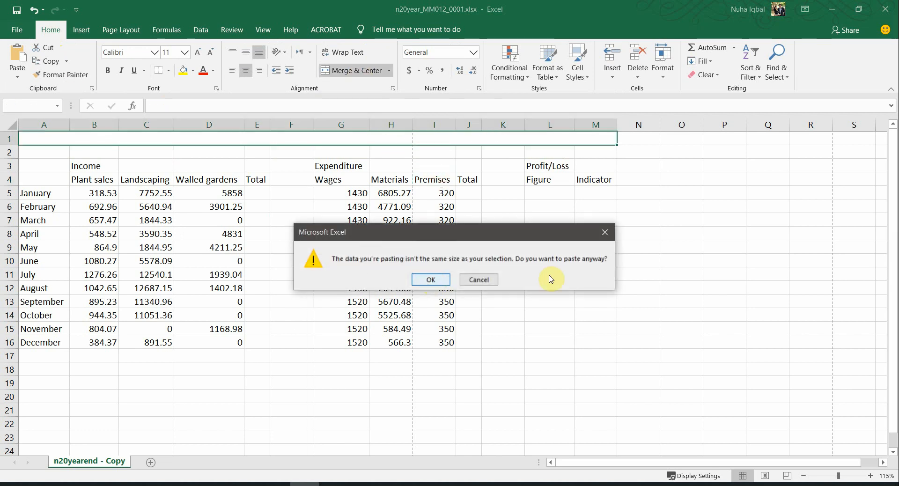
left_click(603, 236)
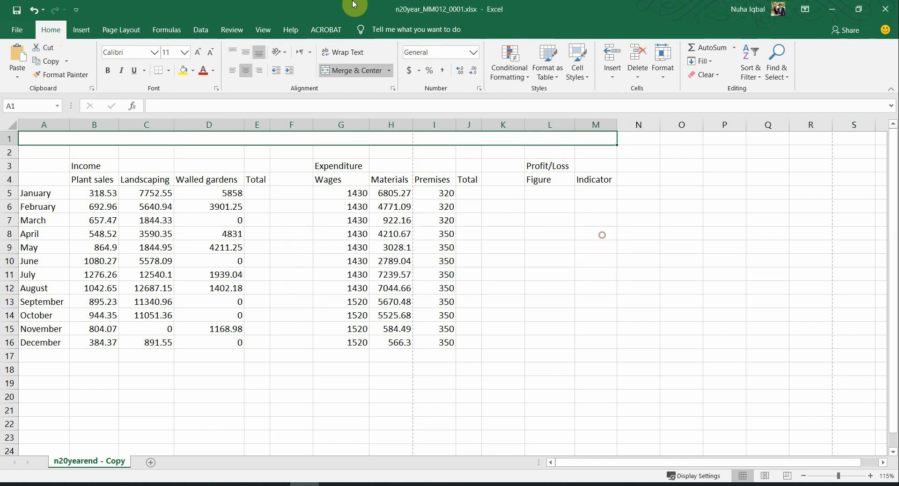
left_click_drag(315, 9, 817, 165)
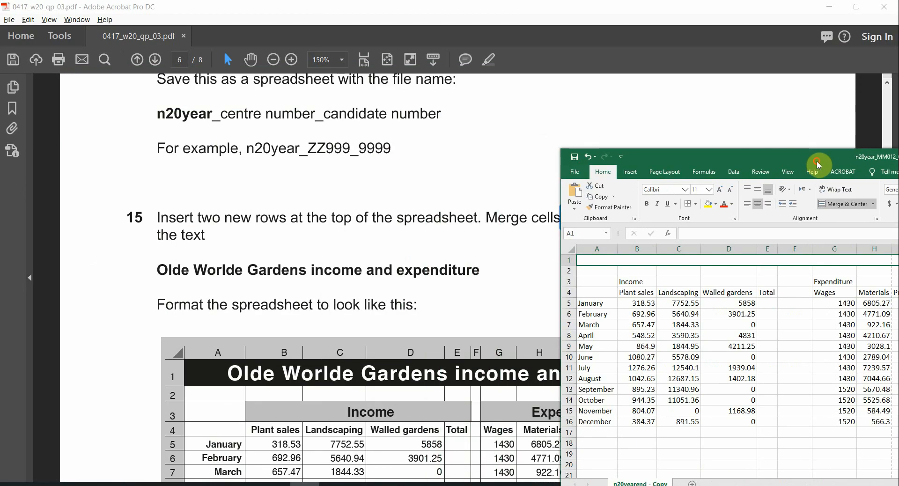
left_click(628, 261)
type("Olde Worlde Gardens")
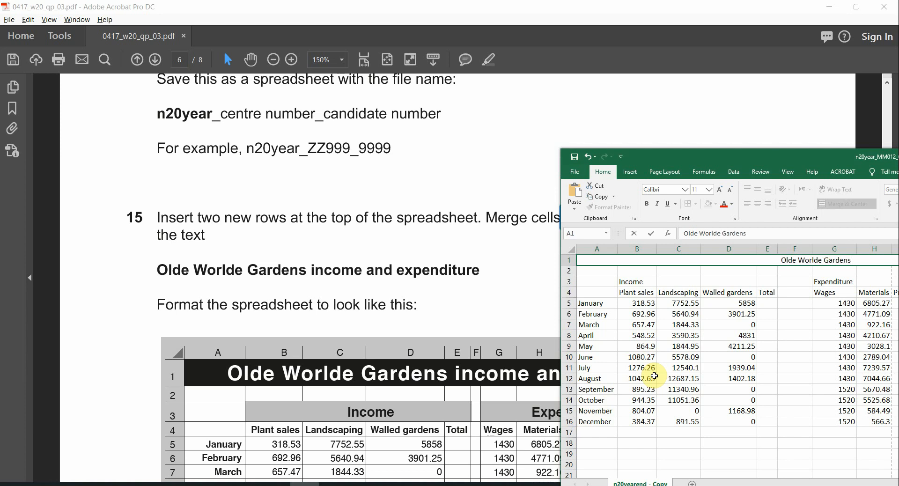
type("ncome and expe")
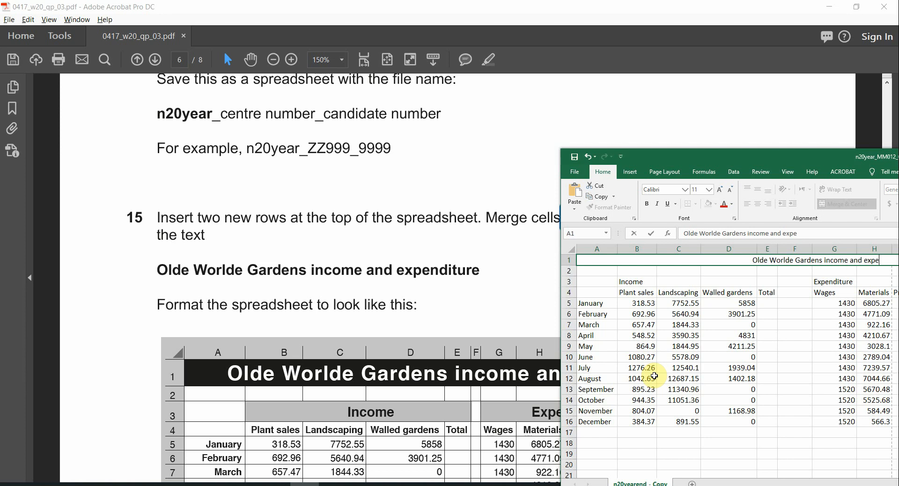
type("nditure")
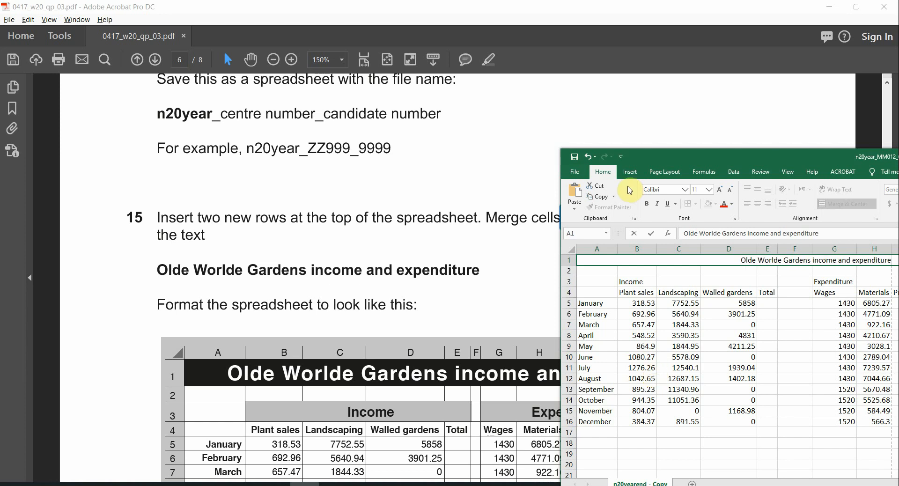
double_click(762, 158)
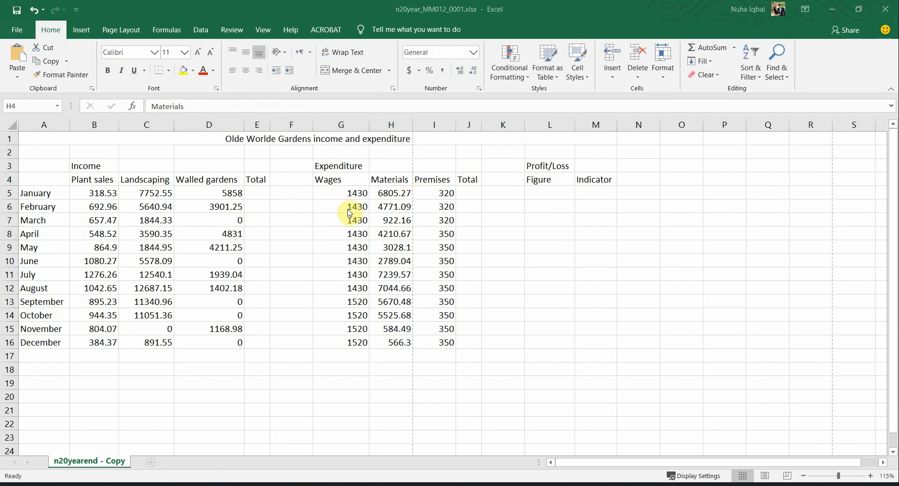
key("alt+Tab")
scroll(386, 297, "down", 3)
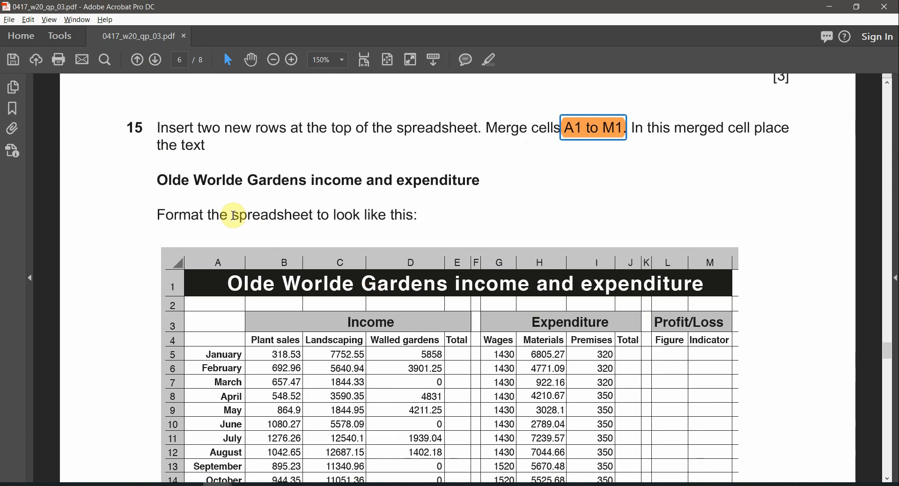
Step: Inspect the 'Olde Worlde' title in the PDF's sample table, then return to Excel
double_click(233, 216)
left_click(387, 215)
scroll(497, 262, "down", 5)
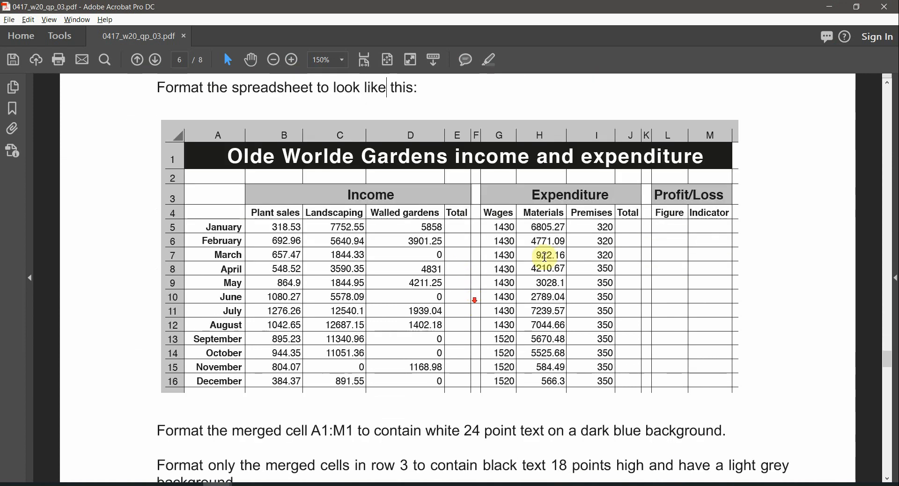
scroll(387, 234, "up", 1, "ctrl")
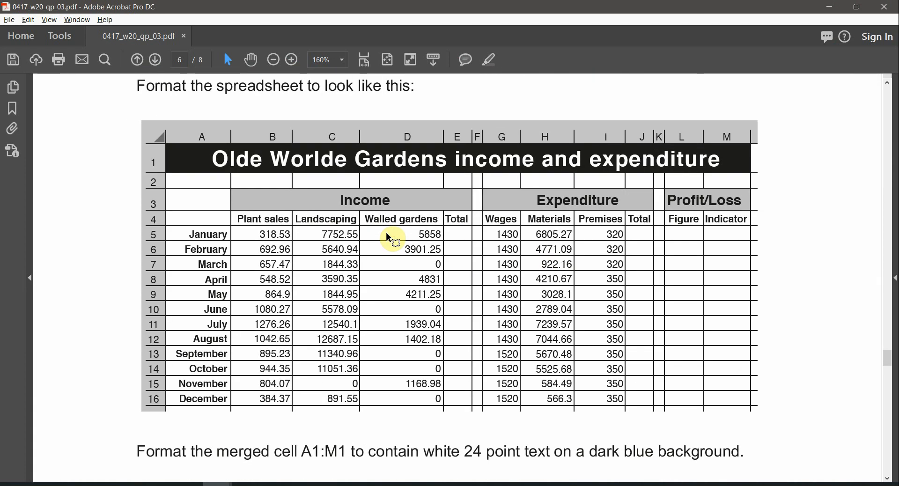
left_click_drag(201, 150, 632, 186)
left_click(645, 162)
left_click_drag(201, 154, 303, 160)
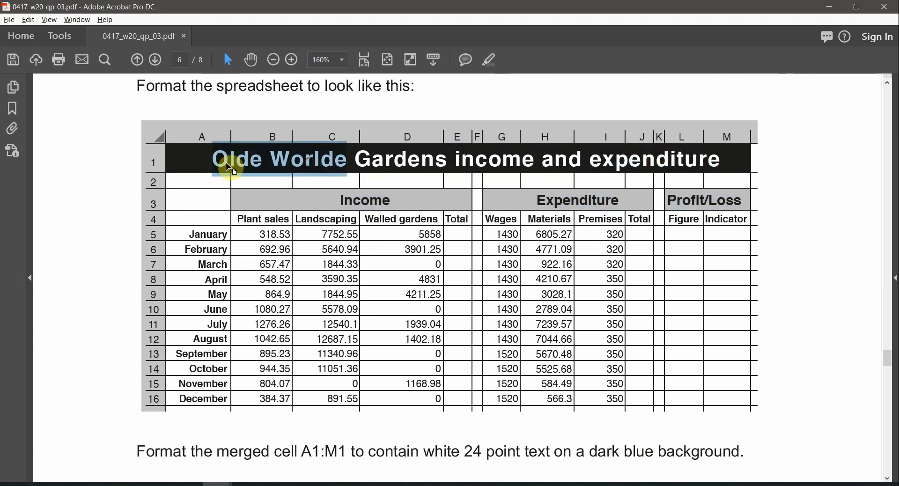
key("alt+Tab")
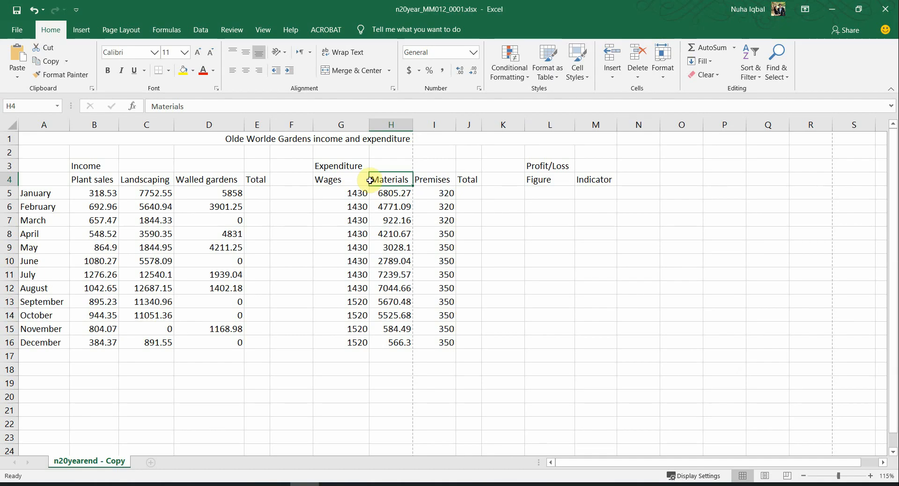
Step: Give the merged A1 title white text on a black fill
left_click(363, 140)
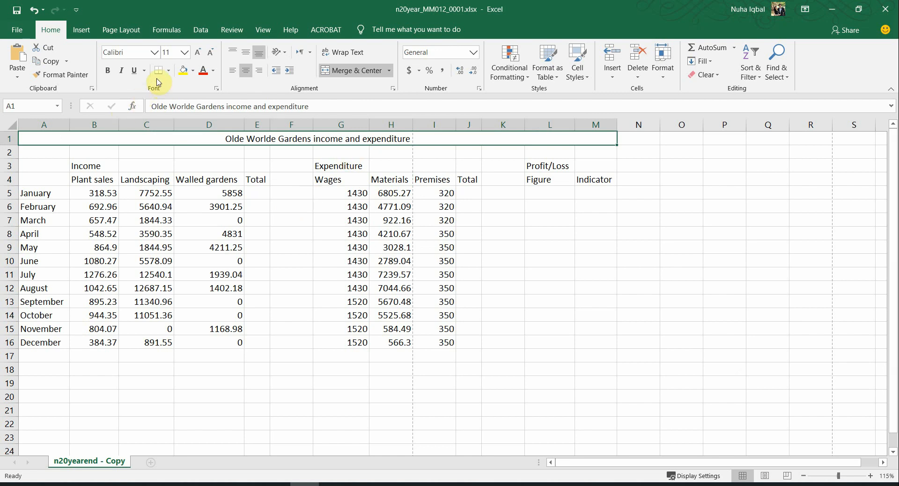
left_click(216, 71)
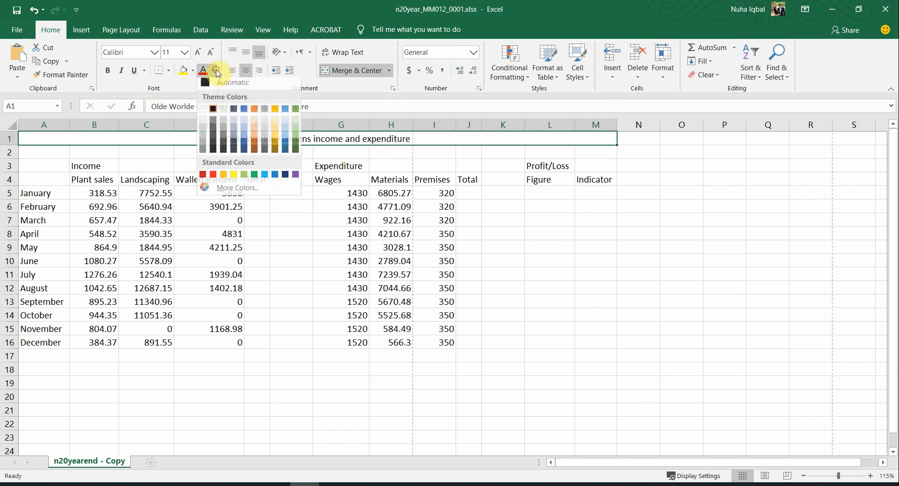
left_click(203, 112)
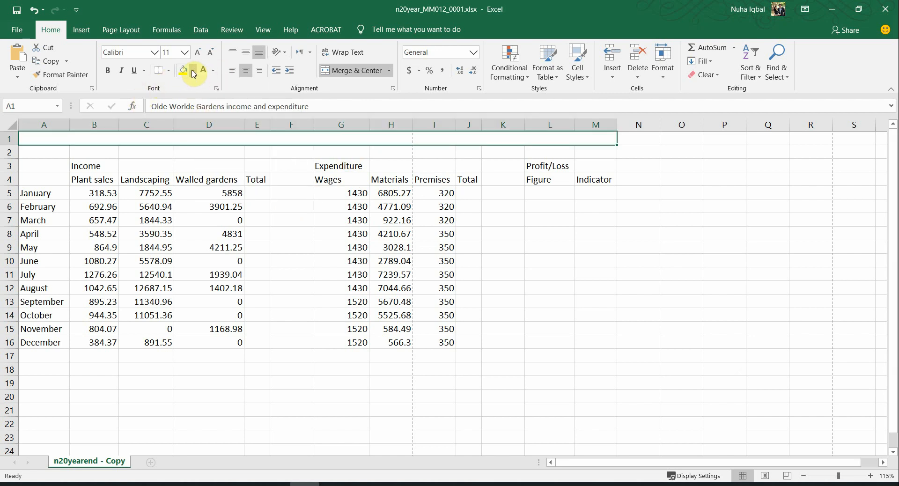
left_click(193, 71)
left_click(193, 98)
key("alt+Tab")
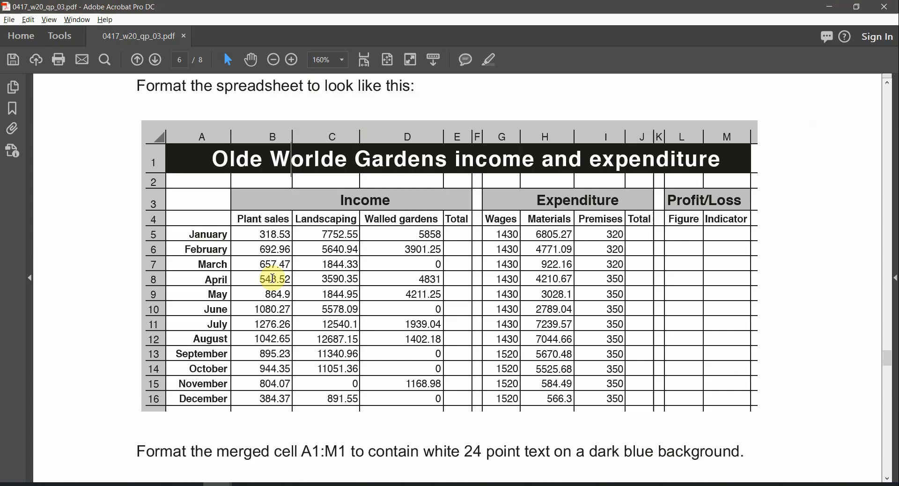
key("alt+Tab")
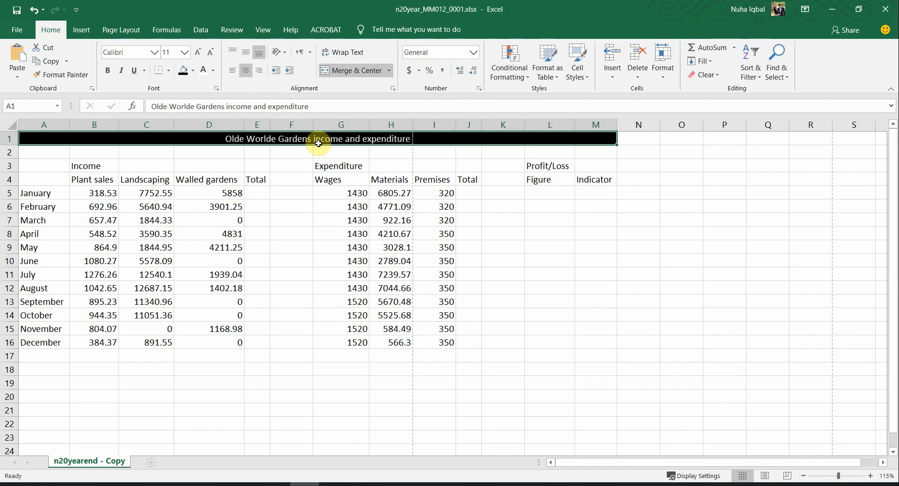
Step: Make the title bold and enlarge its font to 26 point
left_click(108, 70)
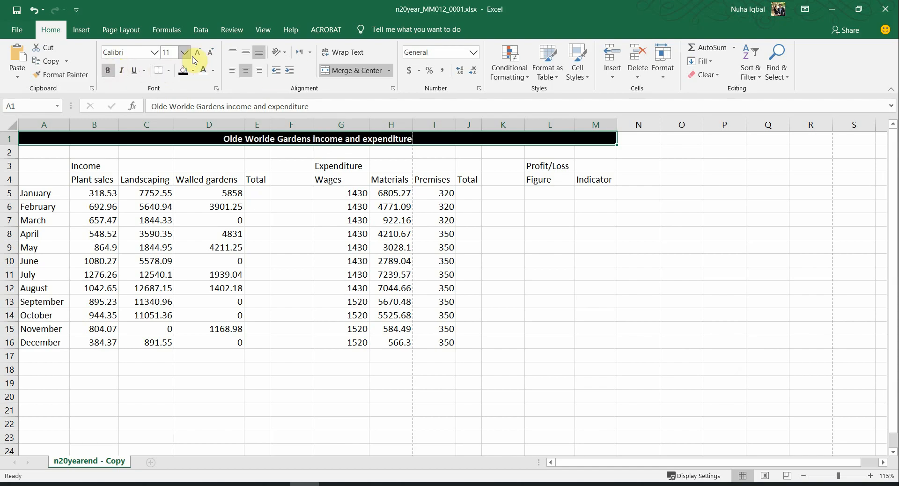
left_click(198, 52)
left_click(198, 52)
left_click(198, 52)
left_click(198, 52)
left_click(197, 52)
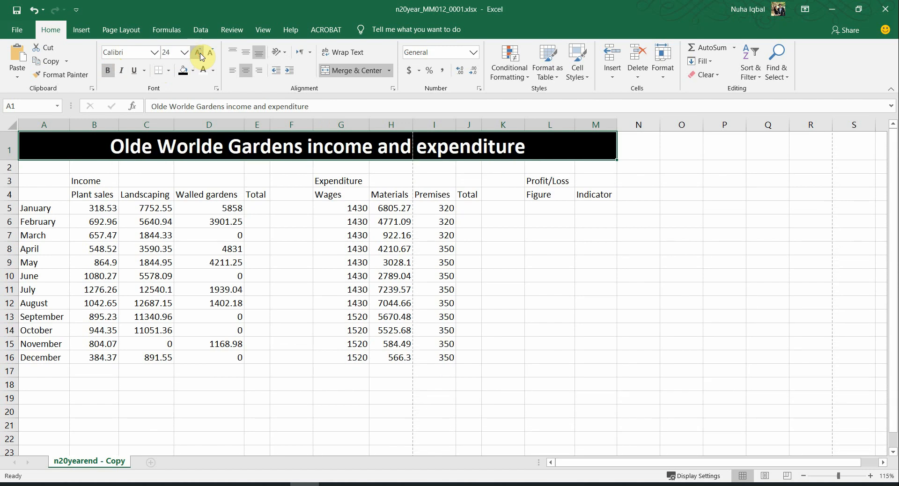
key("alt+Tab")
key("alt+Tab")
left_click(200, 54)
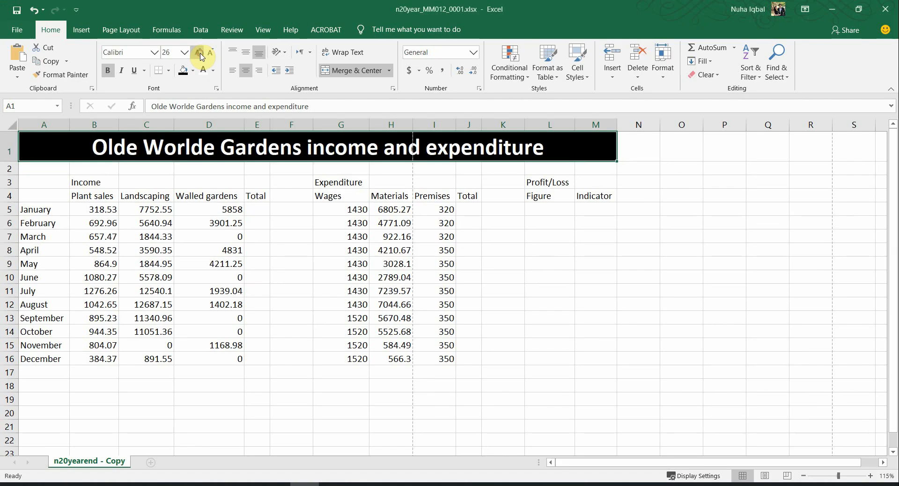
key("alt+Tab")
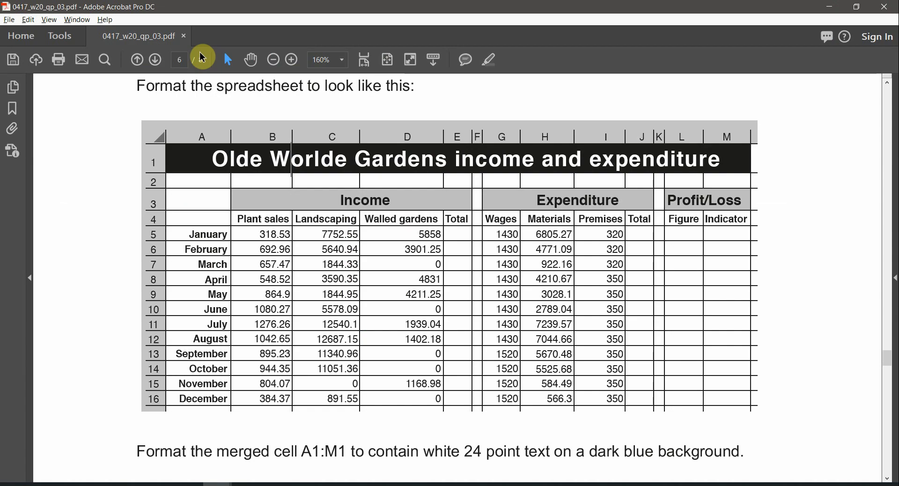
key("alt+Tab")
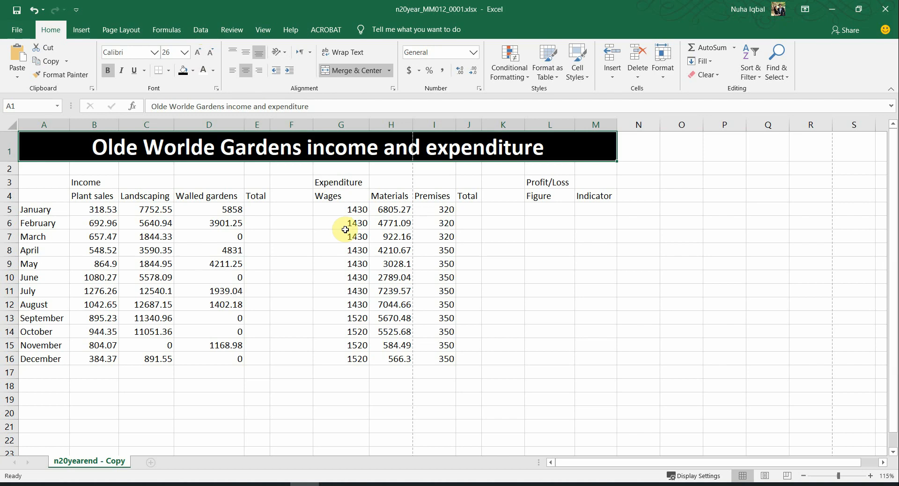
key("alt+Tab")
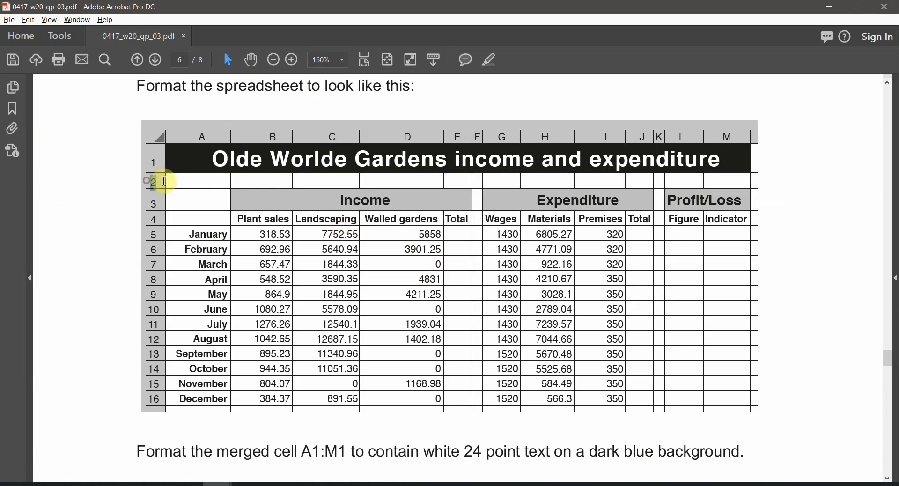
Step: Look over the Income heading area in the reference PDF, then return to the worksheet
left_click(145, 206)
left_click_drag(294, 202, 652, 241)
key("alt+Tab")
left_click(315, 223)
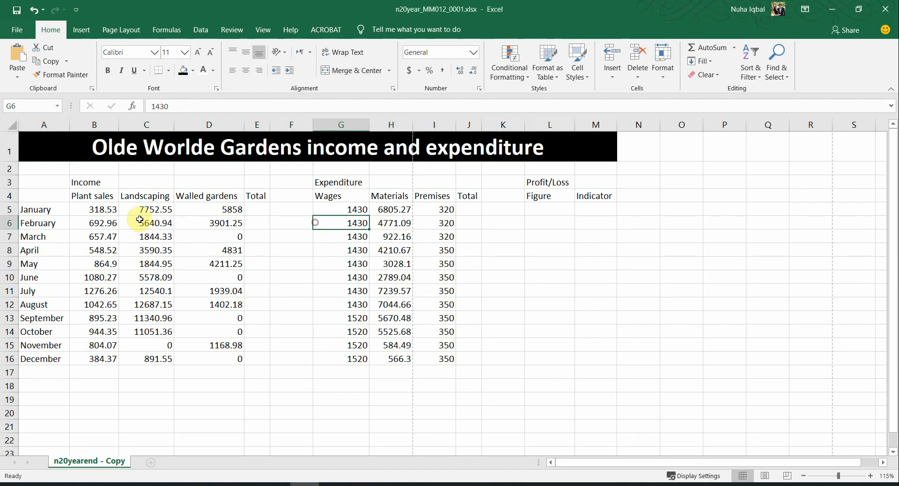
Step: Merge and centre the Income heading across B3:E3
left_click(84, 184)
key("alt+Tab")
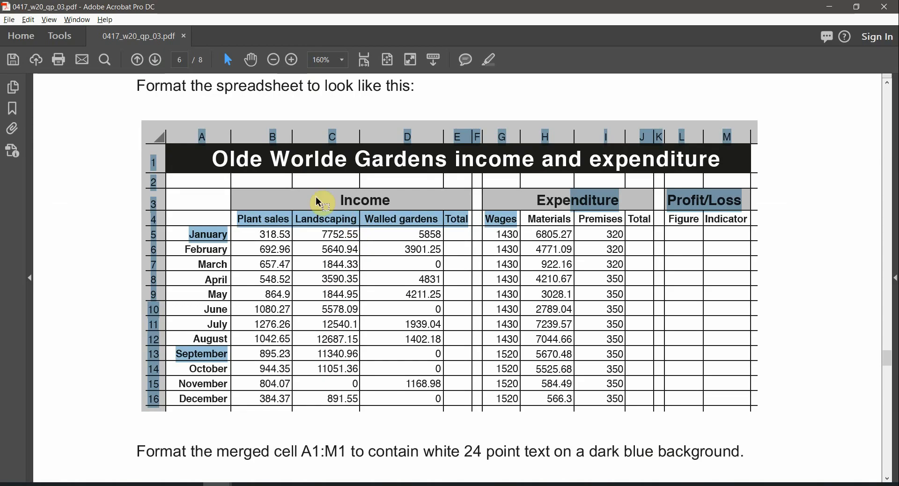
double_click(345, 200)
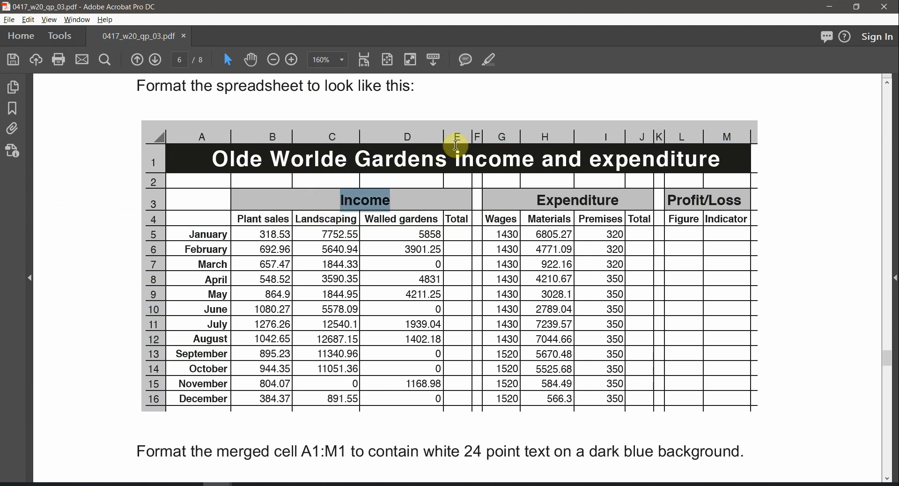
key("alt+Tab")
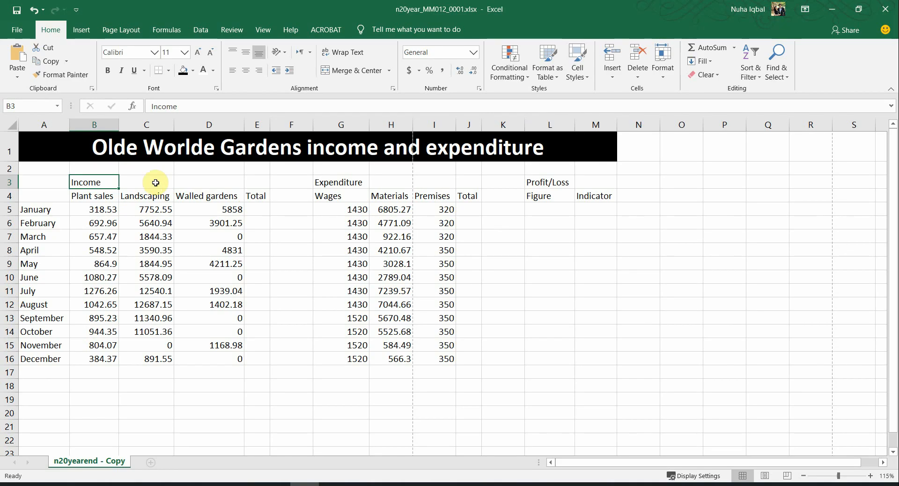
left_click(103, 182)
left_click_drag(103, 182, 254, 185)
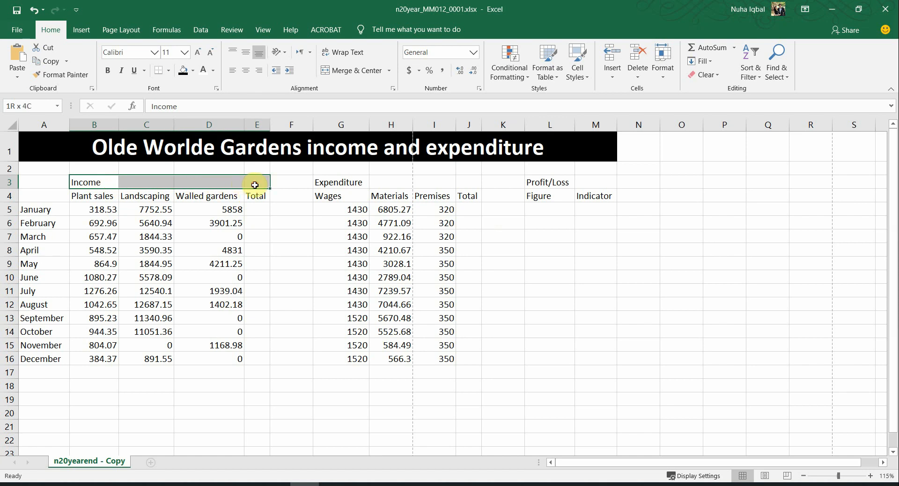
left_click(355, 75)
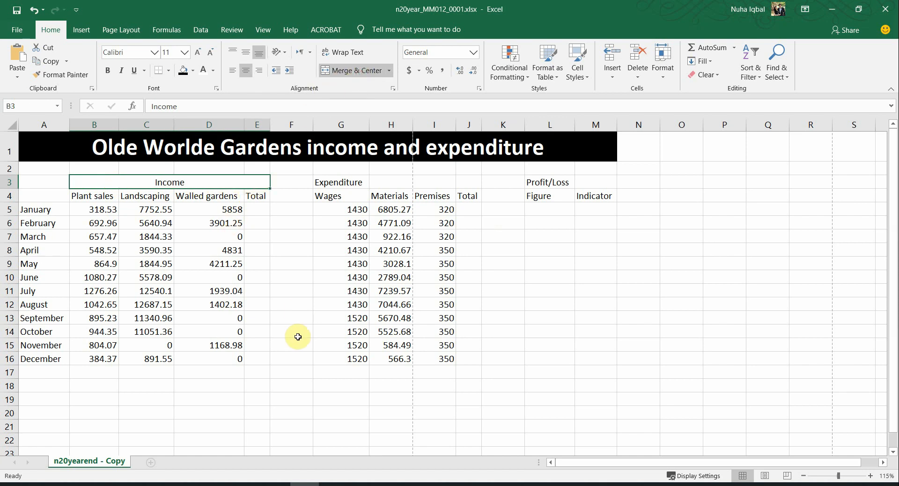
Step: Merge and centre the Expenditure heading across G3:J3
key("alt+Tab")
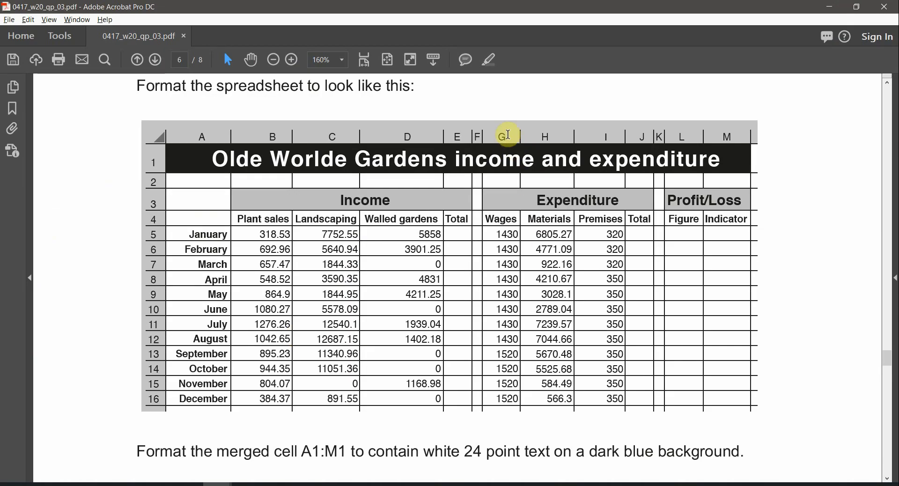
key("alt+Tab")
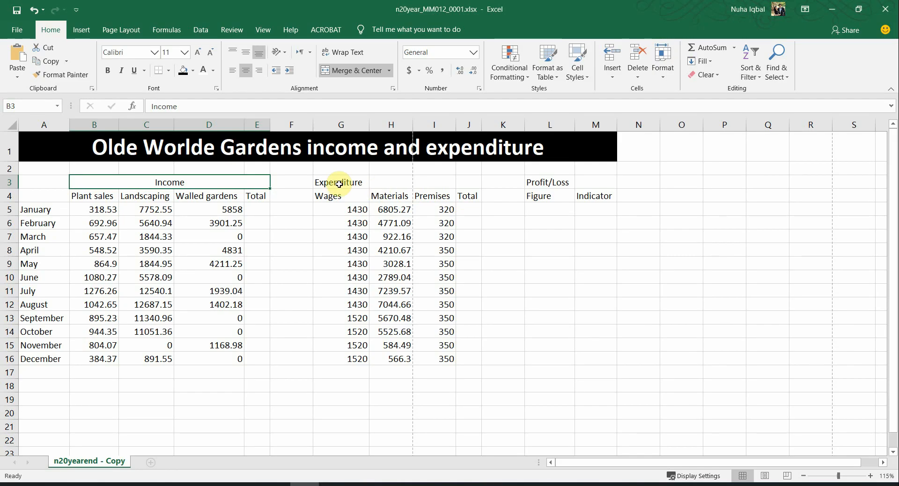
left_click(344, 183)
left_click_drag(345, 185, 461, 182)
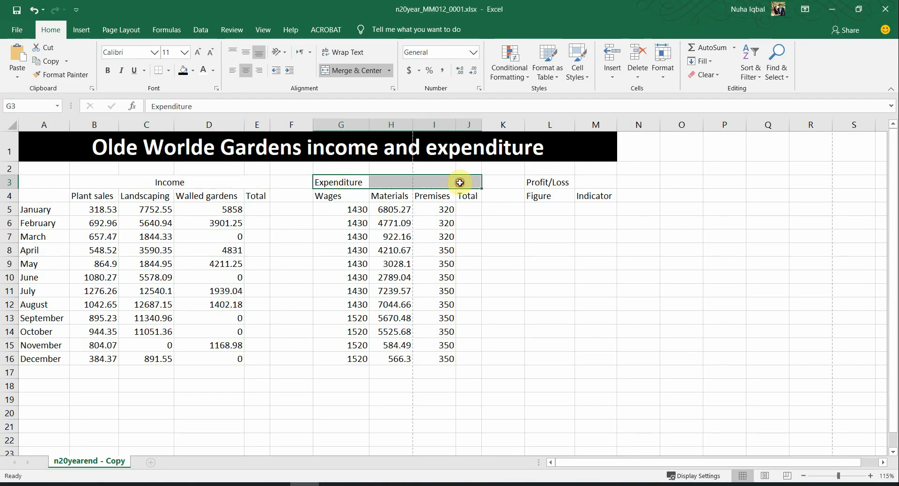
left_click(357, 72)
Step: Merge and centre the Profit/Loss heading across L3:M3
key("alt+Tab")
triple_click(697, 204)
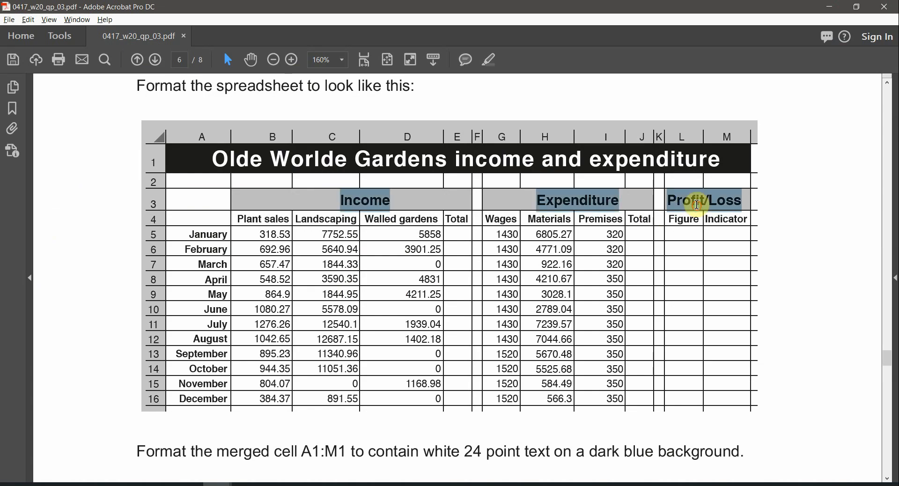
key("alt+Tab")
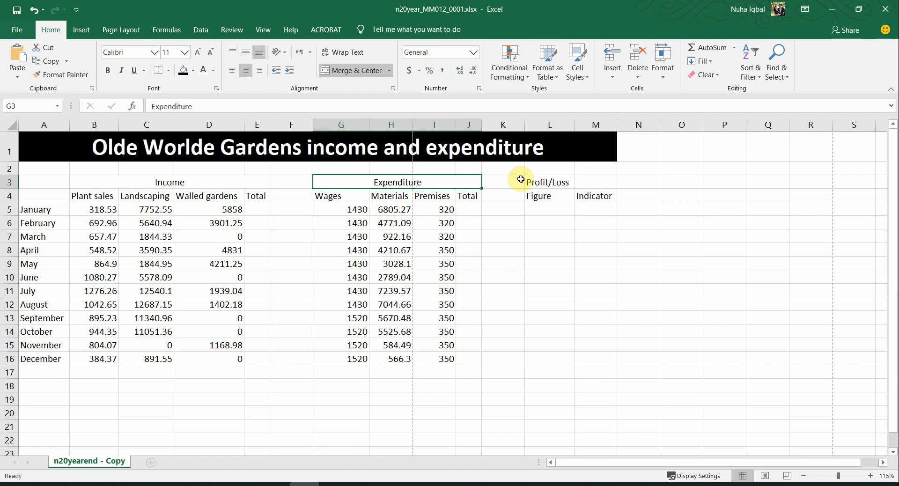
left_click_drag(526, 181, 580, 182)
left_click(356, 70)
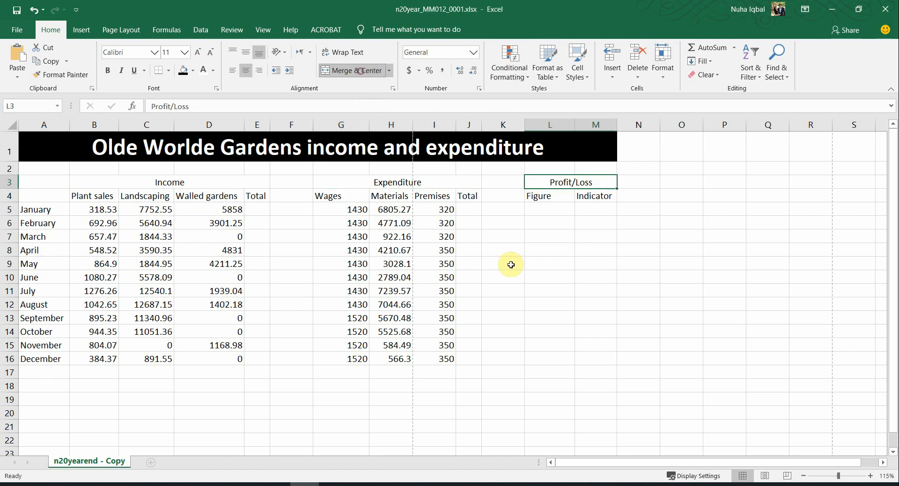
left_click(550, 263)
Step: Compare the merged row-3 headings with the reference PDF
key("alt+Tab")
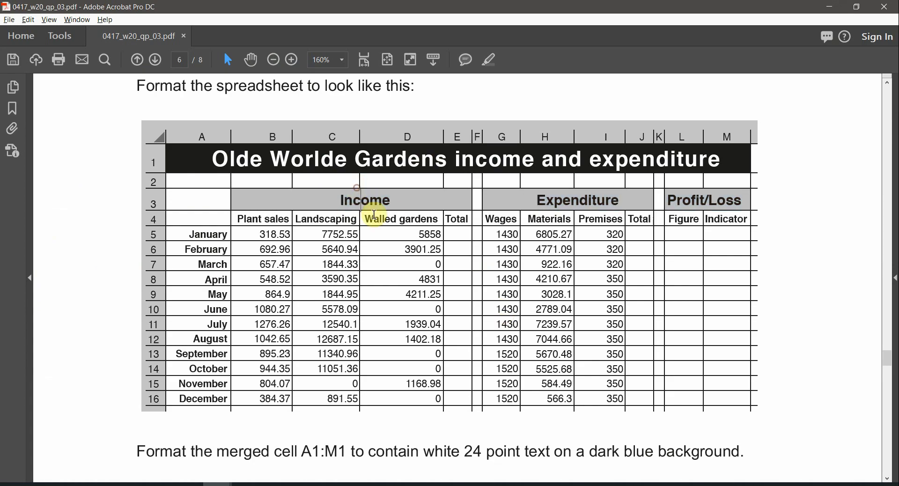
double_click(372, 207)
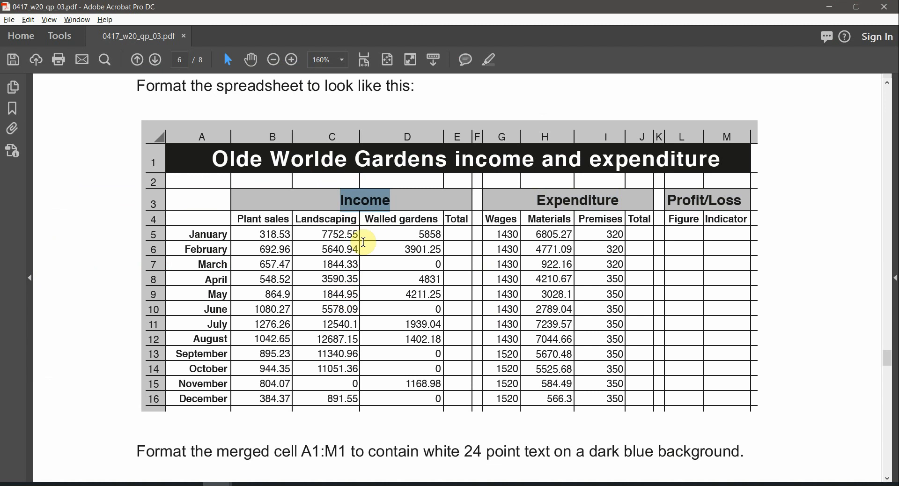
key("alt+Tab")
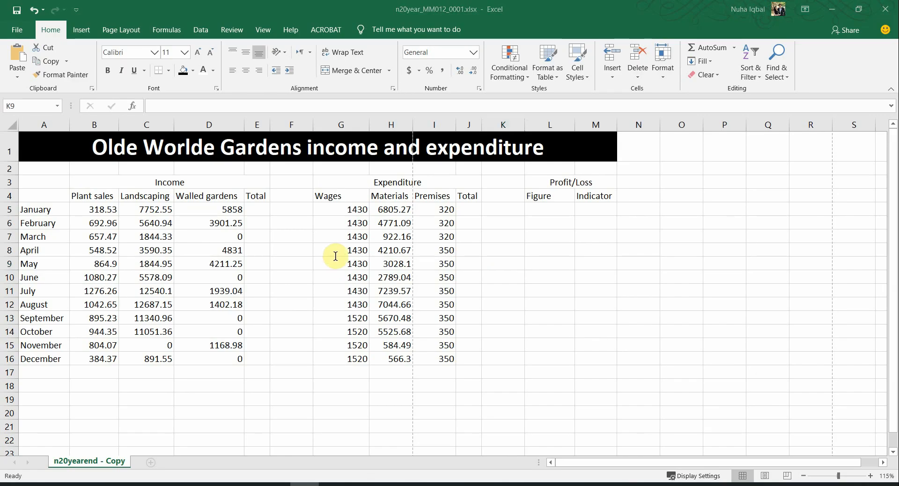
key("alt+Tab")
key("alt+Tab")
Step: Make the Income heading bold, 16 point, with a grey fill
left_click(170, 182)
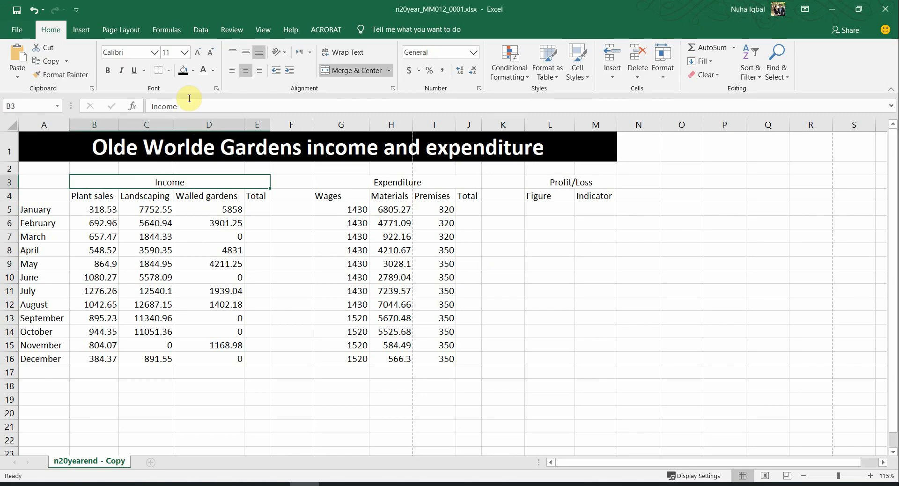
left_click(108, 70)
key("alt+Tab")
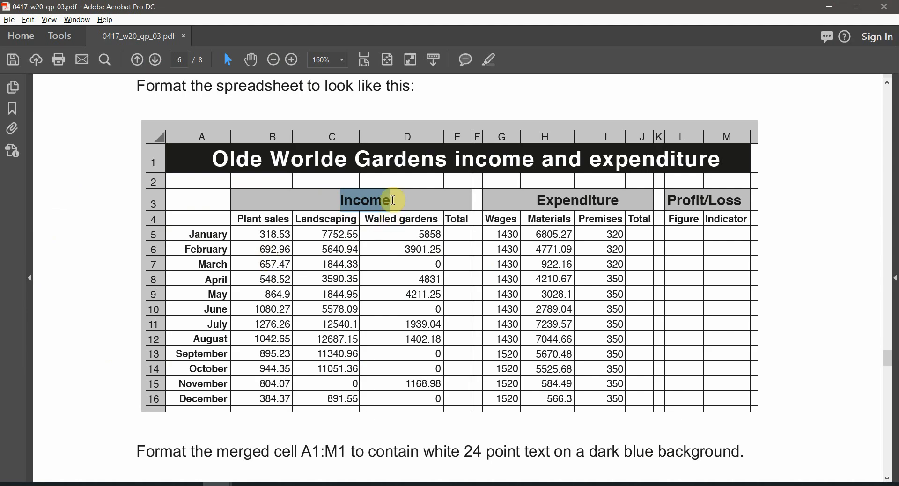
left_click(355, 233)
left_click_drag(367, 203, 355, 230)
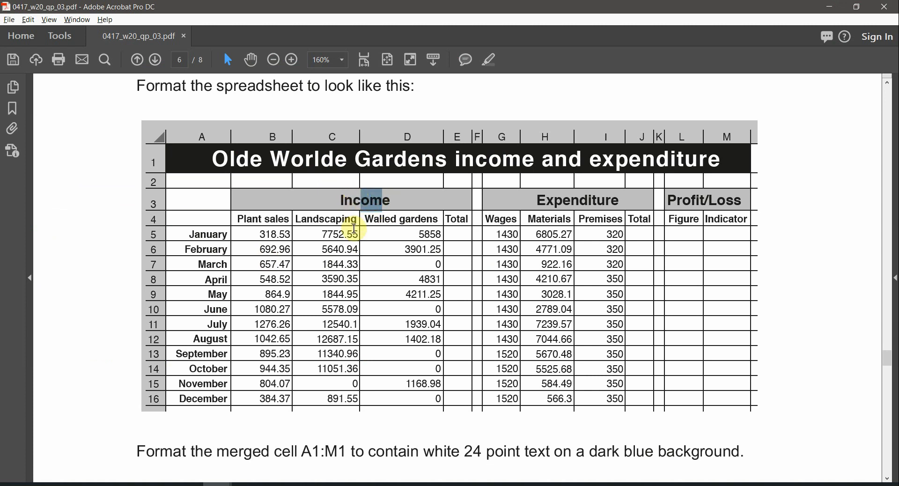
key("alt+Tab")
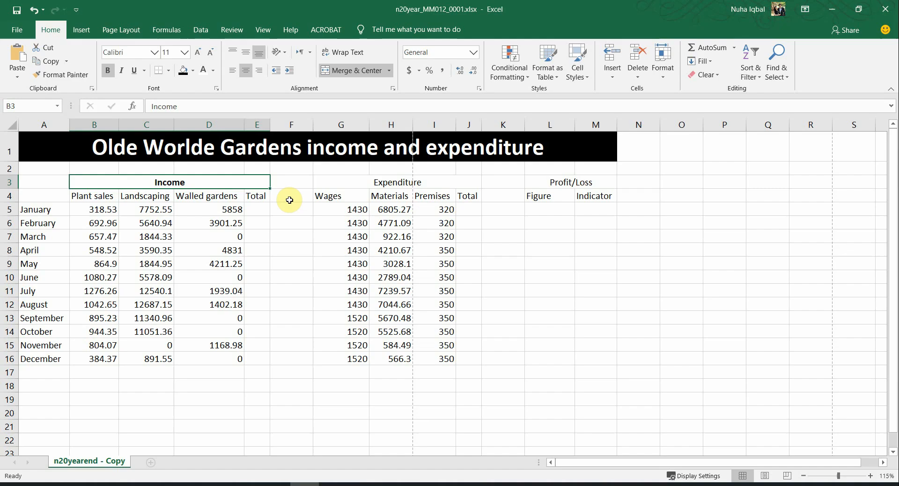
left_click(192, 70)
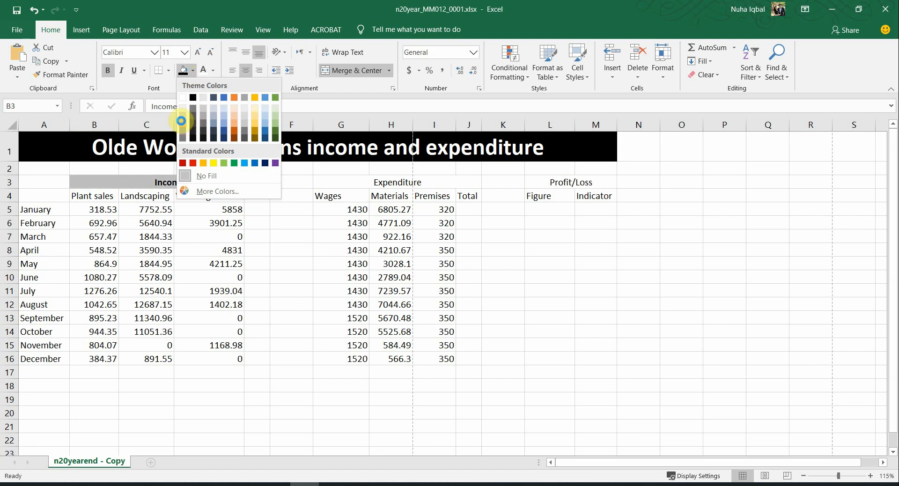
left_click(182, 124)
left_click(195, 60)
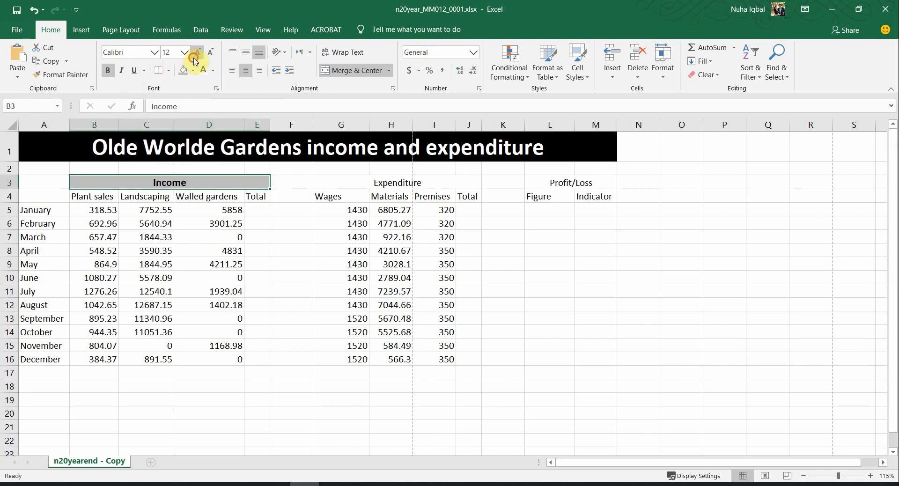
left_click(194, 60)
left_click(195, 60)
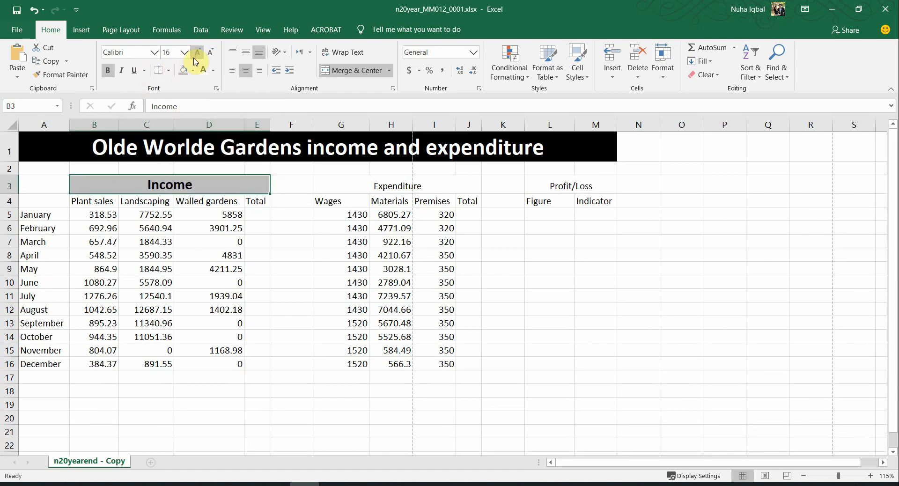
Step: Copy the Income heading format to Expenditure and Profit/Loss with Format Painter
key("alt+Tab")
key("alt+Tab")
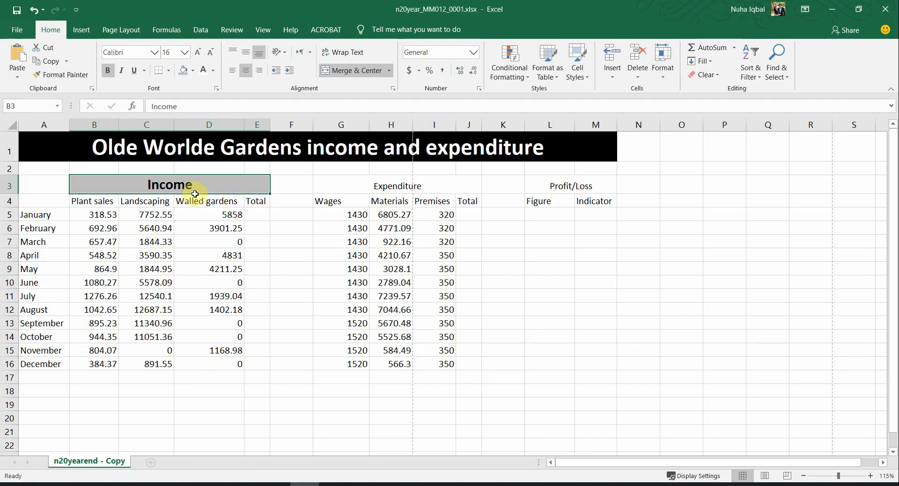
left_click(349, 189)
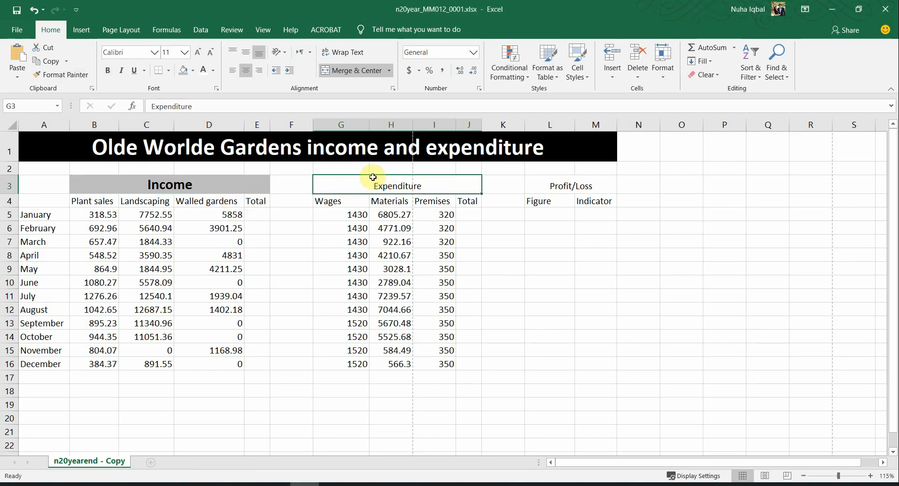
left_click(172, 190)
left_click(66, 76)
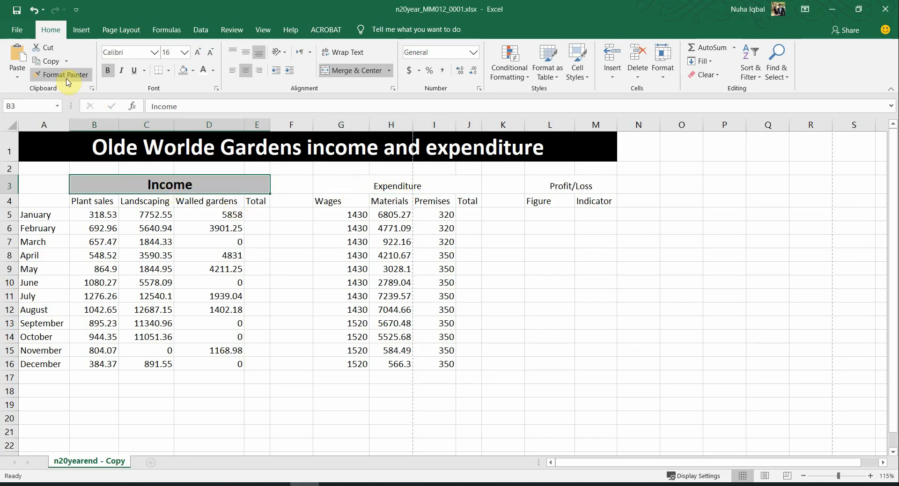
left_click(408, 183)
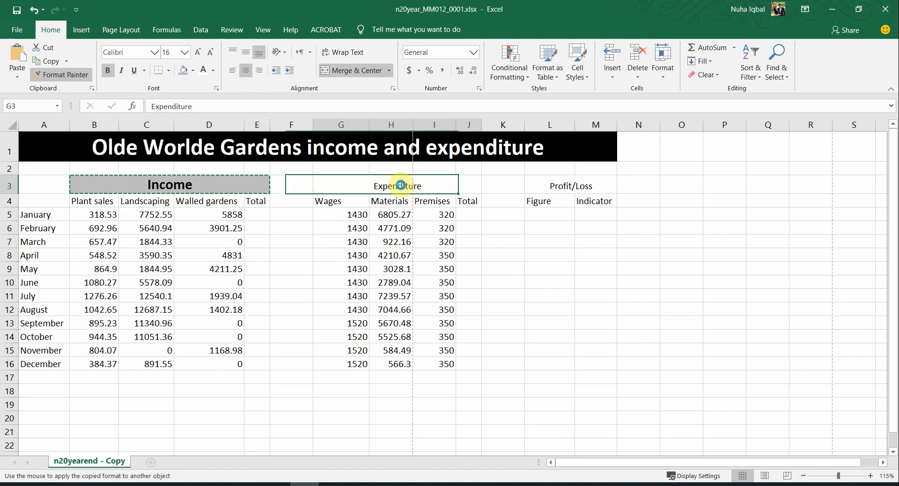
left_click(52, 78)
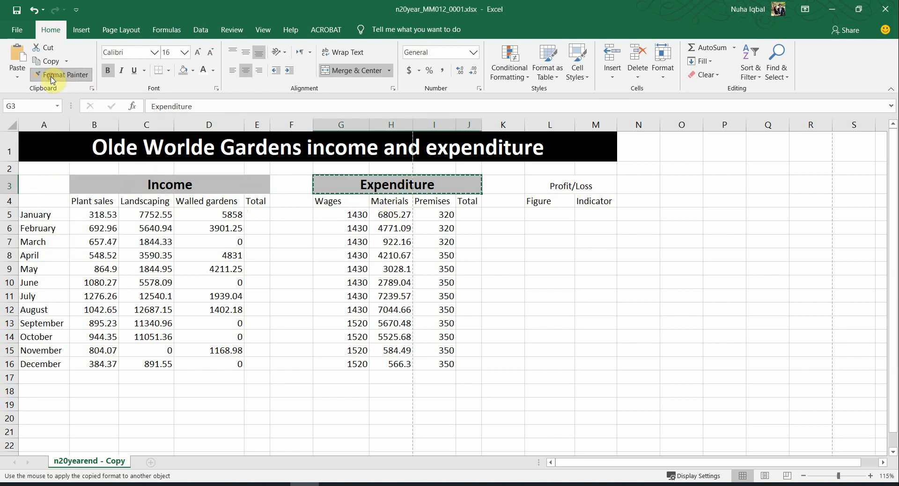
left_click_drag(569, 187, 594, 186)
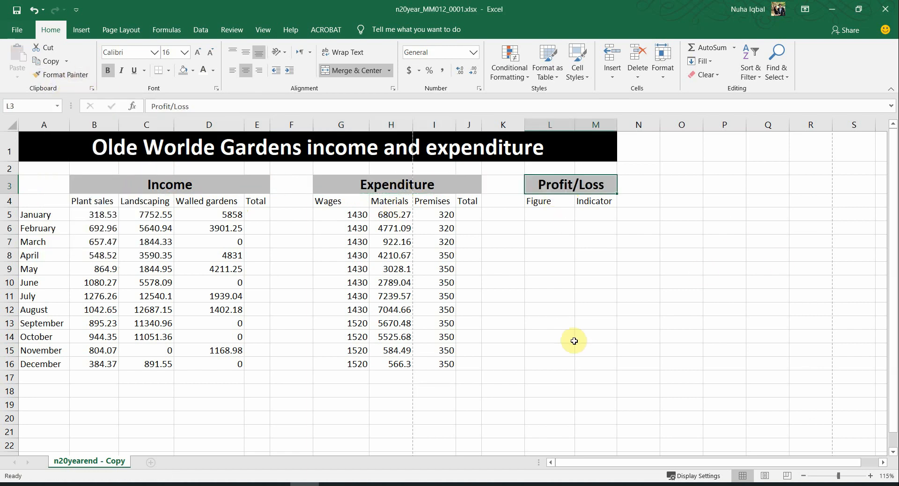
left_click(567, 338)
key("alt+Tab")
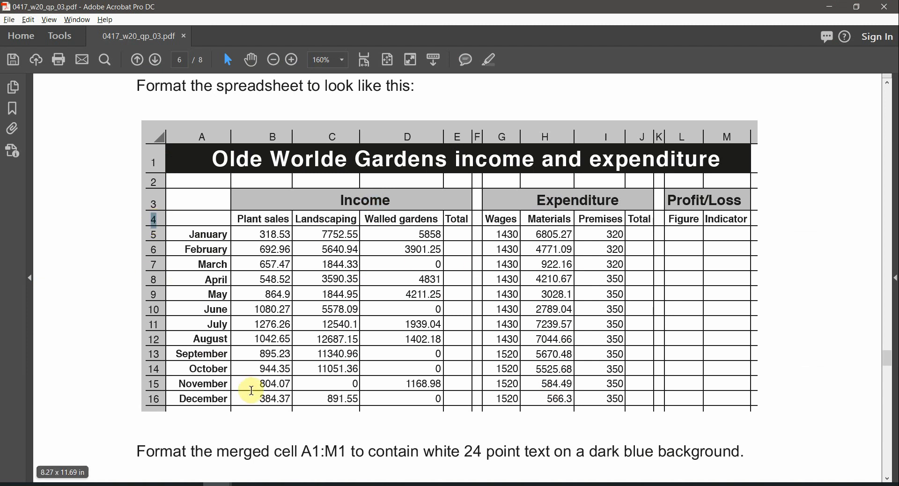
Step: Bold the row 4 column headings from Plant sales to Indicator
left_click_drag(269, 214, 716, 221)
left_click_drag(715, 220, 721, 220)
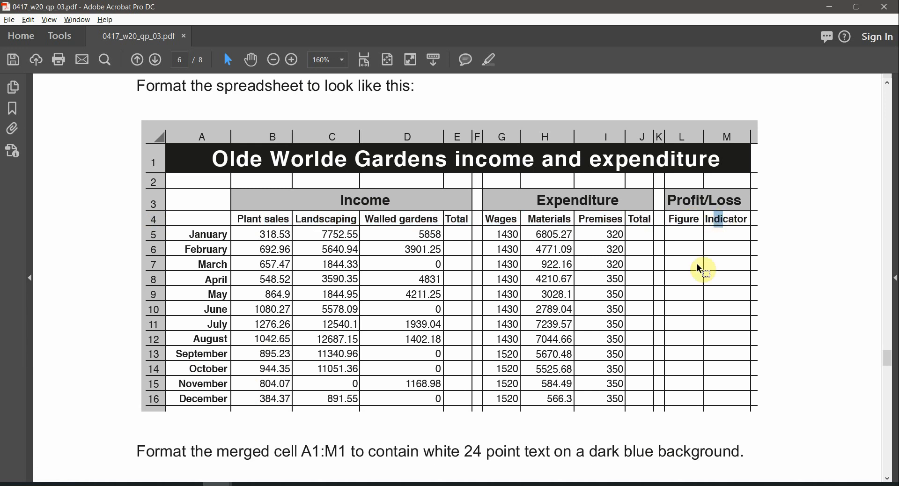
key("alt+Tab")
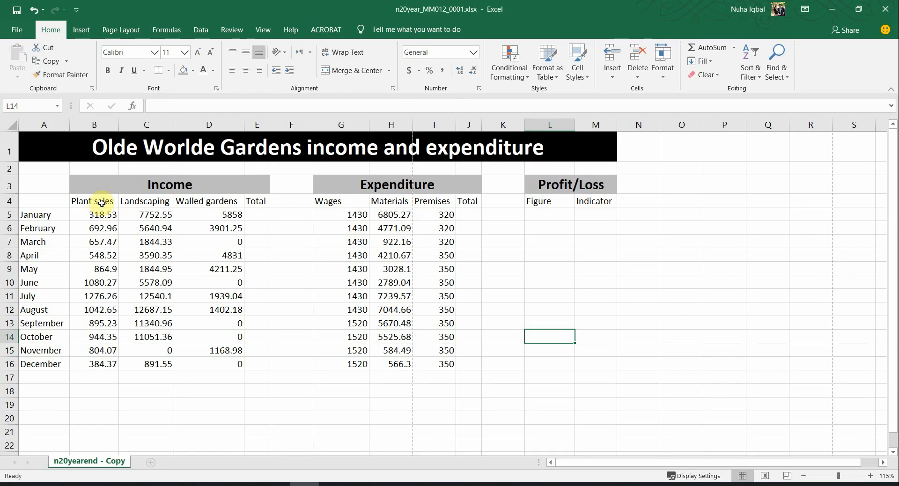
left_click_drag(101, 203, 503, 202)
left_click(588, 203)
left_click_drag(597, 201, 94, 200)
left_click(107, 71)
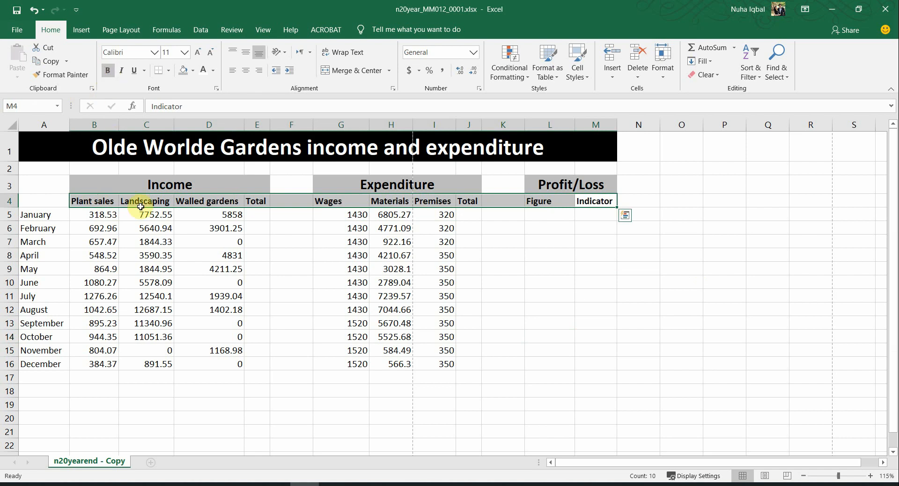
left_click(158, 296)
Step: Bold the month names January to December in A5:A16
key("alt+Tab")
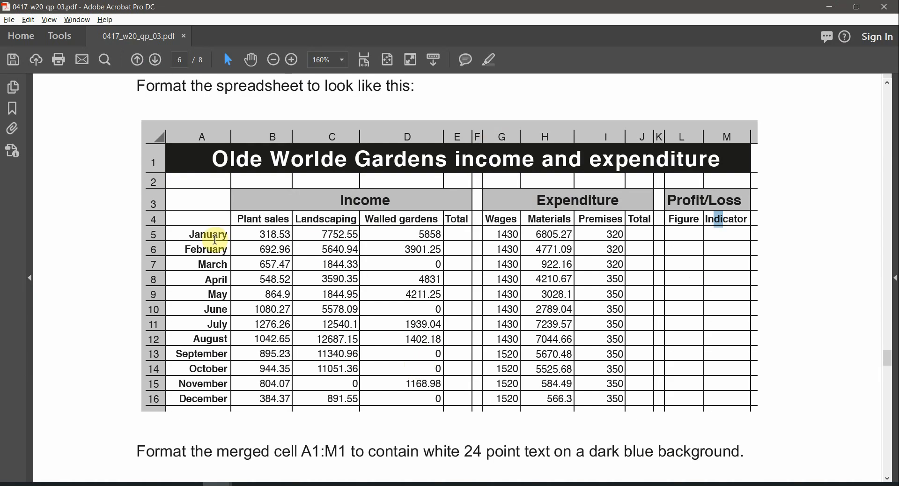
left_click_drag(205, 230, 205, 411)
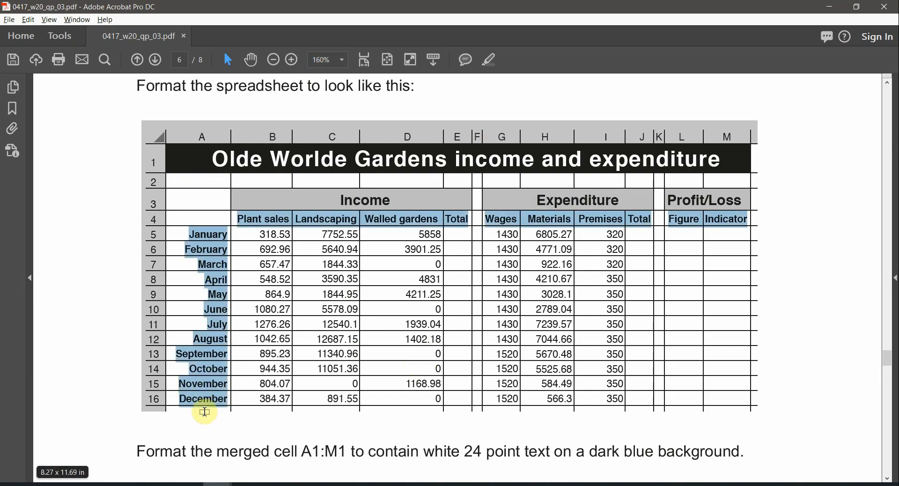
key("alt+Tab")
left_click_drag(49, 216, 53, 364)
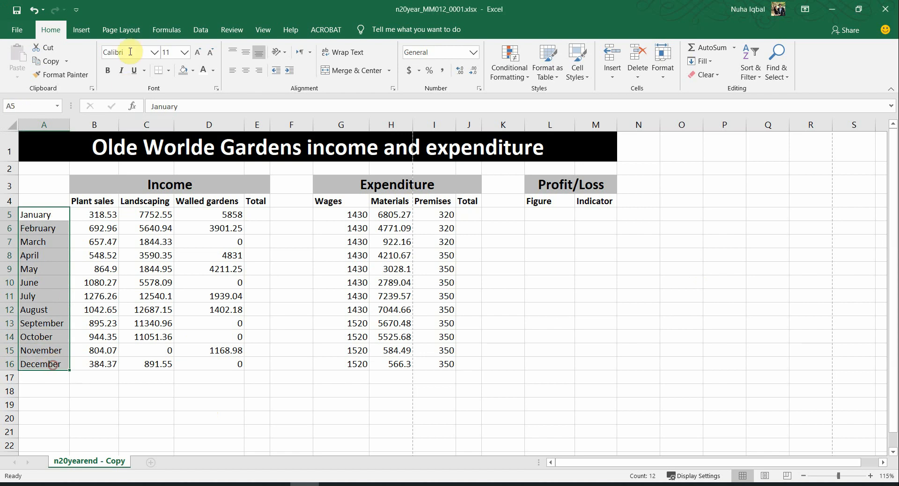
left_click(114, 69)
left_click(212, 281)
Step: Check the figures area against the reference PDF
key("alt+Tab")
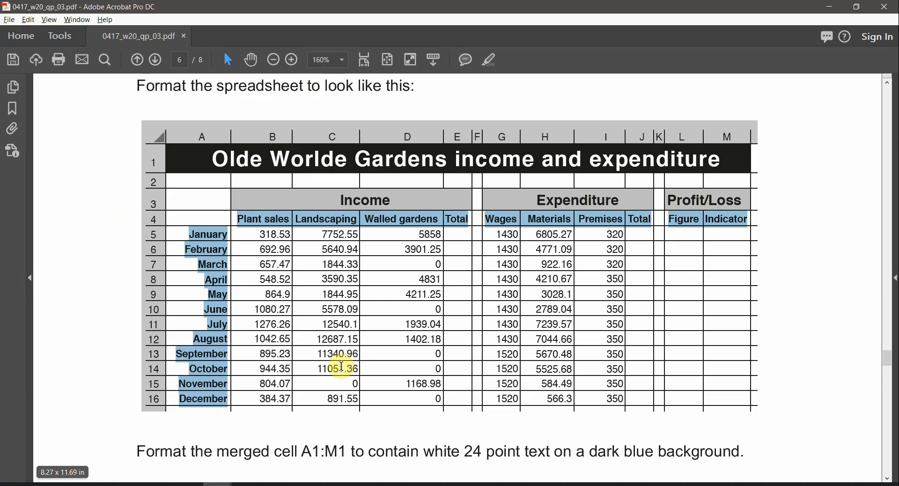
left_click(363, 298)
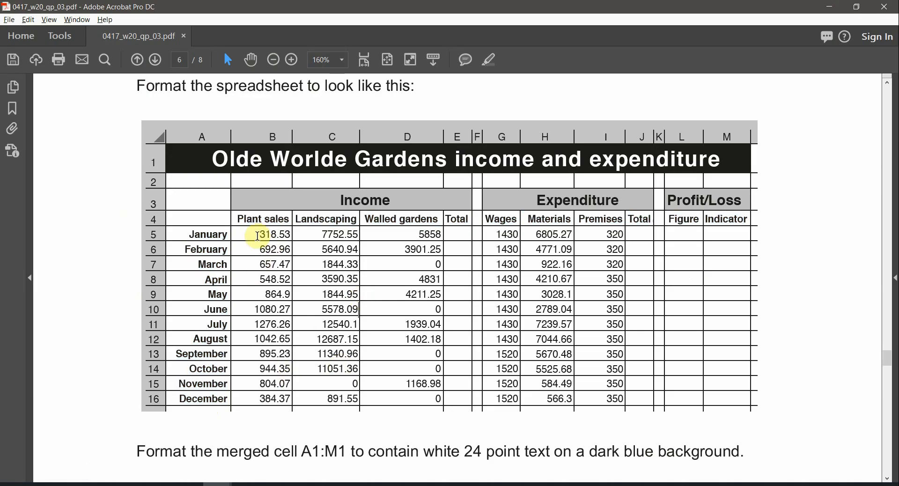
left_click_drag(257, 236, 606, 412)
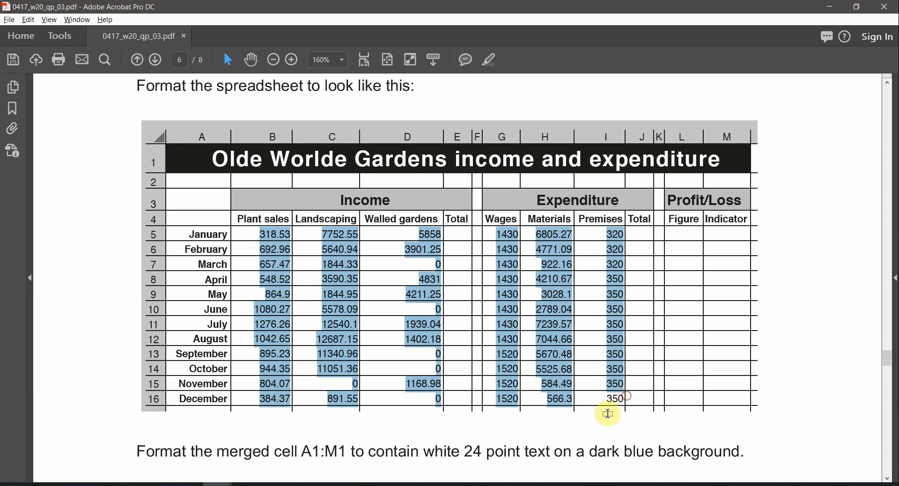
key("alt+Tab")
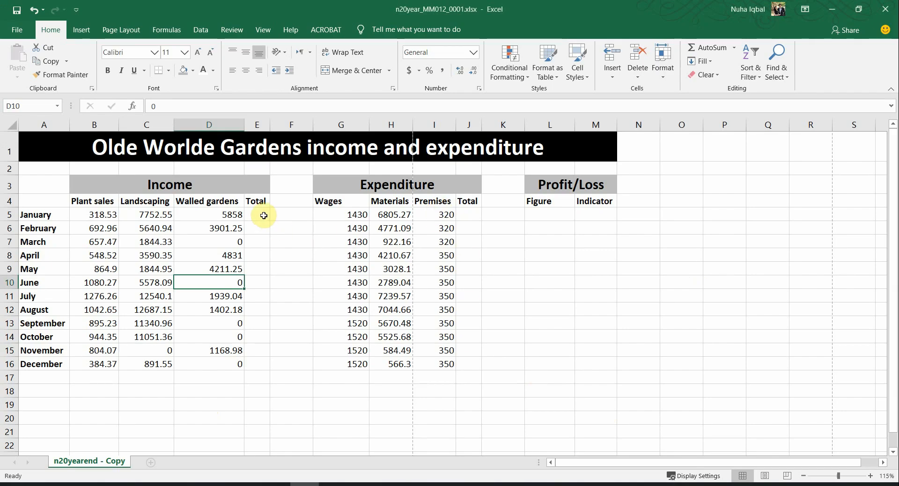
Step: Compare the empty Income Total, Figure and Indicator cells with the reference PDF
left_click_drag(264, 215, 260, 365)
key("alt+Tab")
left_click(458, 218)
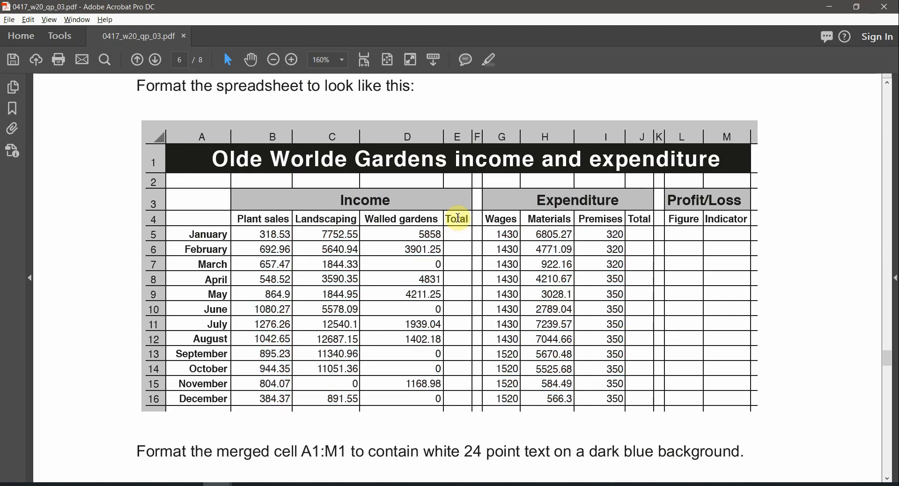
double_click(458, 219)
double_click(639, 219)
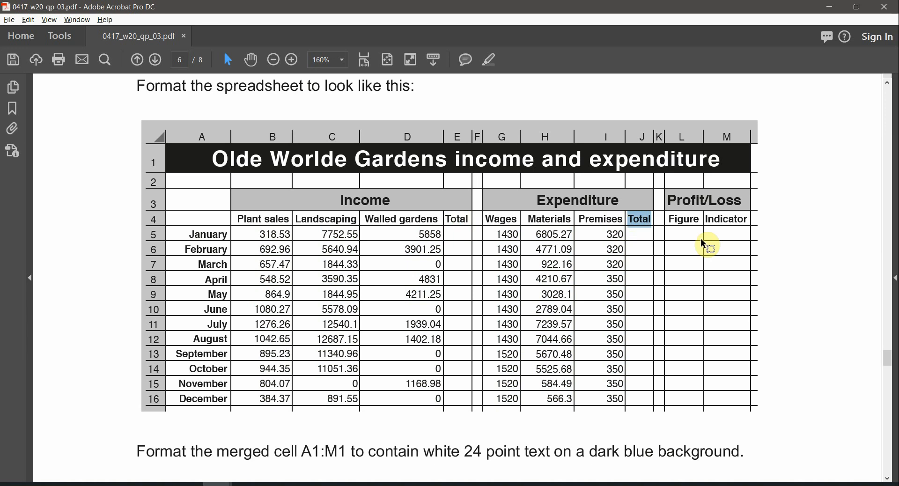
key("alt+Tab")
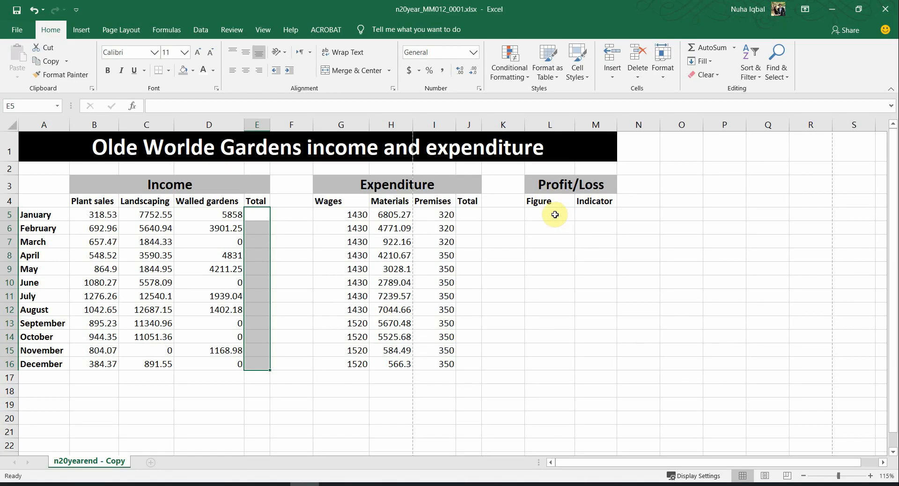
left_click_drag(554, 214, 594, 343)
left_click(564, 389)
Step: Centre the row 4 column headings, Plant sales through Indicator
key("alt+Tab")
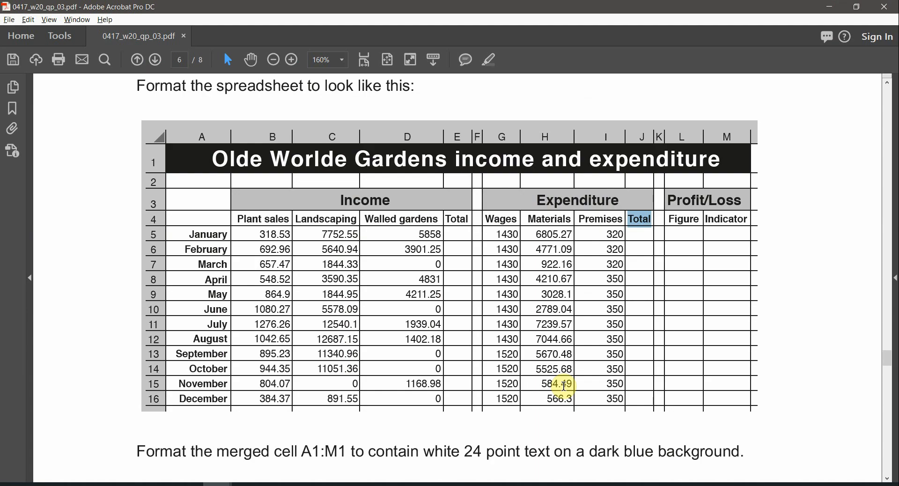
double_click(366, 198)
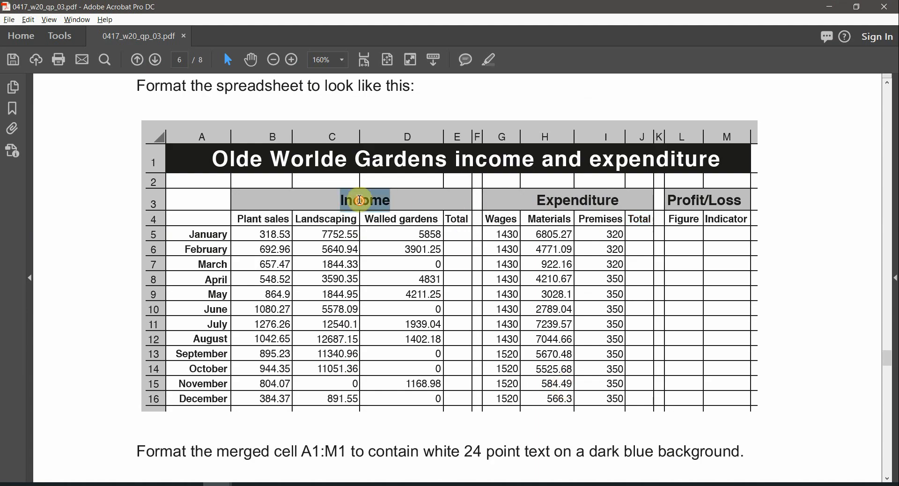
double_click(546, 193)
left_click_drag(271, 218, 694, 224)
key("alt+Tab")
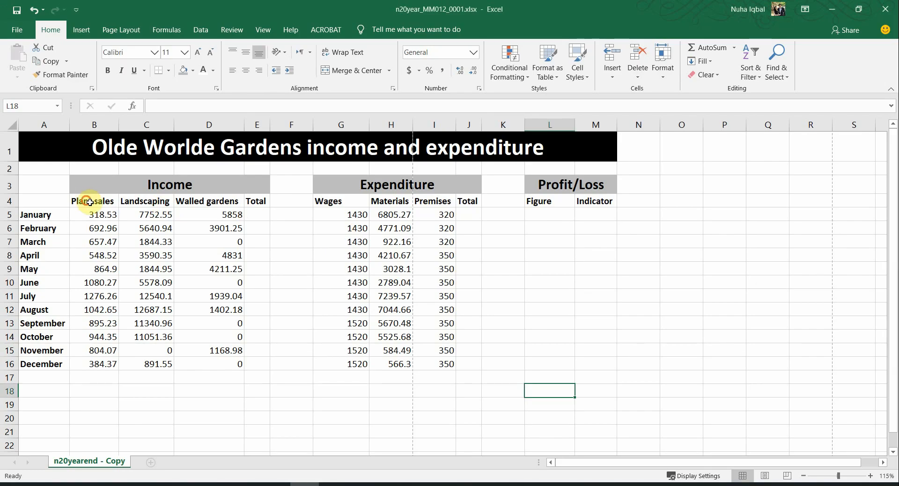
left_click_drag(89, 202, 585, 199)
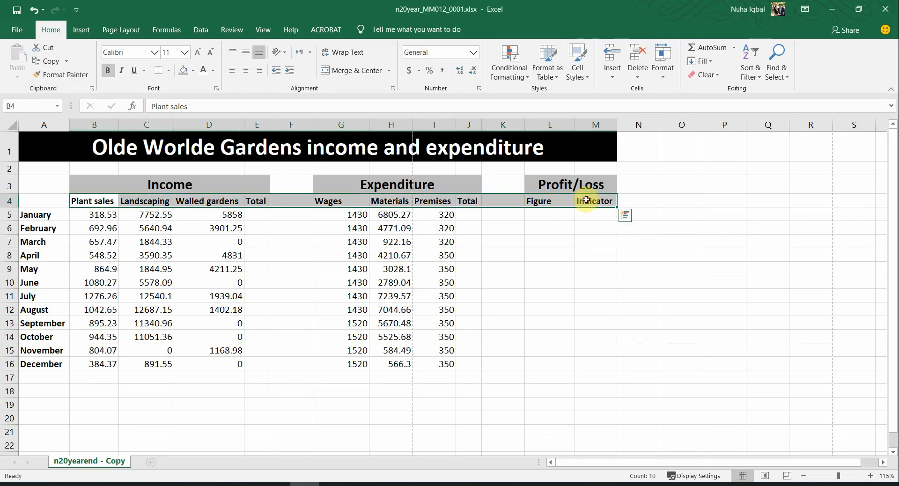
left_click(246, 72)
left_click(14, 125)
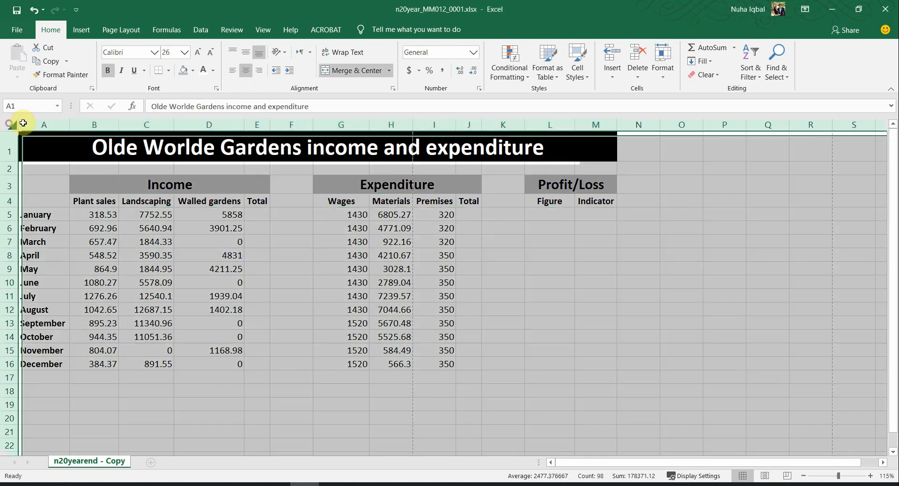
Step: AutoFit all columns, then narrow spacer columns F and K to about 1.43 width
double_click(69, 125)
left_click(399, 302)
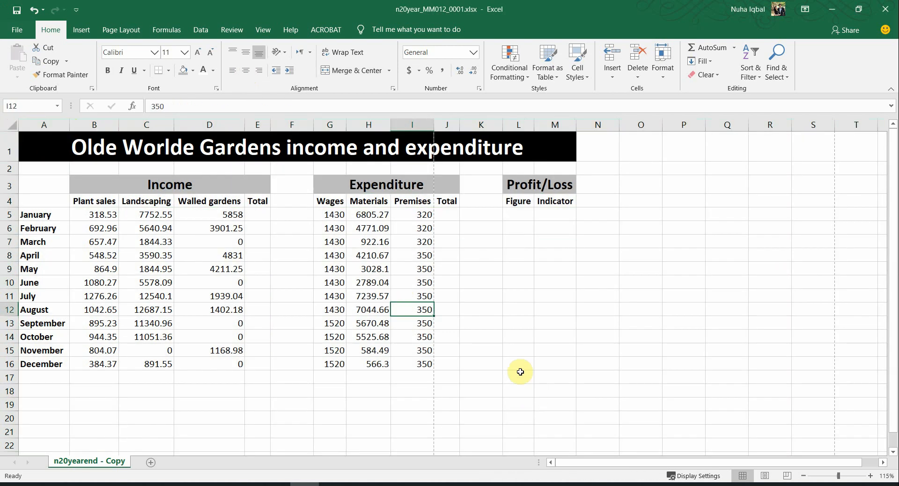
key("alt+Tab")
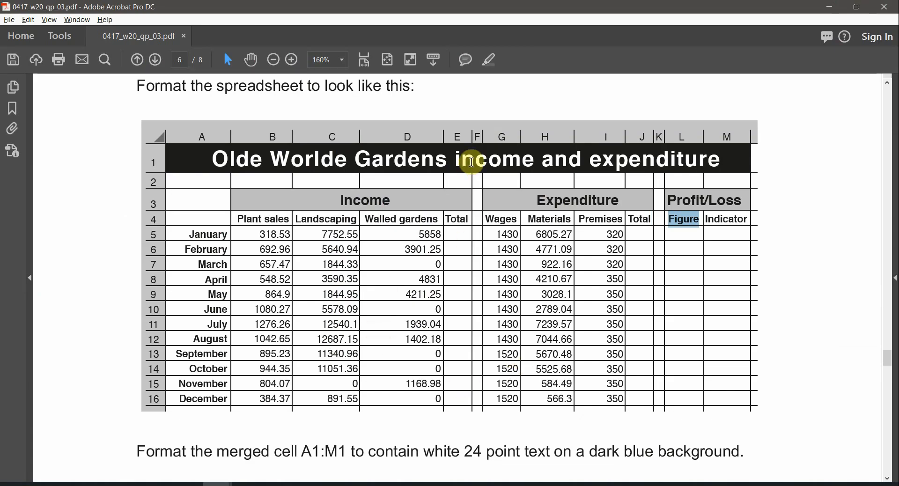
double_click(479, 133)
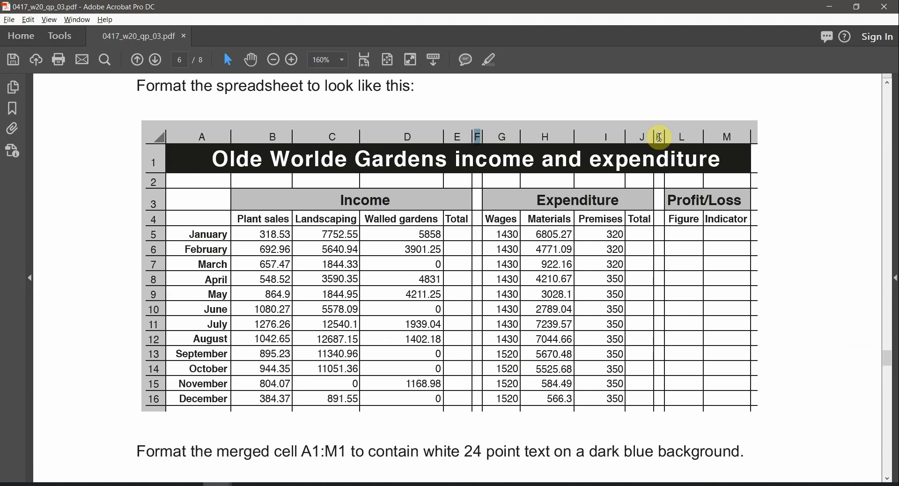
key("alt+Tab")
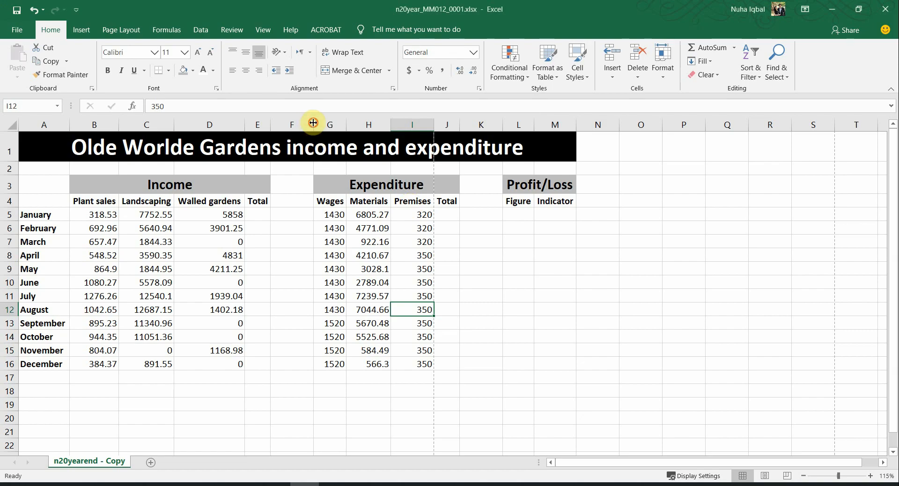
left_click_drag(313, 122, 281, 125)
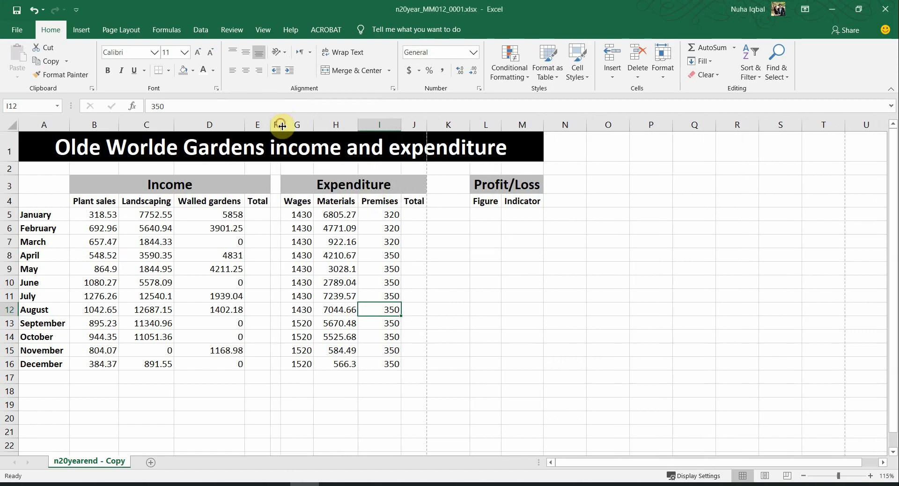
left_click_drag(468, 126, 437, 128)
left_click_drag(469, 284, 473, 303)
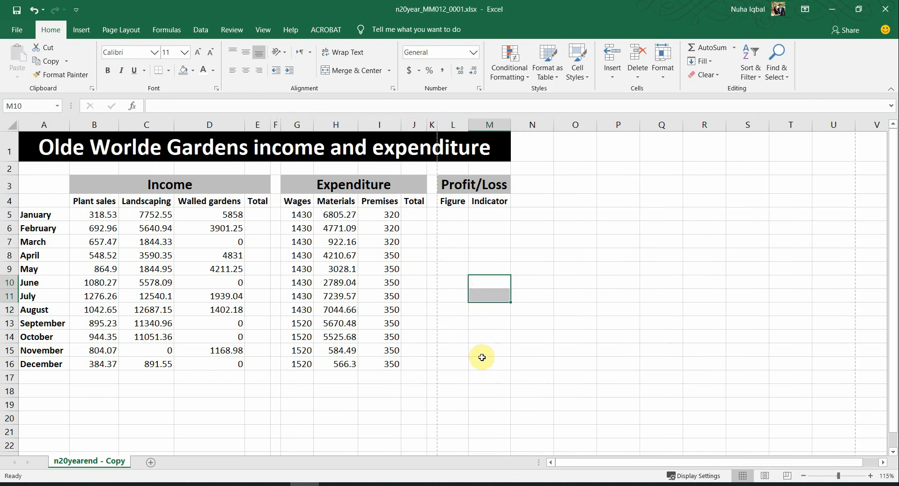
Step: Compare the month names with the target and select January to December
key("alt+Tab")
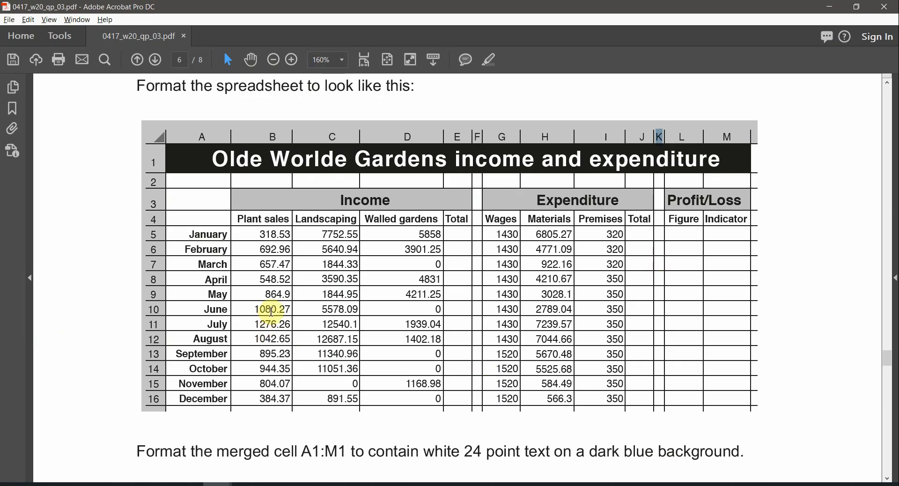
key("alt+Tab")
key("alt+Tab")
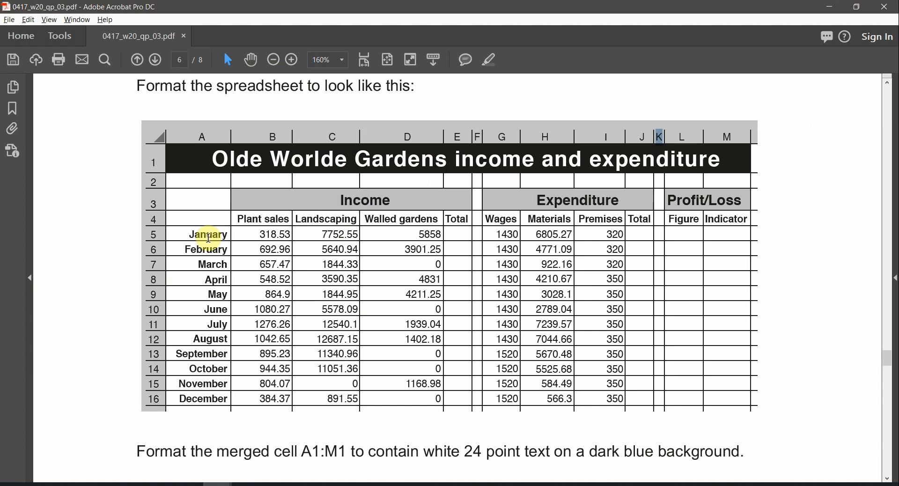
left_click_drag(206, 235, 203, 370)
key("alt+Tab")
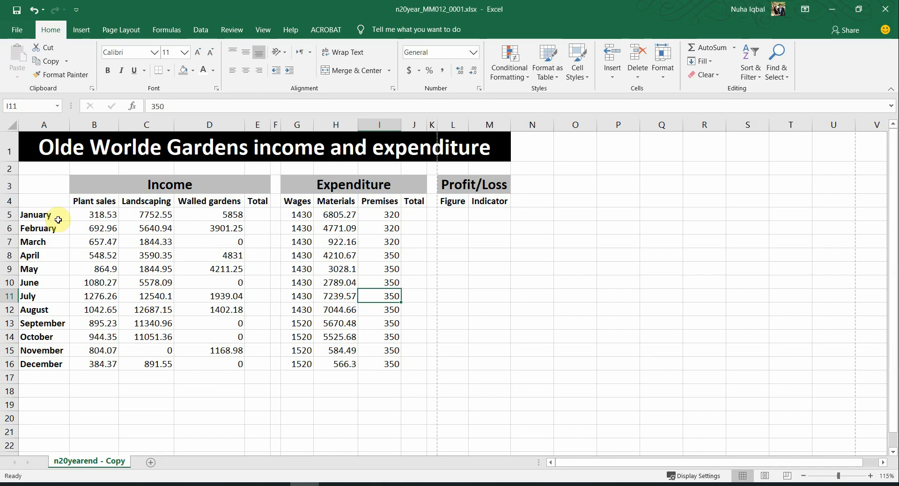
left_click_drag(49, 220, 50, 364)
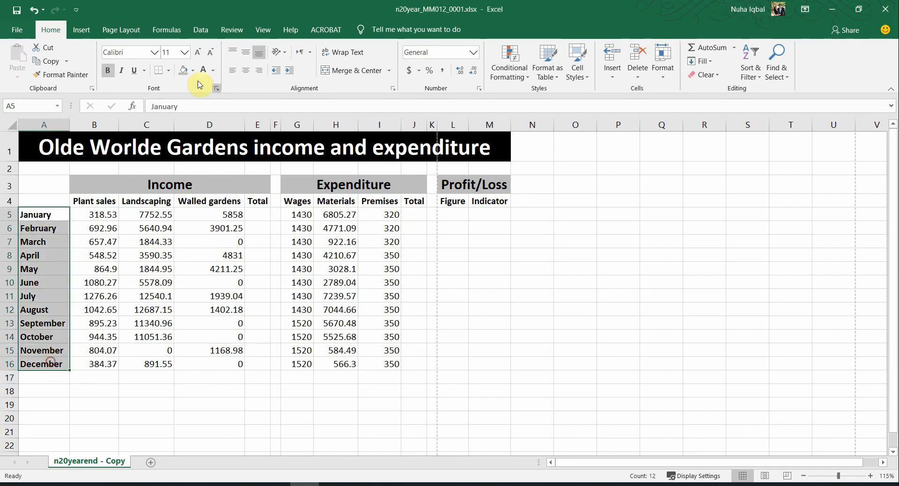
Step: Right-align the month names, then check the Plant sales and Wages figures in the target
left_click(258, 76)
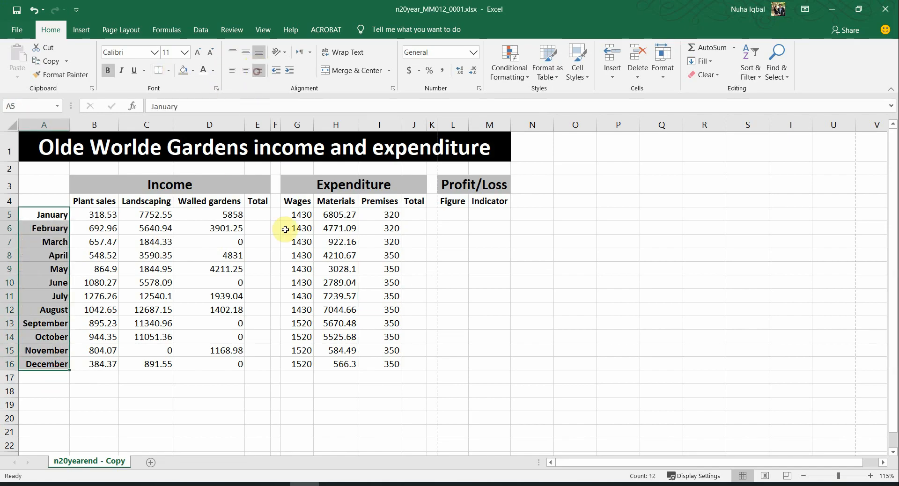
left_click(291, 241)
key("alt+Tab")
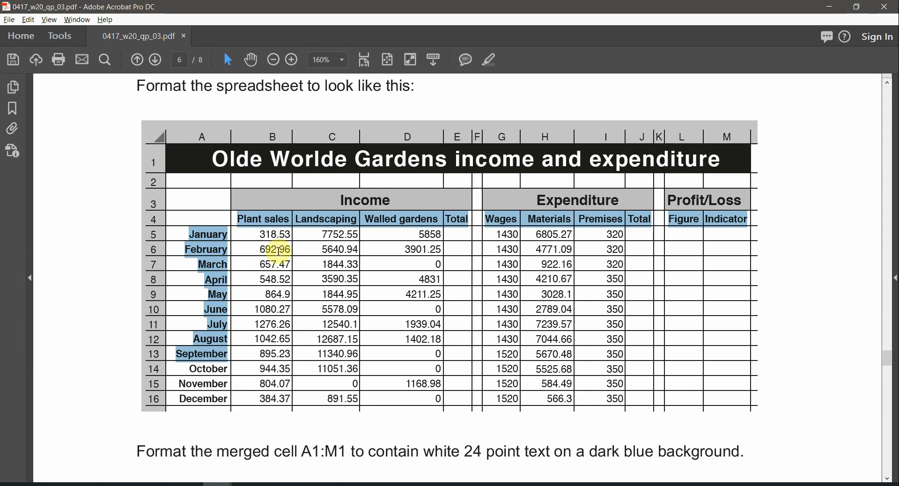
left_click_drag(282, 236, 330, 234)
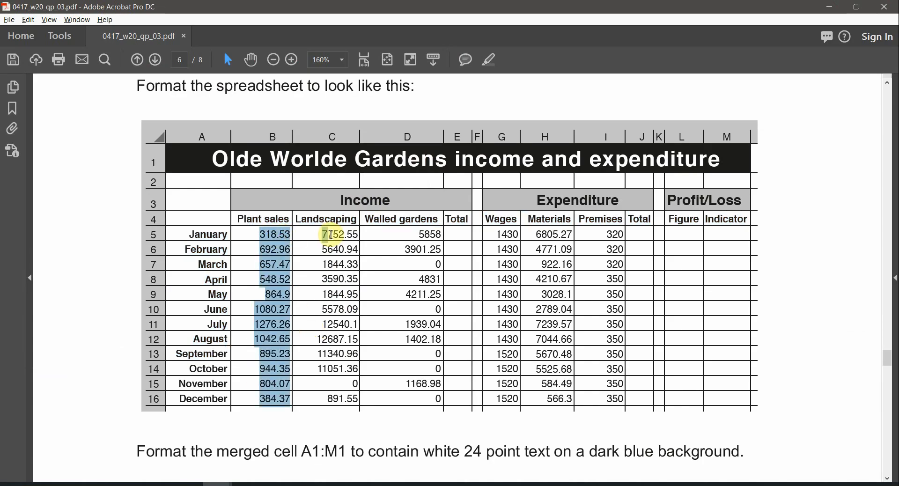
left_click(342, 234)
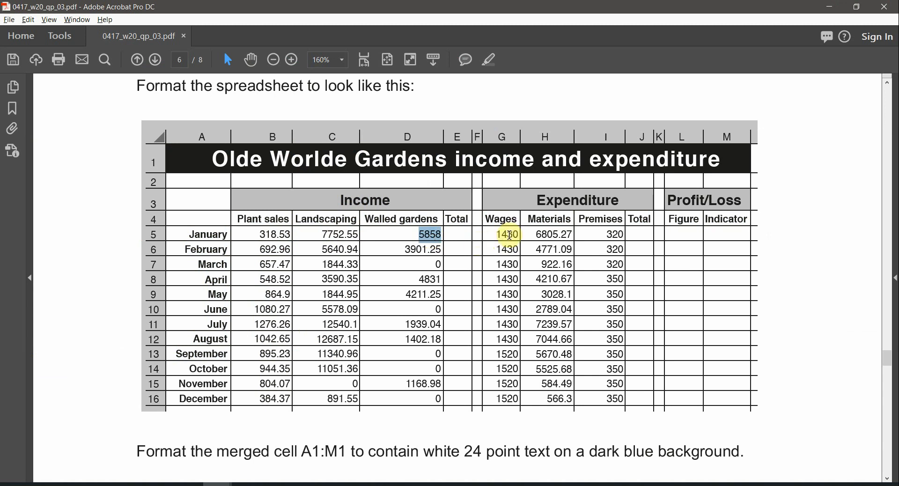
left_click_drag(508, 235, 590, 246)
left_click(595, 250)
Step: Review the monthly figures B5:M16 against the target layout and open the File backstage
key("alt+Tab")
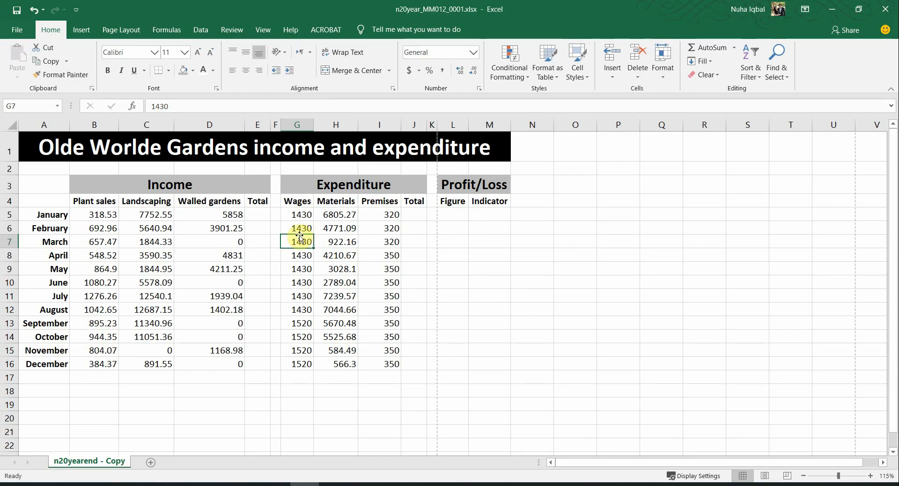
left_click_drag(114, 213, 494, 358)
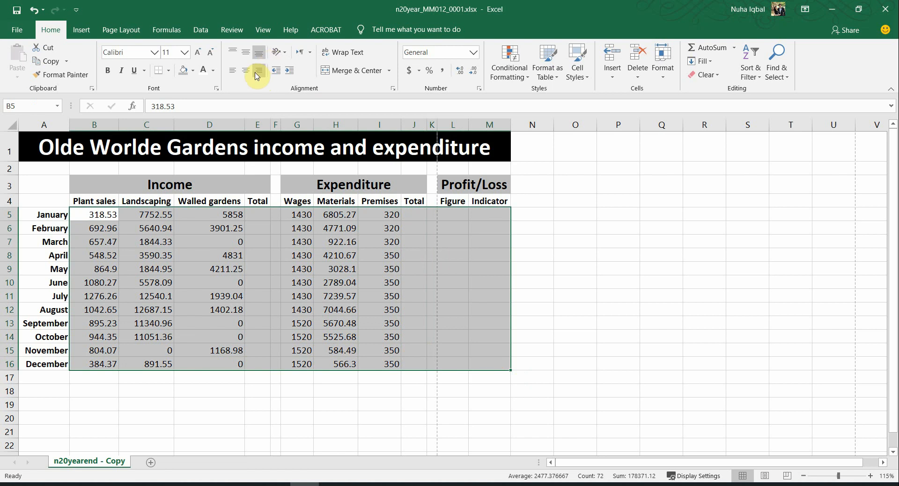
left_click(364, 303)
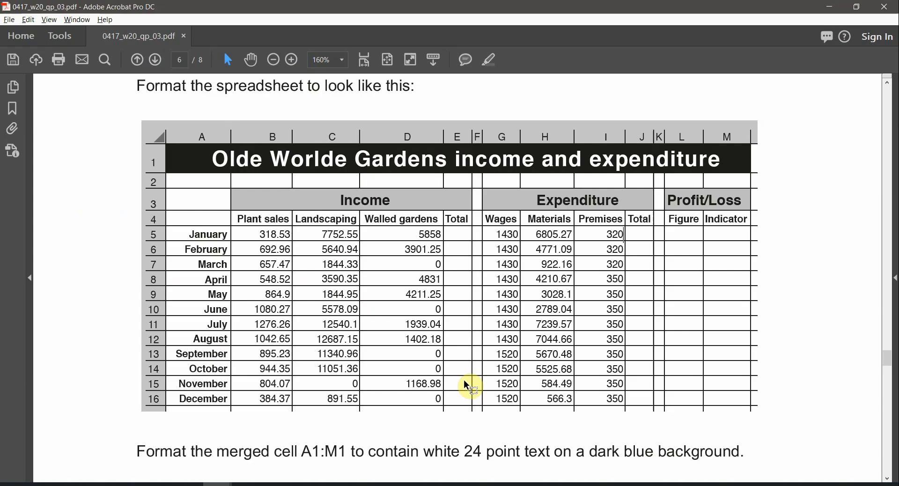
key("alt+Tab")
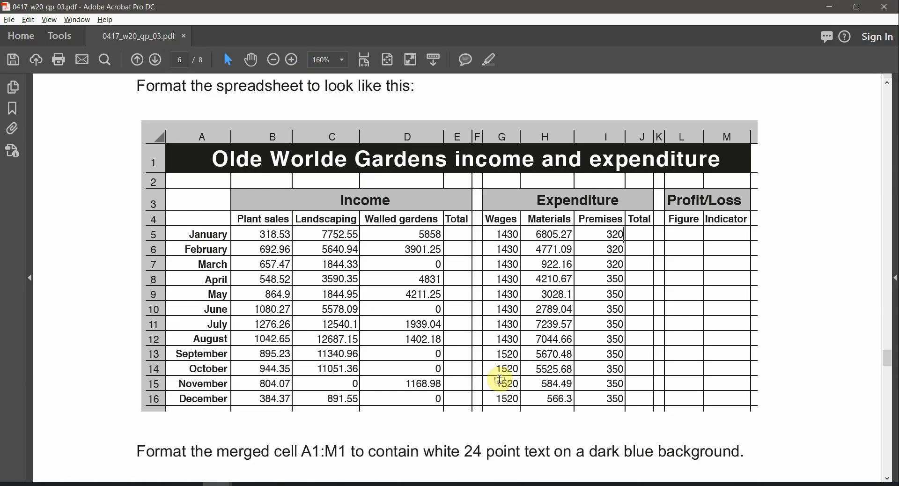
key("alt+Tab")
key("alt+Tab")
key("alt+Tab")
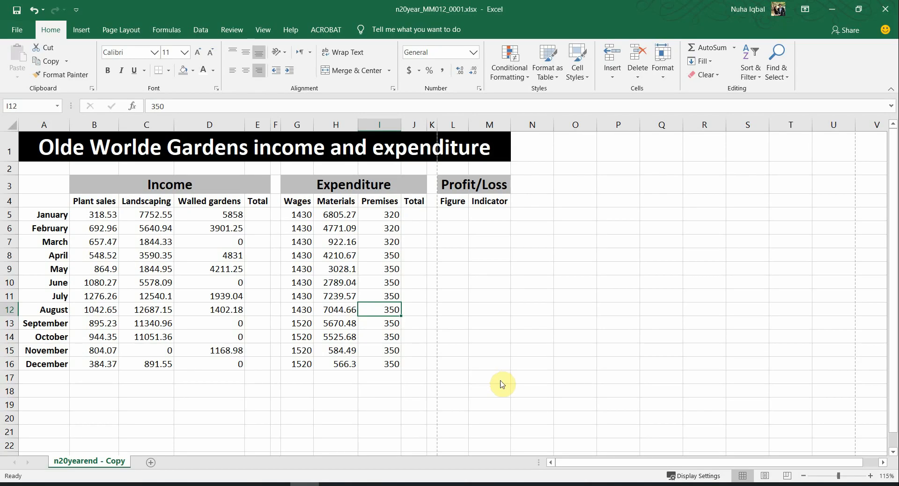
key("alt+Tab")
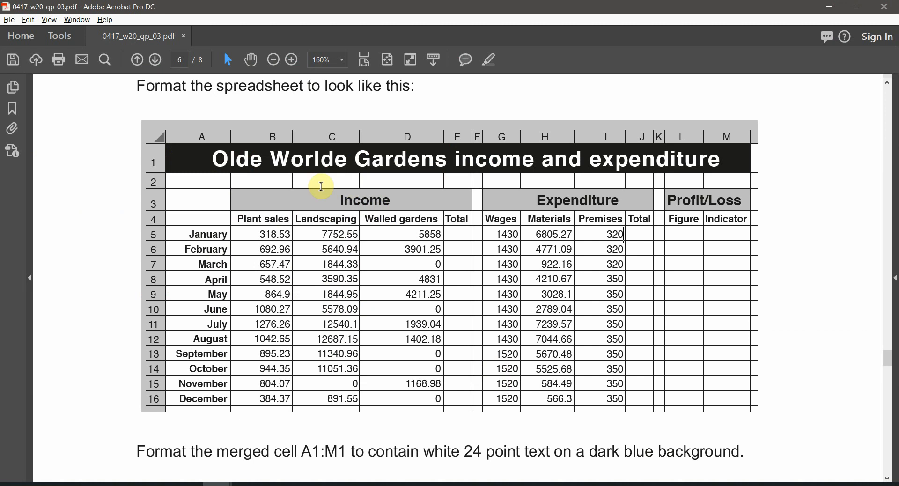
key("alt+Tab")
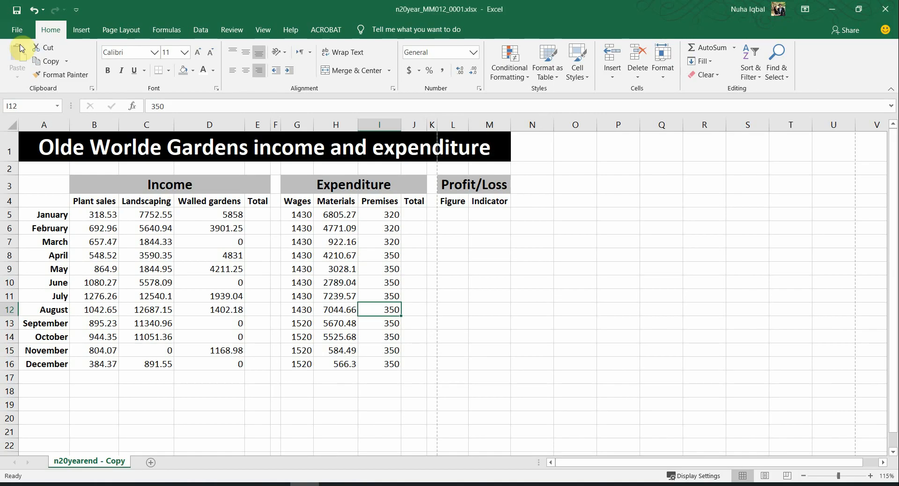
left_click(20, 33)
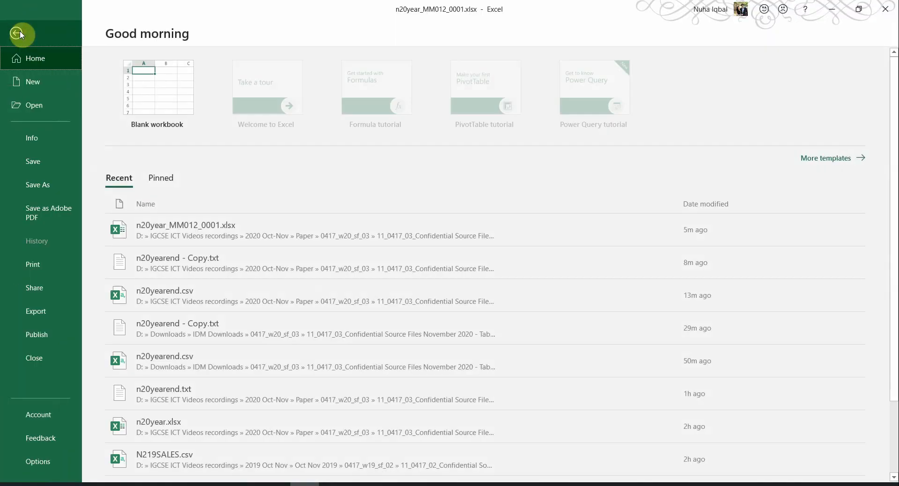
left_click(37, 268)
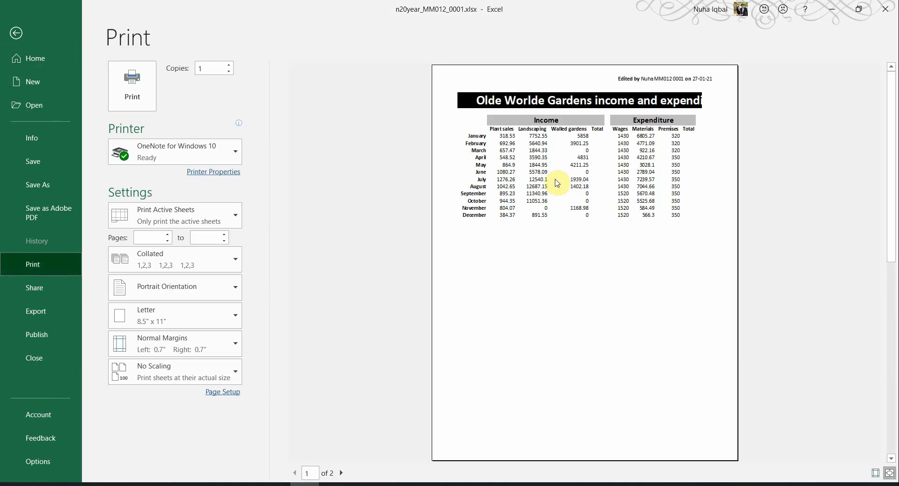
left_click(14, 34)
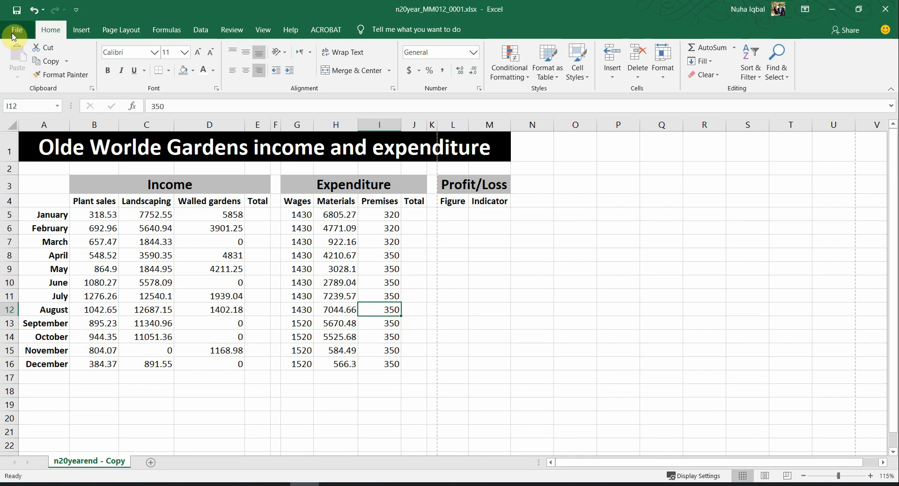
left_click(421, 377)
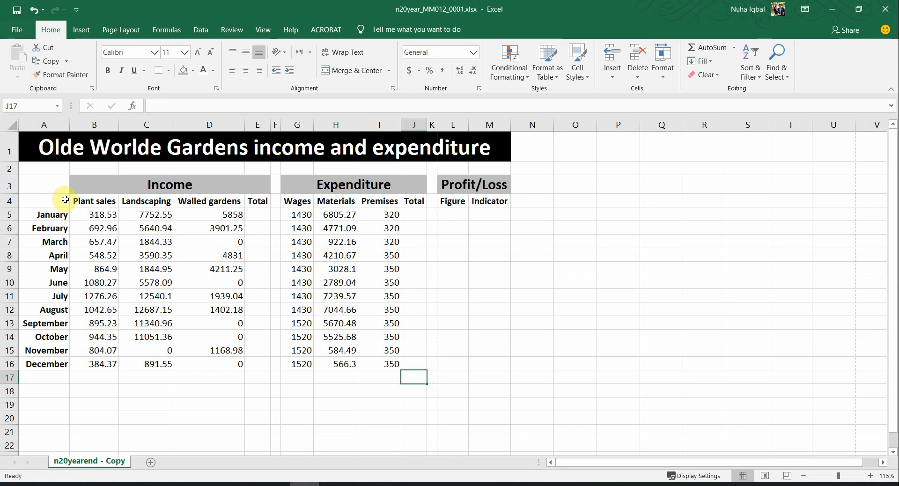
left_click_drag(65, 199, 502, 369)
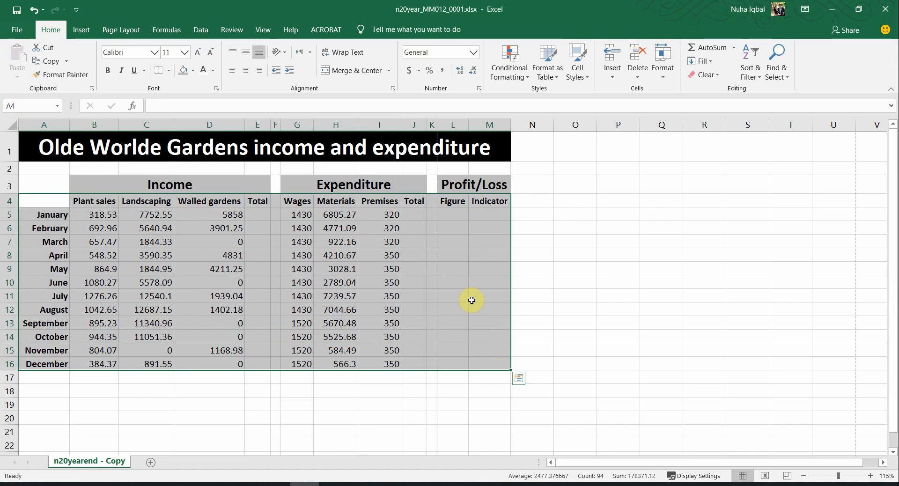
key("alt+Tab")
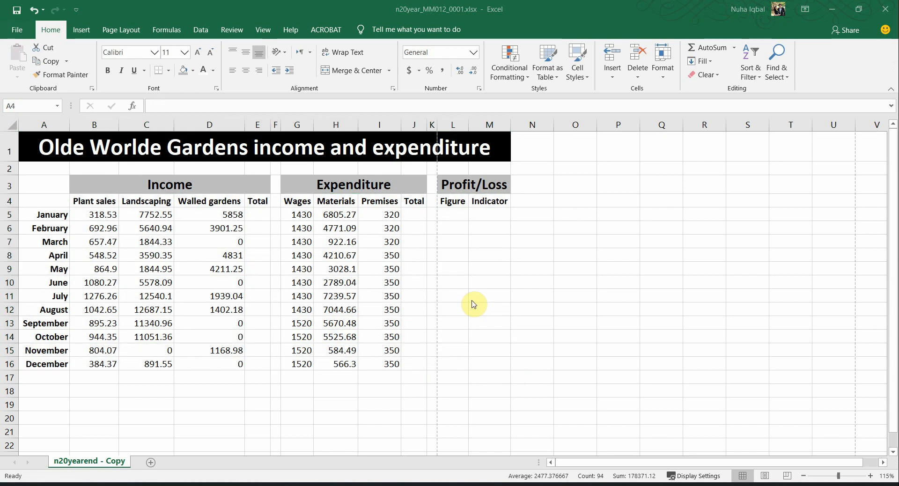
scroll(368, 349, "down", 1)
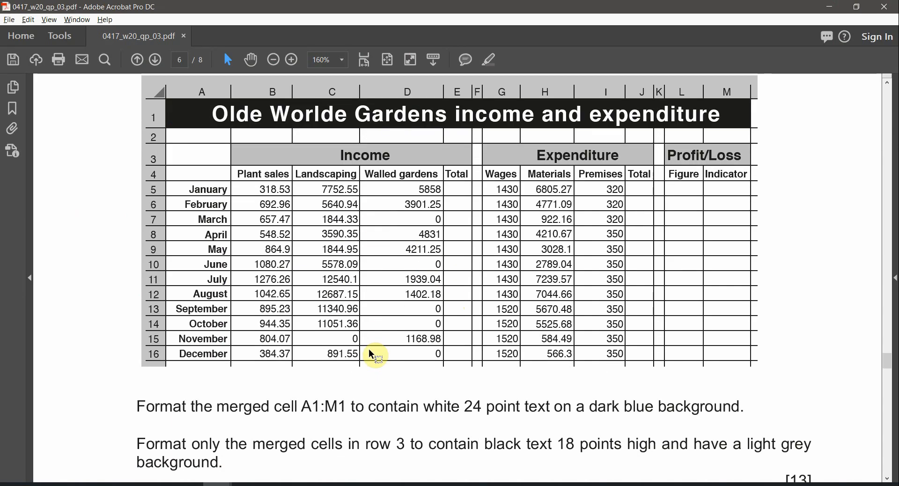
scroll(422, 311, "up", 1)
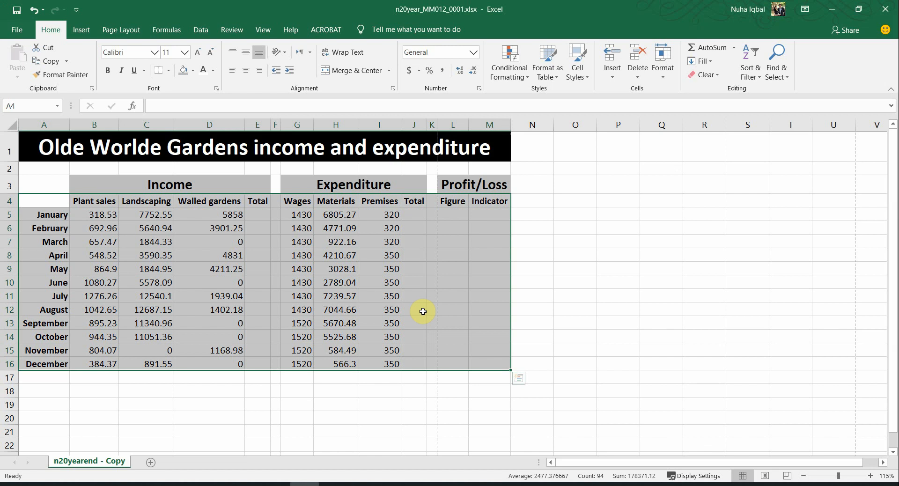
left_click_drag(420, 270, 420, 283)
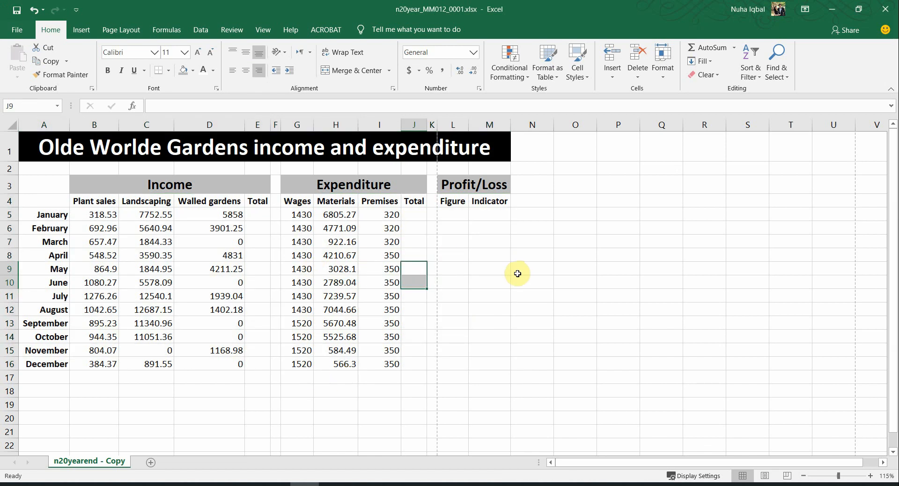
key("alt+Tab")
key("alt+Tab")
key("alt+Tab")
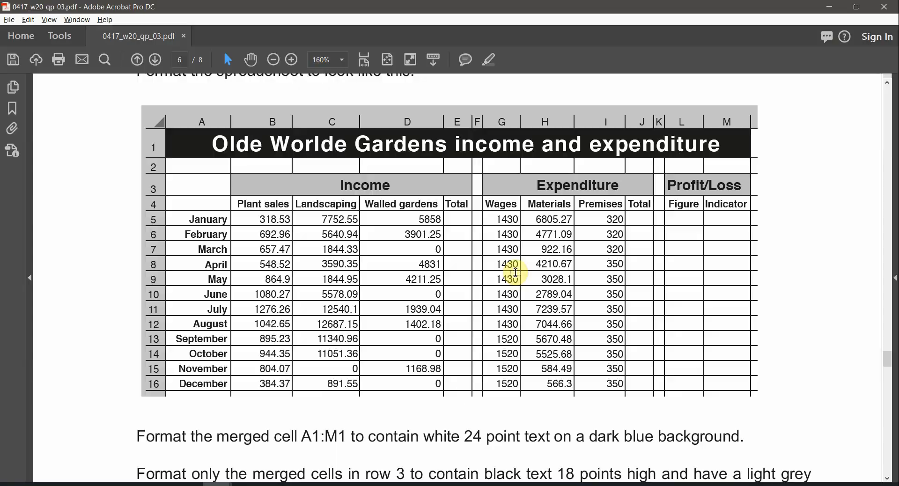
key("alt+Tab")
key("alt+Tab")
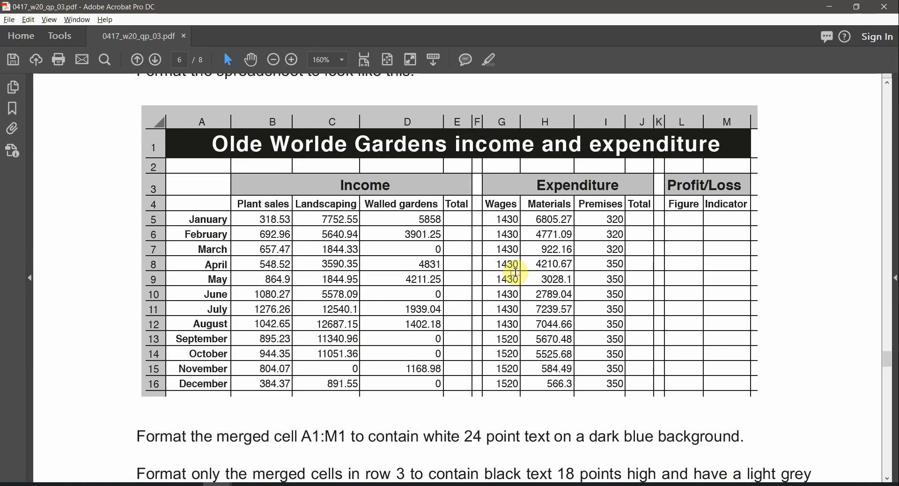
key("alt+Tab")
left_click(409, 308)
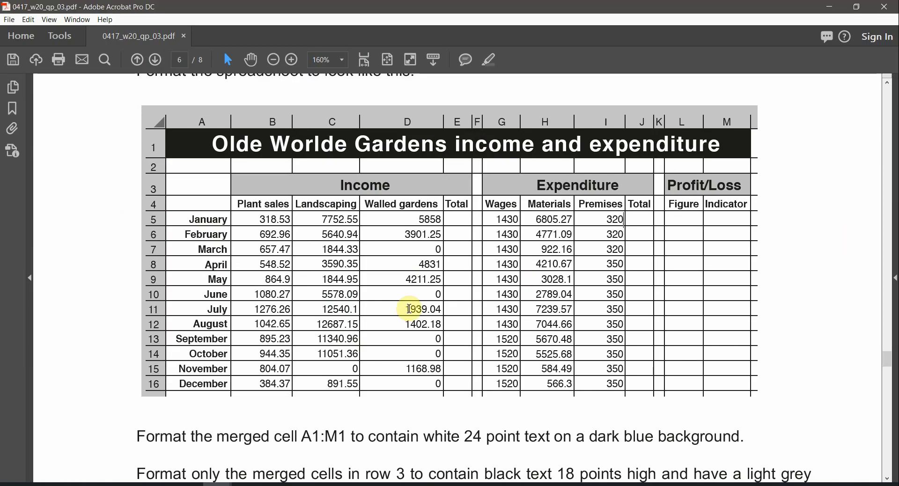
scroll(240, 395, "down", 4)
scroll(304, 416, "down", 2, "ctrl")
scroll(301, 412, "down", 1, "ctrl")
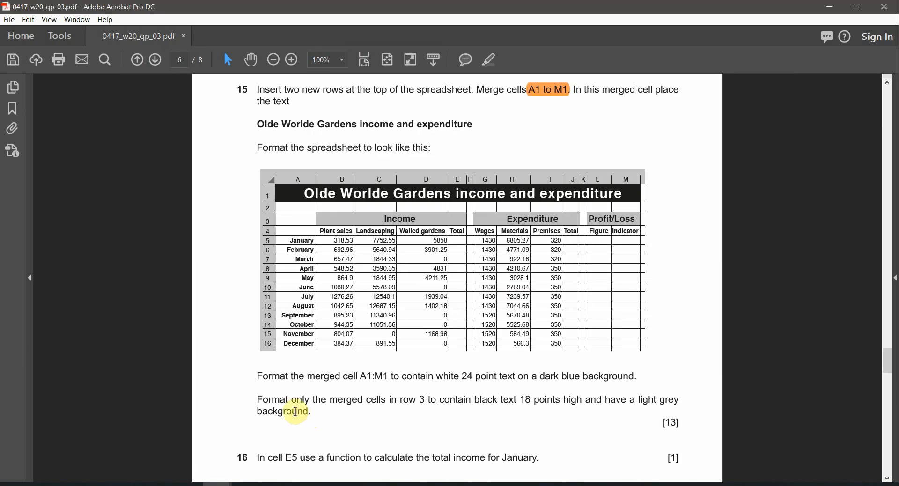
left_click_drag(307, 377, 390, 377)
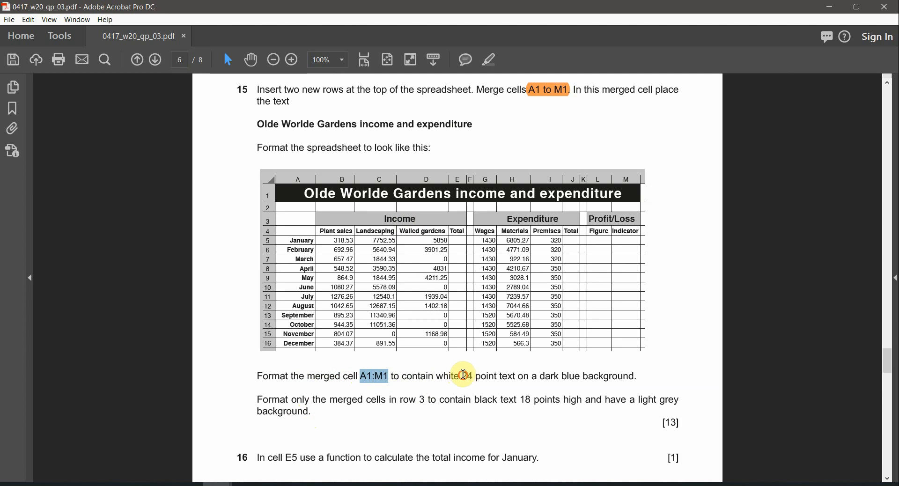
left_click_drag(464, 375, 513, 376)
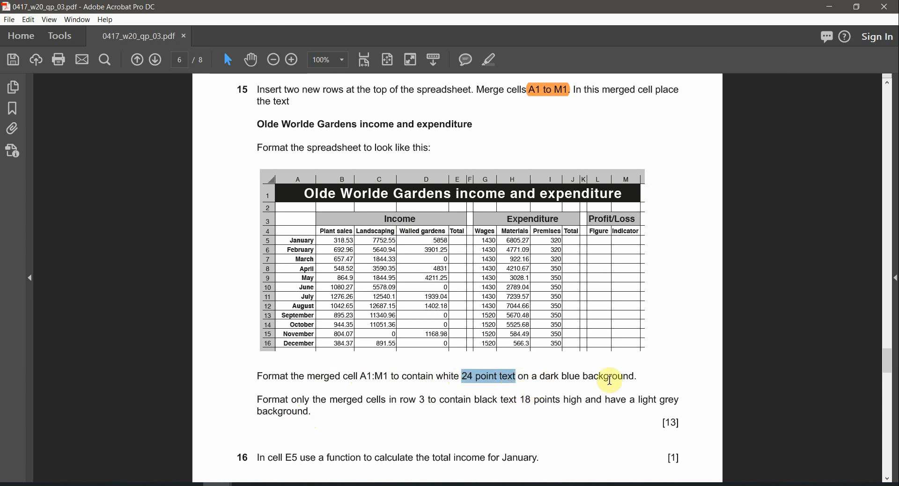
key("alt+Tab")
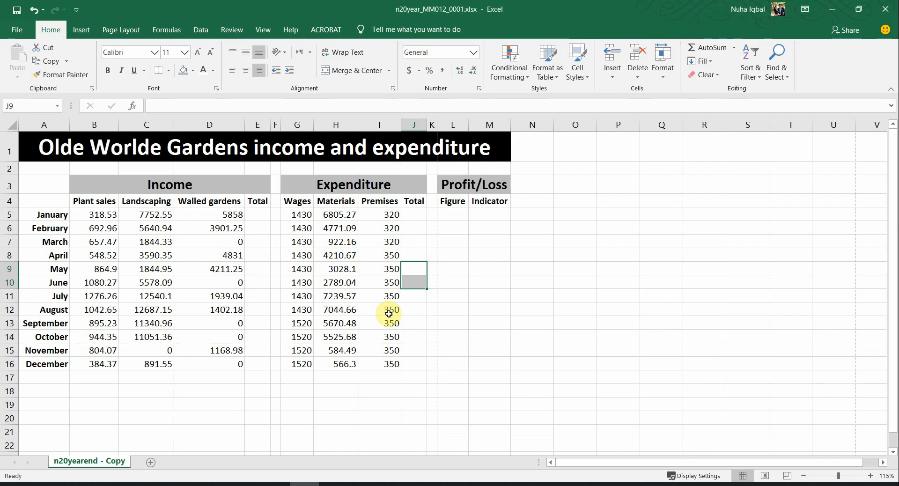
Step: Set the merged A1 title's font size to 24 point
left_click(187, 151)
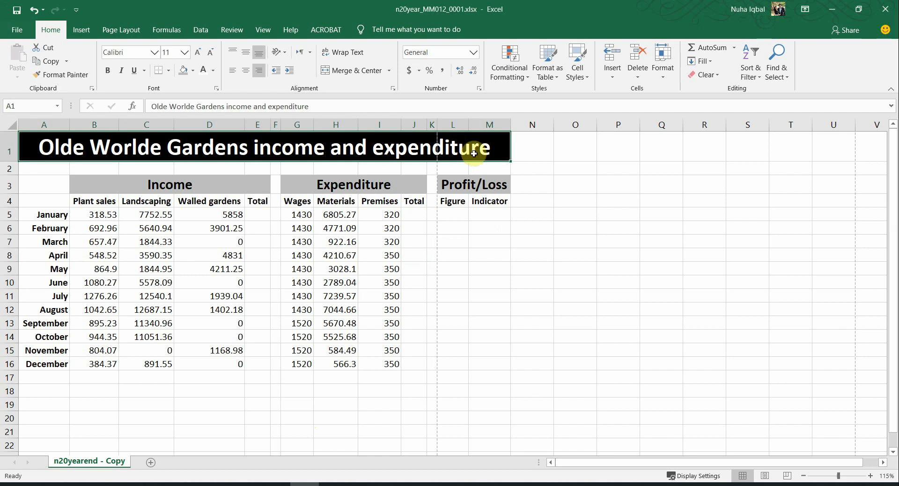
key("alt+Tab")
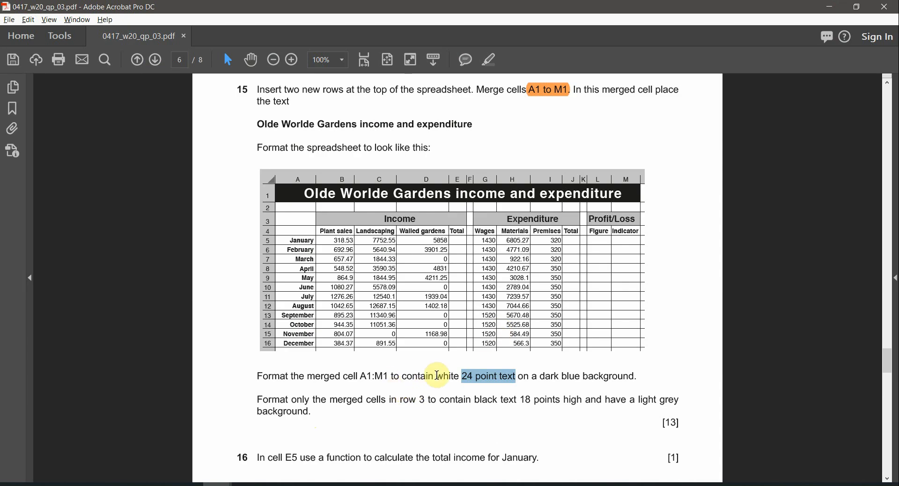
key("alt+Tab")
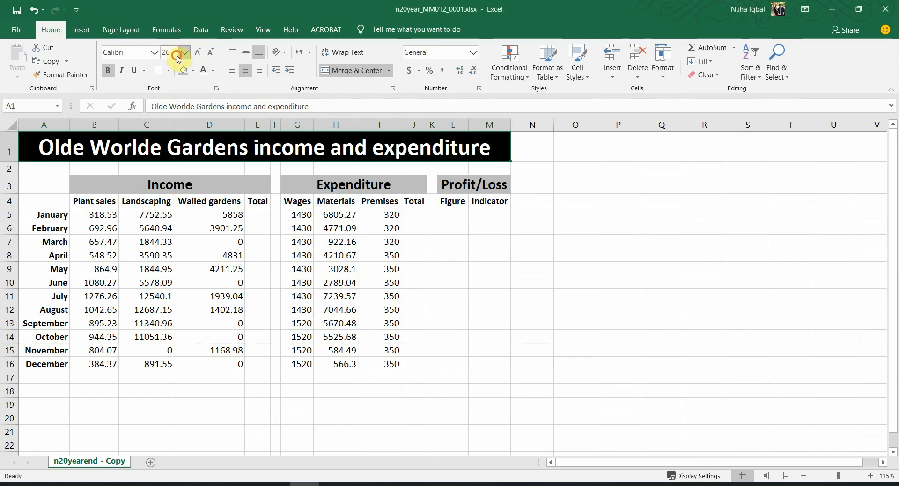
type("24")
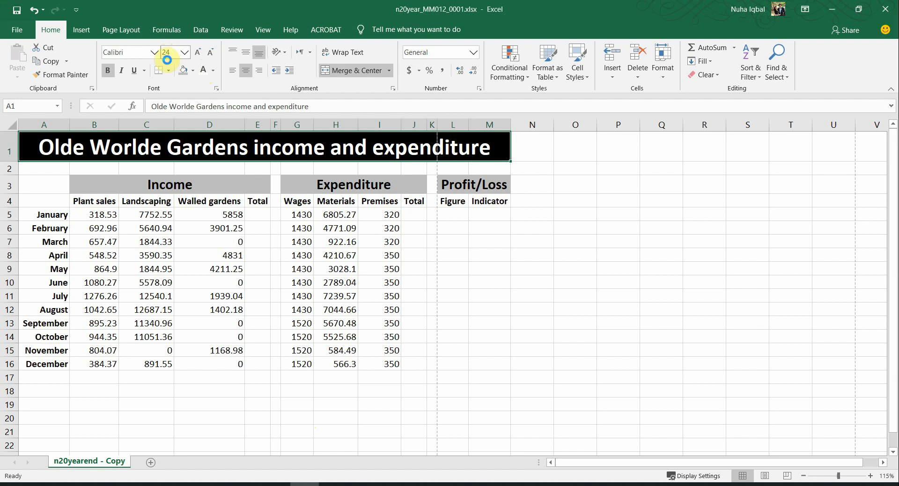
key("Return")
key("alt+Tab")
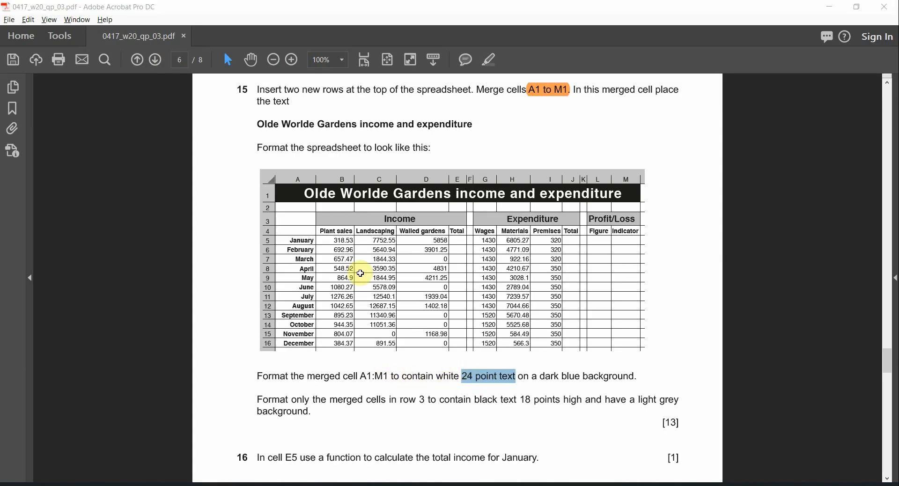
key("alt+Tab")
key("alt+Tab")
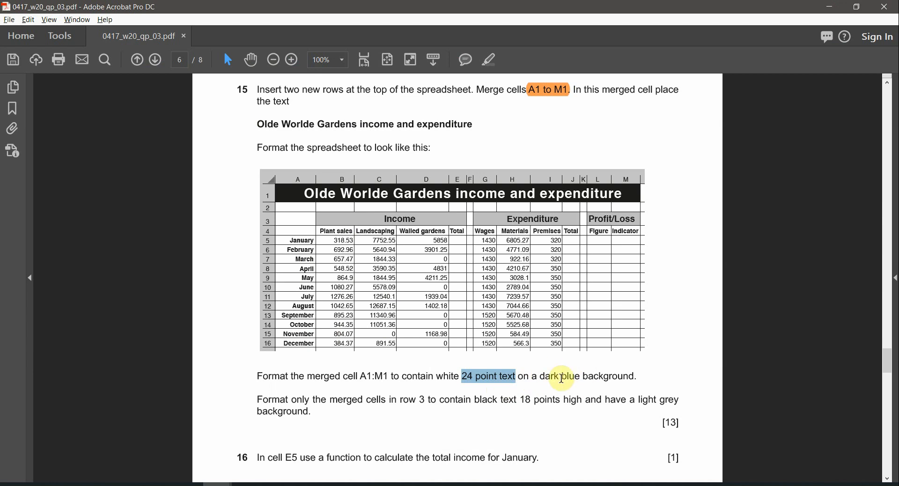
key("alt+Tab")
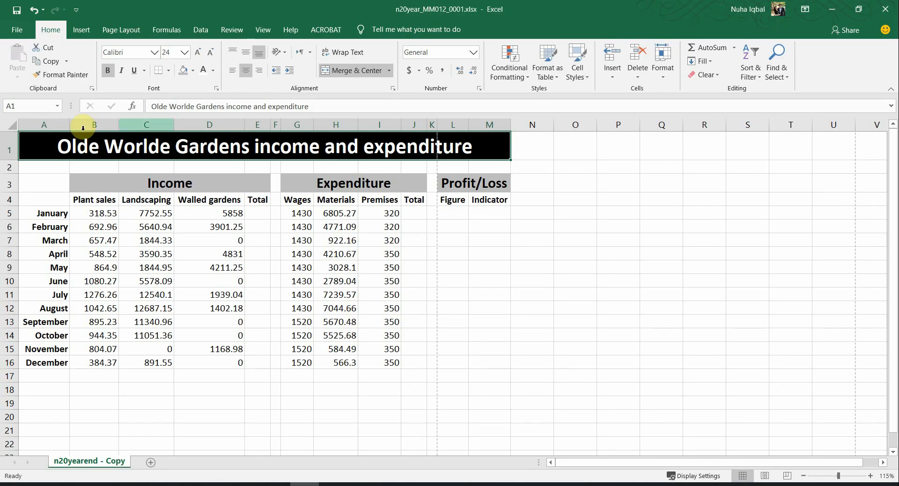
Step: Fill the title cell with dark blue (Blue, Accent 1, Darker 50%) and recheck the task sheet
left_click(193, 71)
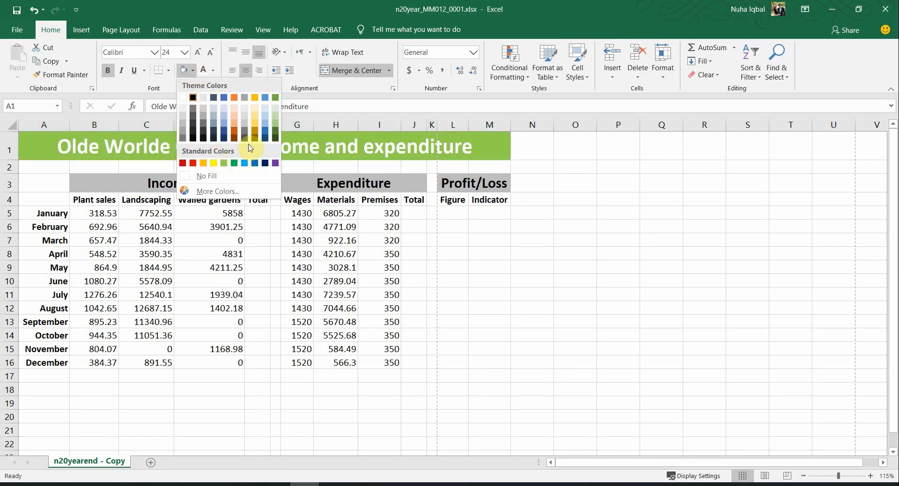
left_click(225, 140)
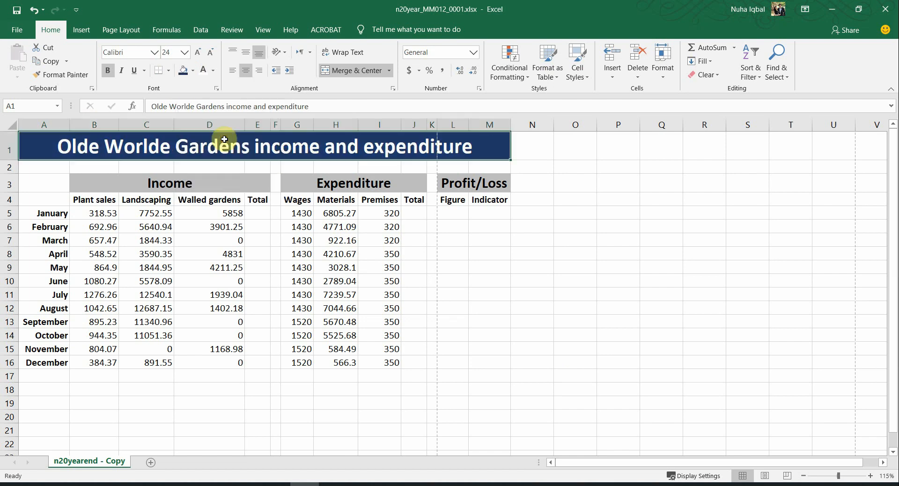
left_click(262, 163)
key("alt+Tab")
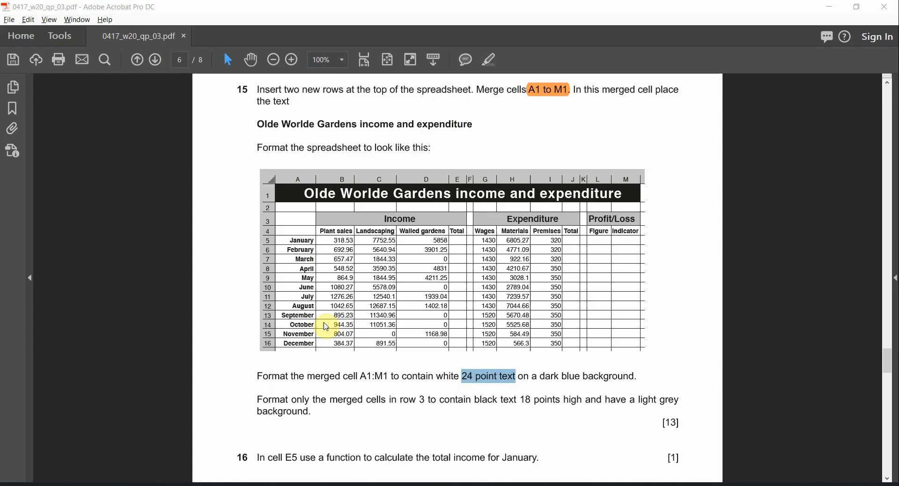
scroll(576, 448, "up", 1)
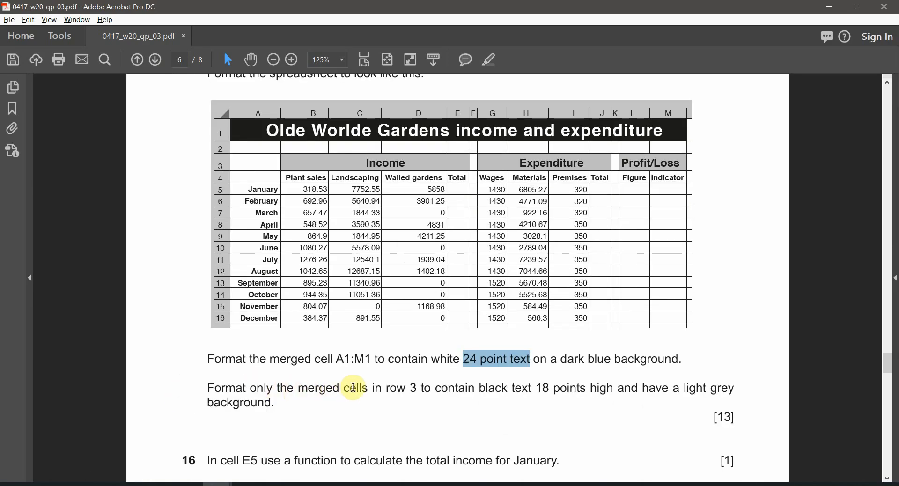
left_click_drag(410, 388, 531, 388)
left_click(515, 388)
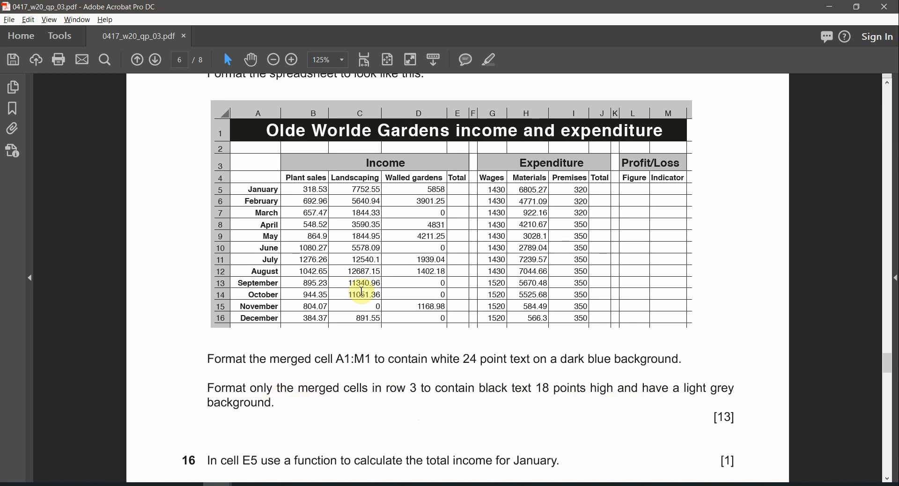
Step: Read the row-3 instruction for the Income, Expenditure and Profit/Loss headings: black, 18 point
left_click_drag(412, 161, 367, 161)
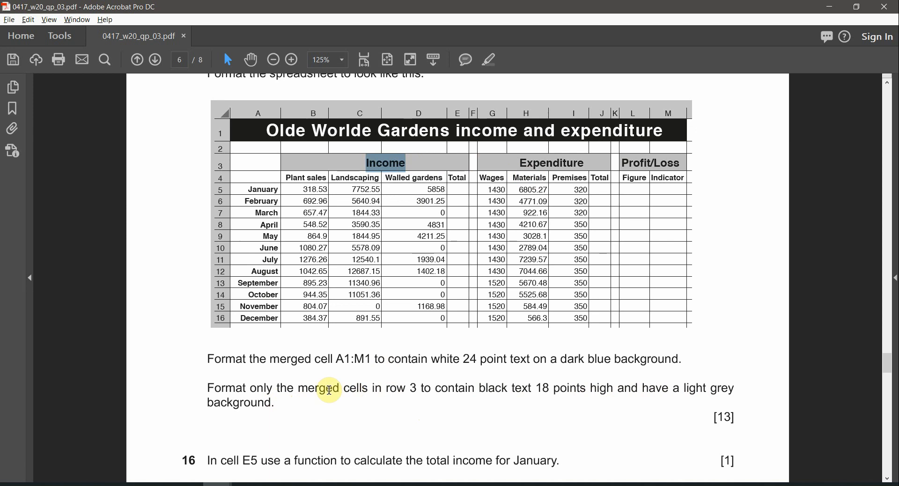
double_click(545, 159)
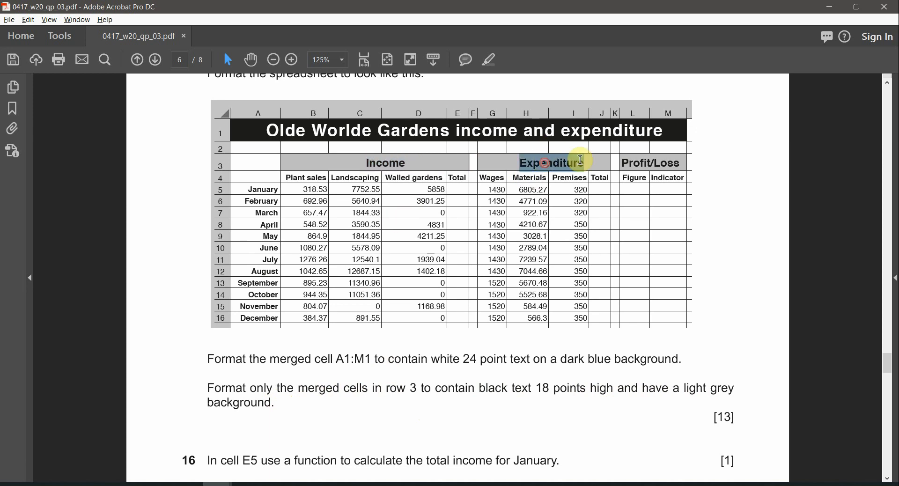
double_click(660, 164)
double_click(496, 391)
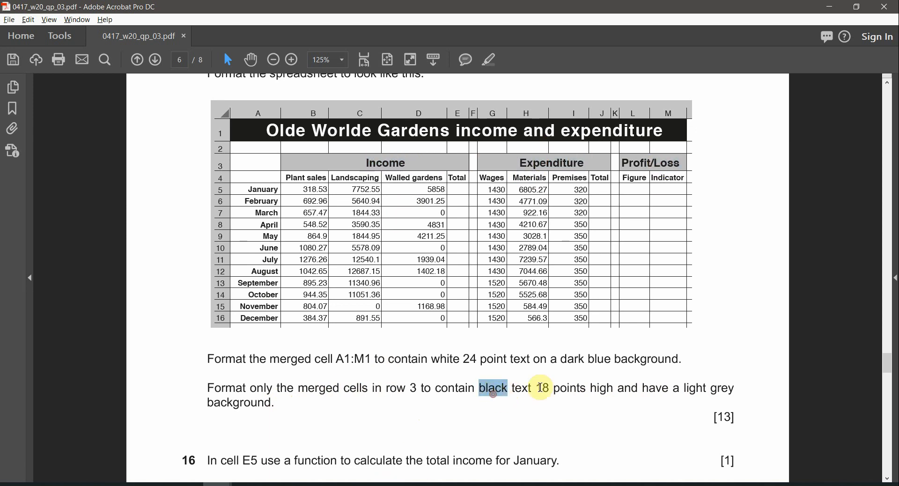
left_click(542, 391)
key("alt+Tab")
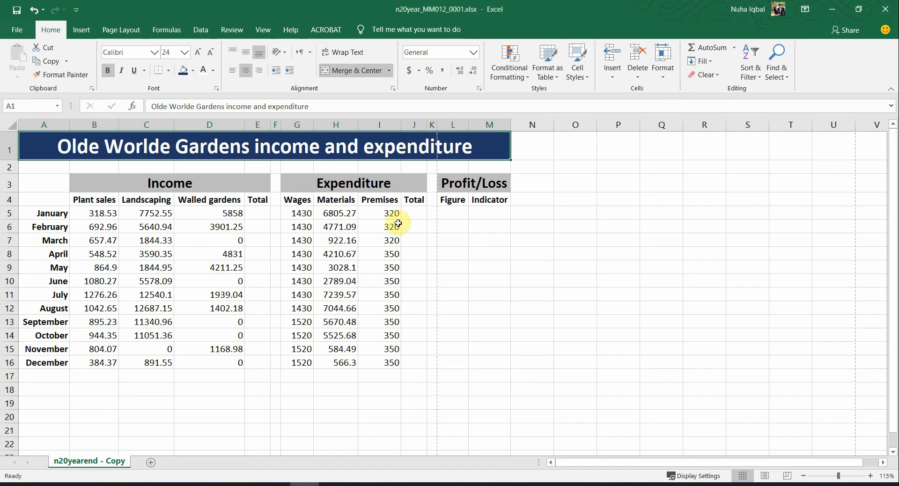
Step: Make the Income heading 18 point, copy it to Expenditure and Profit/Loss, and widen column M
left_click(180, 183)
left_click(185, 52)
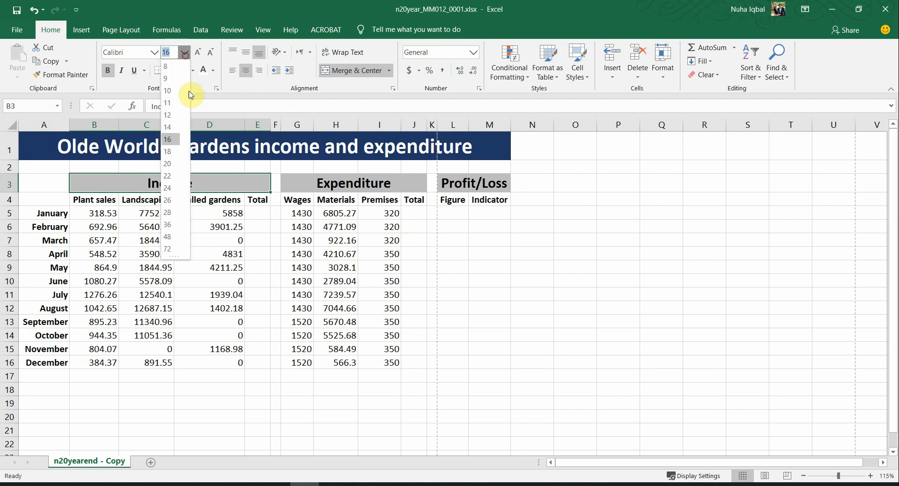
left_click(172, 151)
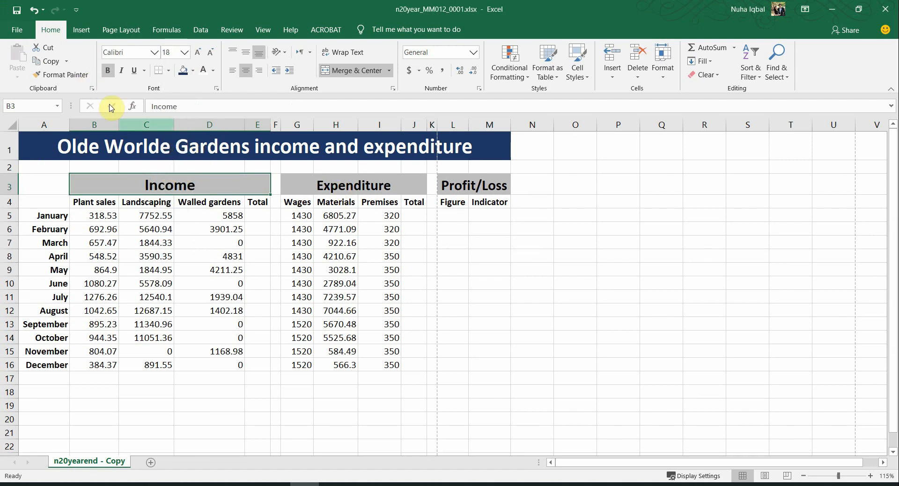
left_click(65, 75)
left_click(335, 190)
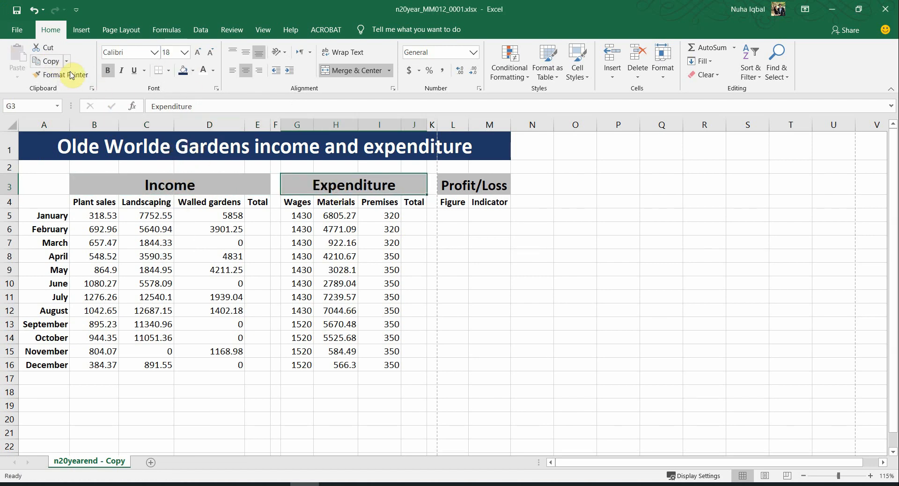
left_click(66, 75)
left_click(461, 187)
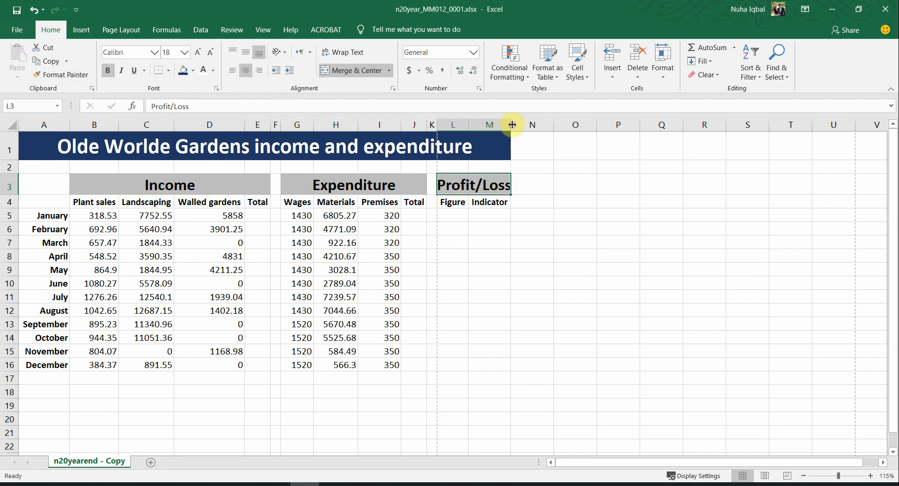
left_click_drag(512, 125, 524, 126)
Step: Check the PDF's light grey background requirement for the row-3 headings
key("alt+Tab")
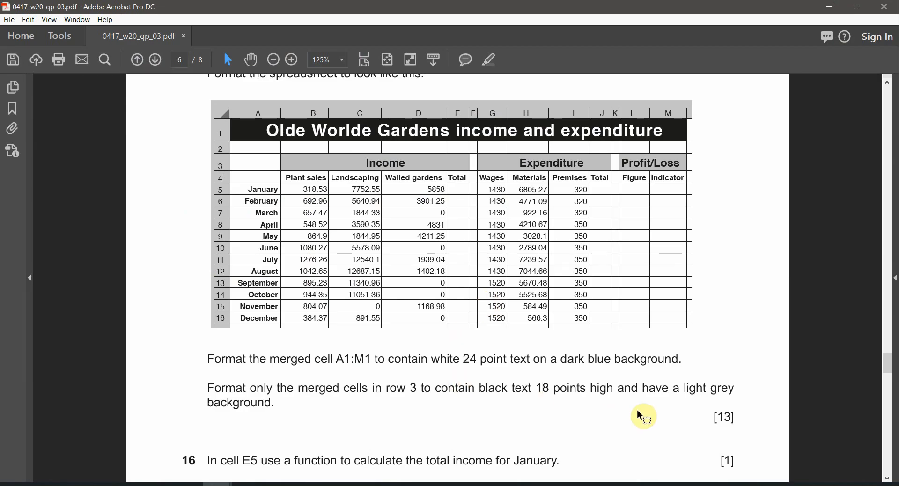
double_click(600, 388)
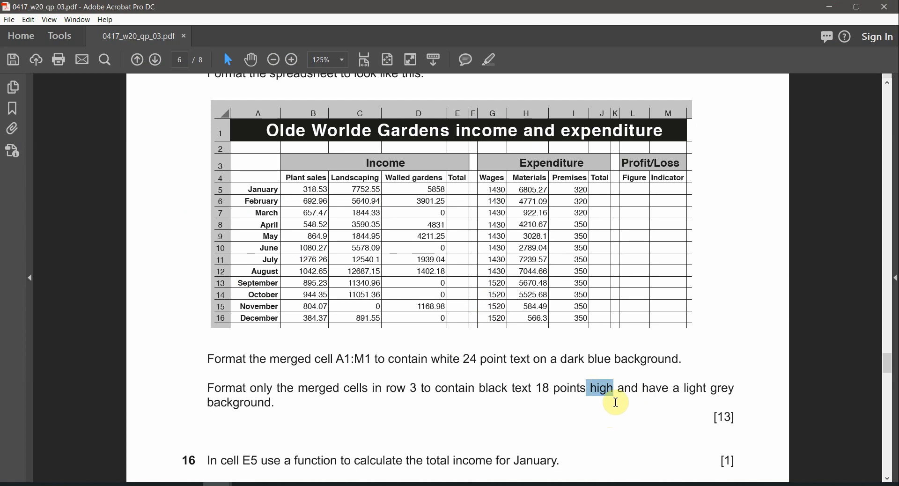
left_click(690, 392)
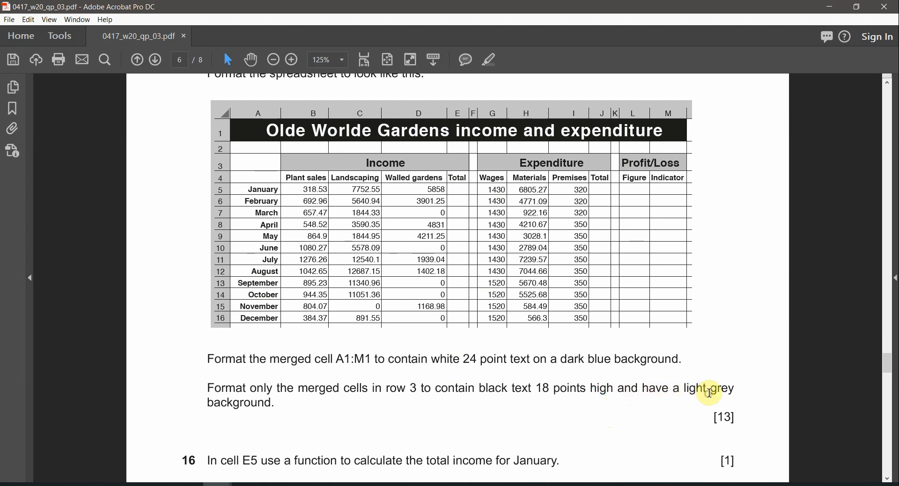
left_click(710, 392)
key("alt+Tab")
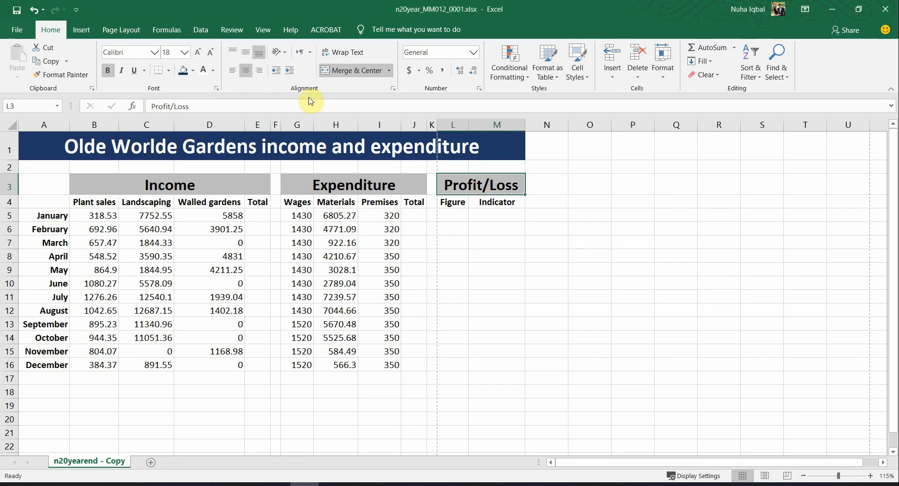
Step: Give the Profit/Loss heading a light grey fill
left_click(193, 71)
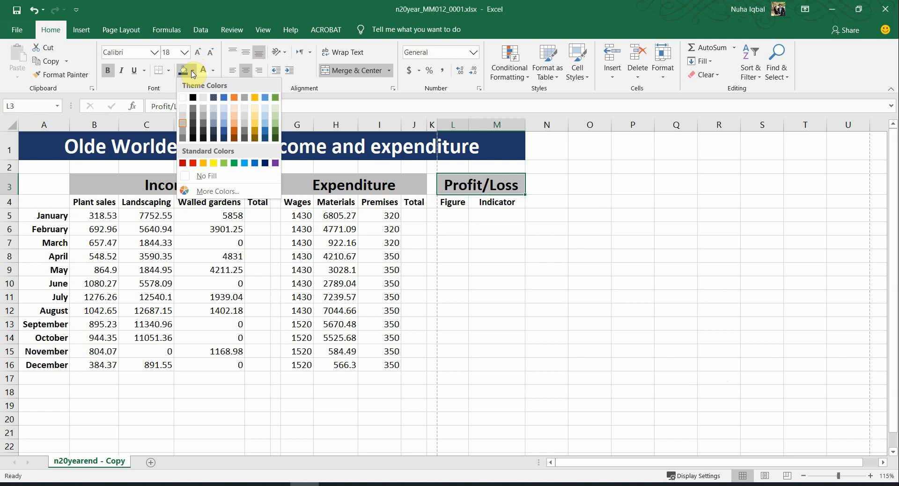
left_click(183, 124)
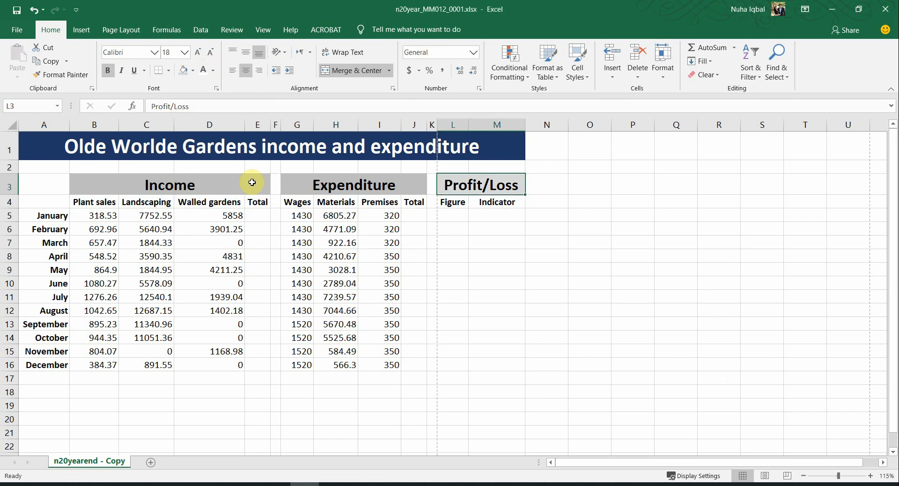
left_click(88, 74)
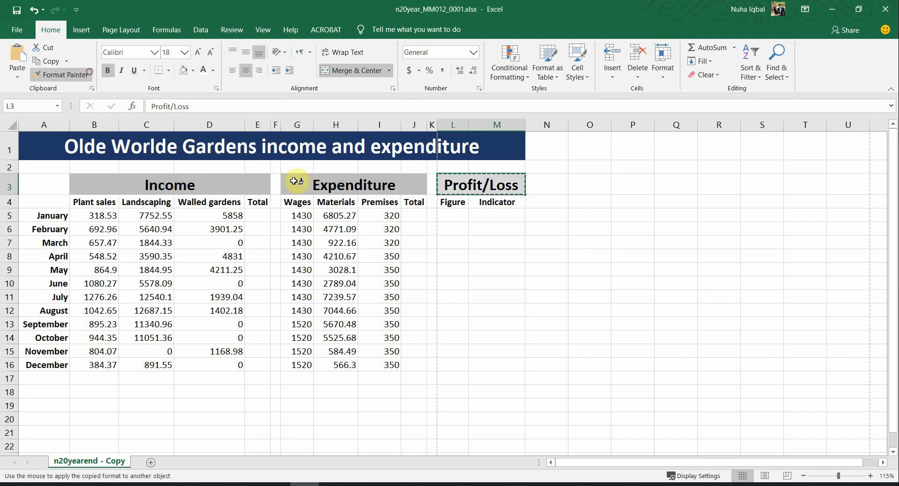
key("Escape")
key("ctrl+z")
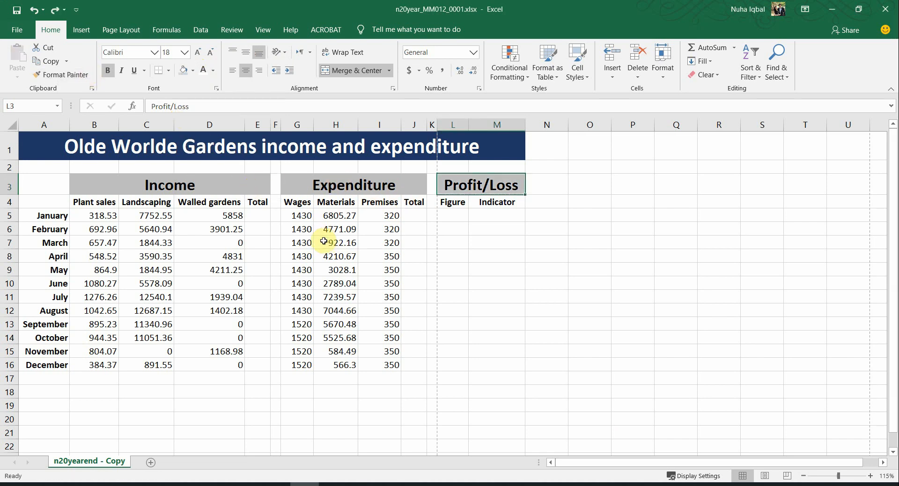
key("alt+Tab")
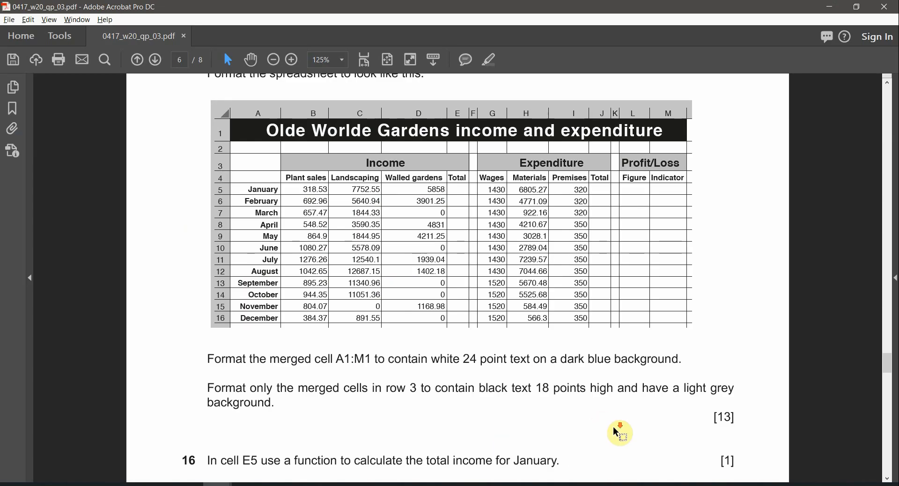
Step: Scroll to question 16, highlight its E5 reference orange, and mark the January total-income wording
scroll(613, 426, "down", 3)
left_click_drag(249, 385, 263, 399)
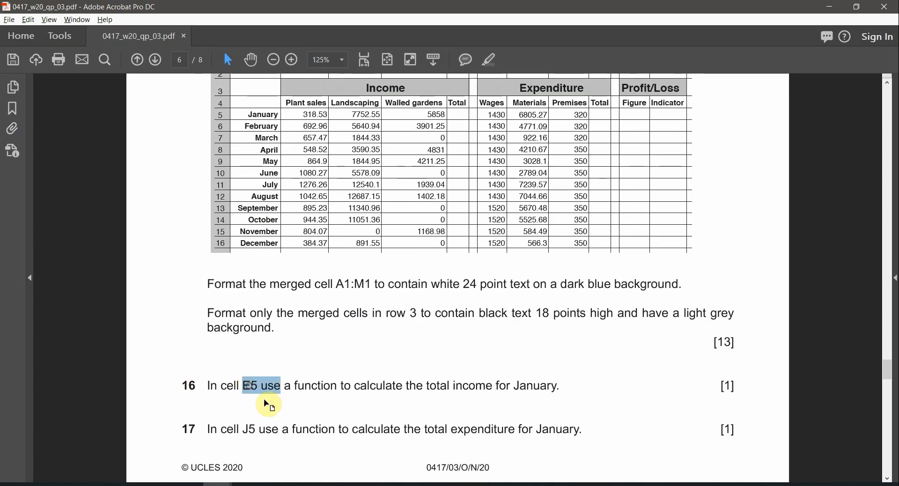
key("alt+Tab")
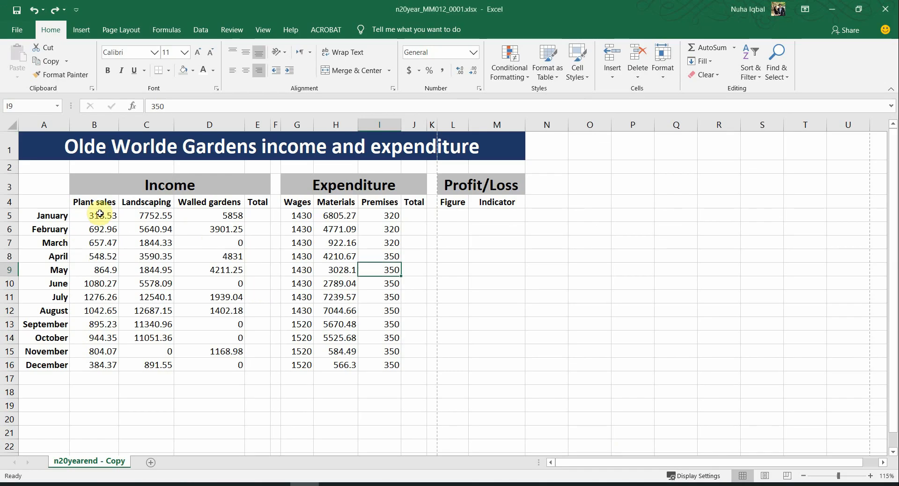
left_click(260, 216)
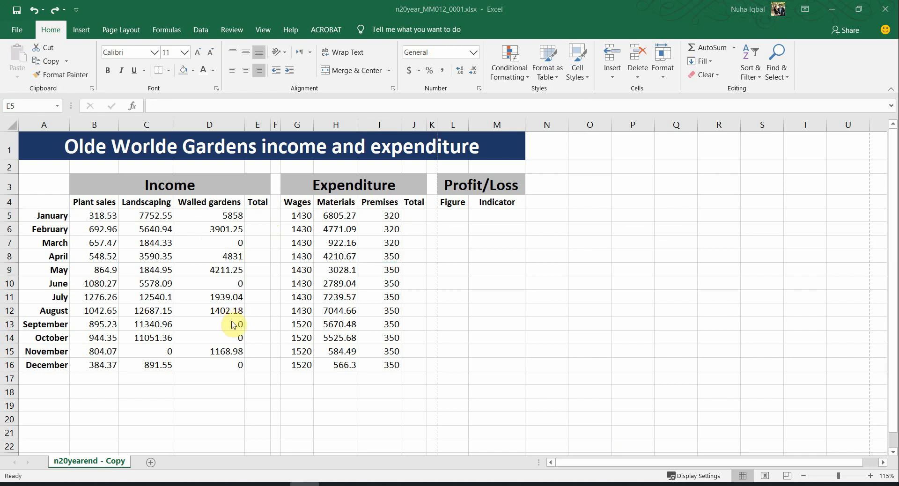
key("alt+Tab")
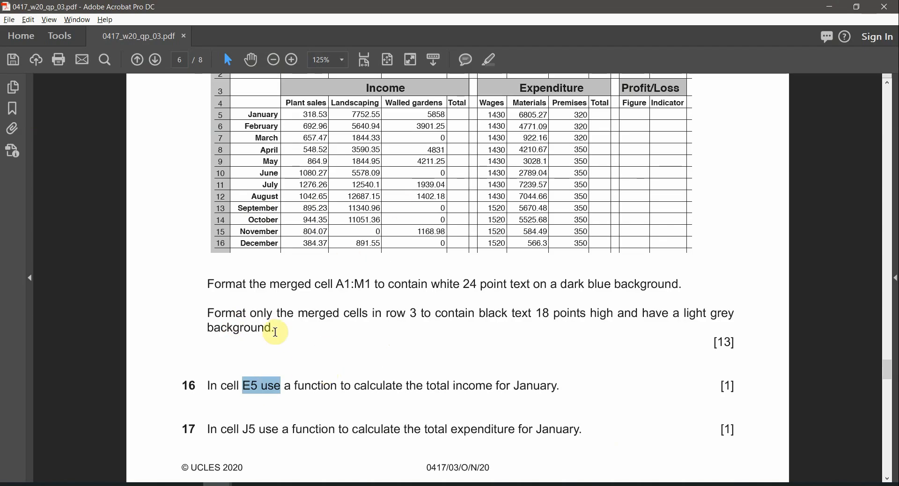
double_click(246, 386)
left_click(487, 63)
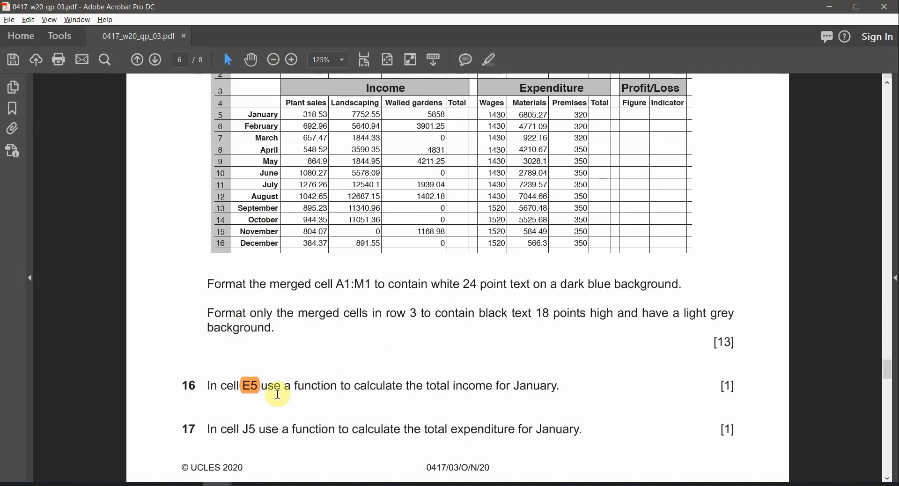
scroll(278, 397, "down", 1)
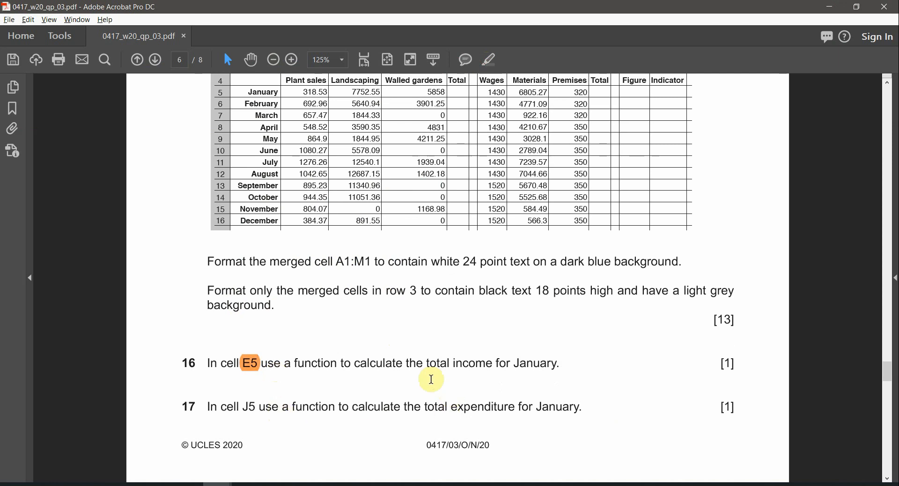
left_click_drag(424, 363, 540, 369)
key("alt+Tab")
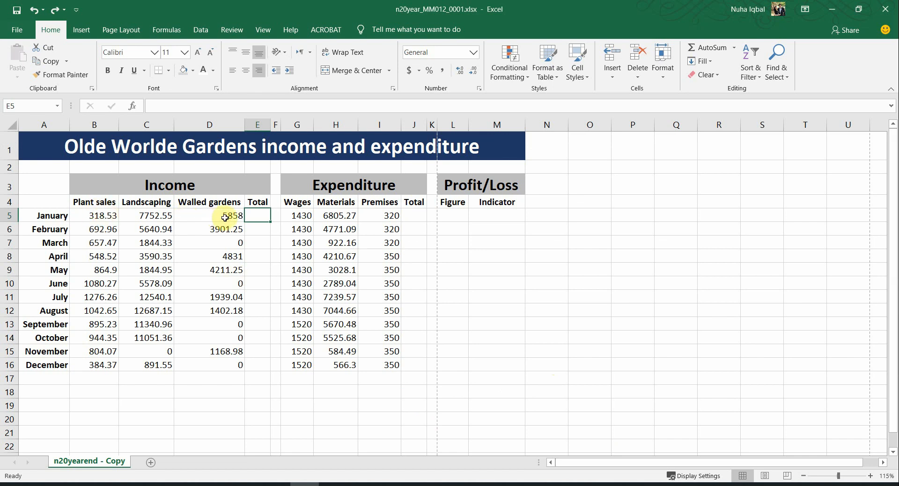
Step: Identify January's income cells B5:D5 and target cell E5, rechecking question 16's function wording
left_click_drag(99, 215, 183, 222)
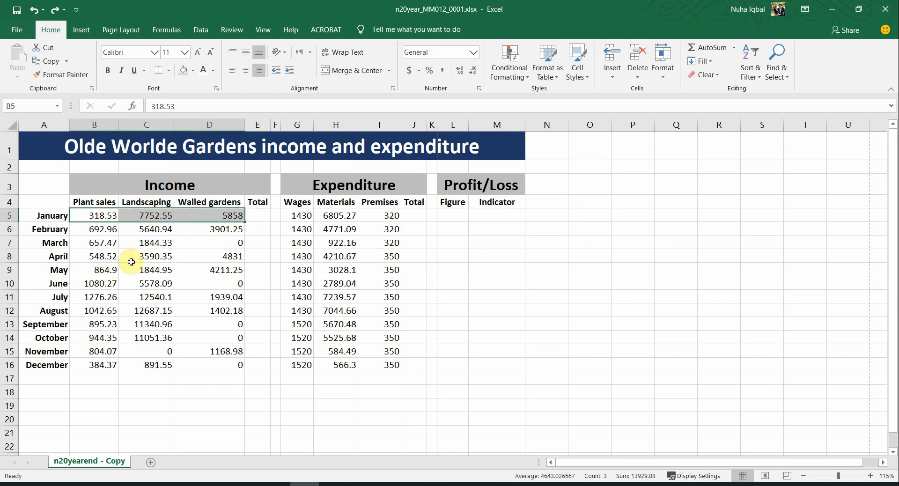
left_click(263, 215)
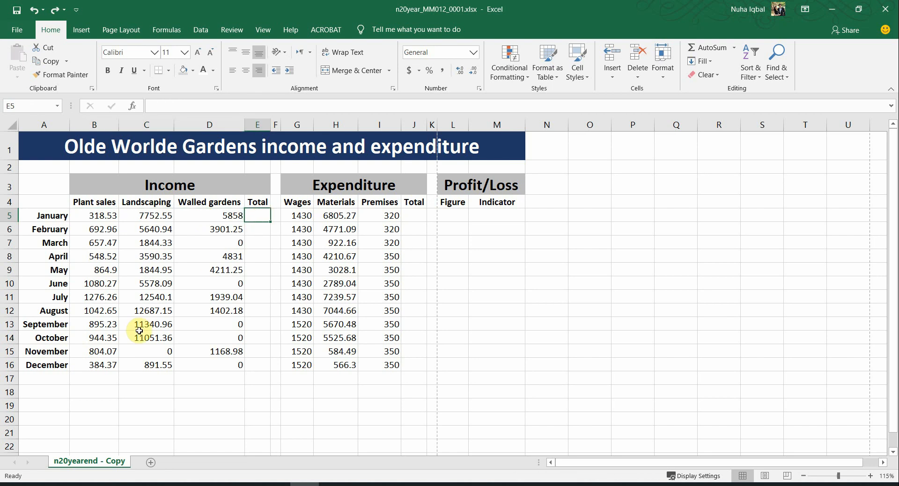
key("alt+Tab")
double_click(316, 363)
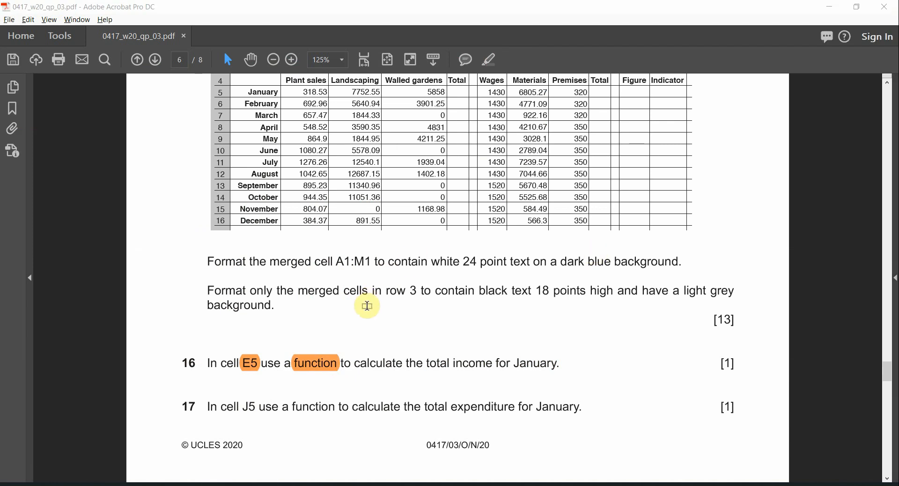
key("alt+Tab")
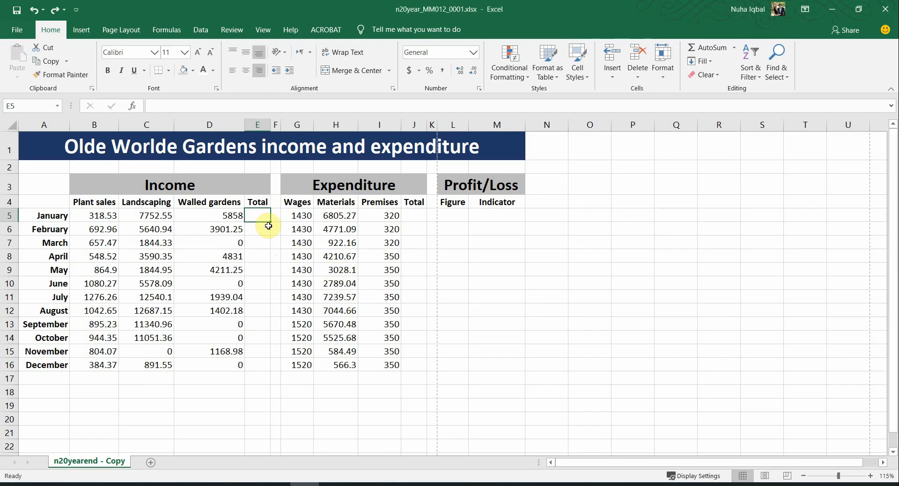
type("=")
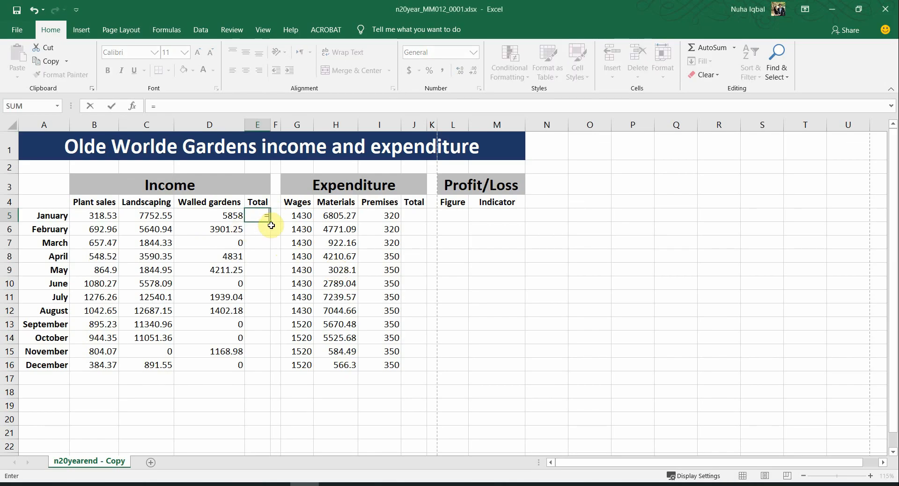
key("Escape")
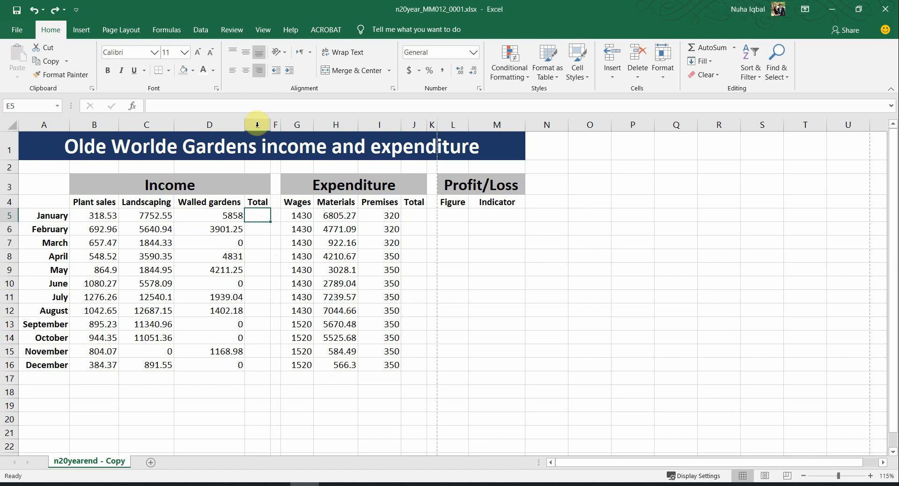
Step: Widen column E and enter =SUM(B5:D5) in E5, giving 13929.08
left_click_drag(271, 129, 305, 129)
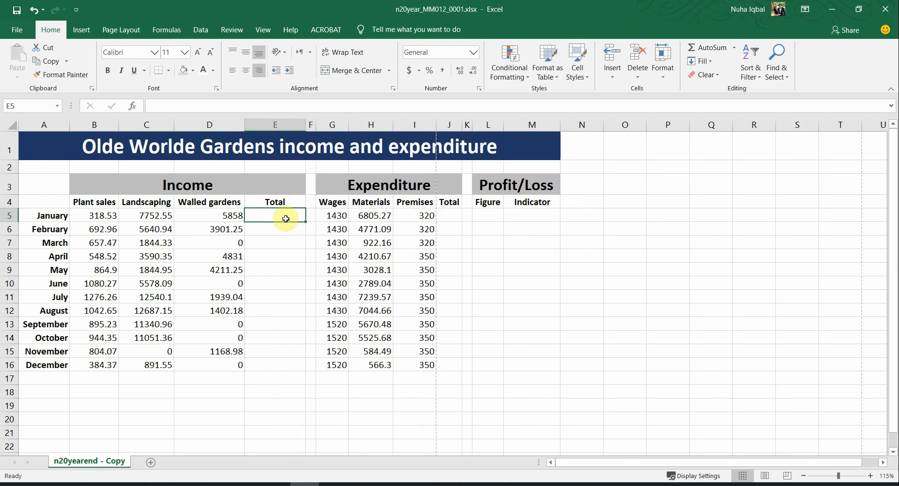
scroll(284, 216, "up", 2, "ctrl")
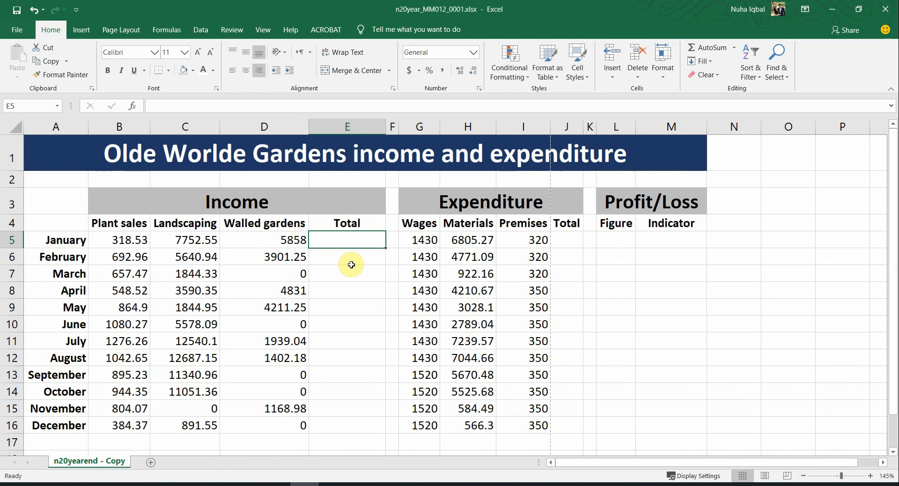
type("=sum")
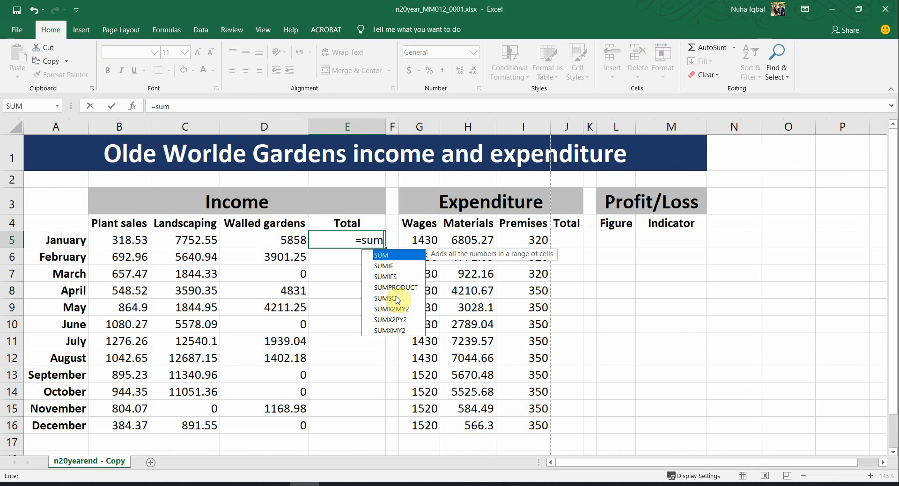
type("(")
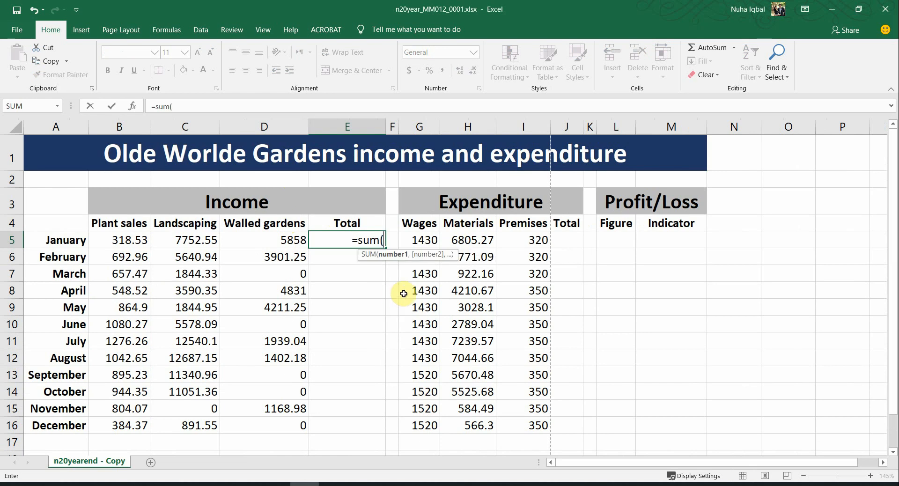
left_click_drag(120, 239, 235, 244)
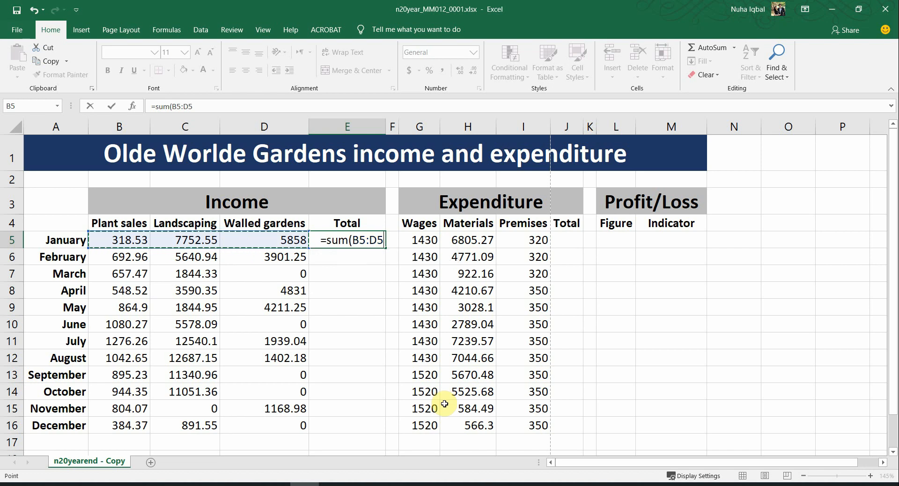
key("Return")
left_click(359, 233)
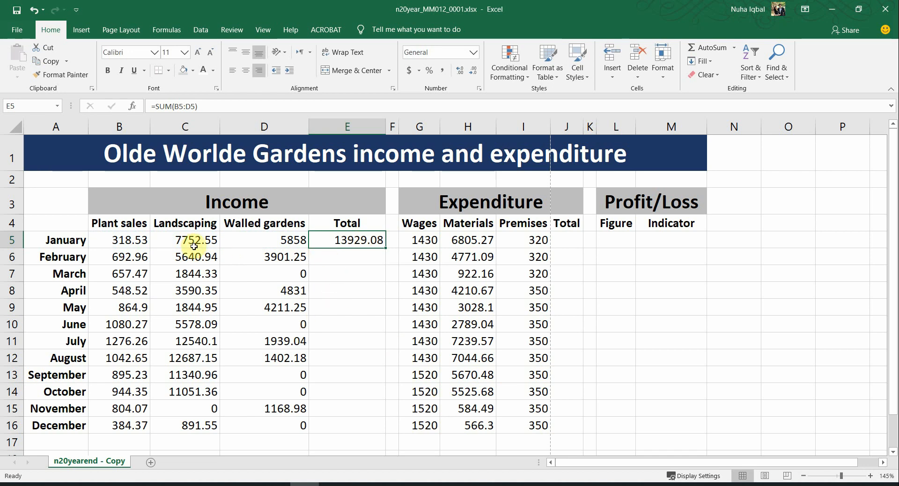
Step: Review the income and expenditure blocks, recheck E5's formula, and return to the question paper
left_click_drag(139, 240, 331, 421)
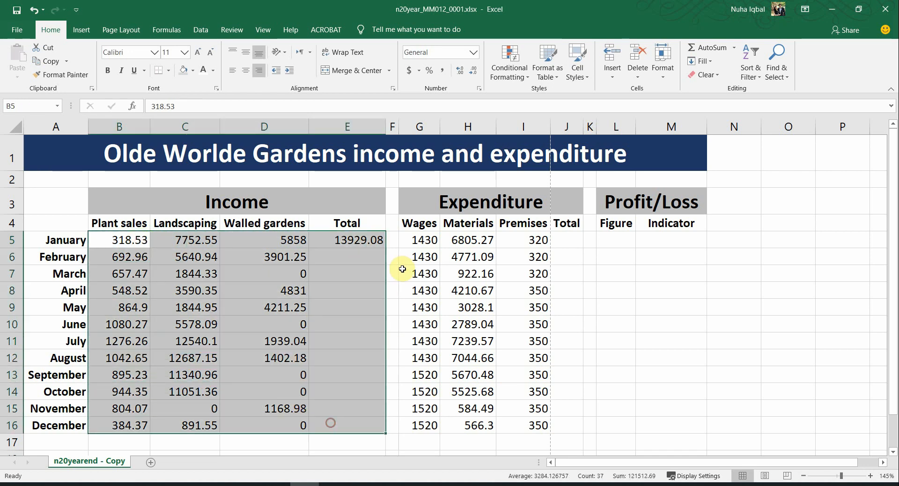
left_click_drag(430, 239, 705, 433)
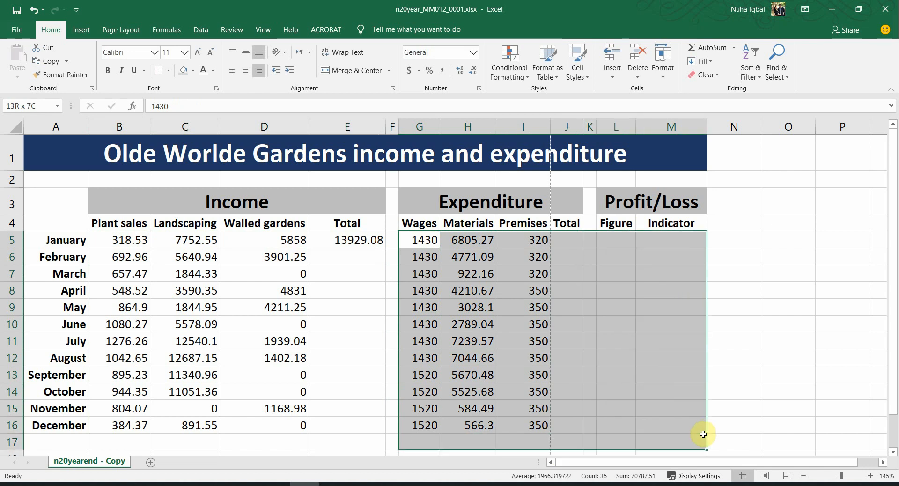
left_click(324, 289)
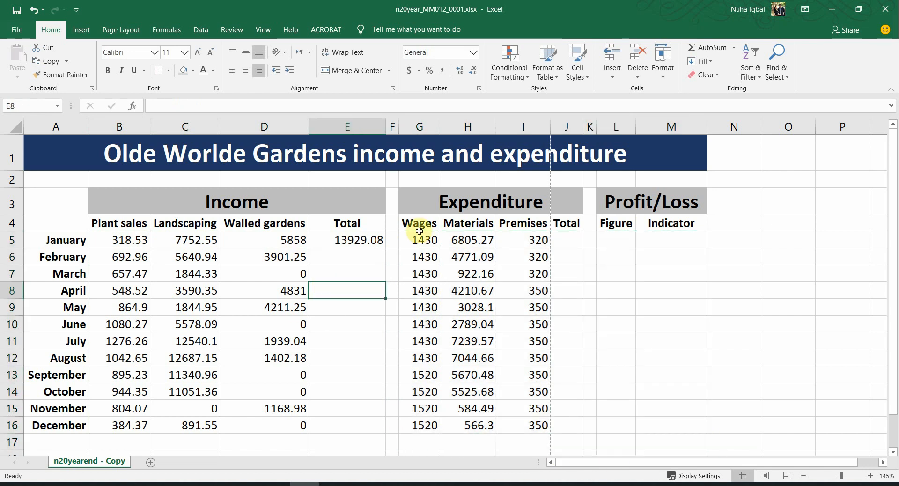
left_click(359, 239)
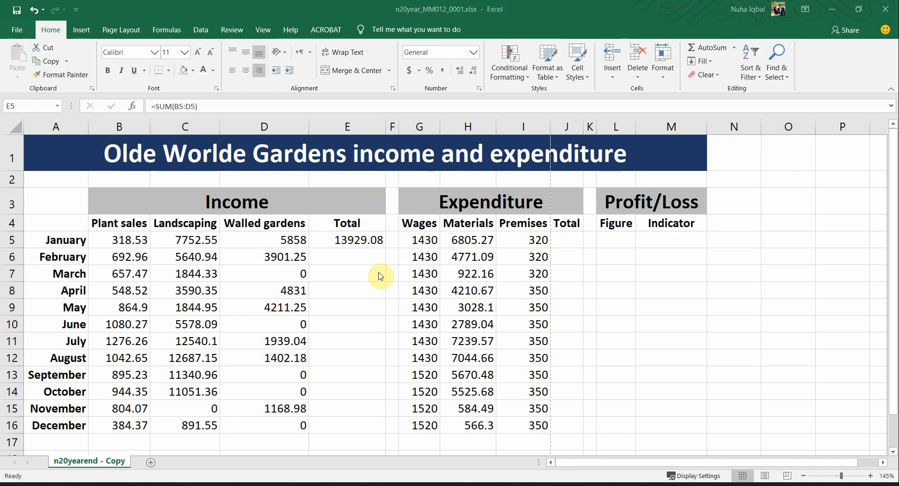
key("alt+Tab")
scroll(375, 386, "down", 5)
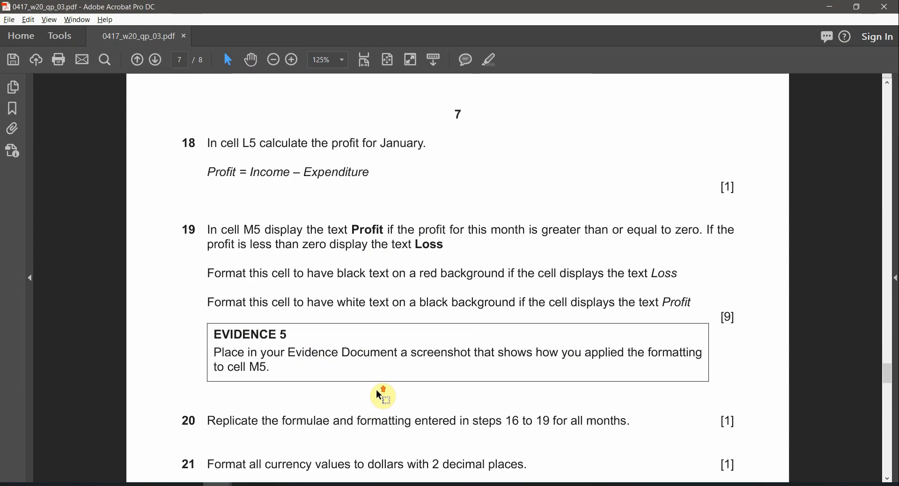
Step: Highlight J5 and the word function in question 17 in orange
scroll(375, 389, "up", 5)
double_click(249, 400)
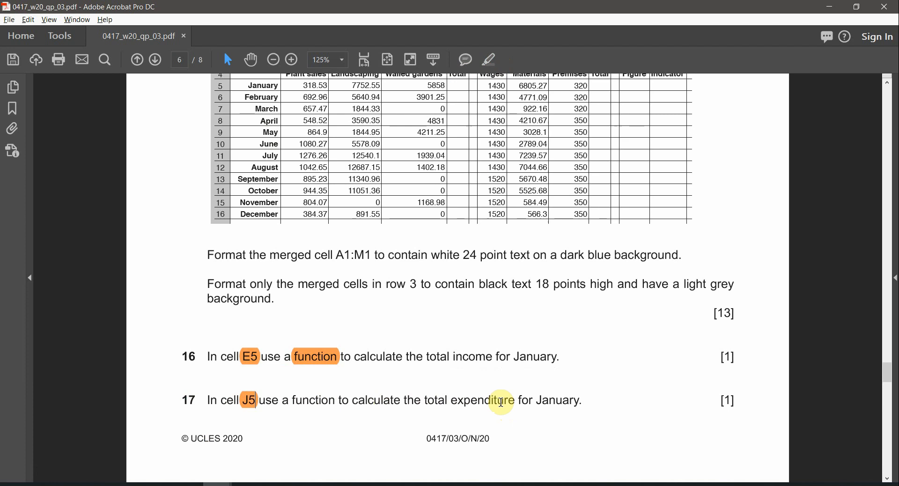
key("alt+Tab")
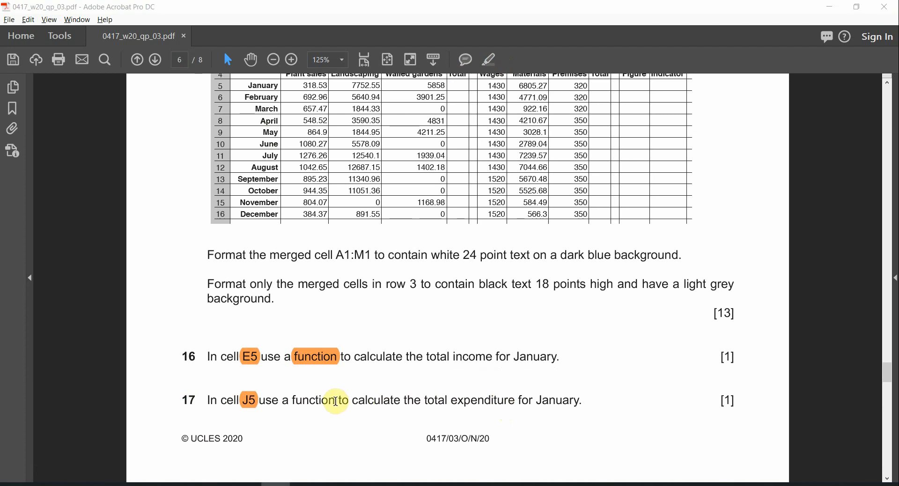
double_click(314, 400)
left_click(494, 59)
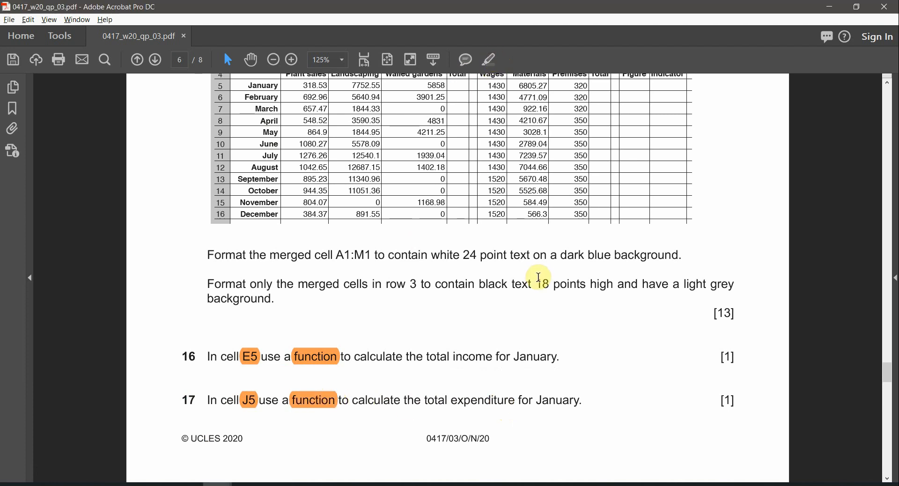
key("alt+Tab")
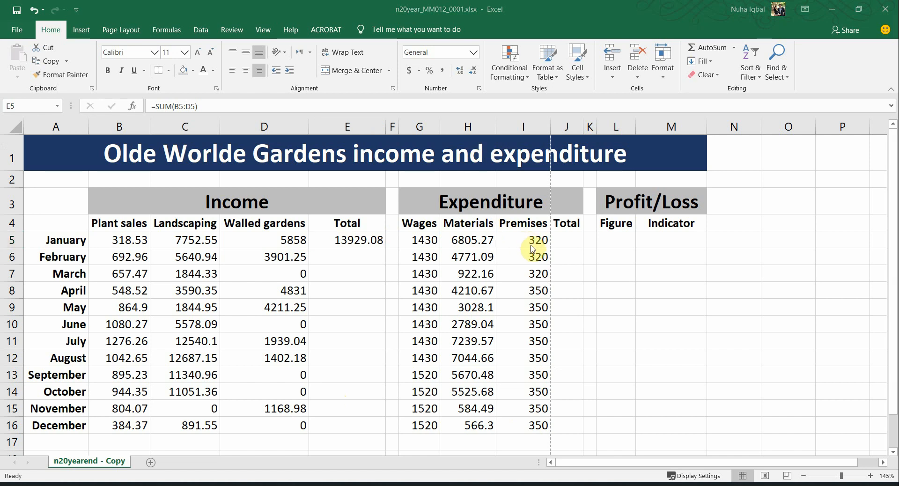
Step: Widen column J and enter =SUM(G5:I5) in J5, giving 8555.27
key("alt+Tab")
key("alt+Tab")
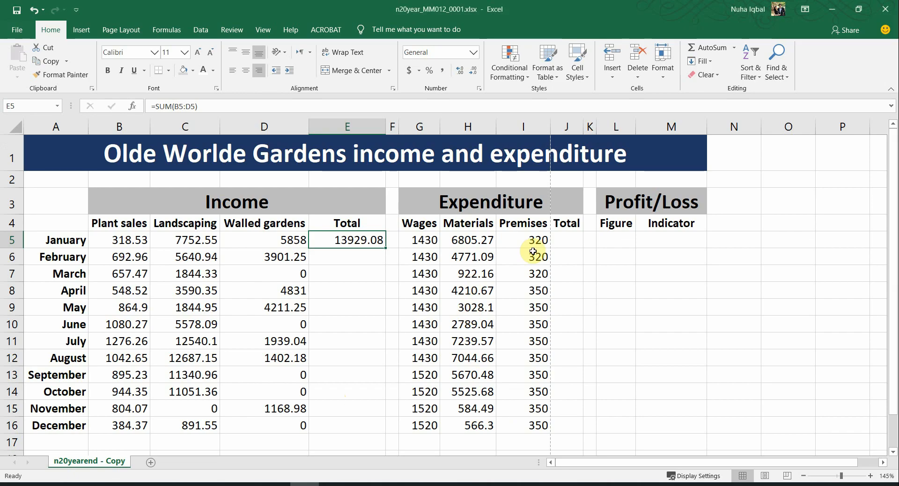
left_click(564, 241)
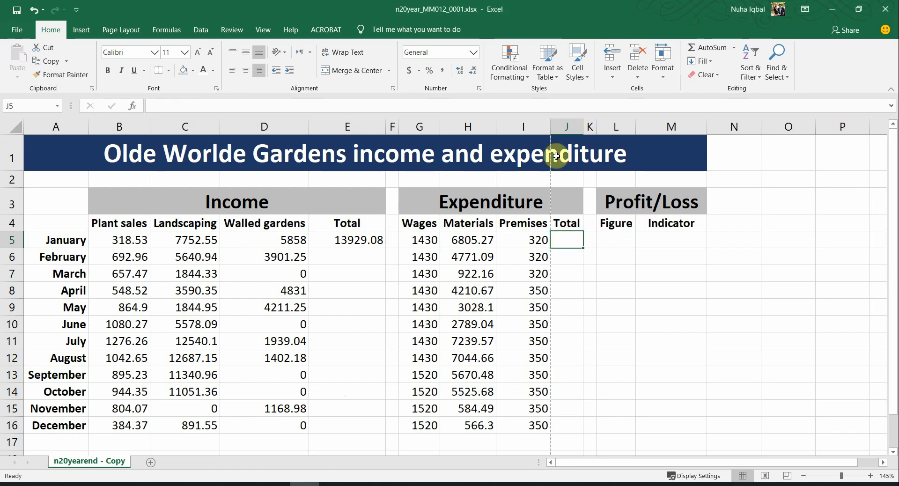
left_click_drag(584, 127, 621, 132)
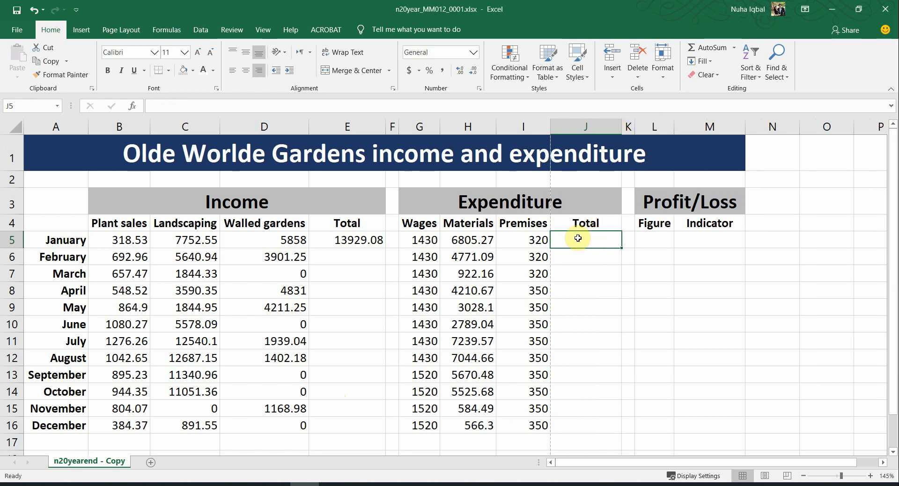
type("=")
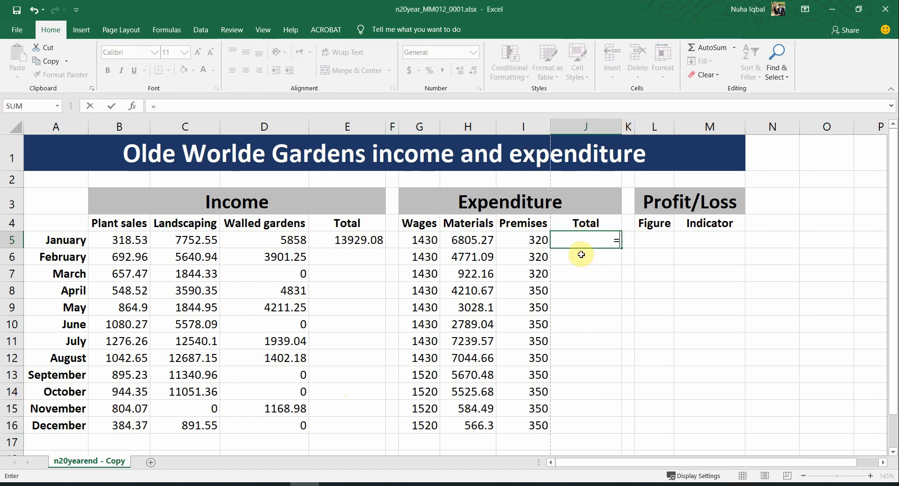
type("sum(")
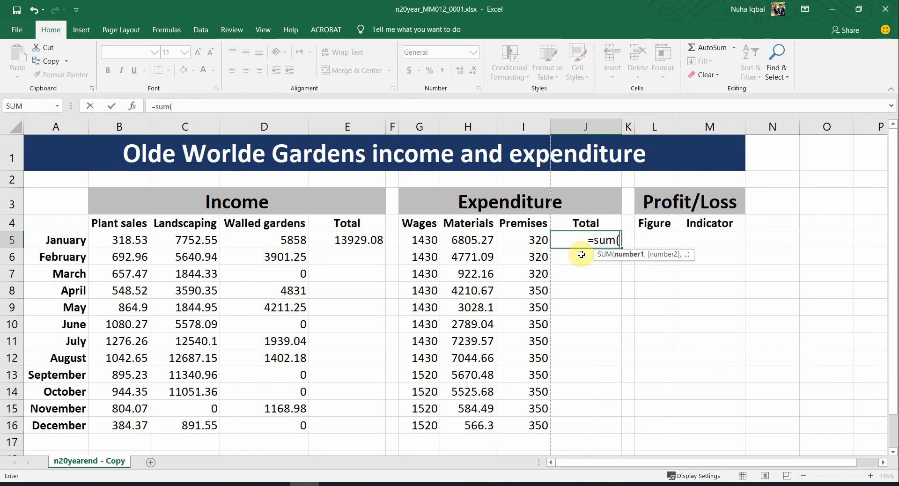
left_click_drag(424, 239, 503, 238)
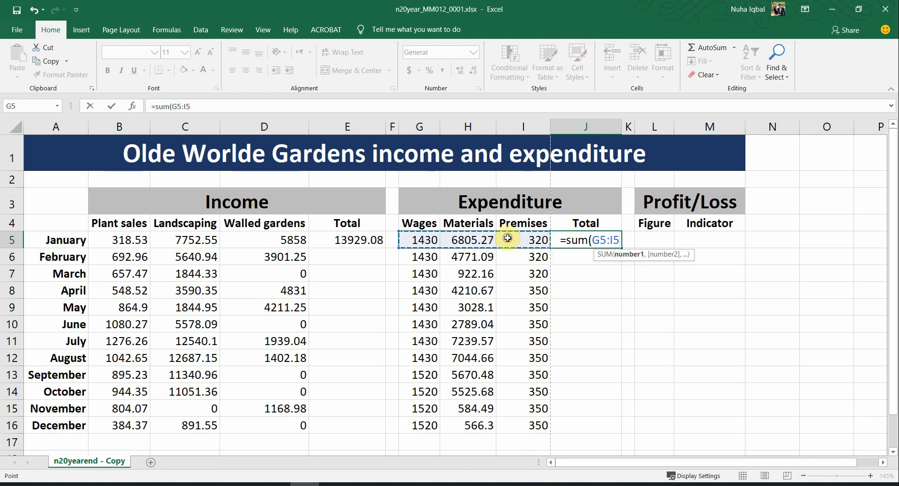
key("Return")
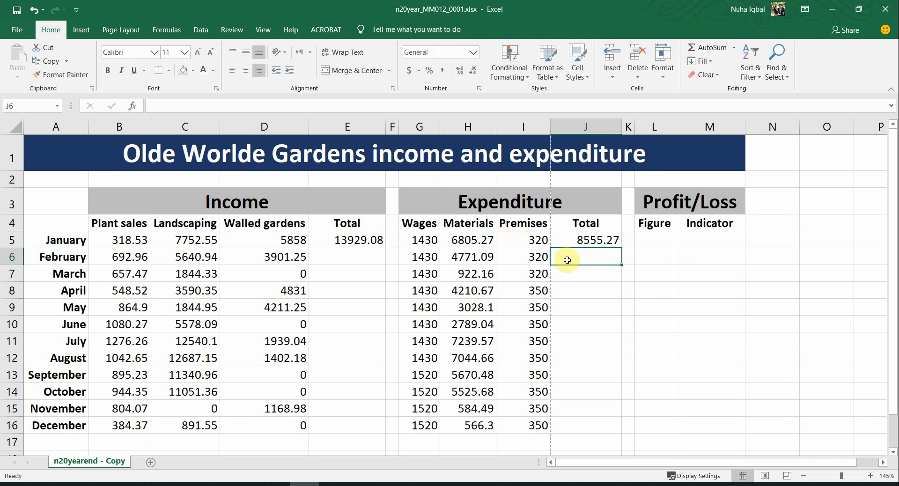
left_click(594, 238)
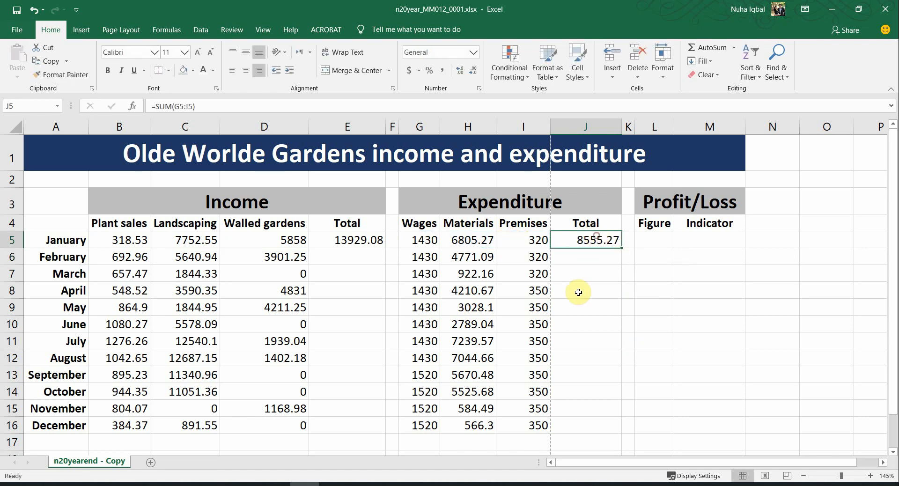
key("alt+Tab")
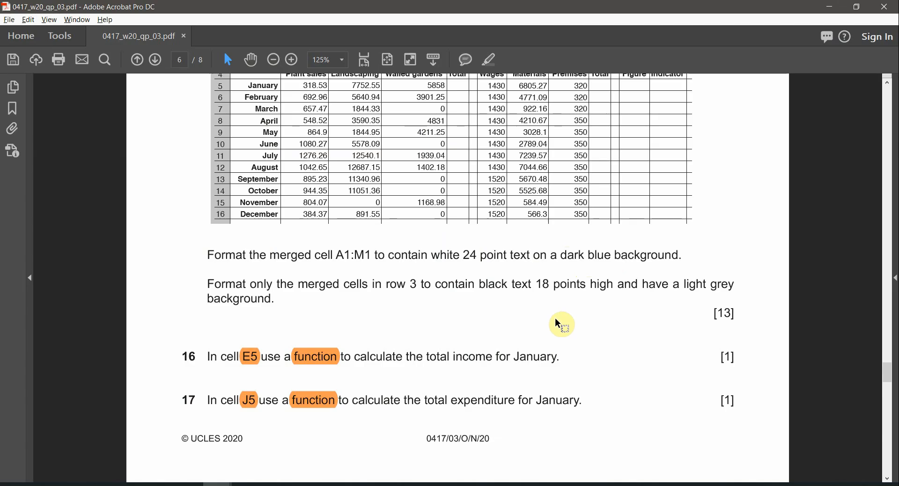
Step: Scroll to question 18 and highlight the word profit beside the L5 reference
scroll(557, 330, "down", 3)
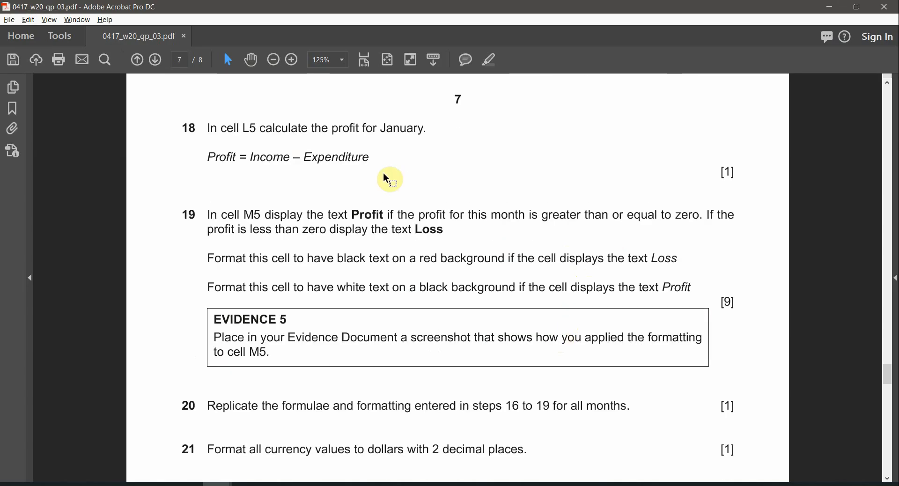
left_click_drag(237, 128, 275, 125)
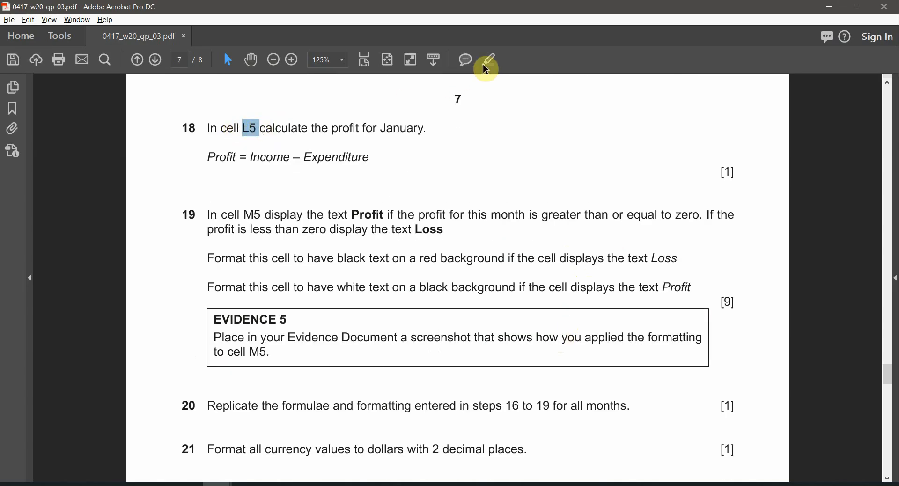
double_click(345, 128)
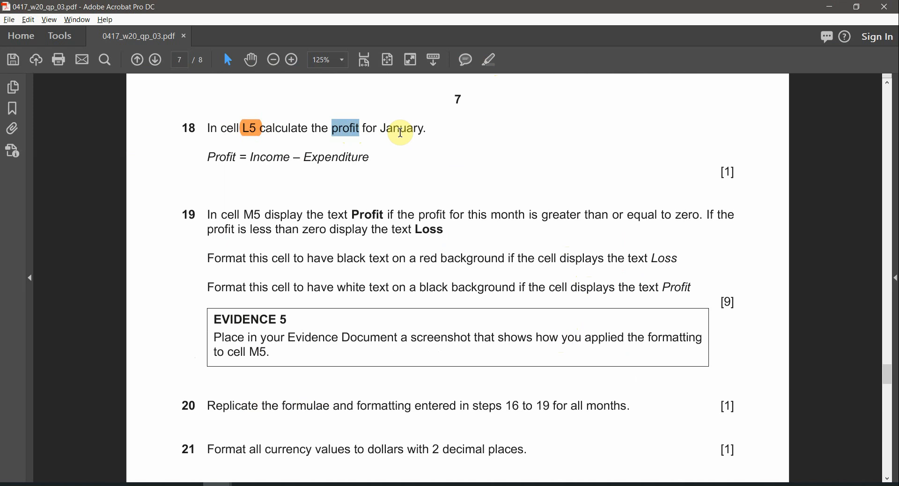
key("alt+Tab")
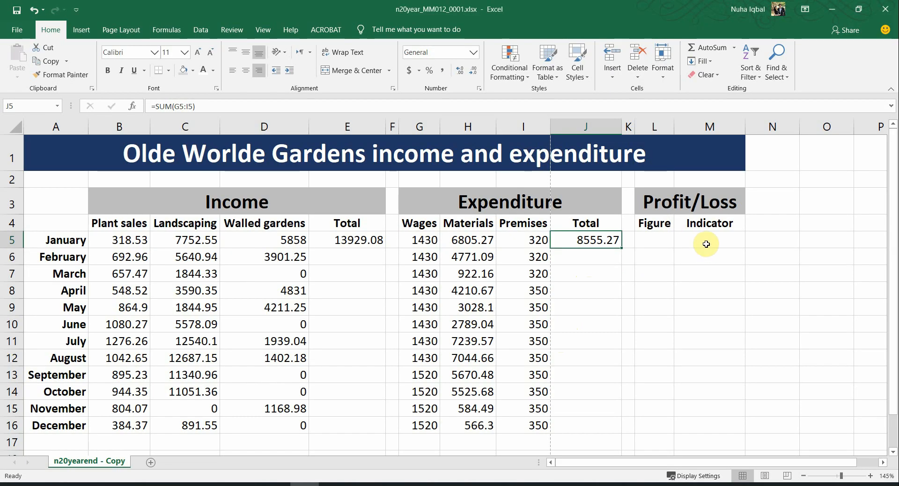
left_click(660, 236)
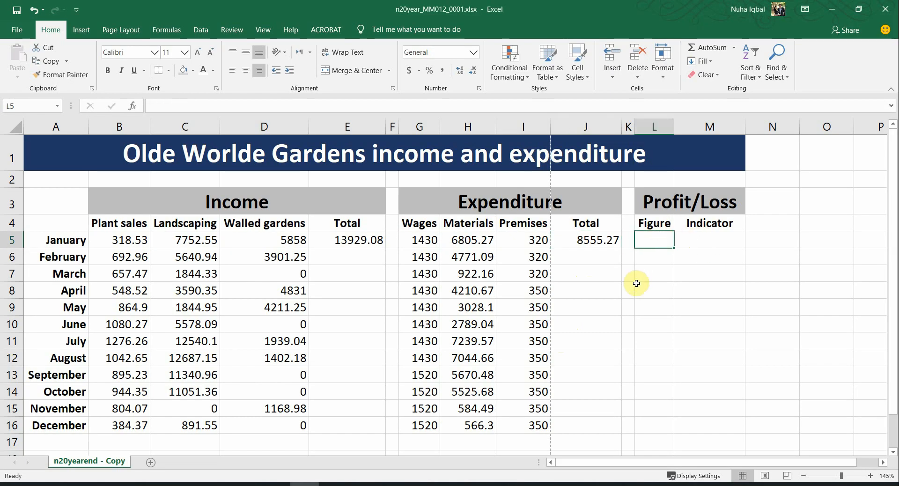
key("alt+Tab")
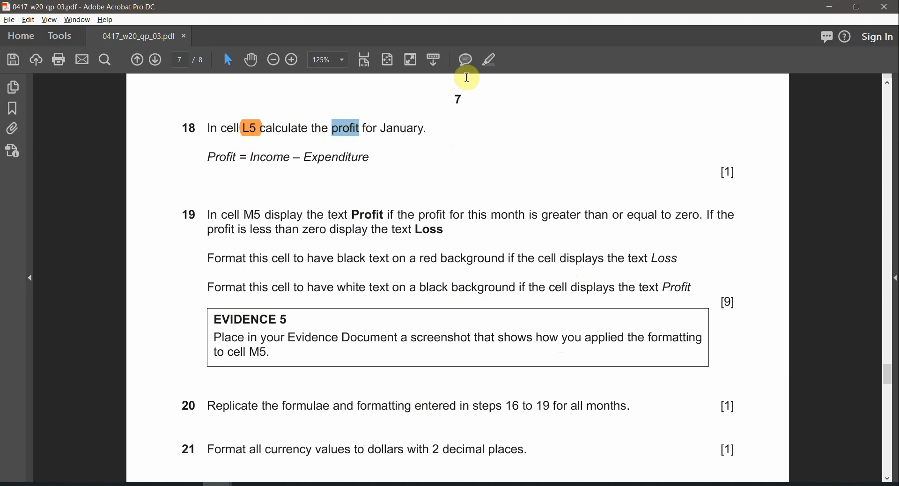
left_click(489, 59)
key("alt+Tab")
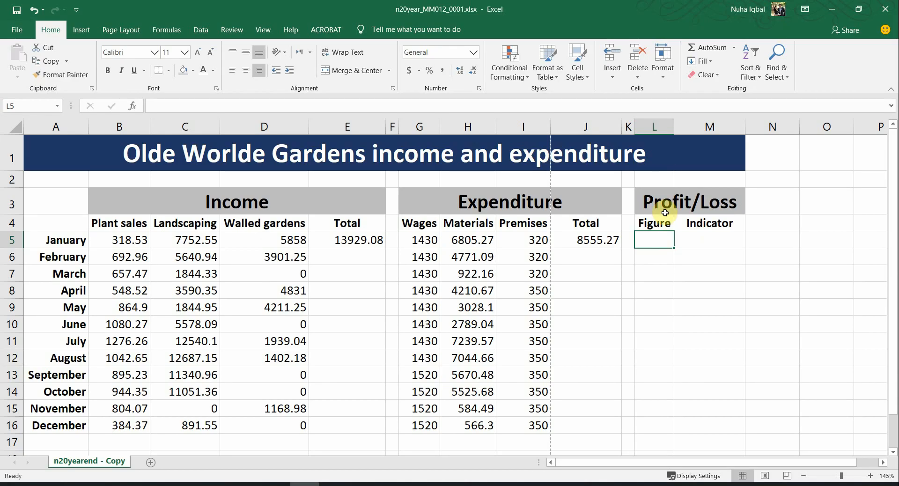
Step: Recheck question 18's Expenditure wording and the E5 and J5 totals, then select L5
left_click(658, 200)
left_click(652, 241)
key("alt+Tab")
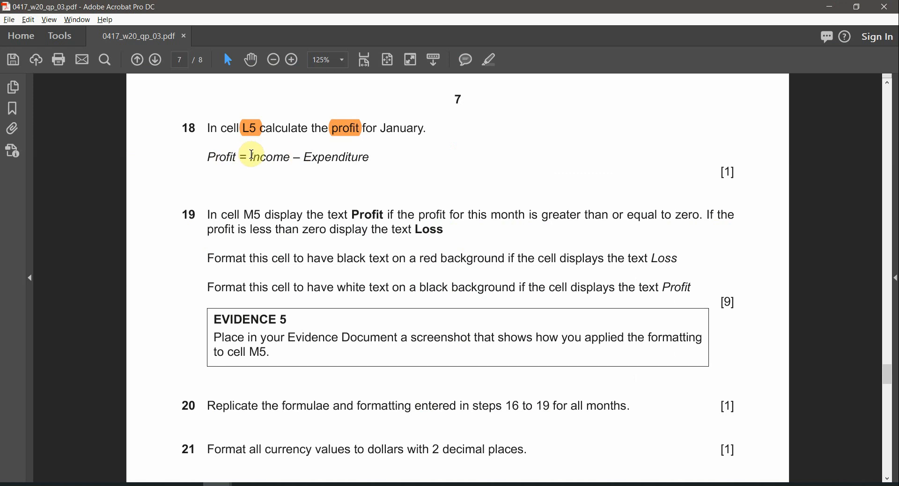
left_click_drag(251, 154, 359, 158)
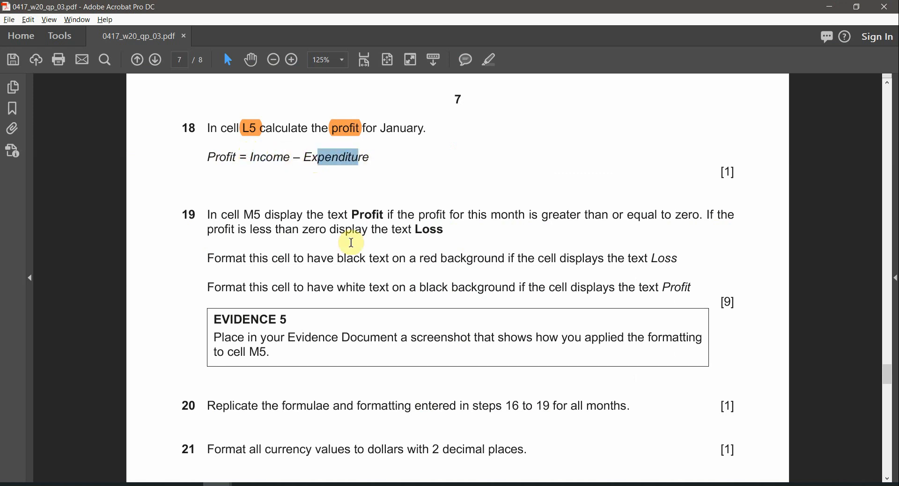
key("alt+Tab")
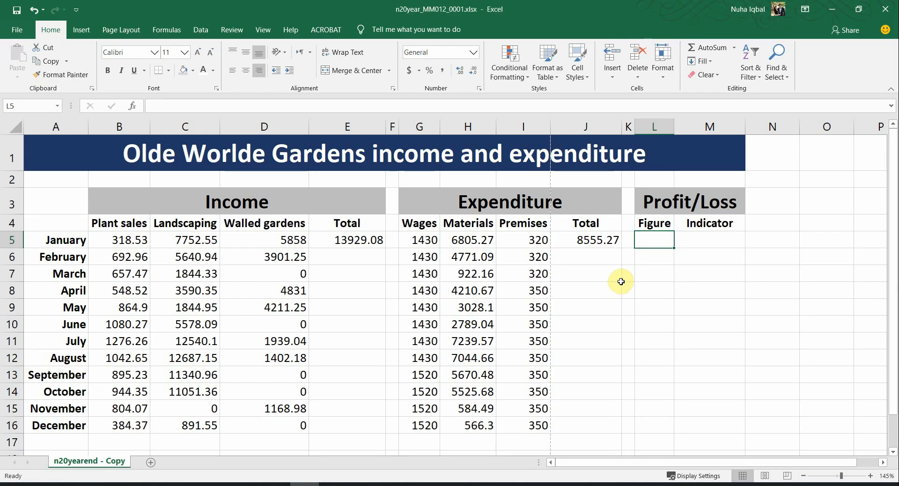
left_click(343, 240)
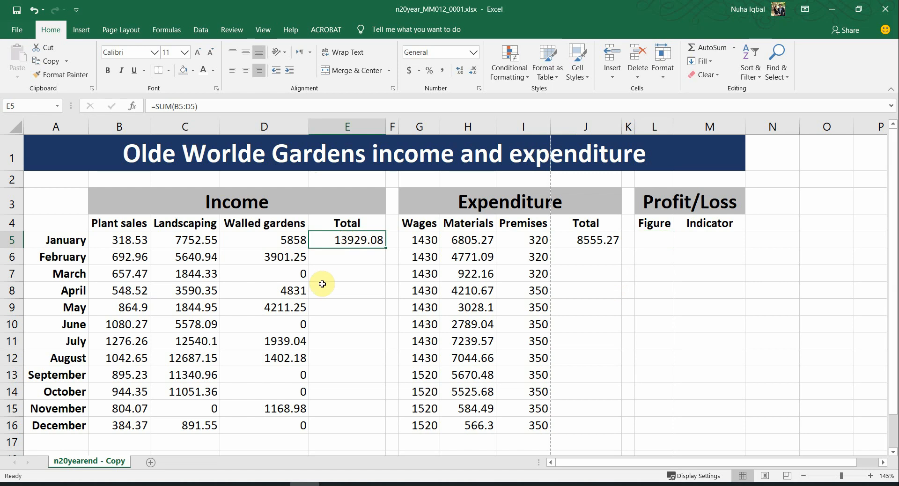
left_click(594, 238)
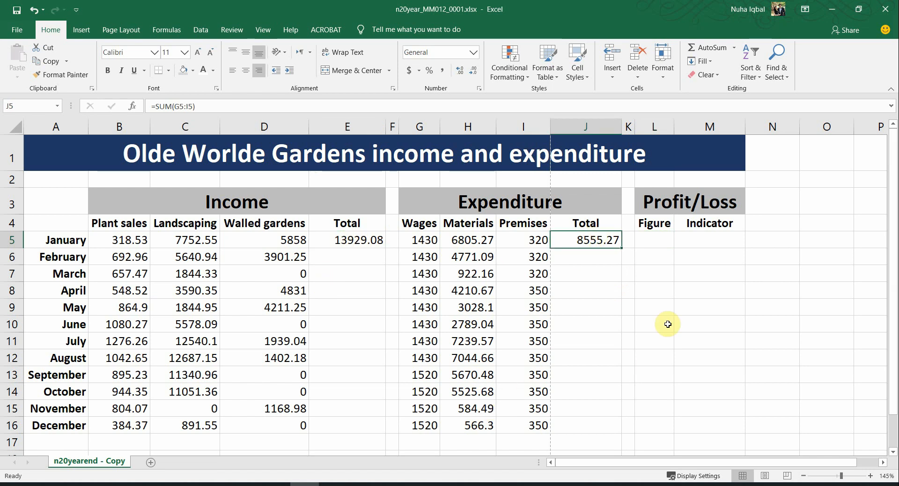
left_click(654, 244)
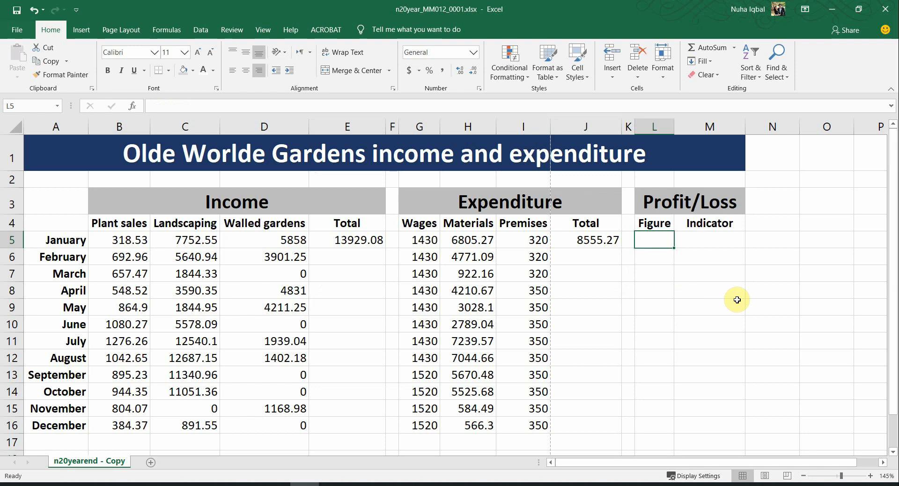
key("alt+Tab")
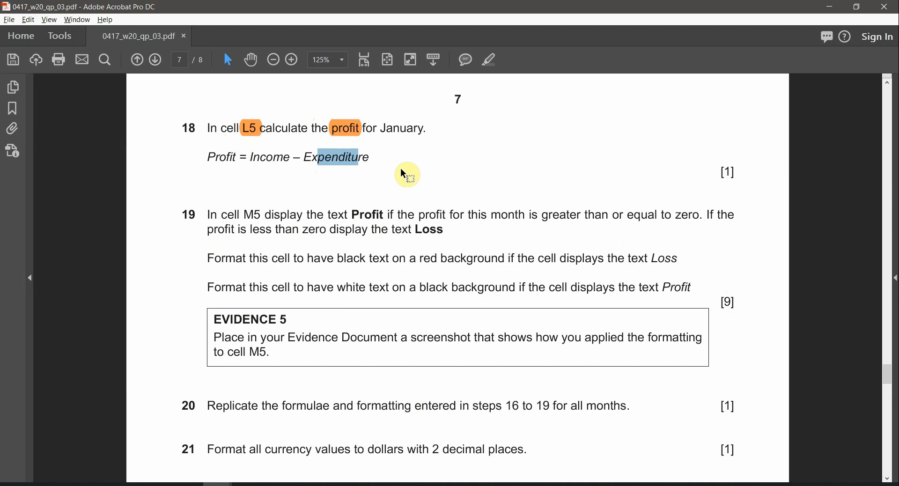
scroll(401, 169, "up", 1)
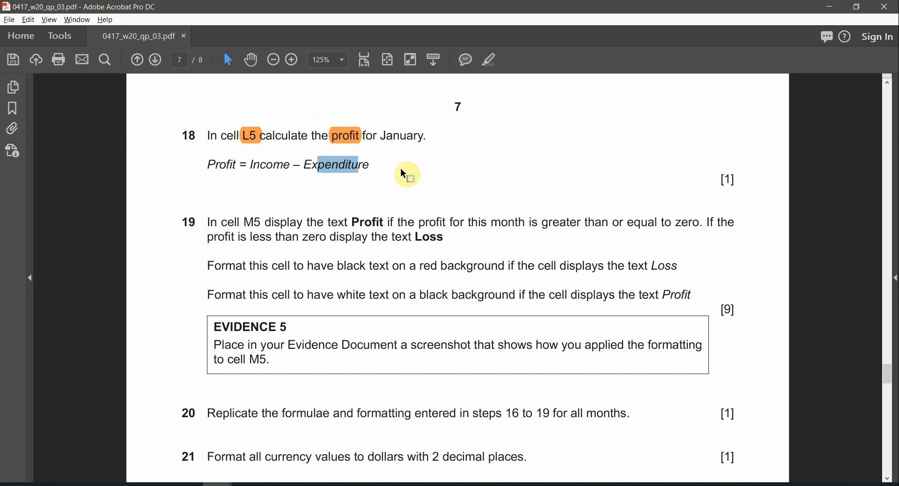
key("alt+Tab")
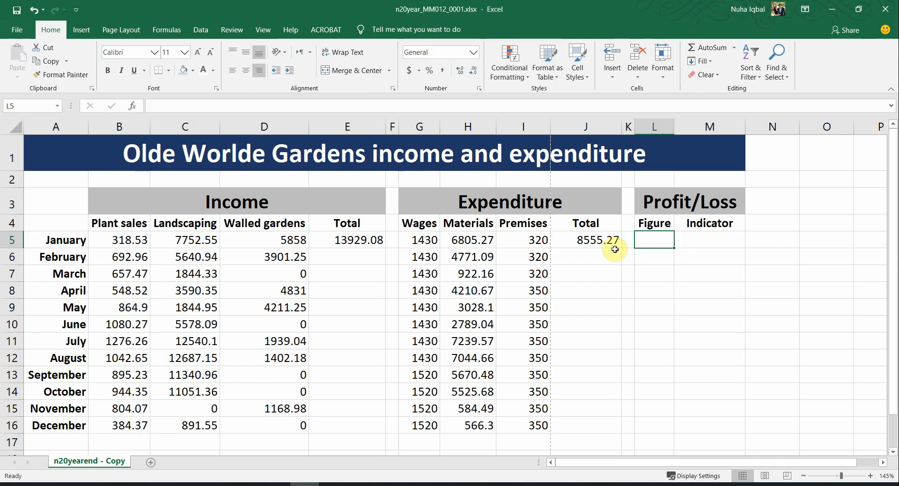
Step: Enter the January profit formula =E5-J5 in L5, giving 5373.8
type("=")
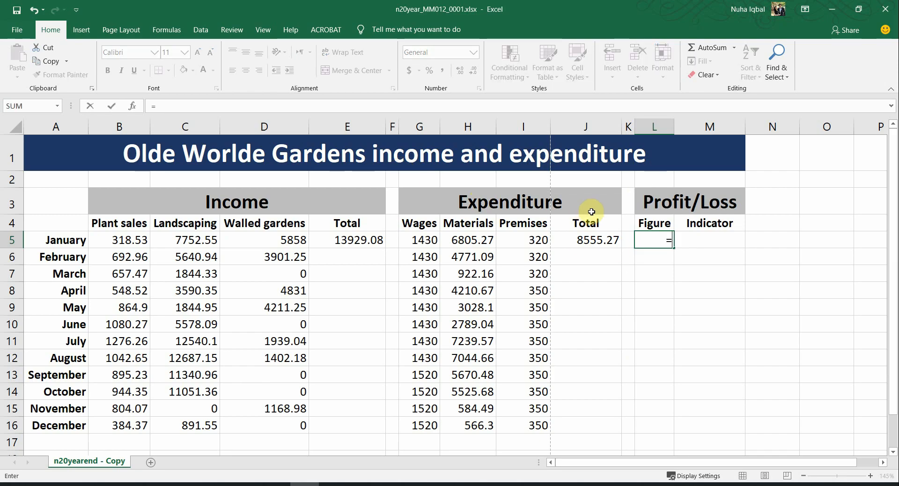
key("alt+Tab")
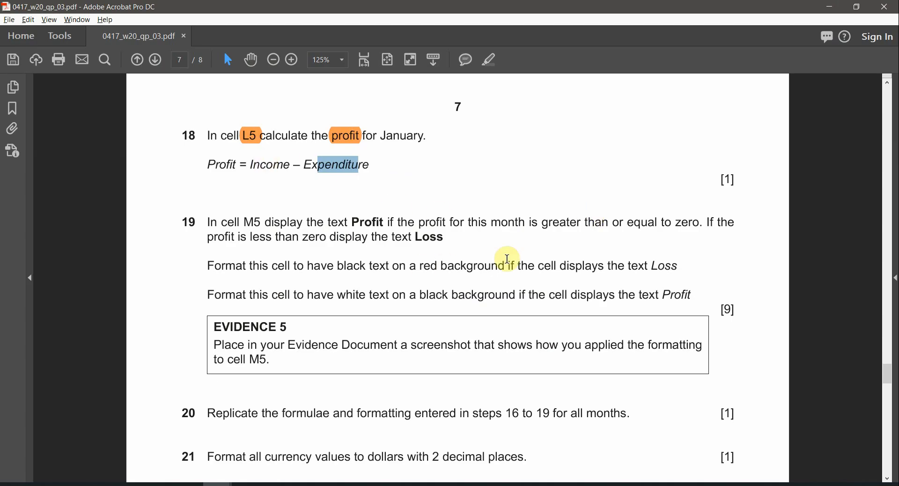
key("alt+Tab")
left_click(359, 240)
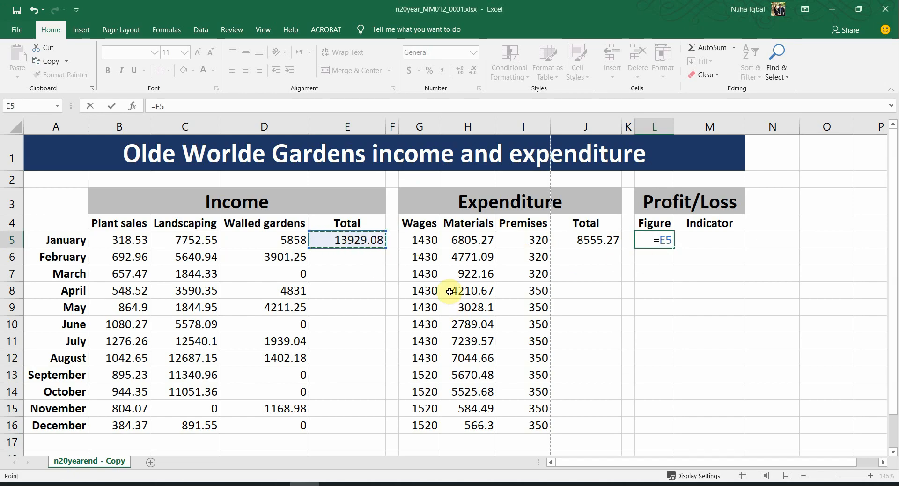
type("-")
key("alt+Tab")
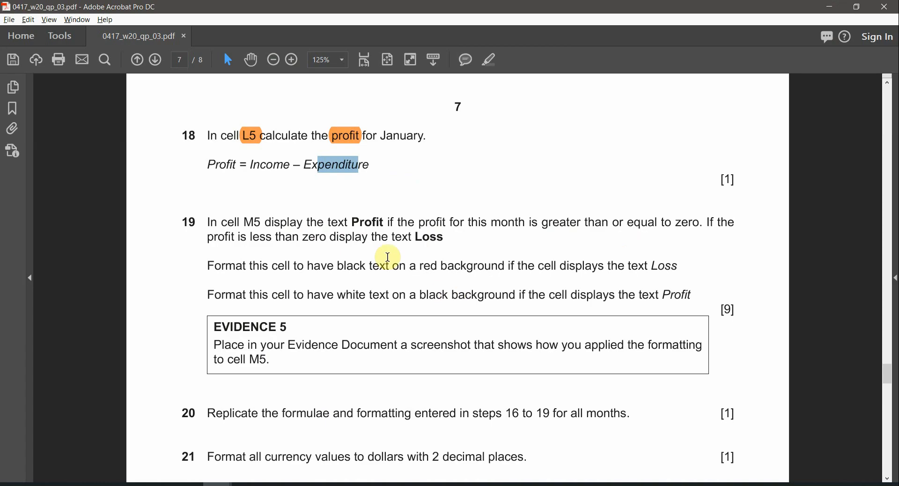
key("alt+Tab")
left_click(603, 238)
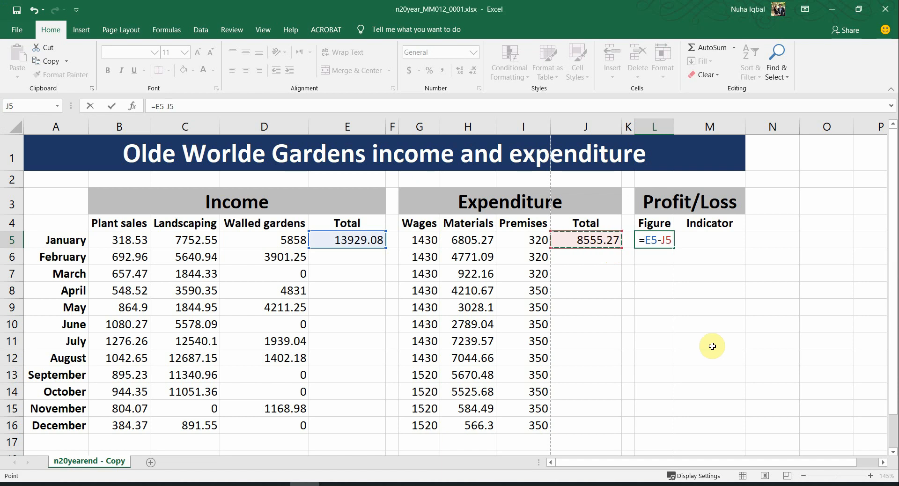
key("Return")
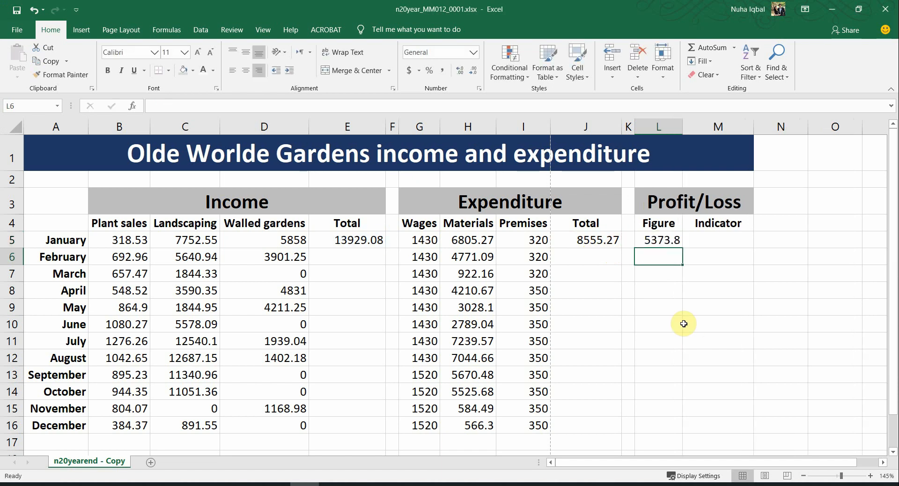
left_click(658, 241)
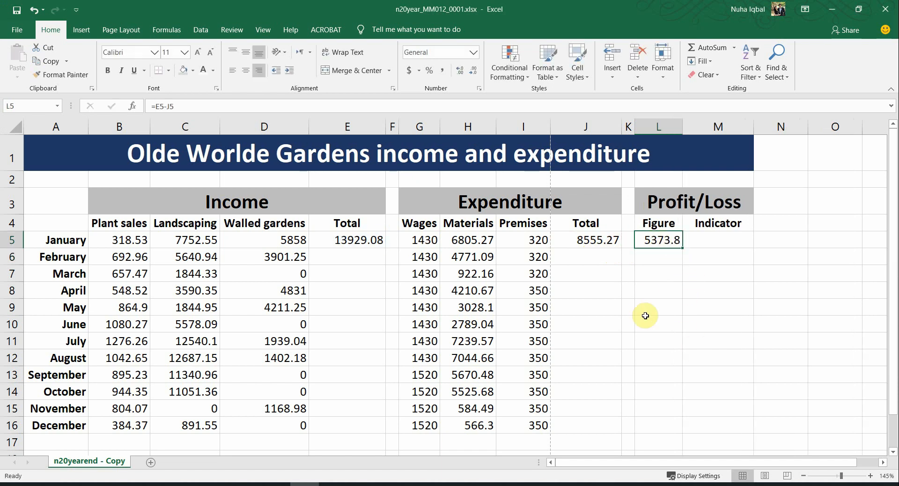
key("alt+Tab")
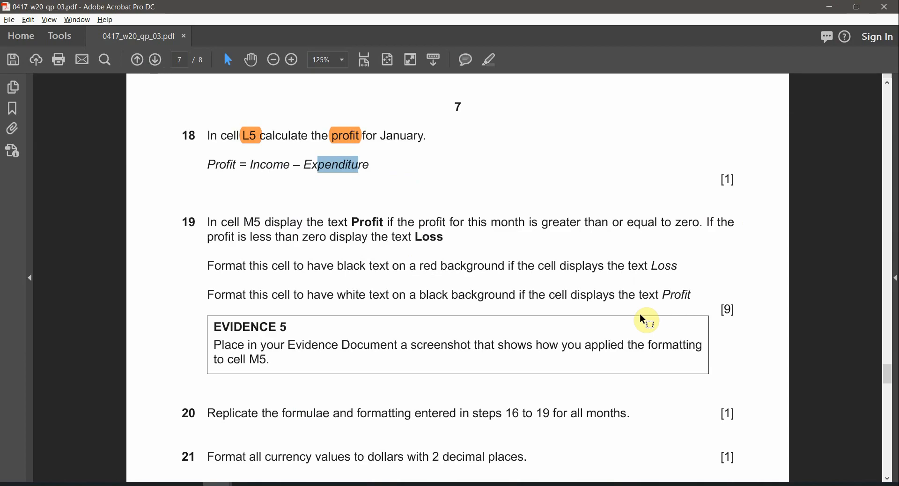
Step: Highlight M5 and the word Profit in question 19, and select cell M5 in Excel
double_click(252, 221)
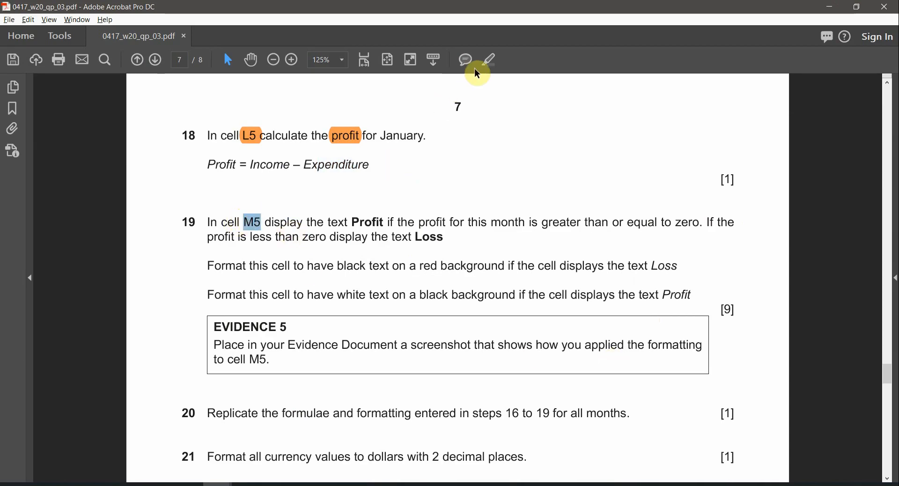
left_click(489, 60)
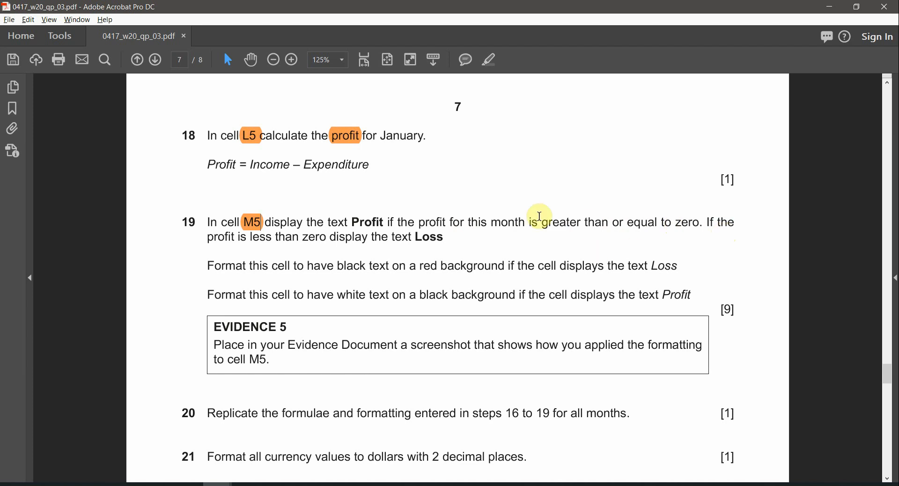
double_click(373, 219)
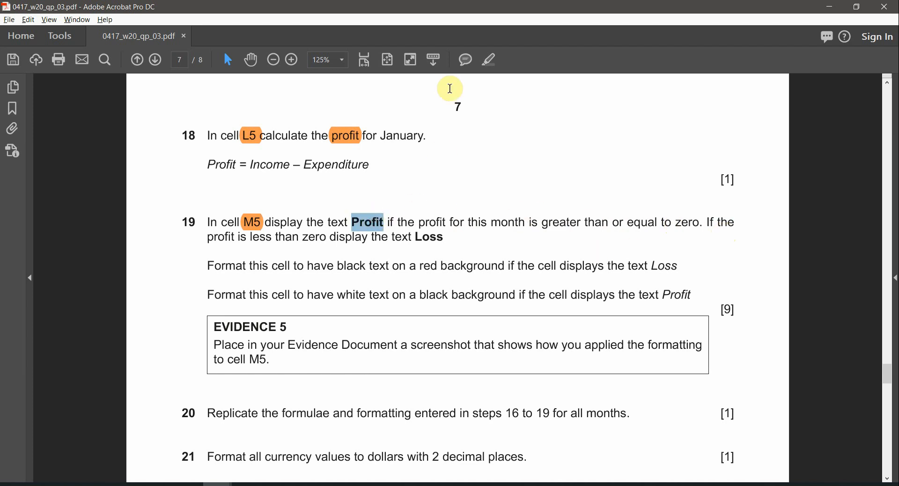
left_click(490, 59)
key("alt+Tab")
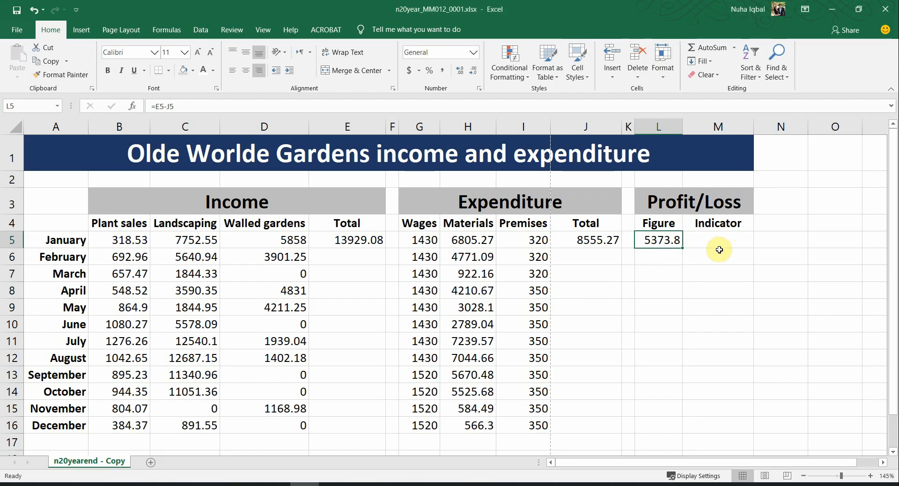
left_click(713, 243)
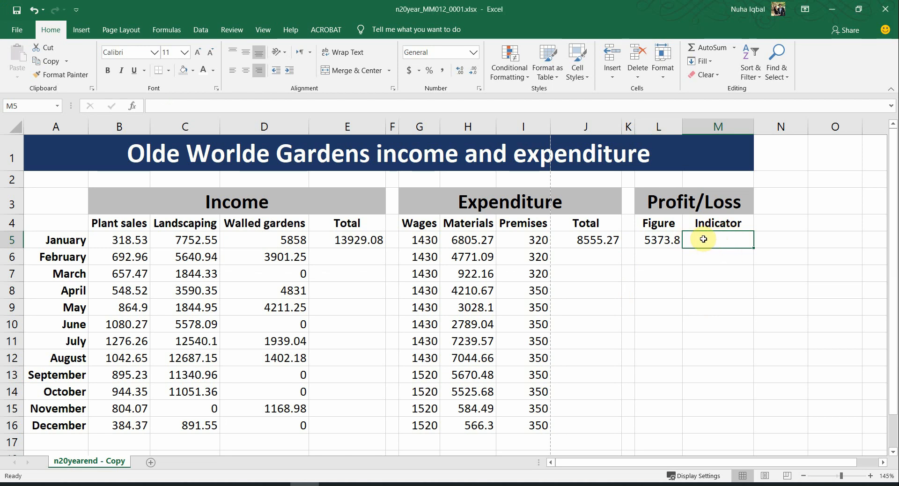
key("alt+Tab")
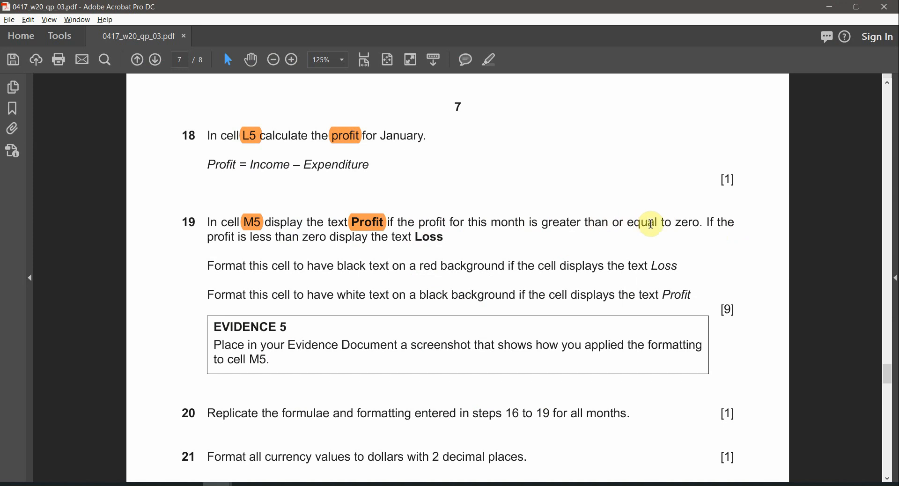
Step: Reread question 19's conditions: Profit when zero or more, otherwise Loss
mouse_move(661, 226)
left_mouse_down()
mouse_move(698, 228)
mouse_move(656, 230)
left_mouse_up()
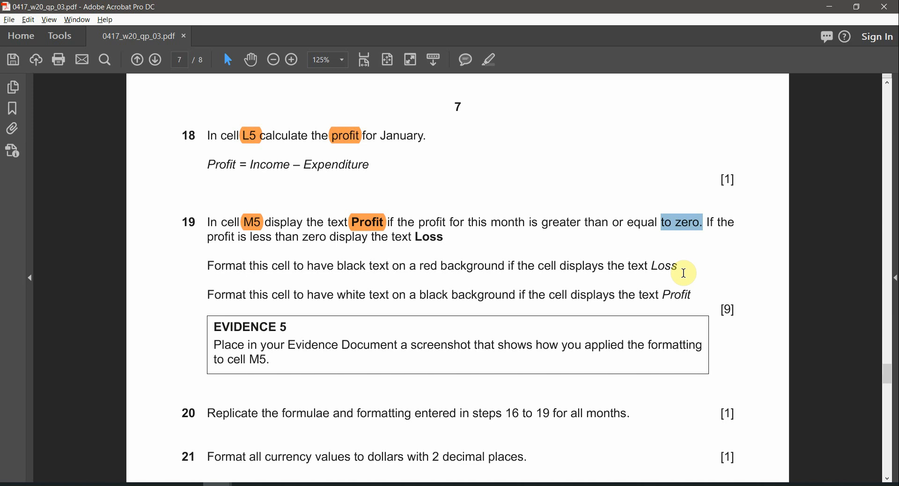
key("alt+Tab")
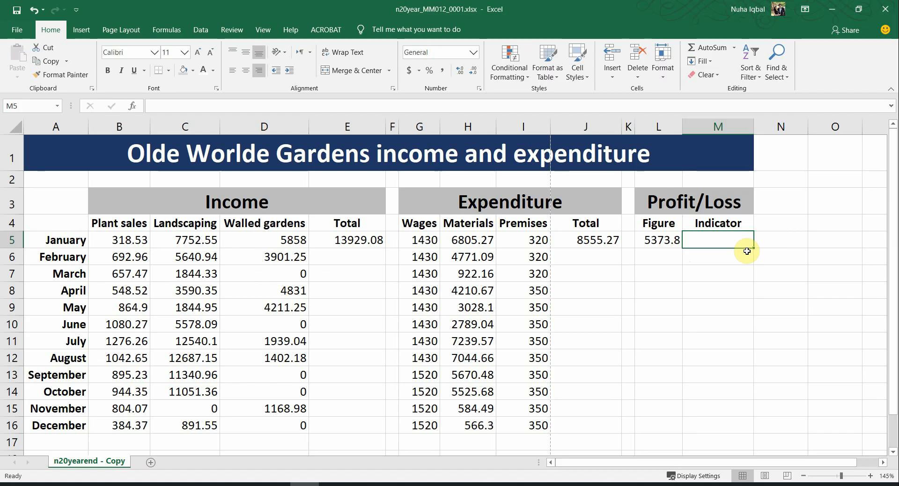
key("alt+Tab")
left_click(445, 223)
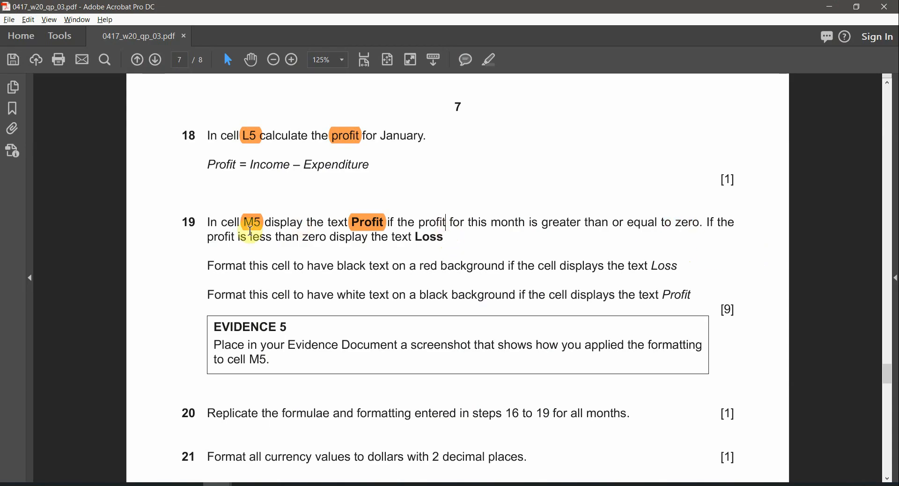
double_click(369, 224)
left_click(867, 230)
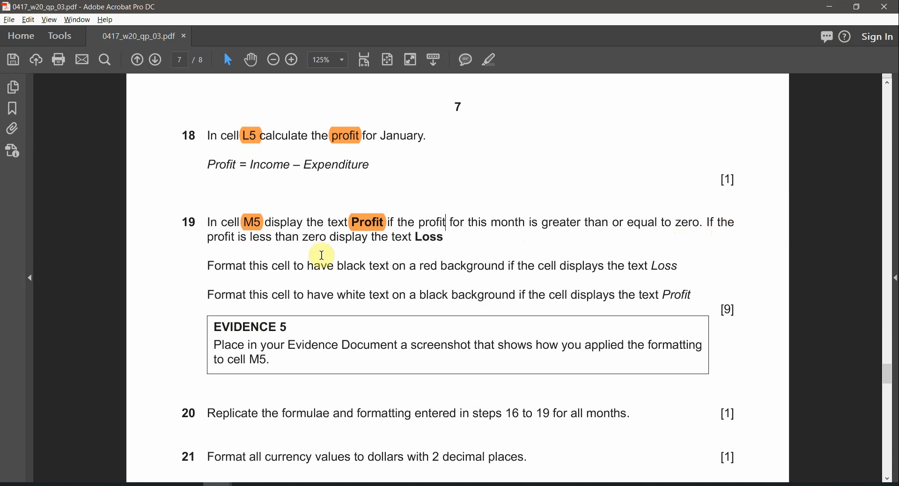
left_click_drag(704, 222, 672, 223)
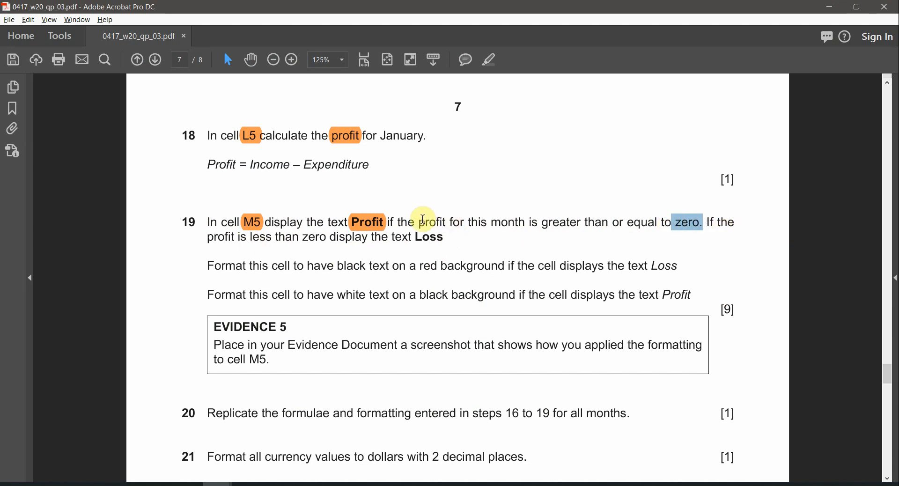
left_click_drag(424, 222, 452, 225)
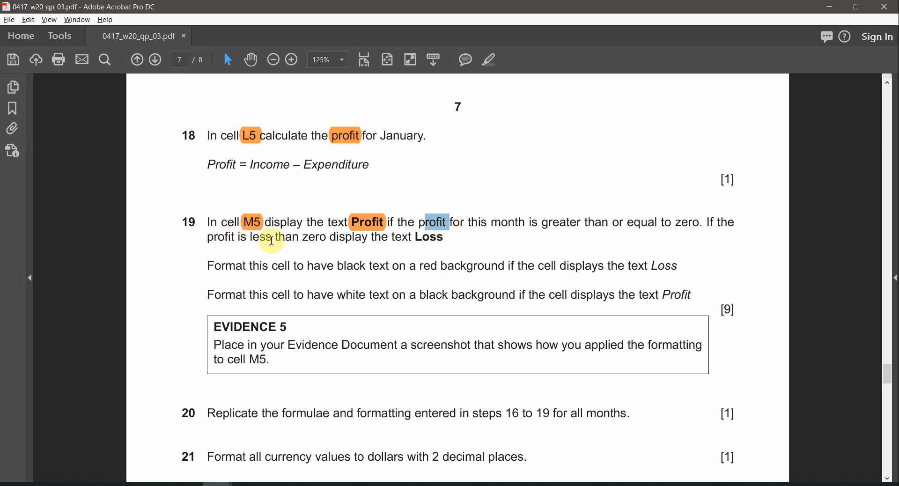
left_click_drag(294, 241, 367, 240)
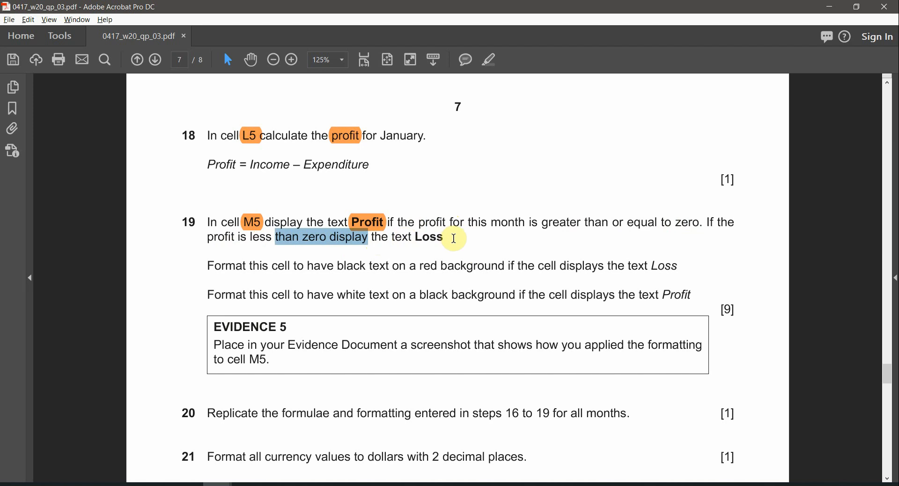
double_click(428, 238)
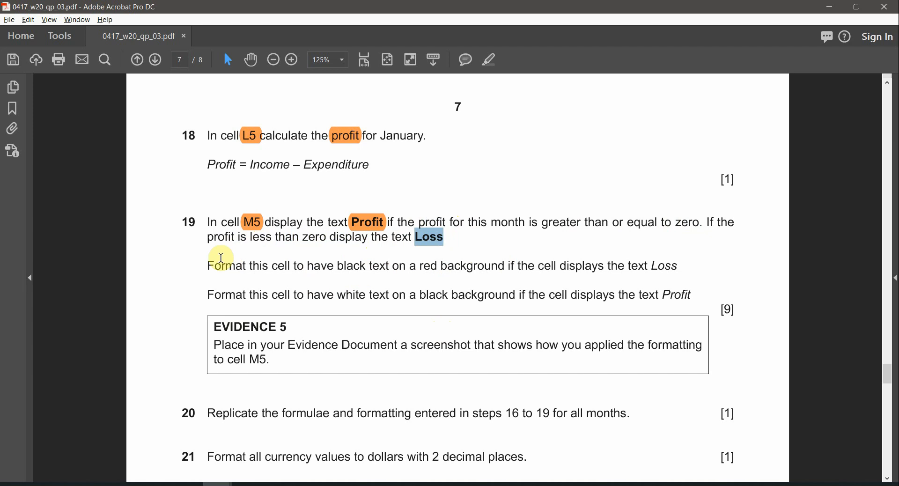
left_click_drag(221, 258, 221, 294)
left_click_drag(211, 221, 412, 238)
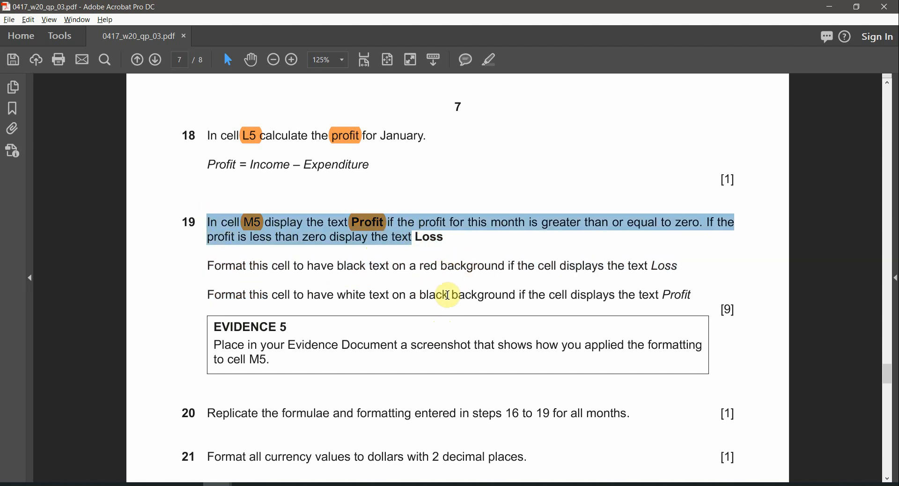
key("alt+Tab")
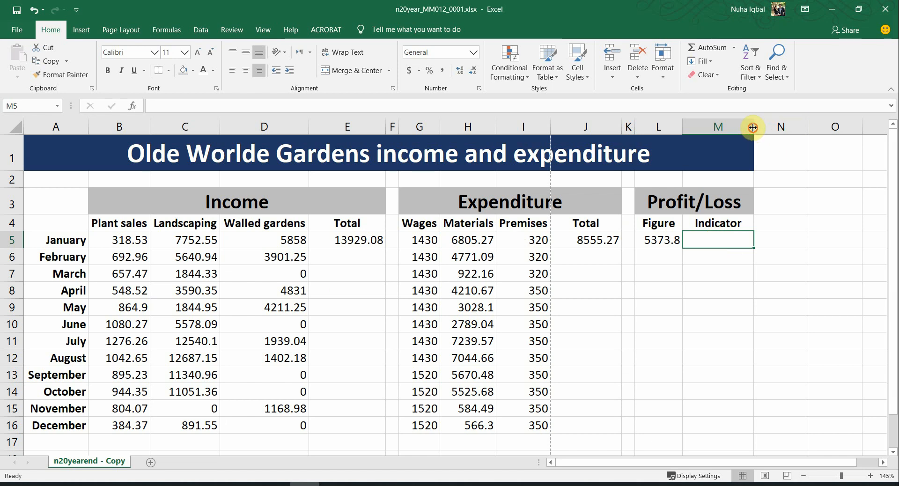
Step: Widen column M and enter =IF(L5>=0,"Profit","Loss") in M5, which shows Profit
left_click_drag(753, 127, 767, 165)
type("=")
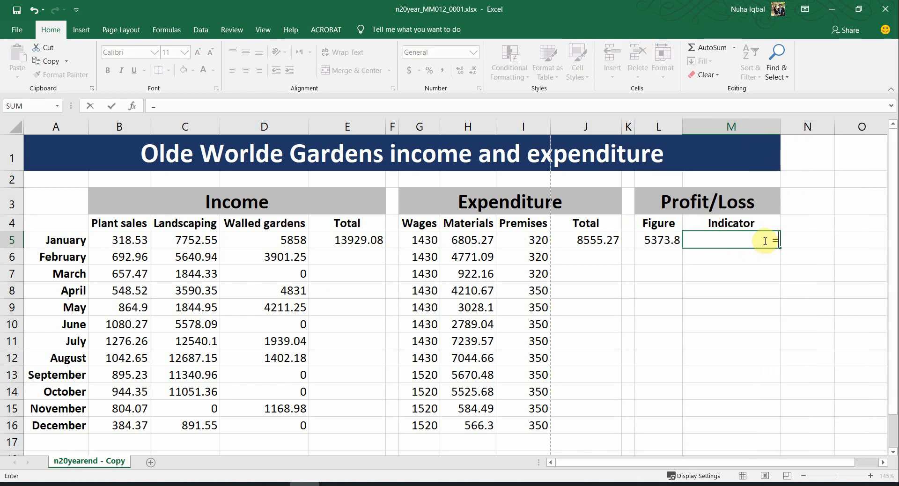
type("if(")
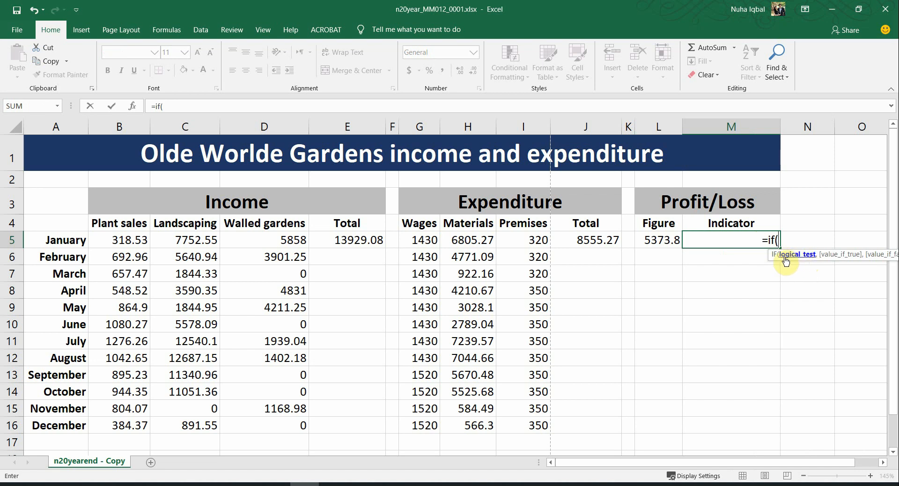
key("alt+Tab")
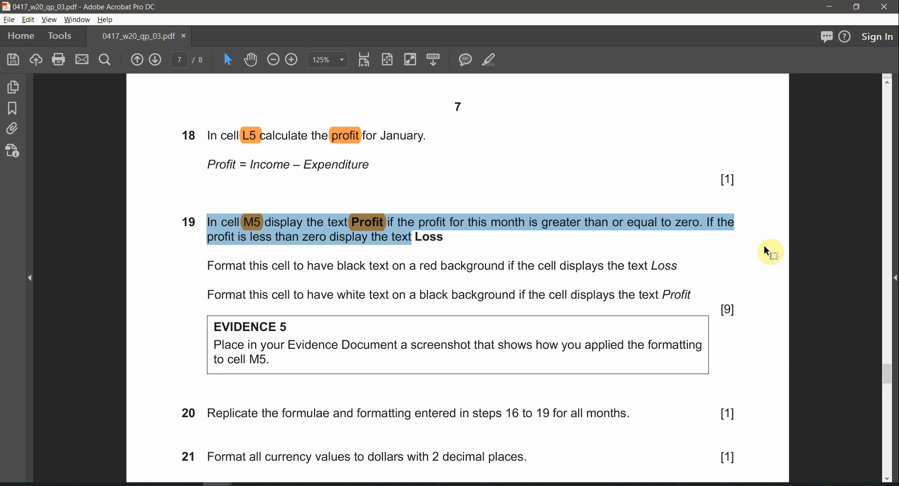
left_click(443, 228)
double_click(442, 228)
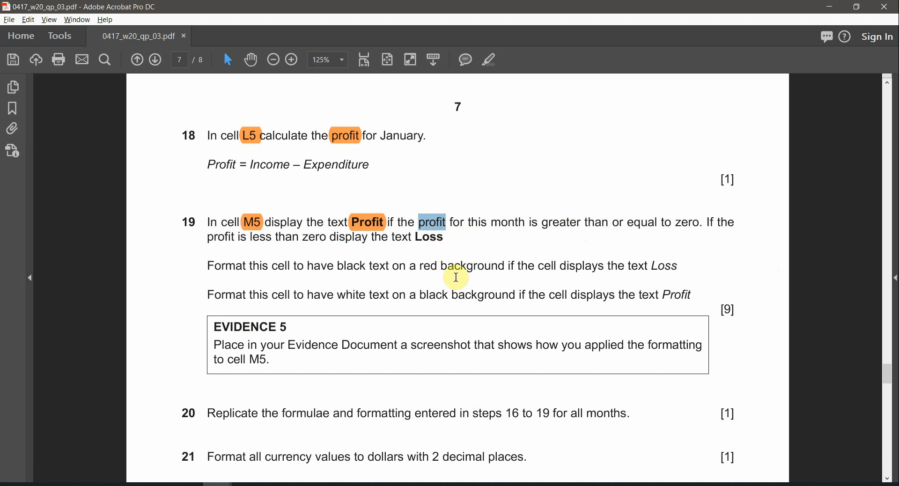
key("alt+Tab")
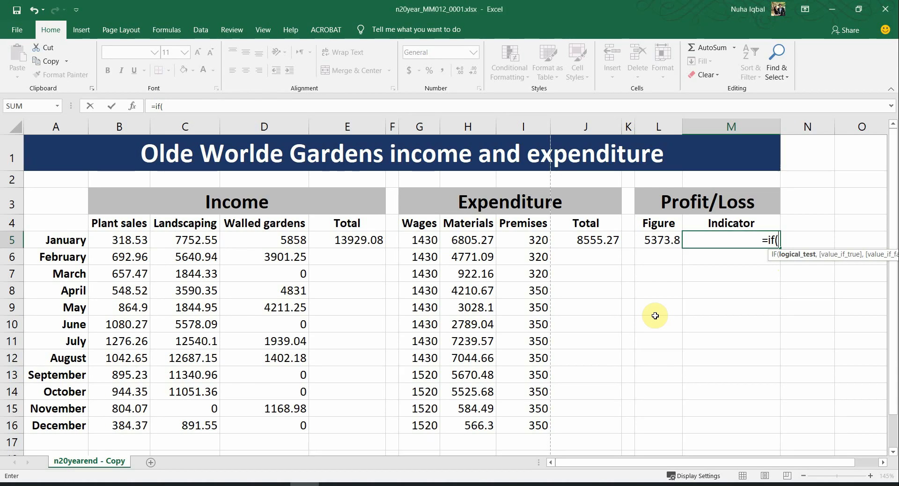
left_click(661, 241)
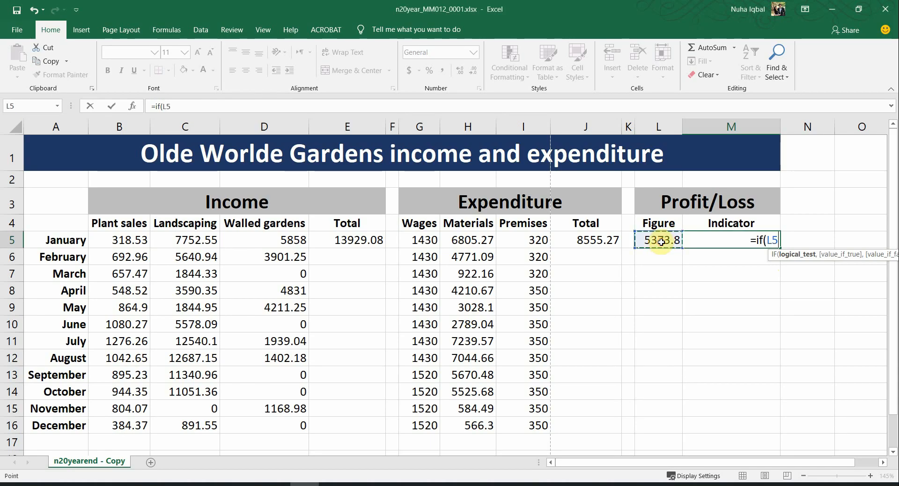
key("alt+Tab")
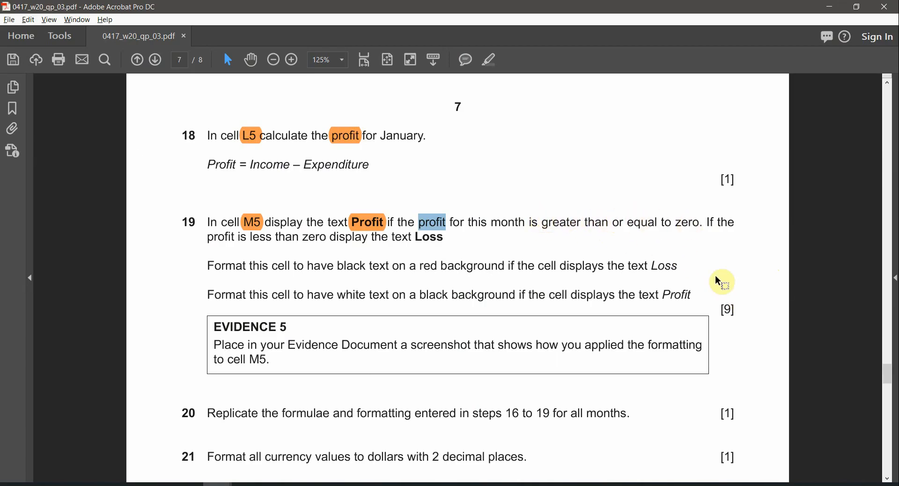
key("alt+Tab")
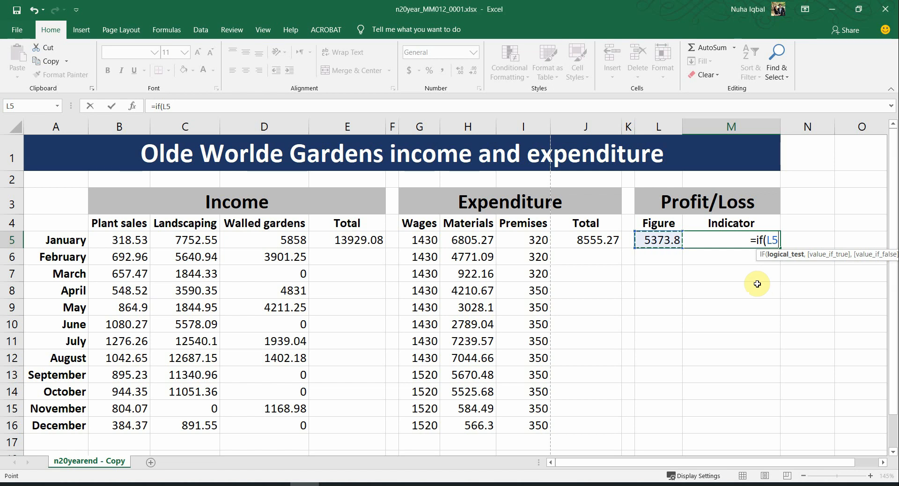
type(">")
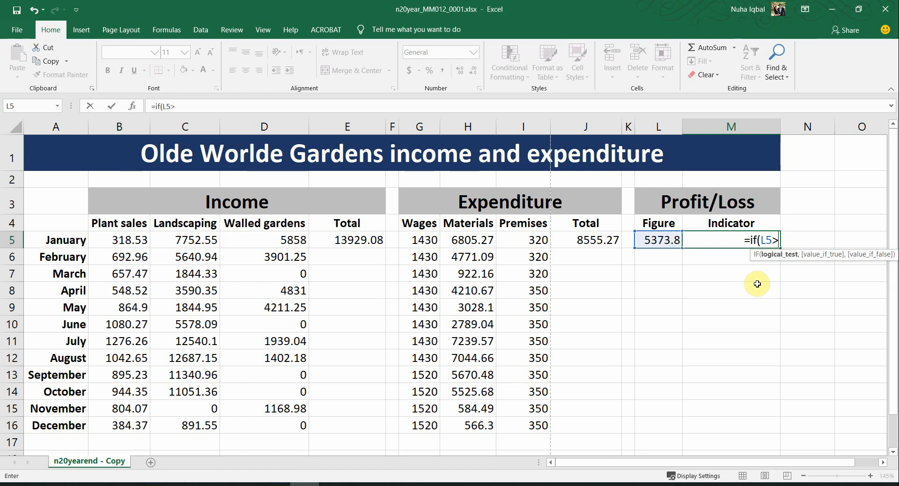
type("=0")
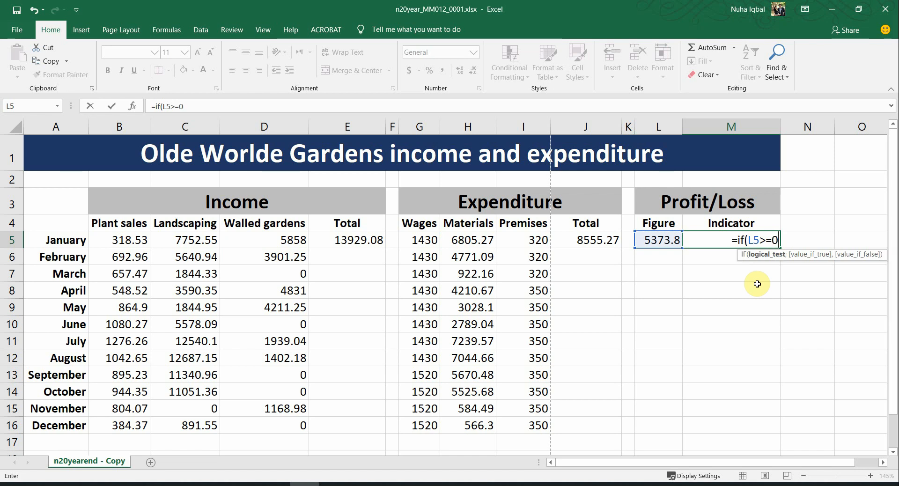
type(",")
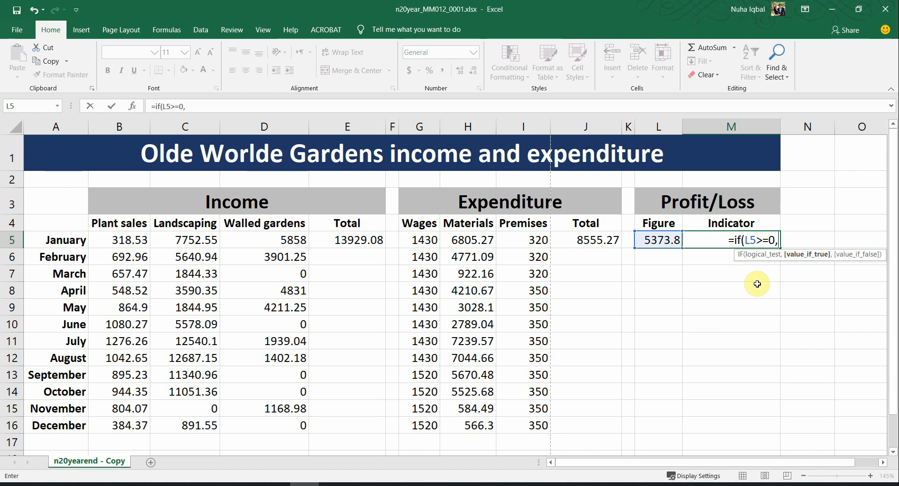
type("\"P")
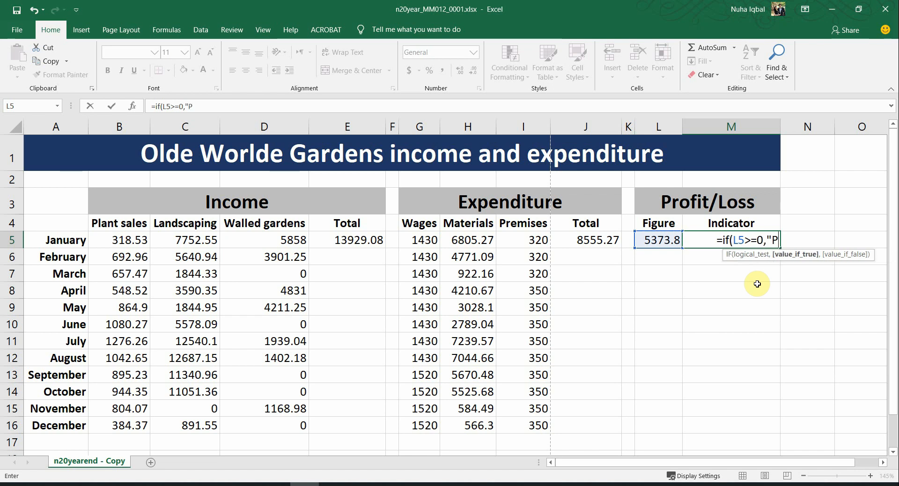
type("rofit\"")
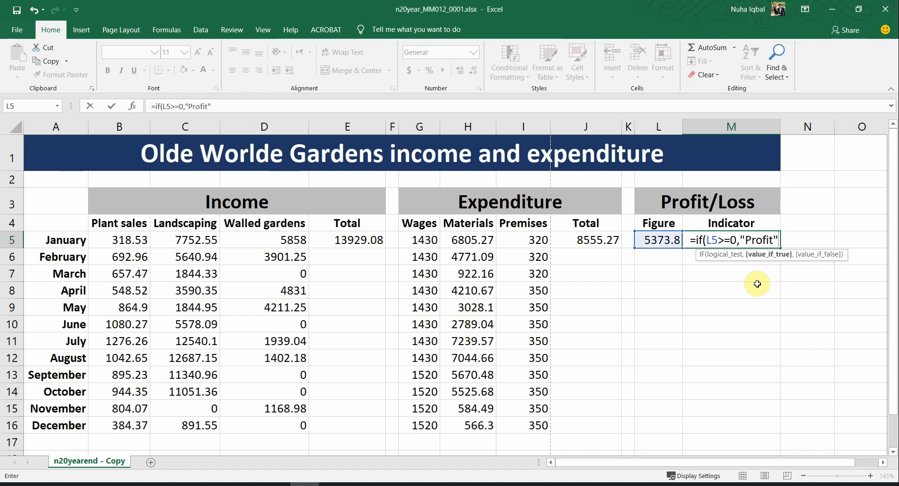
type(",")
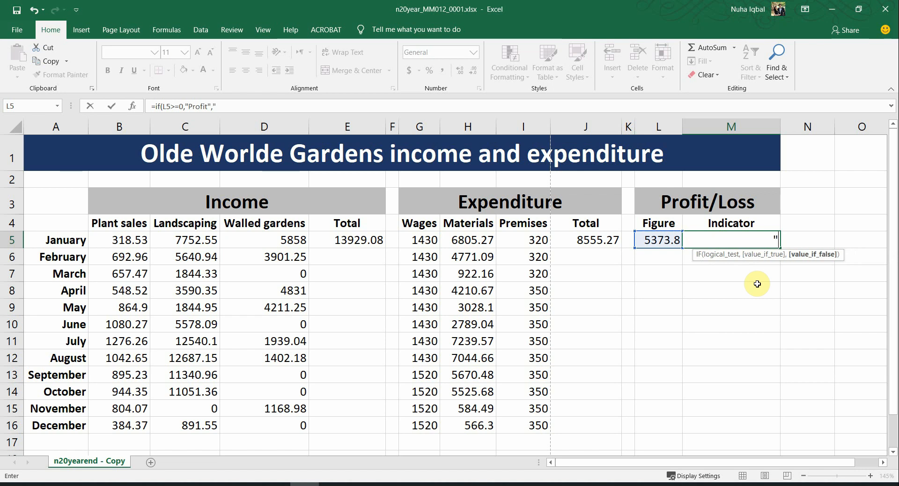
type("\"Loss")
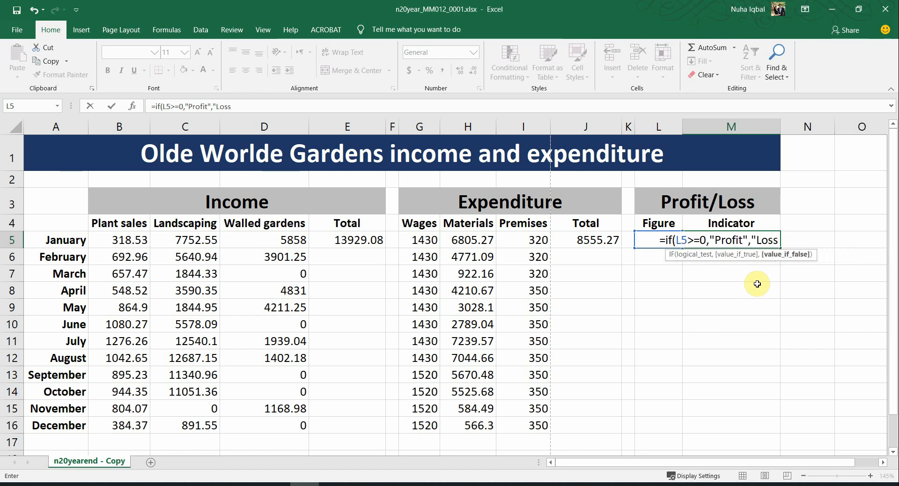
type("\"")
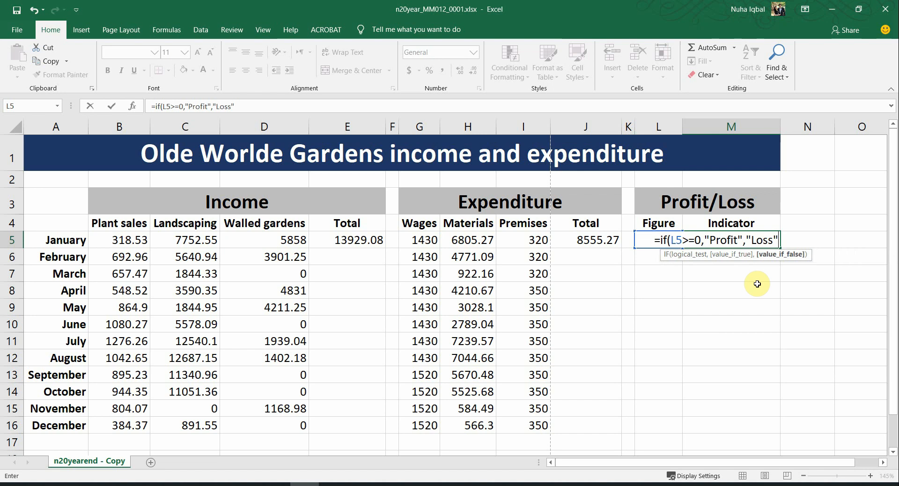
type(")")
key("Return")
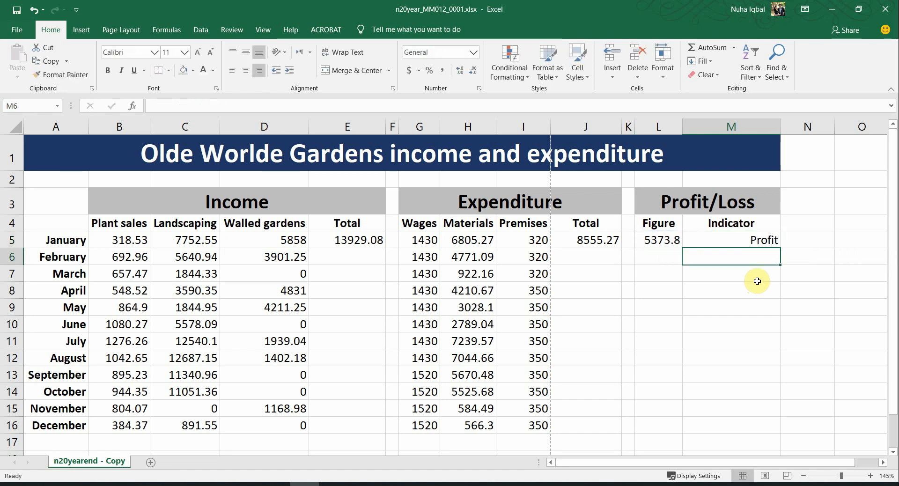
left_click(661, 239)
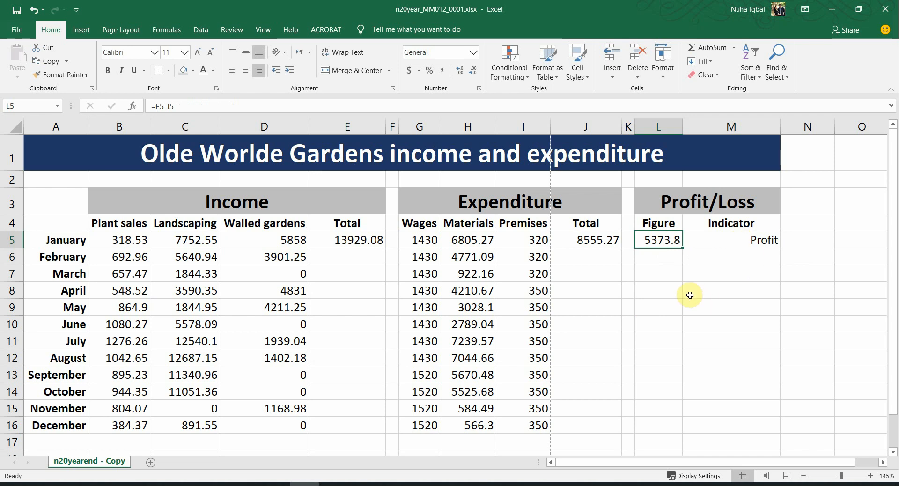
type("0")
key("Return")
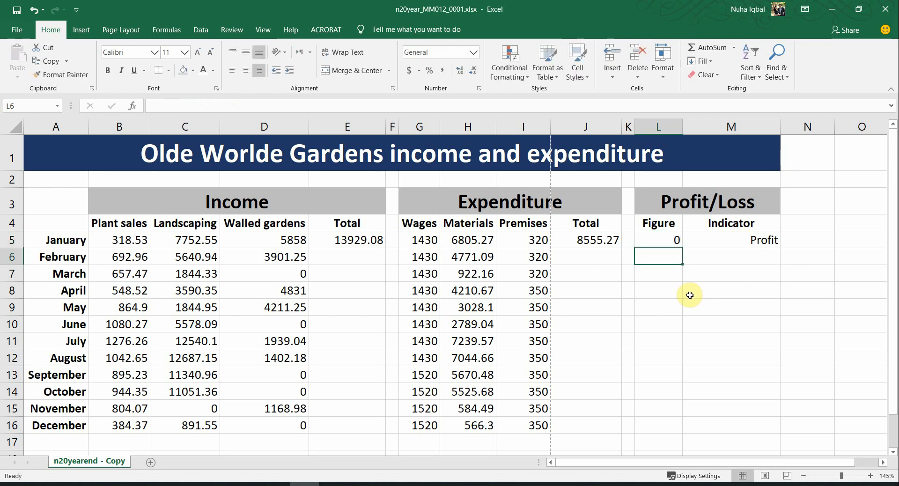
key("Up")
type("-1")
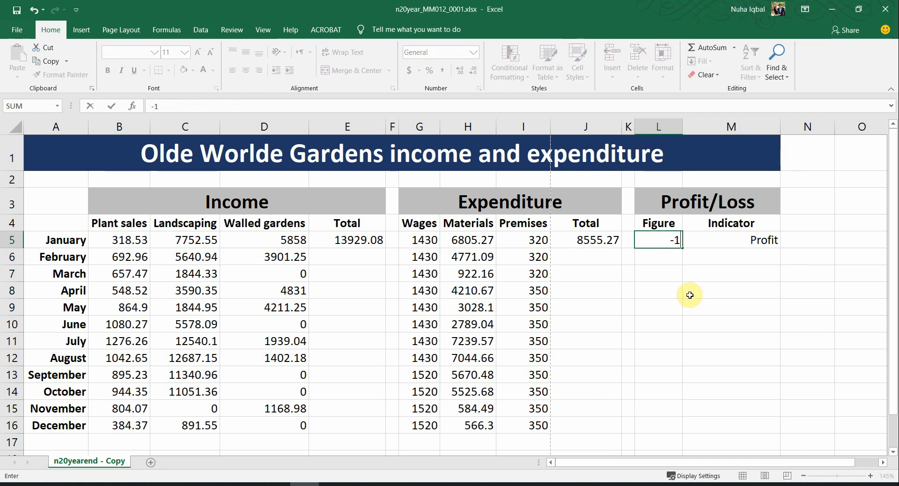
key("Return")
key("Up")
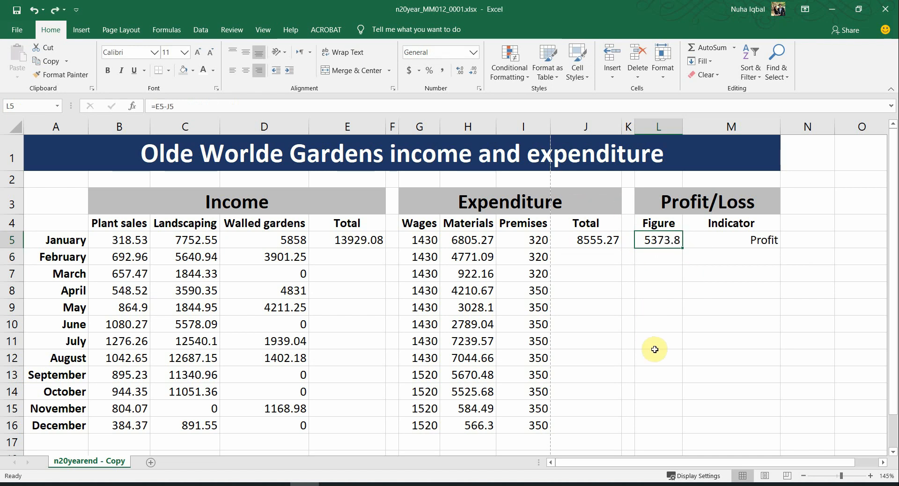
left_click(665, 259)
left_click(664, 244)
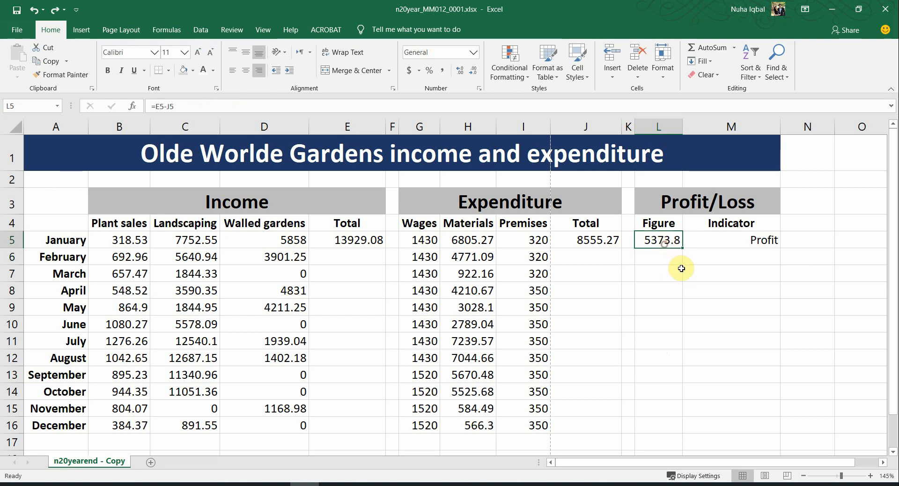
left_click(739, 240)
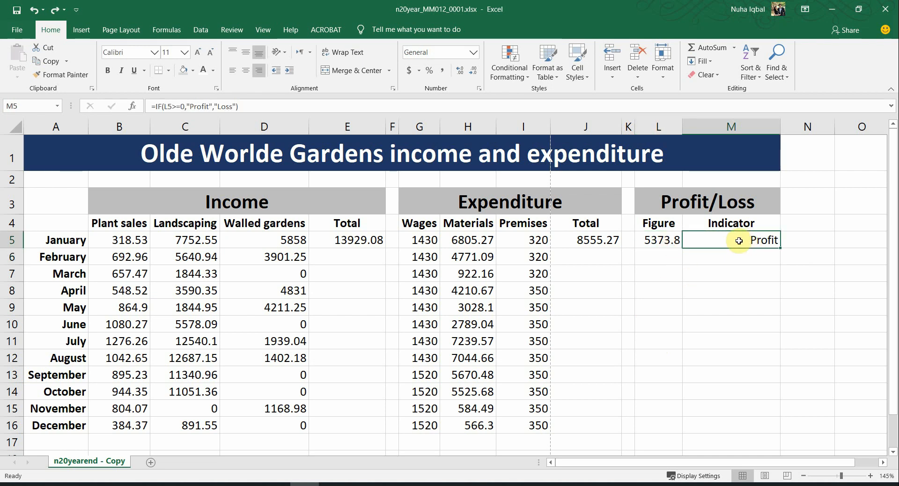
key("alt+Tab")
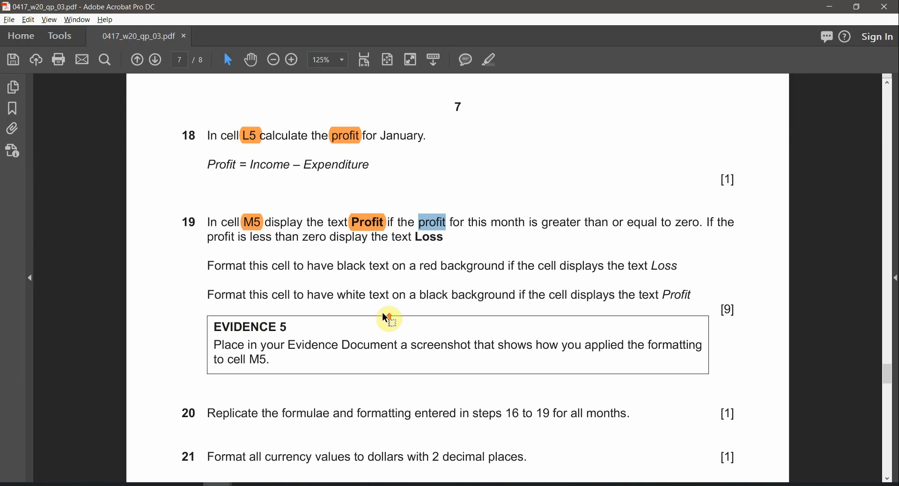
Step: Highlight 'black text', 'red background' and 'Loss' in question 19 in orange
scroll(389, 318, "up", 1)
left_click_drag(160, 253, 192, 255)
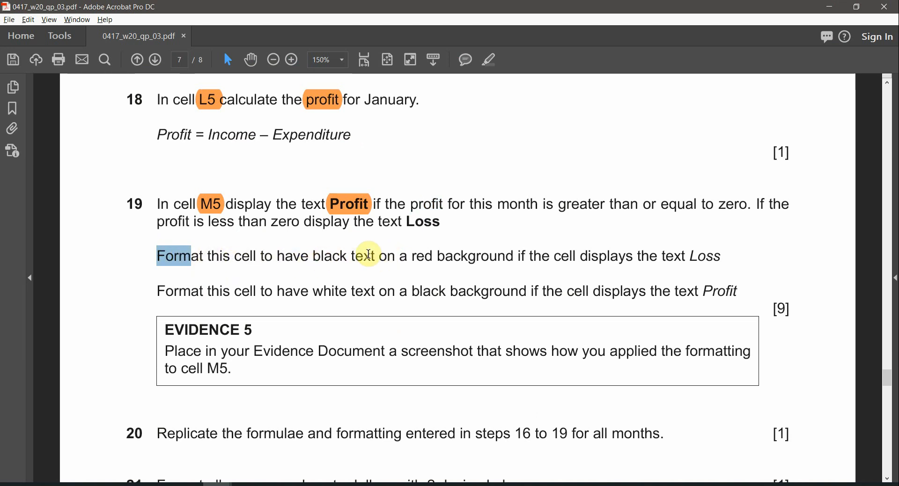
left_click_drag(378, 255, 313, 256)
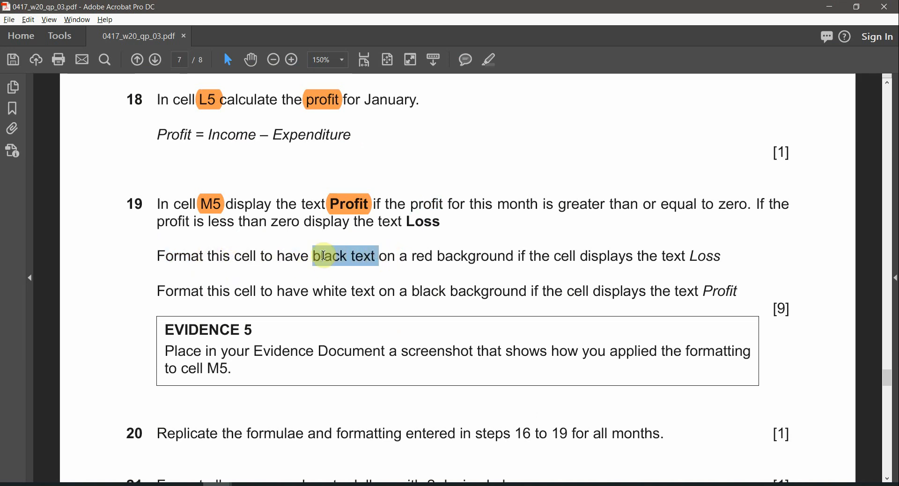
left_click(495, 62)
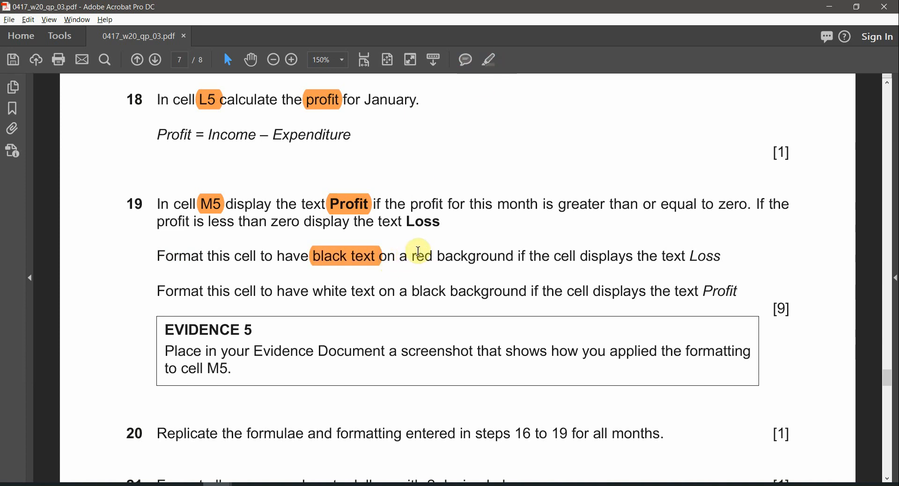
left_click_drag(411, 256, 633, 262)
left_click(493, 60)
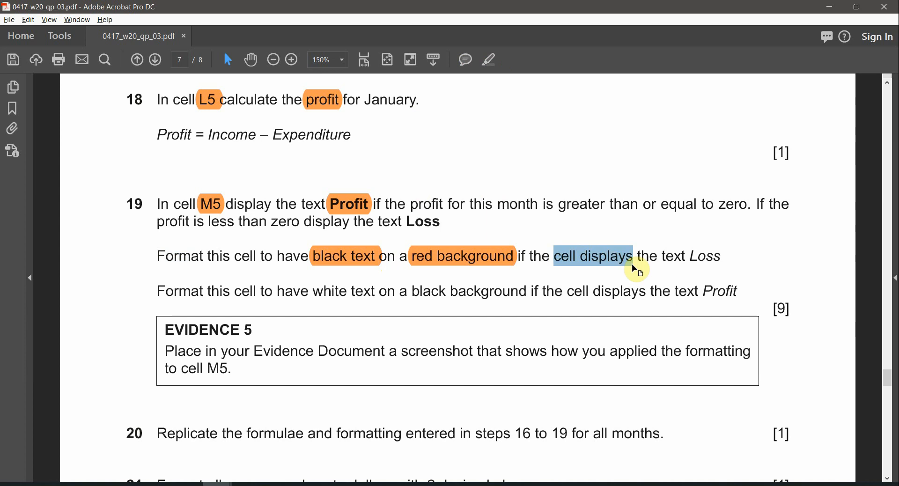
double_click(696, 256)
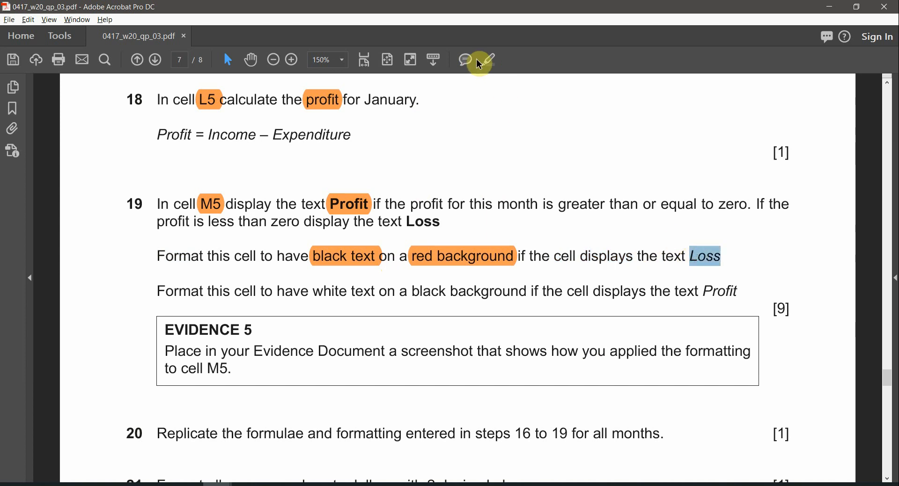
left_click(492, 63)
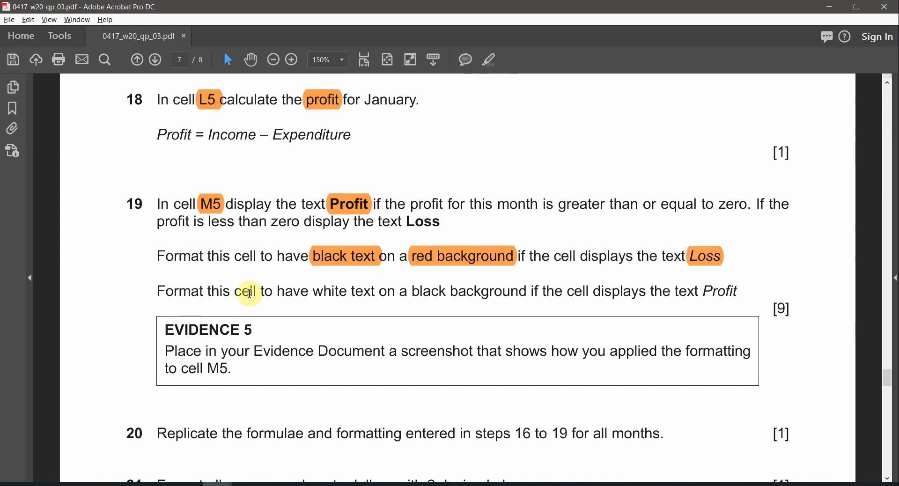
Step: Highlight 'white text', 'black background' and 'Profit' in question 19, then return to Excel
left_click_drag(317, 291, 374, 291)
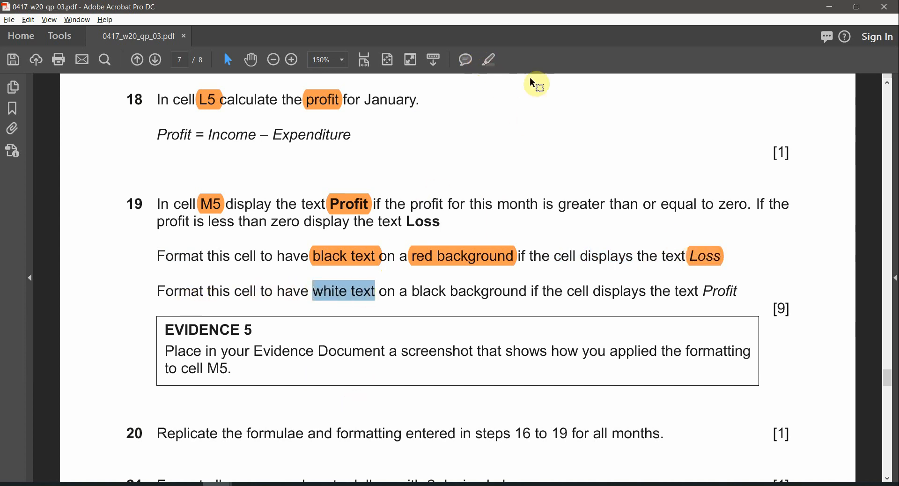
left_click(492, 59)
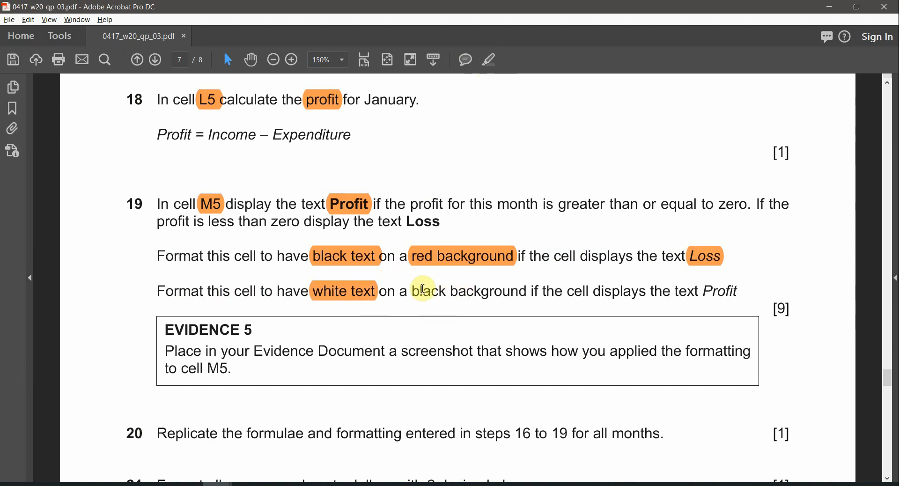
left_click_drag(413, 292, 528, 292)
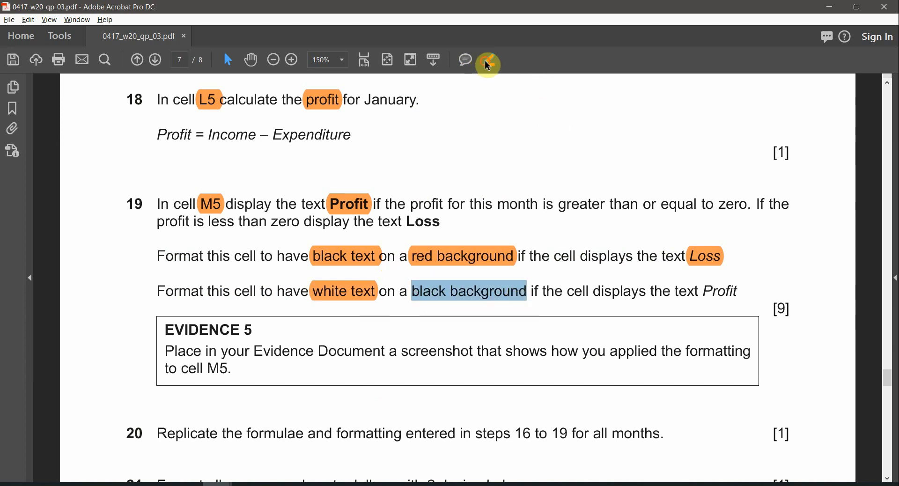
left_click_drag(738, 292, 703, 291)
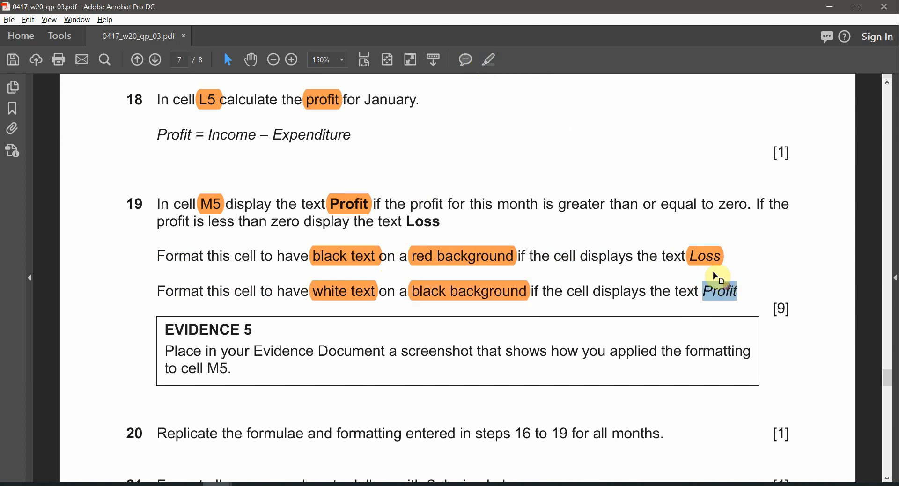
left_click(480, 57)
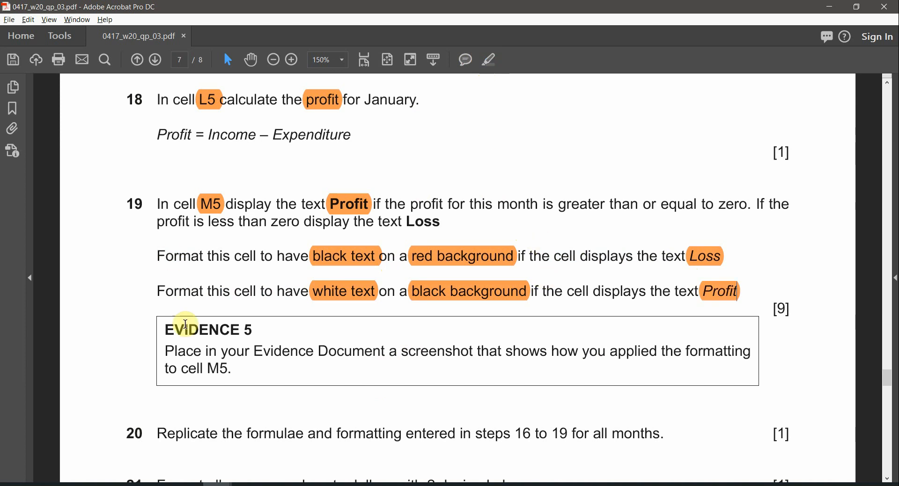
key("alt+Tab")
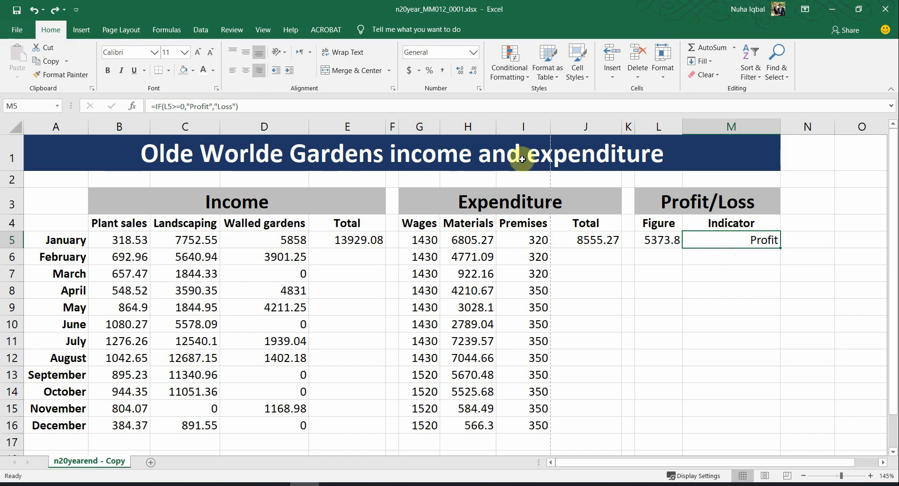
Step: Start a new rule formatting cells whose specific text contains Profit, checking the required colours
left_click(515, 78)
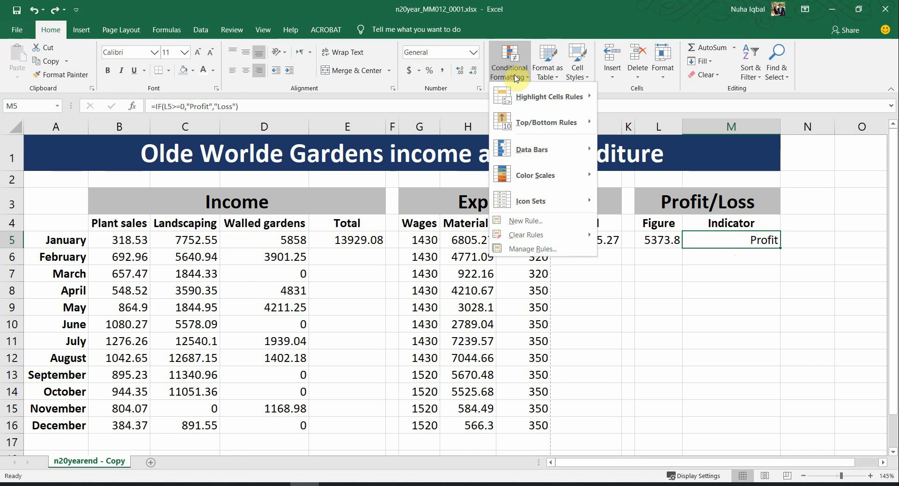
left_click(524, 221)
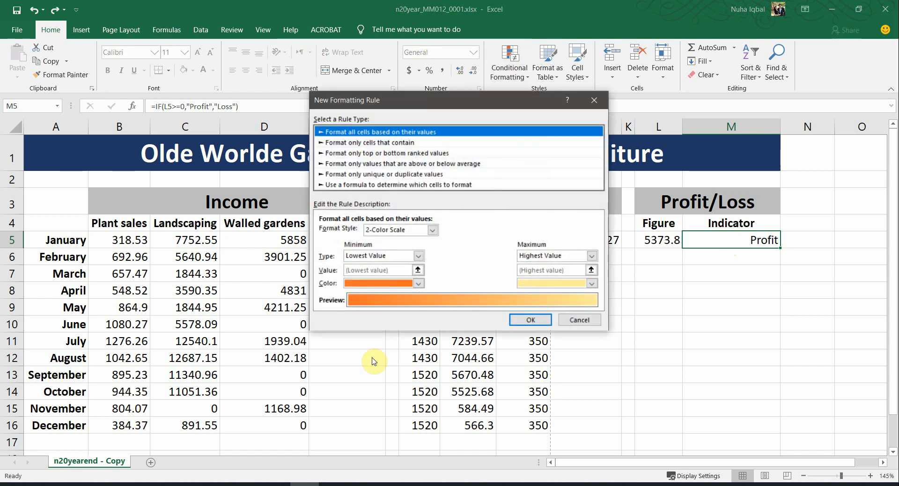
left_click(380, 143)
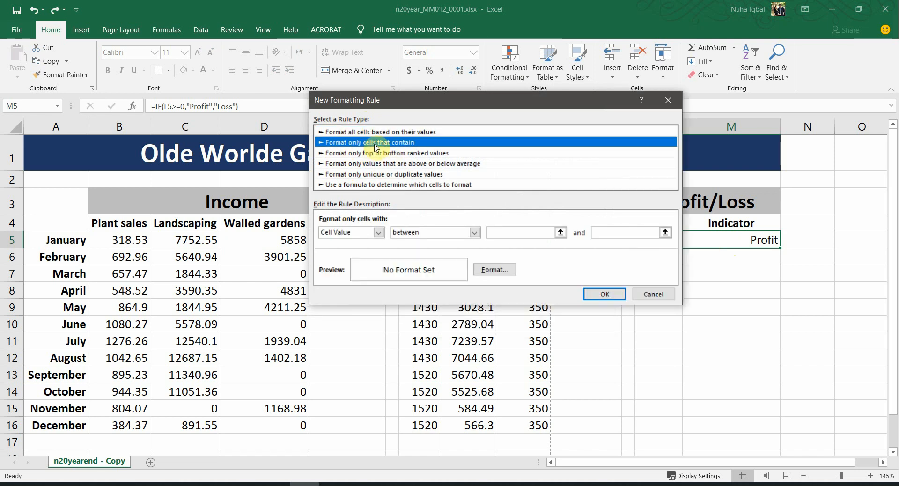
left_click(380, 232)
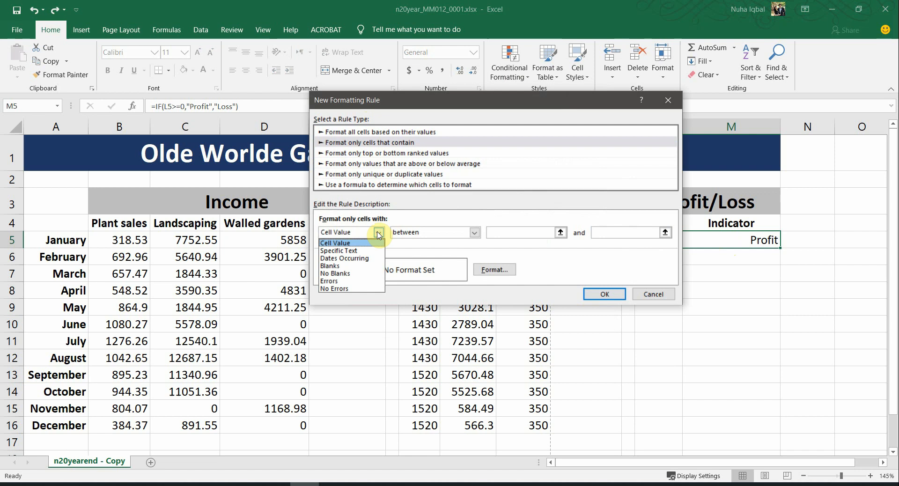
left_click(347, 251)
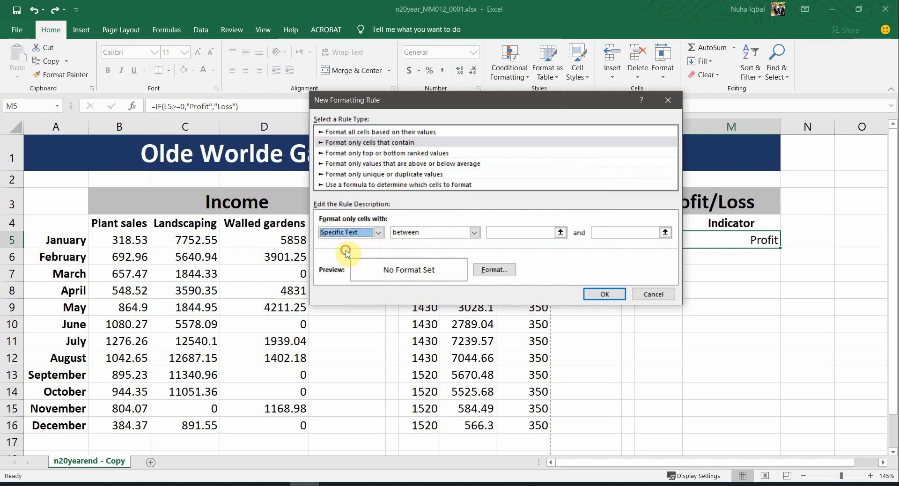
left_click(510, 232)
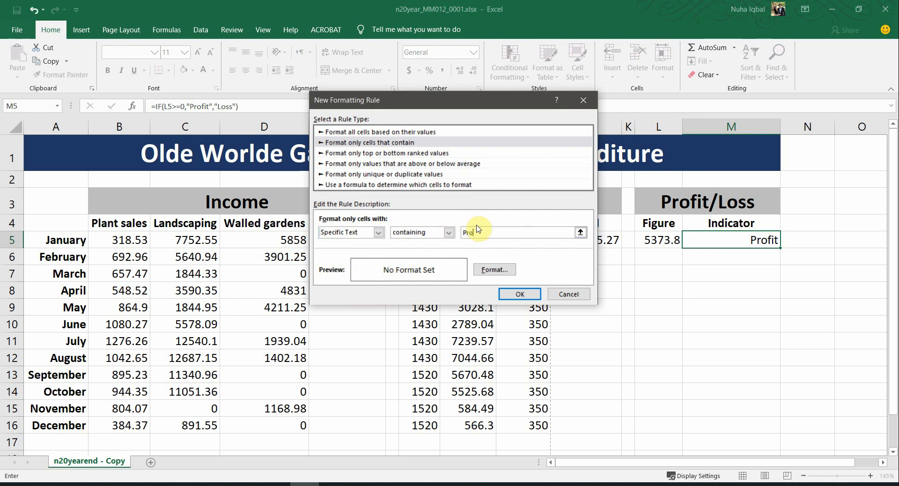
left_click(494, 270)
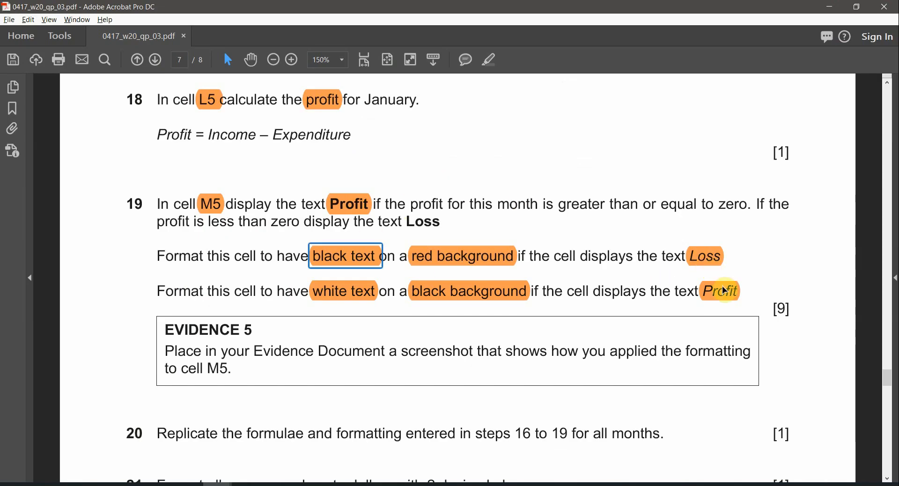
left_click(725, 291)
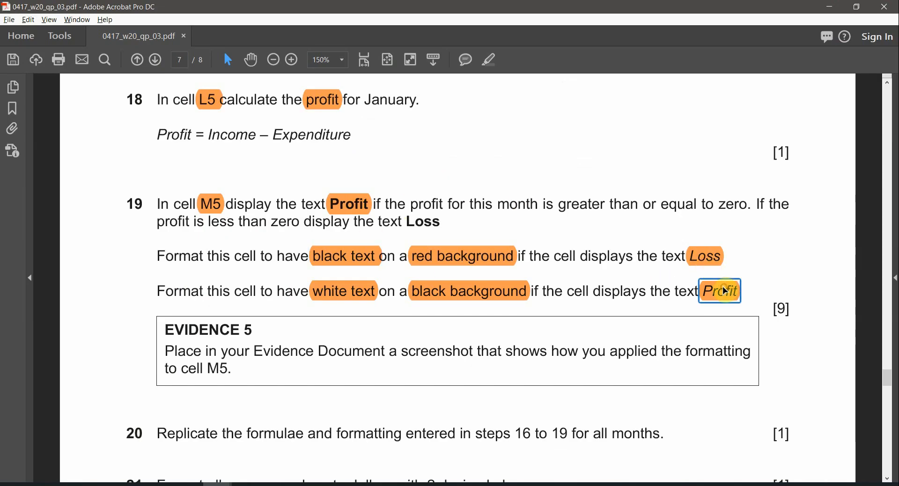
left_click(360, 291)
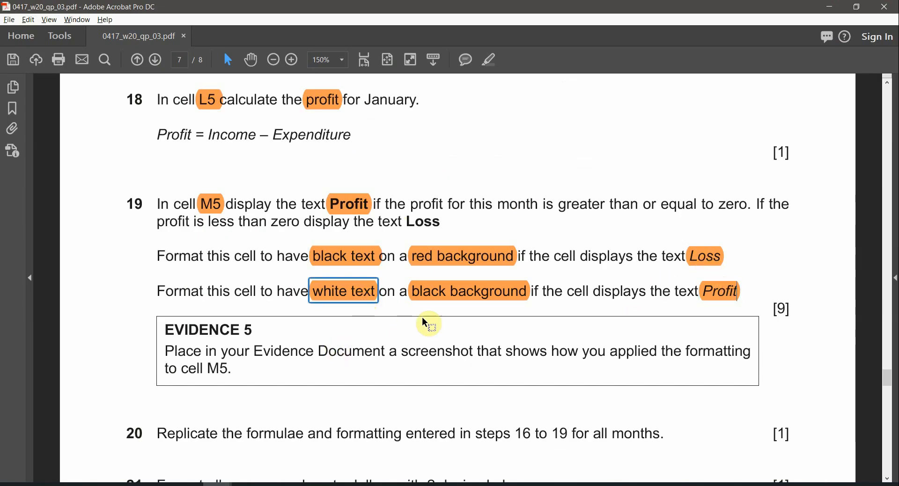
left_click(449, 294)
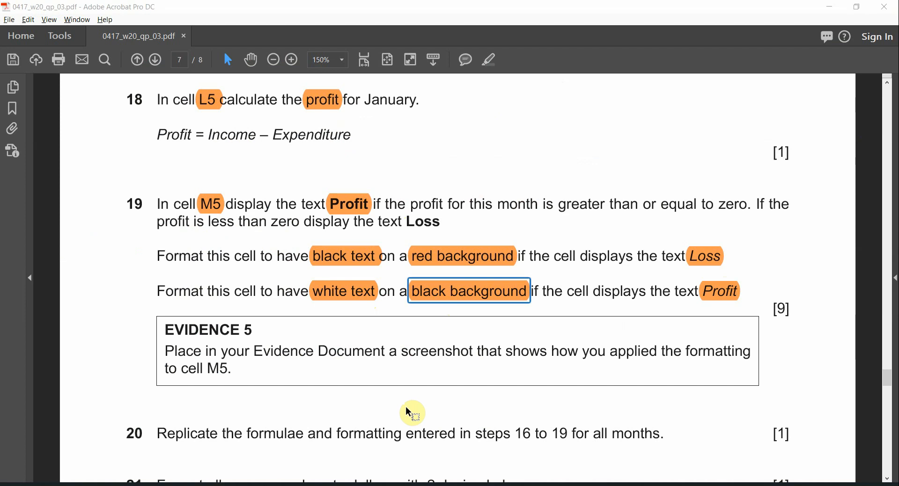
key("alt+Tab")
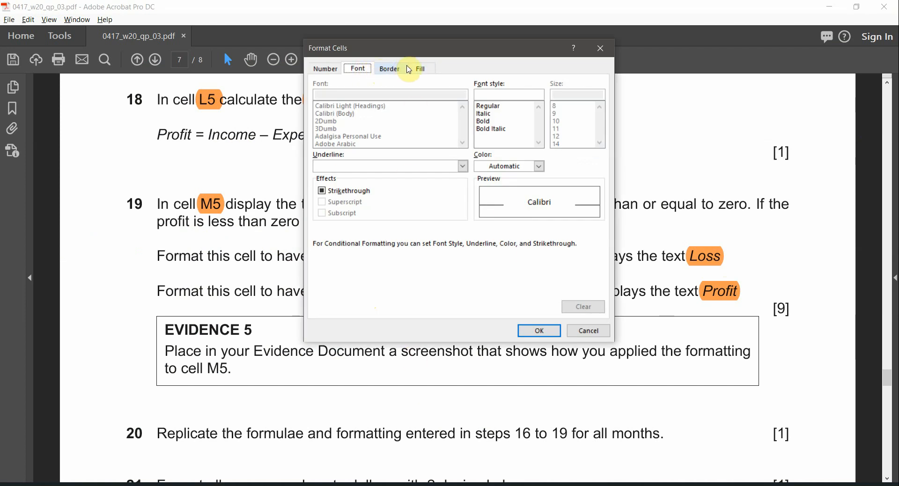
Step: Give the Profit rule a white font and black fill, and save it
left_click(538, 166)
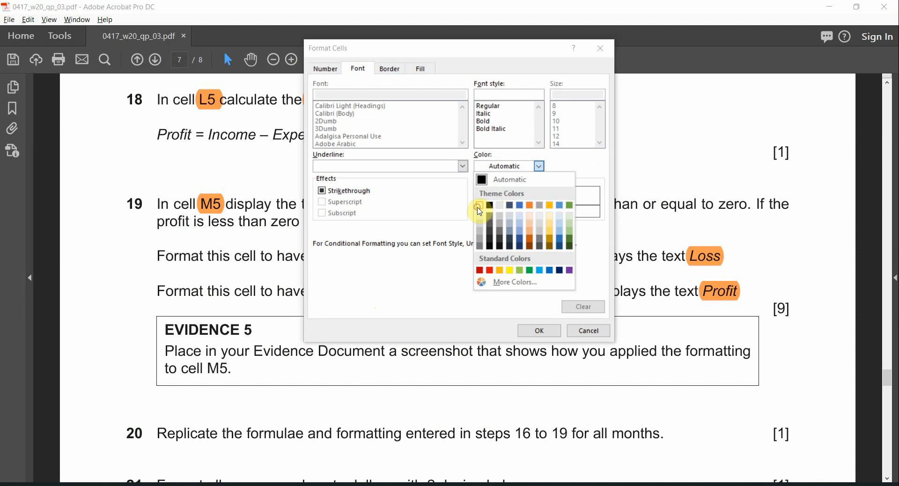
left_click(480, 206)
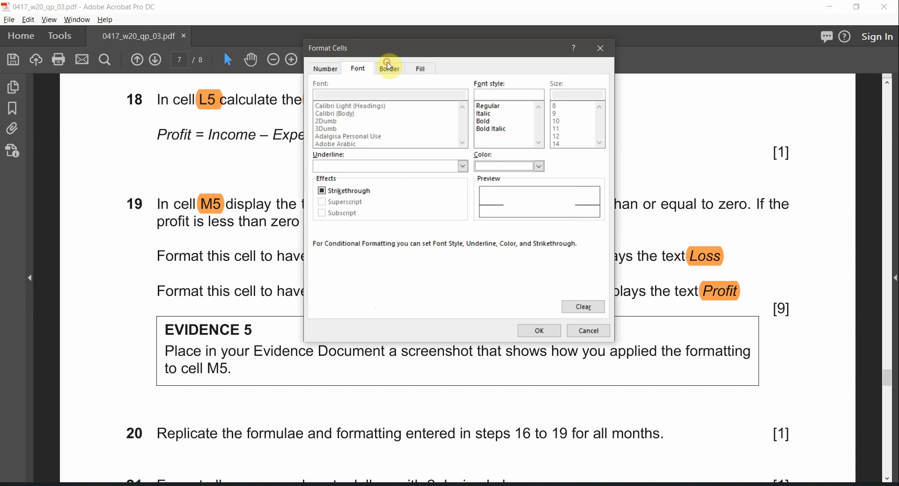
left_click(389, 67)
left_click(421, 68)
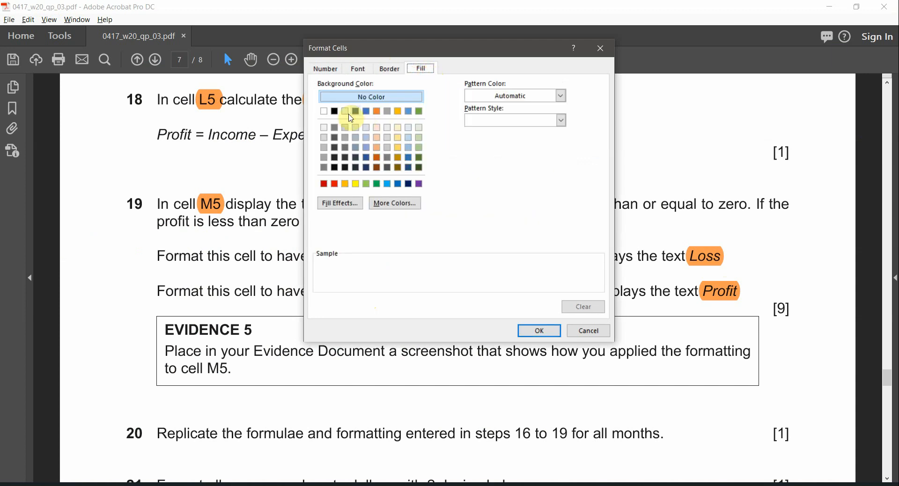
left_click(334, 111)
left_click(543, 332)
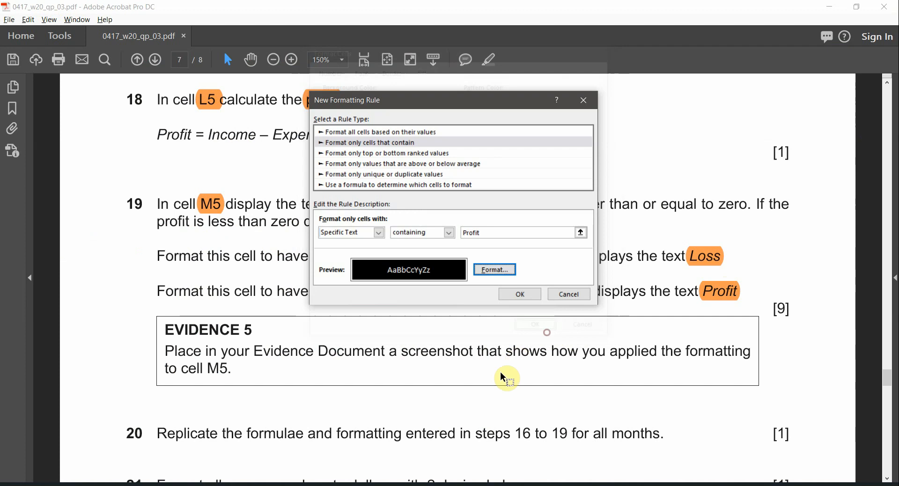
left_click(519, 293)
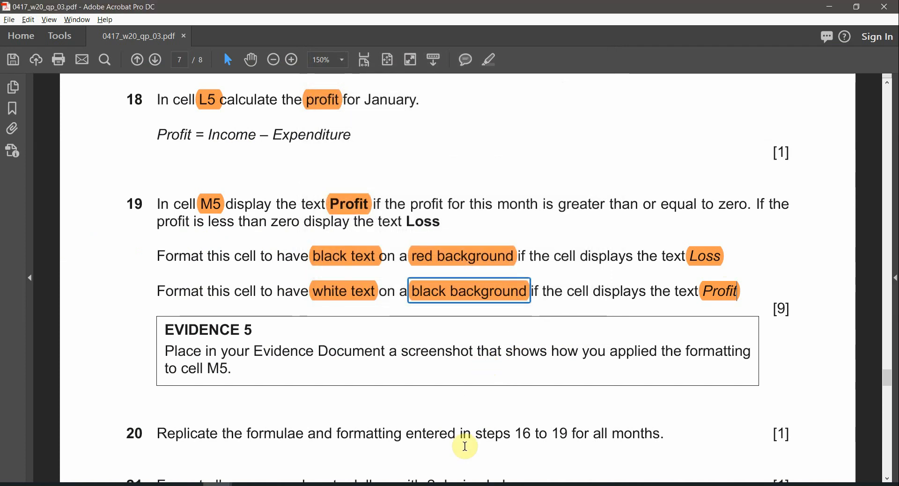
key("alt+Tab")
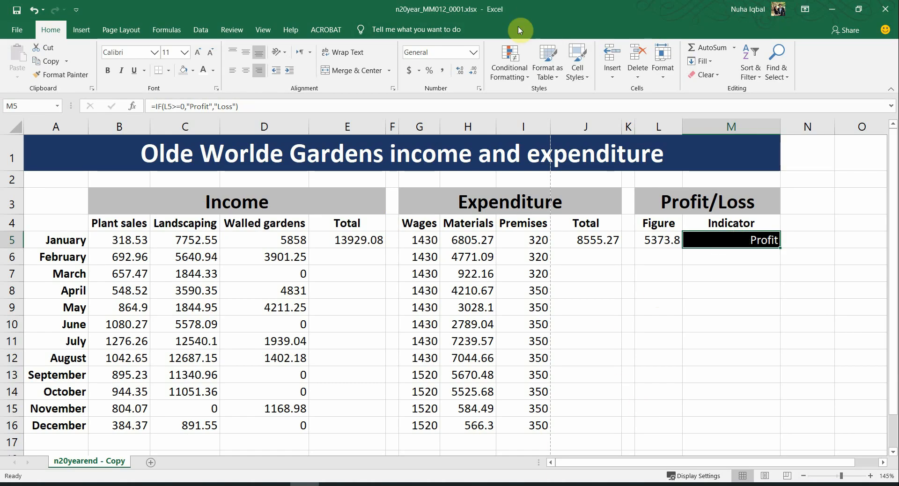
left_click(509, 64)
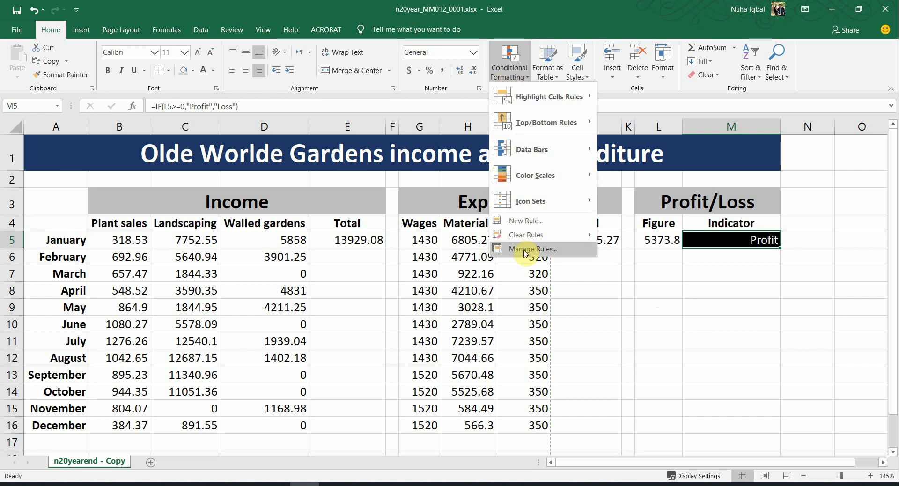
Step: Review M5's existing rules, then start a new rule for cells containing the text 'Loss'
left_click(523, 251)
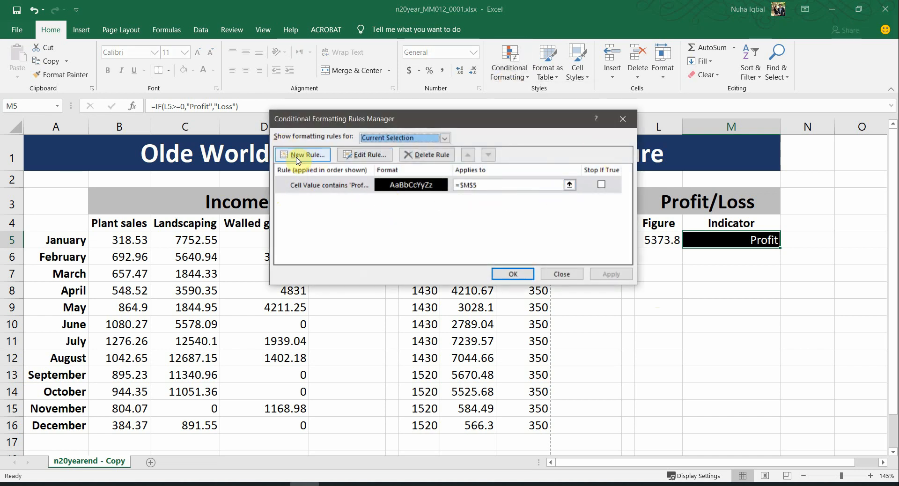
left_click(557, 274)
left_click(509, 70)
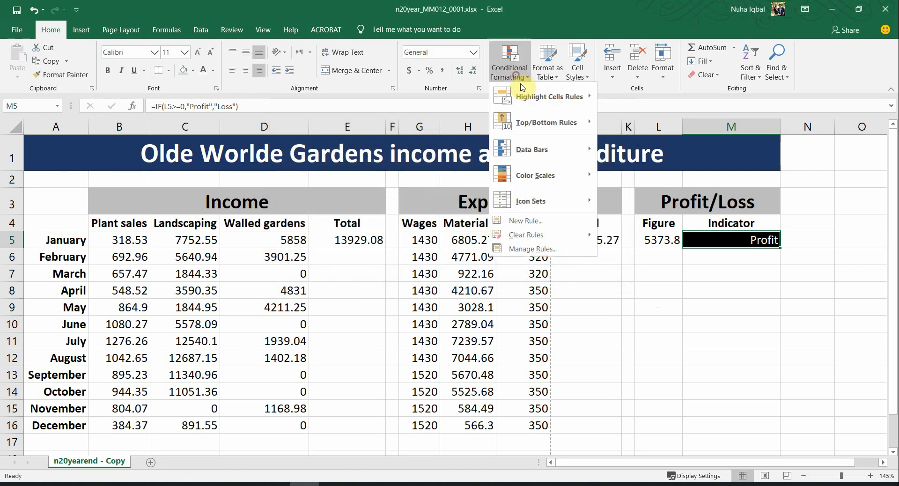
left_click(525, 221)
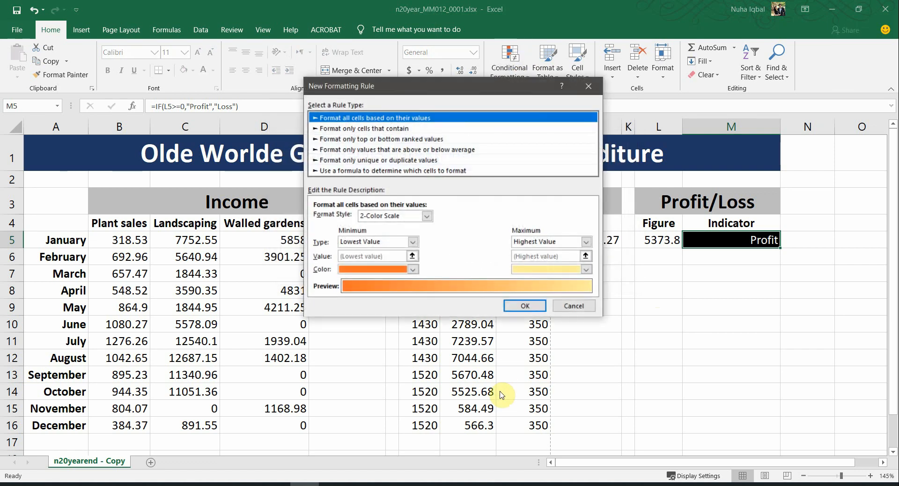
left_click(334, 129)
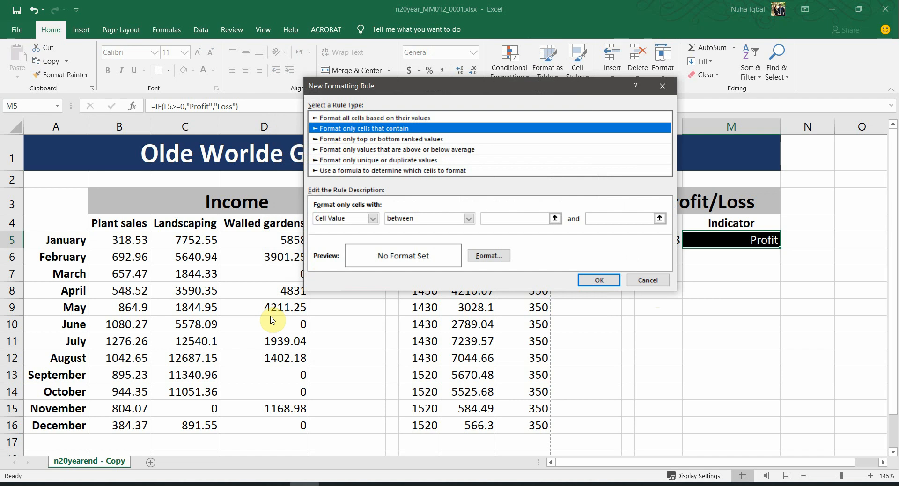
left_click(346, 218)
left_click(332, 236)
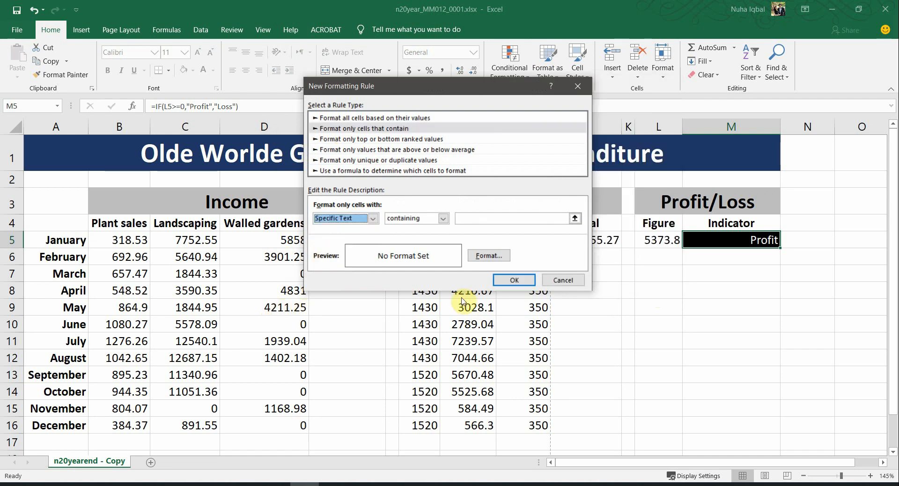
left_click(482, 220)
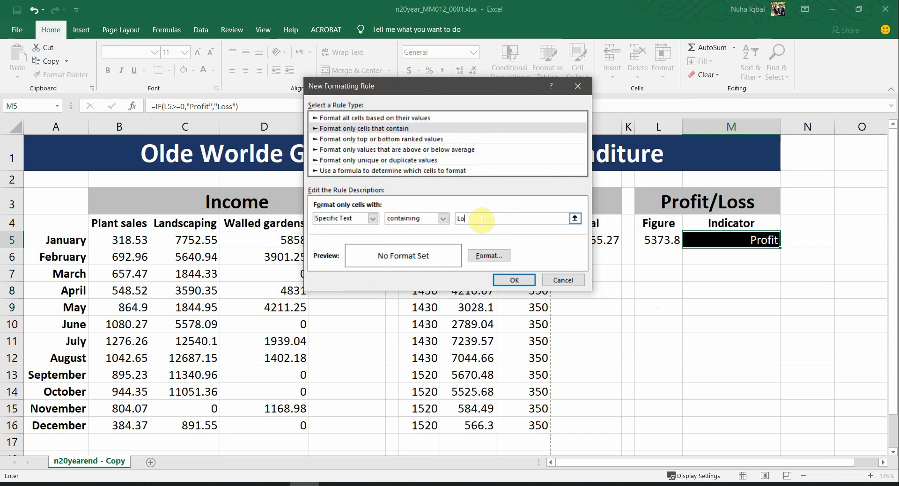
type("Loss")
Step: Format the Loss rule with a red fill and black text, save it, and reselect M5
left_click_drag(398, 83, 335, 83)
left_click(429, 256)
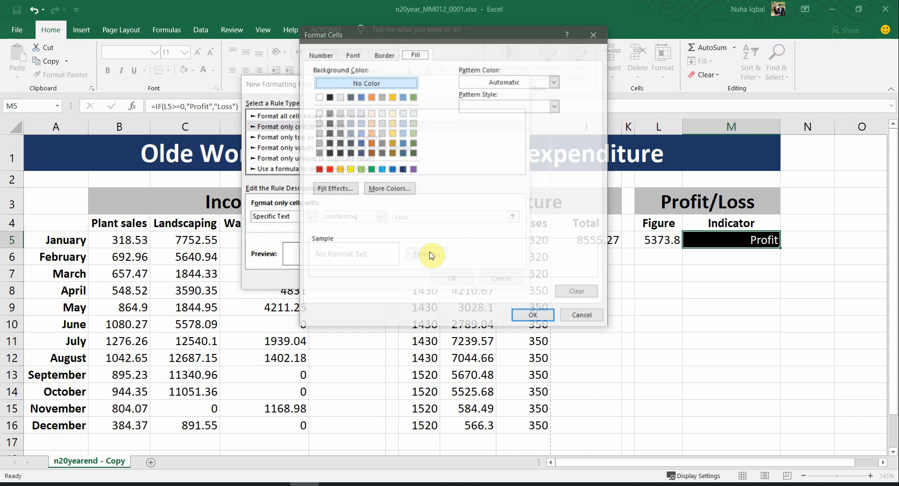
key("alt+Tab")
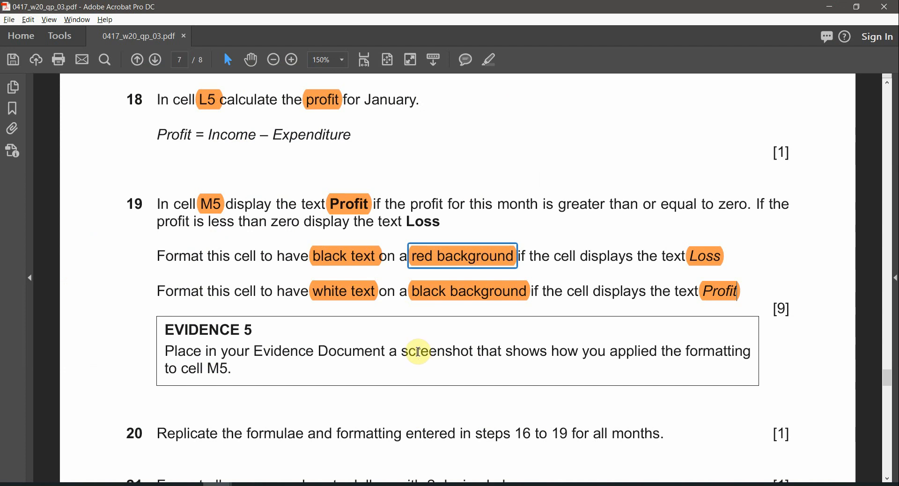
key("alt+Tab")
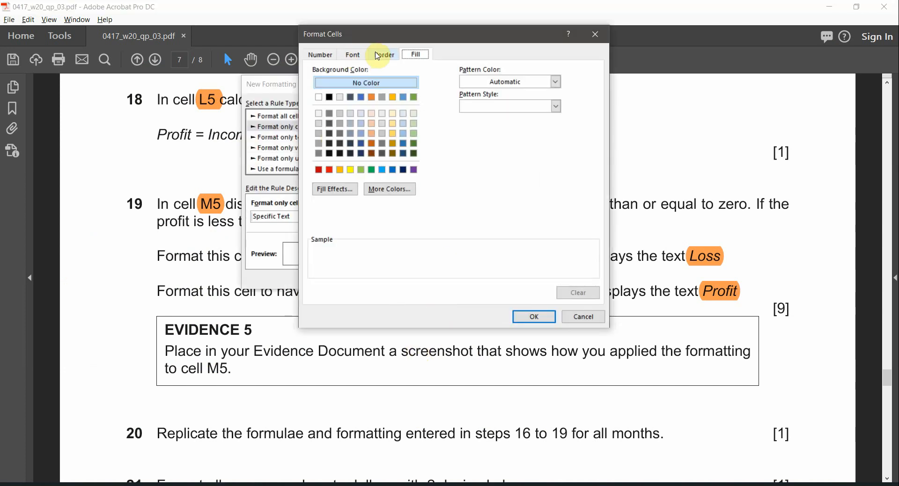
left_click(330, 169)
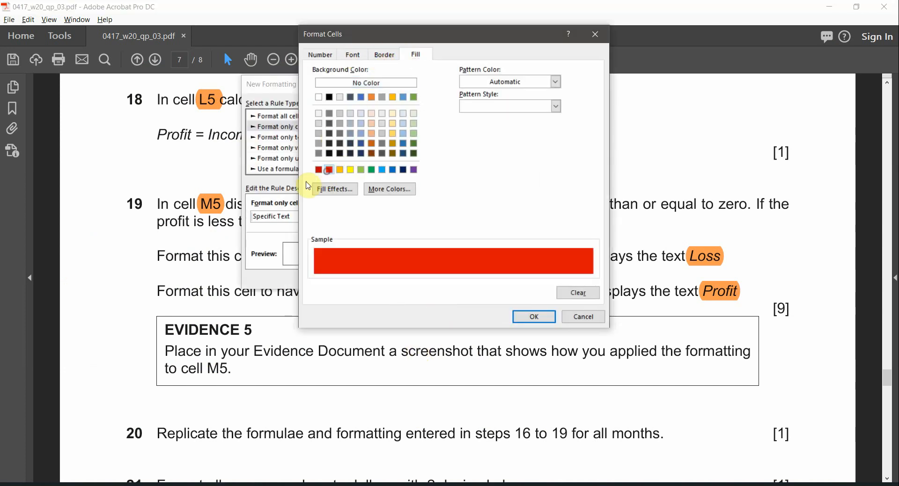
left_click(352, 55)
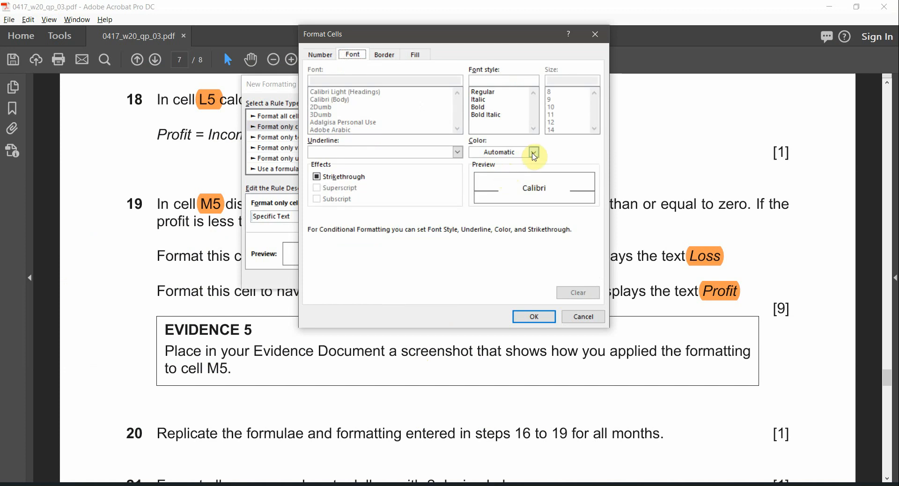
left_click(533, 152)
left_click(484, 191)
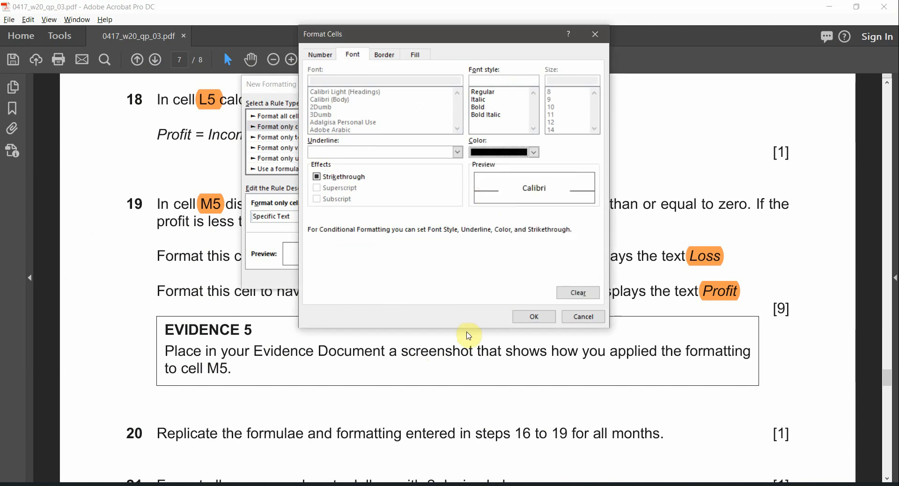
left_click(538, 317)
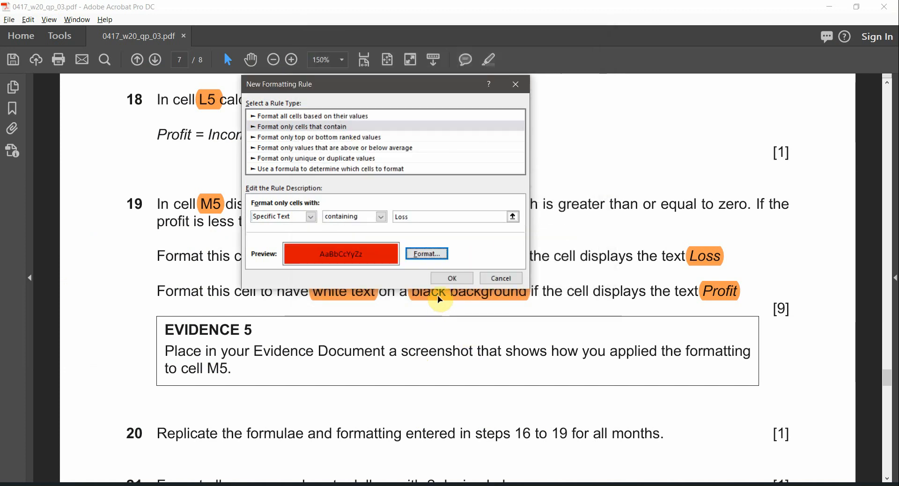
left_click(452, 279)
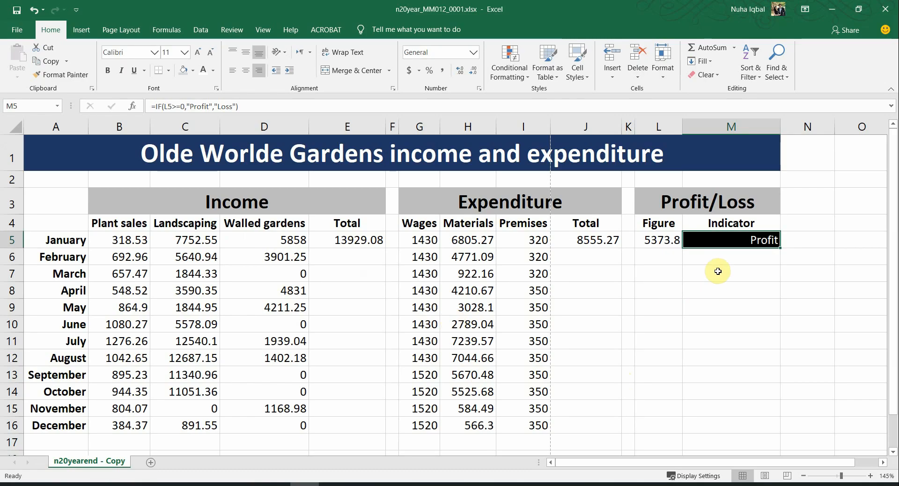
left_click(717, 271)
left_click(727, 242)
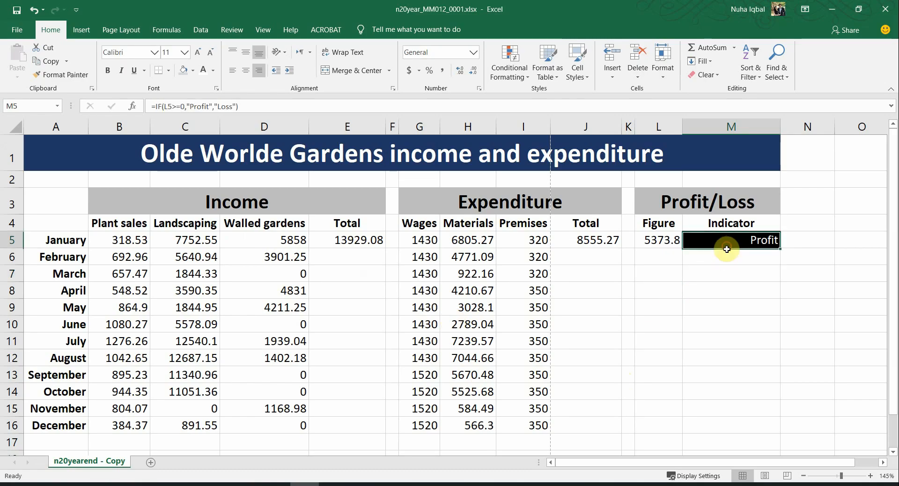
Step: Test the Loss rule by entering Loss in M5, then undo to restore the IF formula
type("Loss")
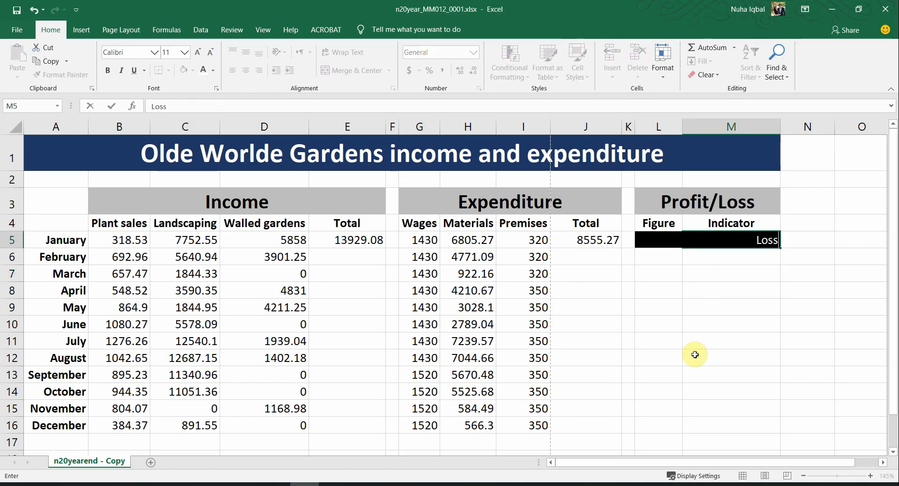
key("Return")
key("Up")
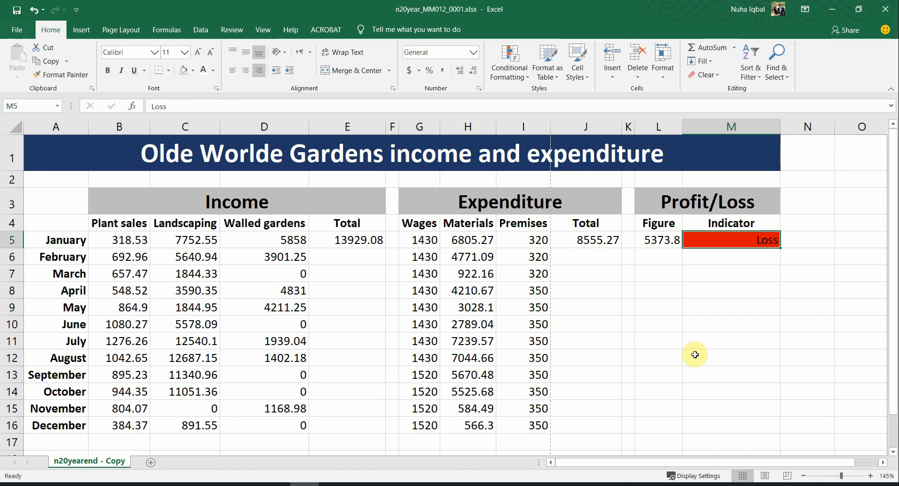
key("ctrl+z")
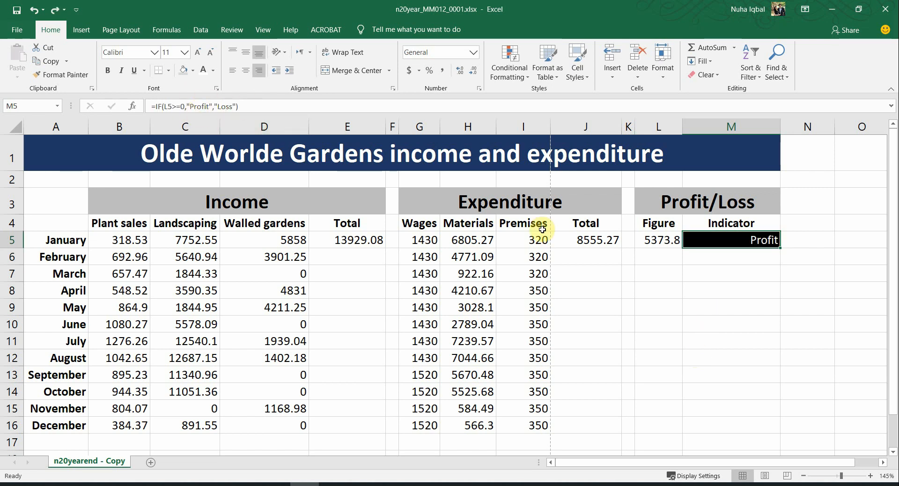
left_click(733, 256)
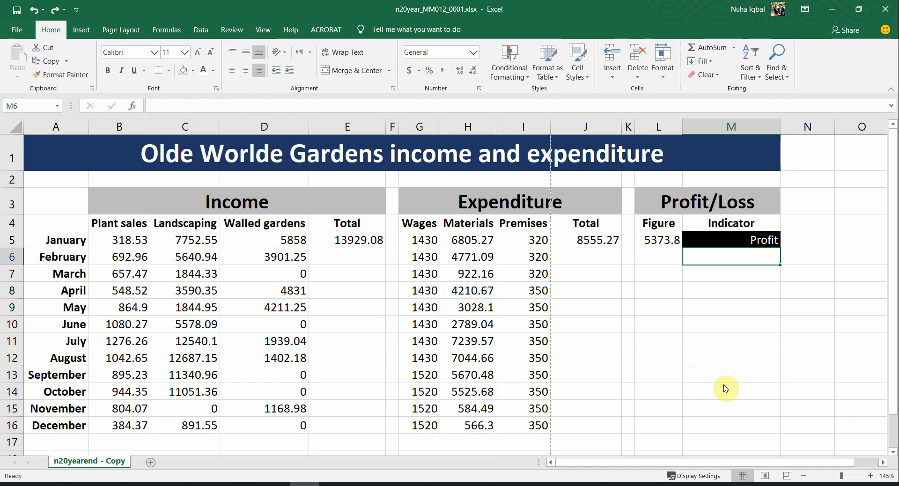
key("alt+Tab")
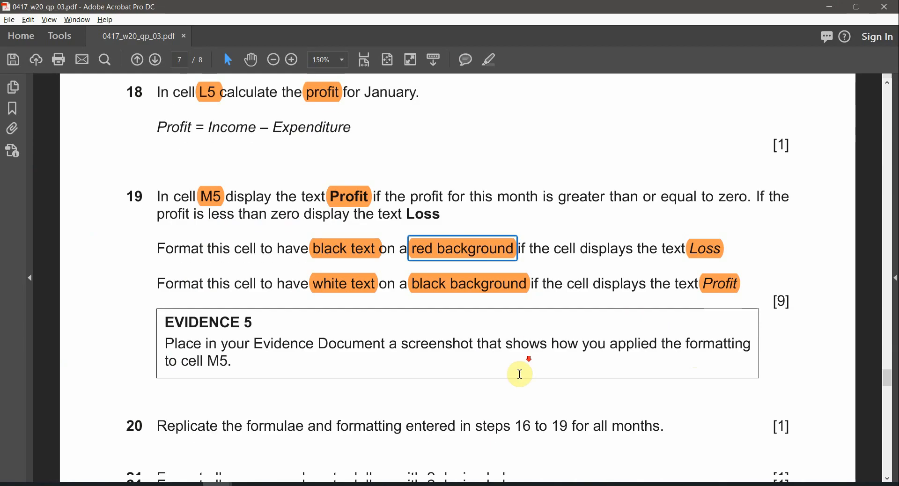
Step: Read the Evidence 5 instructions about cell M5, then select M5 in Excel
scroll(518, 371, "down", 2)
left_click_drag(163, 285, 313, 307)
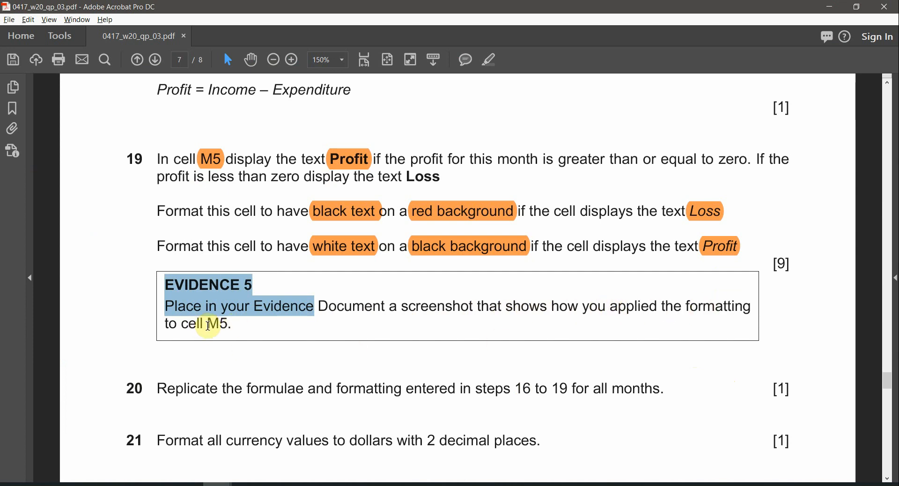
left_click_drag(209, 325, 232, 324)
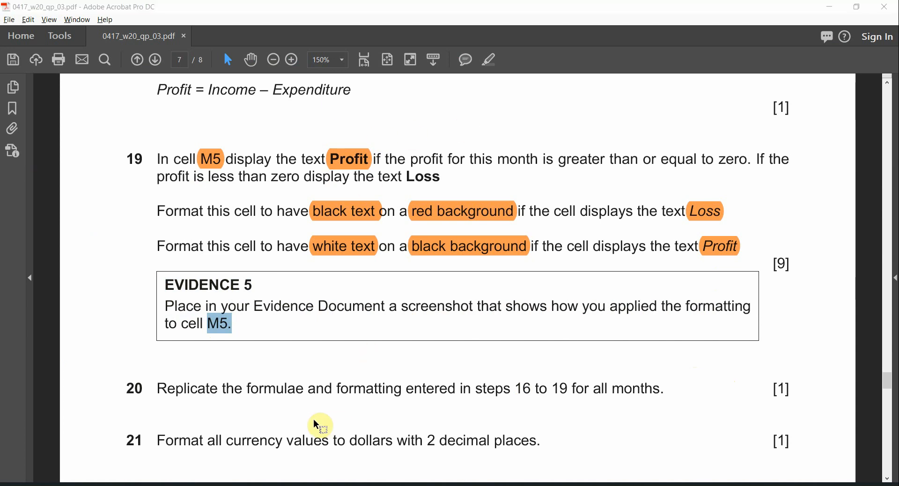
key("alt+Tab")
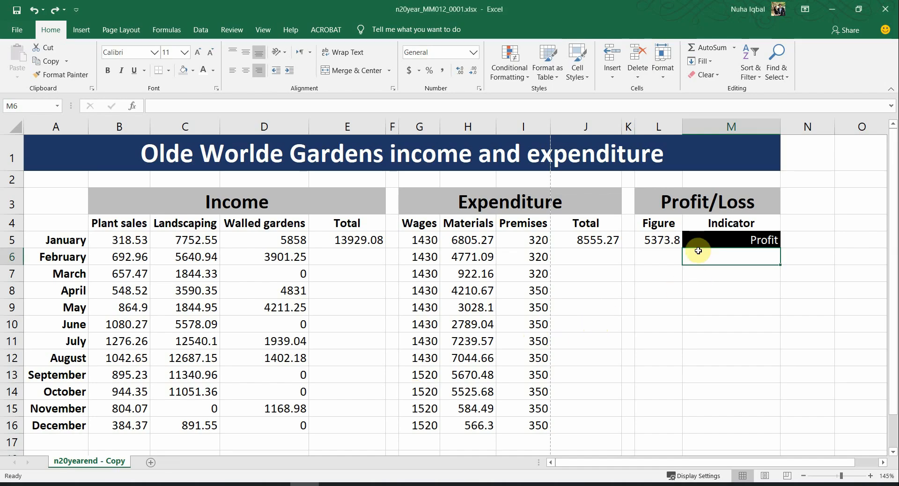
left_click(719, 234)
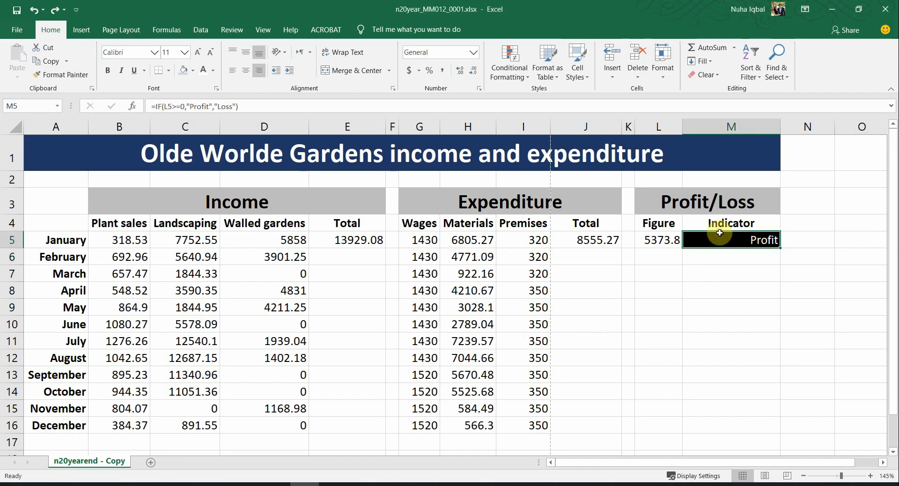
Step: Show M5's two conditional formatting rules in the Rules Manager and reposition the dialog
left_click(517, 77)
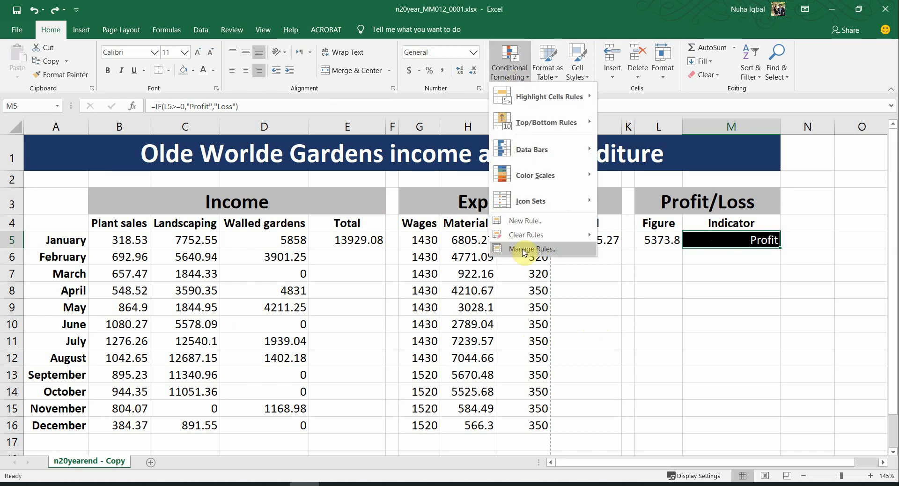
left_click(527, 248)
left_click_drag(397, 106, 457, 126)
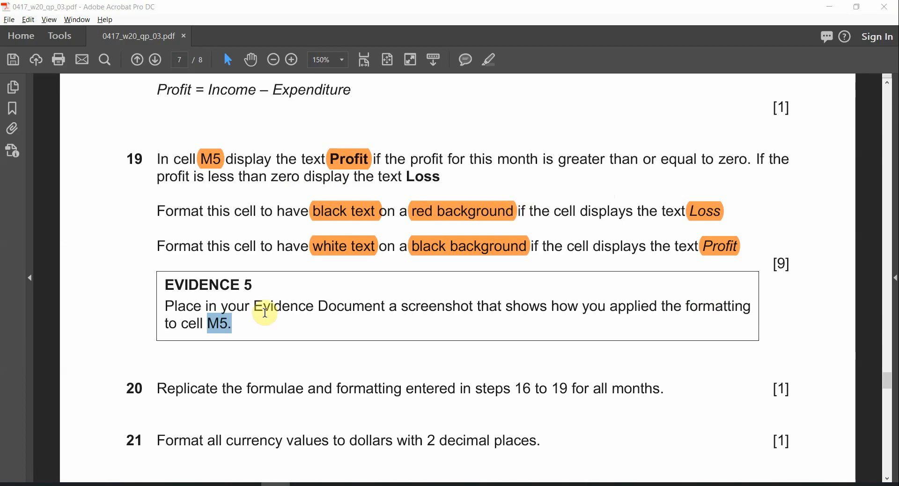
left_click_drag(252, 283, 182, 289)
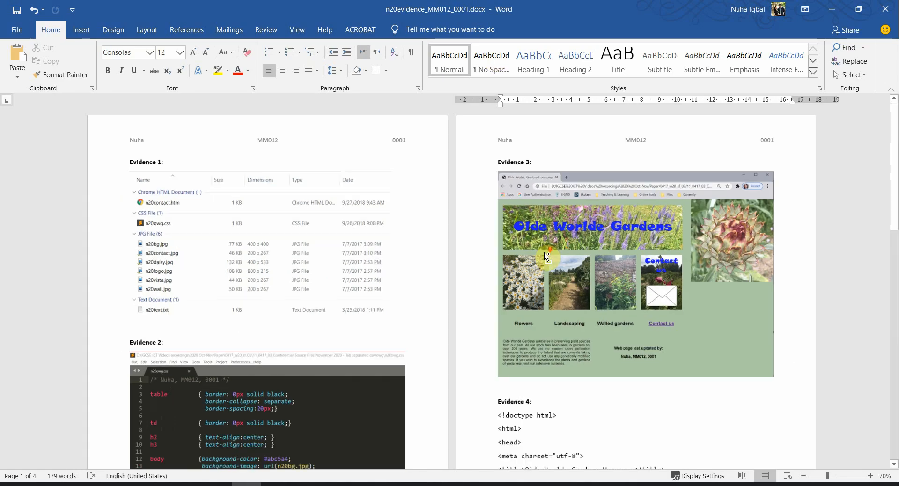
scroll(545, 255, "down", 15)
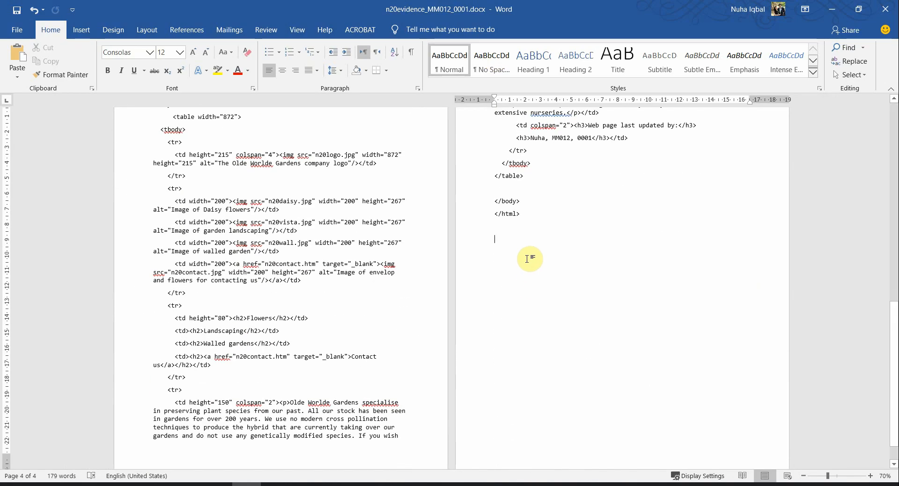
Step: Type an 'Evidence' heading below Evidence 4 and paste the formatting rules screenshot
left_click(527, 258)
type("Evide")
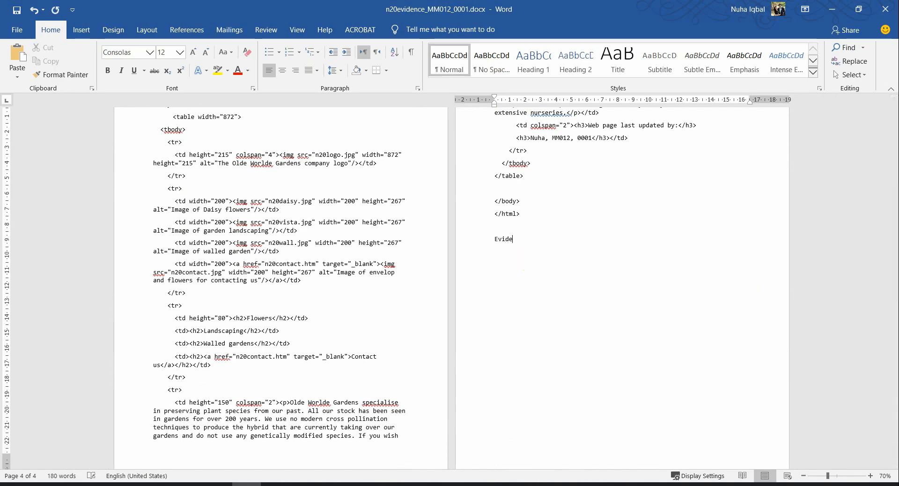
type("nce 5:")
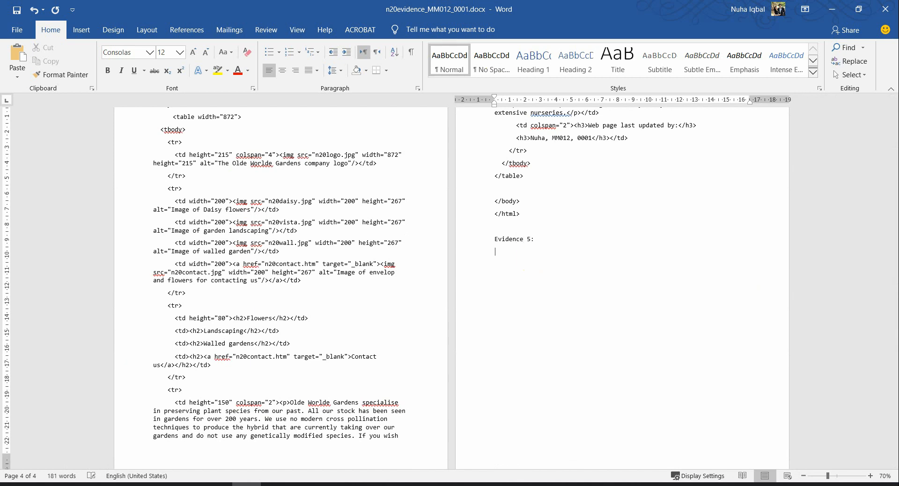
key("ctrl+v")
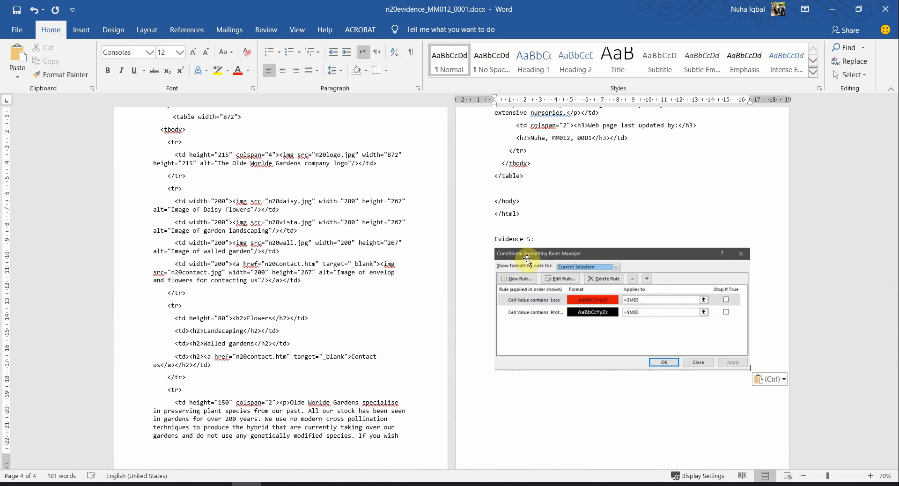
Step: Make 'Evidence 5:' bold like Evidence 4 using Format Painter, and add blank lines above it
scroll(537, 273, "up", 3)
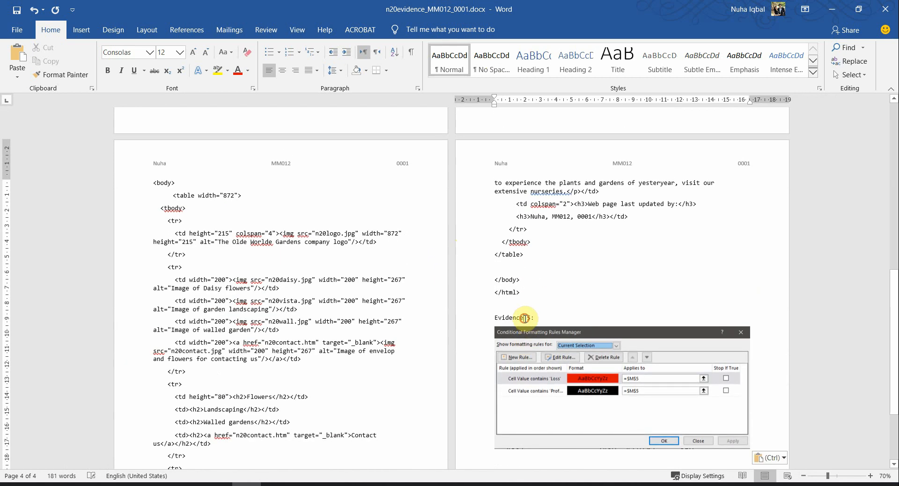
scroll(524, 318, "up", 10)
left_click(519, 241)
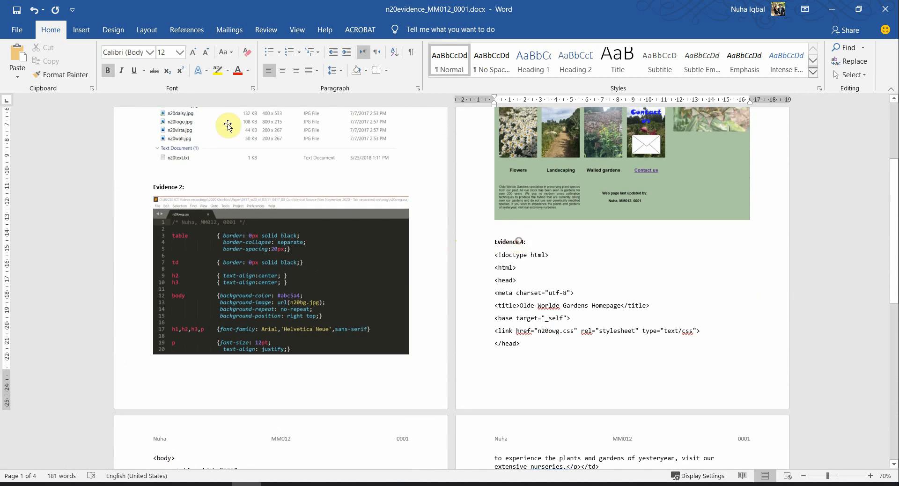
left_click(61, 75)
scroll(442, 311, "down", 8)
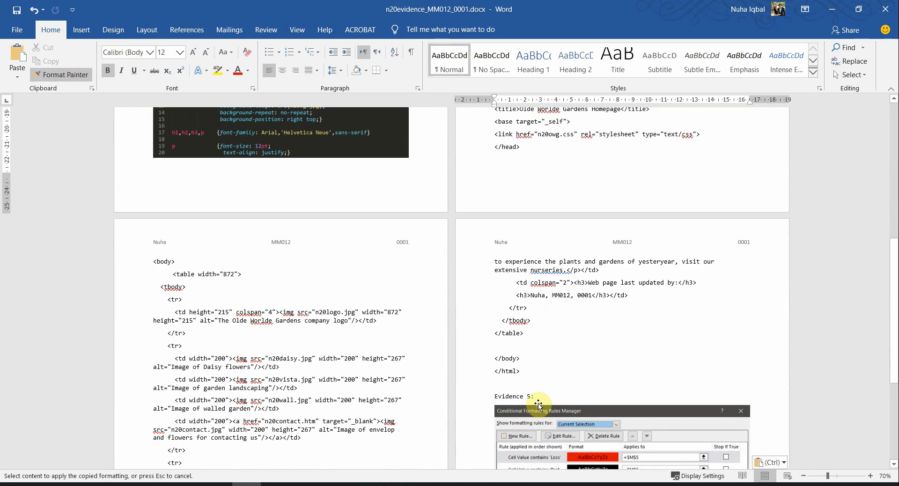
left_click_drag(531, 395, 491, 396)
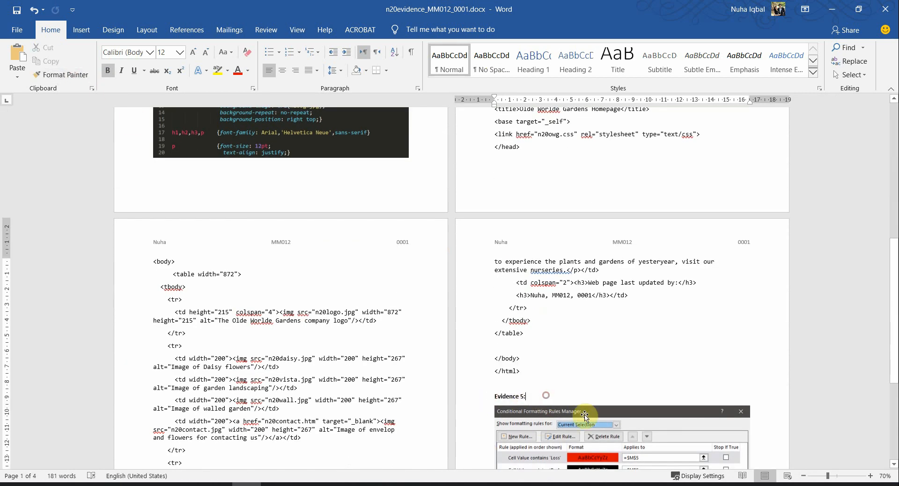
scroll(702, 416, "up", 2)
scroll(310, 211, "down", 9)
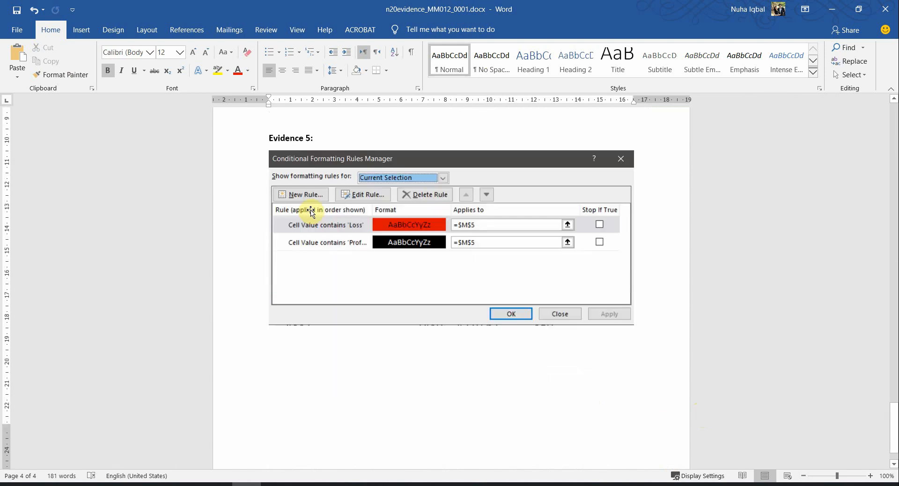
scroll(283, 136, "up", 2)
scroll(283, 136, "up", 1)
key("Return")
key("Return")
key("Return")
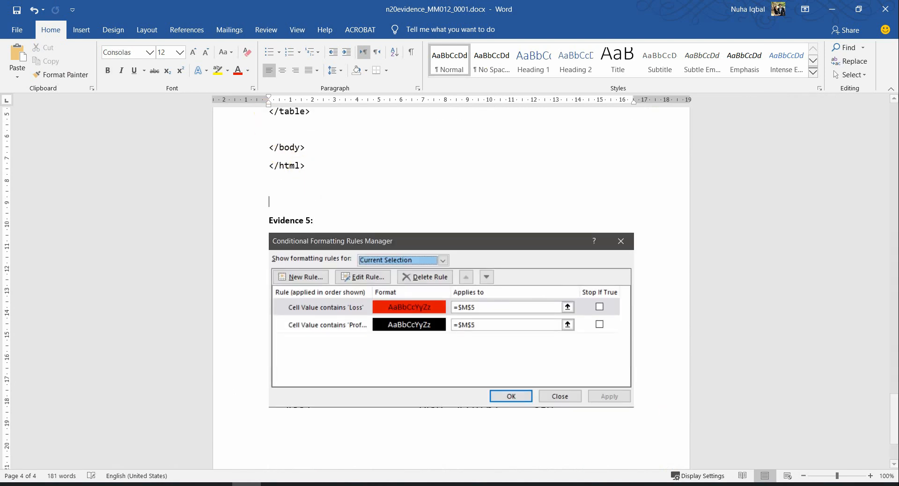
scroll(437, 300, "down", 5)
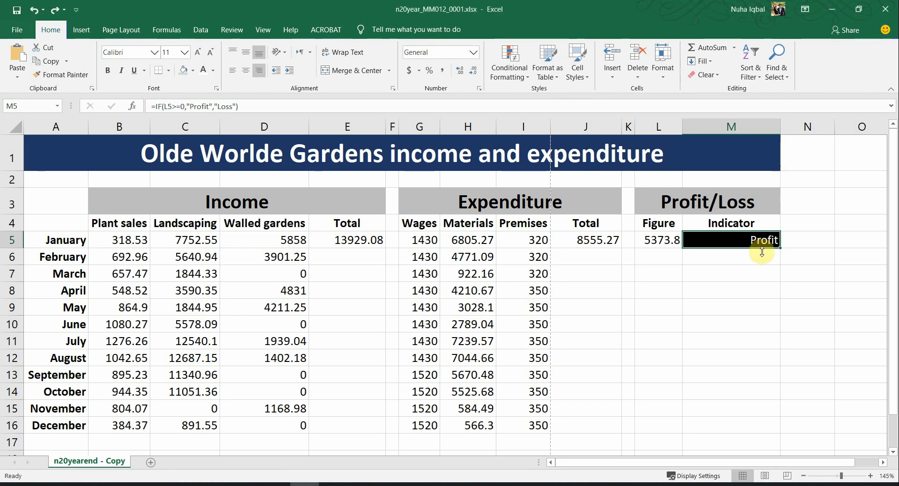
left_click(509, 65)
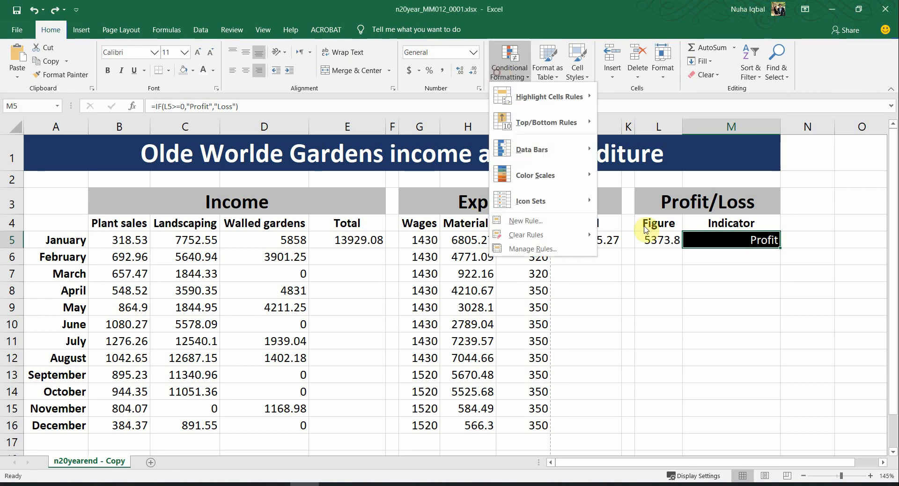
Step: Snip a screenshot of the Loss rule's edit dialog, then close both rule dialogs
left_click(539, 254)
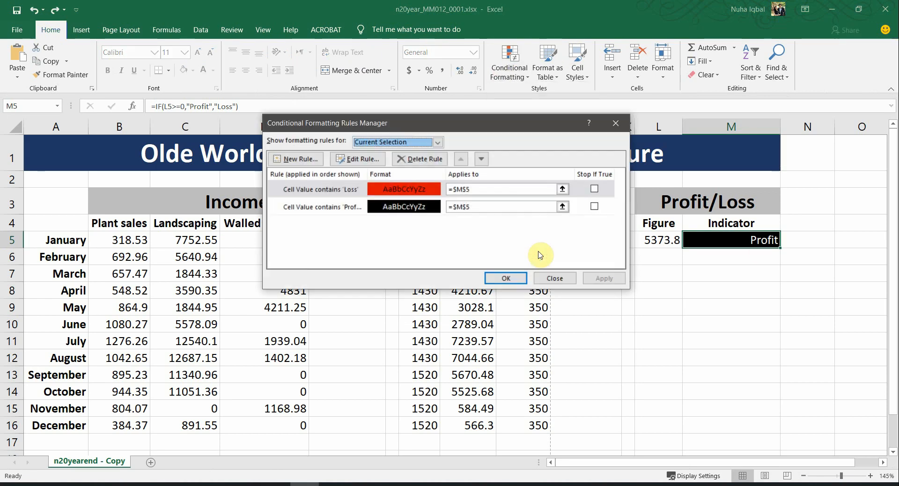
left_click_drag(457, 131, 431, 148)
left_click(347, 183)
key("super+shift+s")
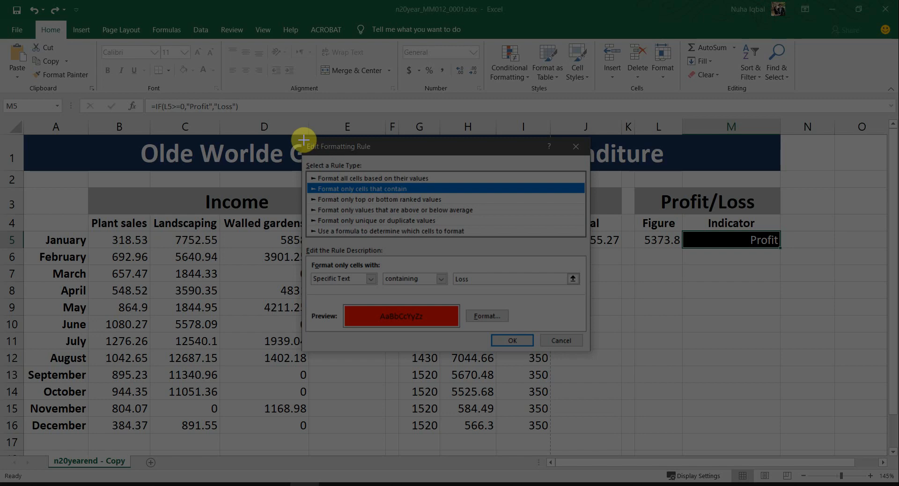
left_click_drag(303, 139, 588, 352)
left_click(571, 340)
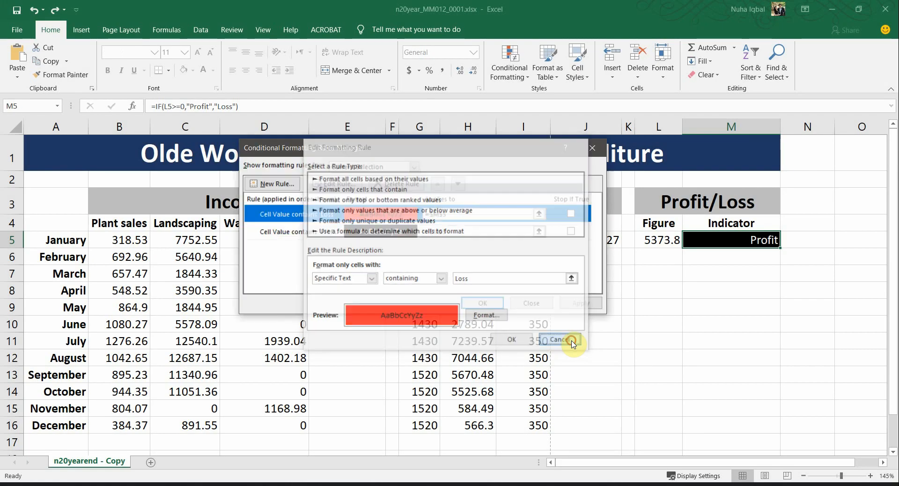
left_click(529, 305)
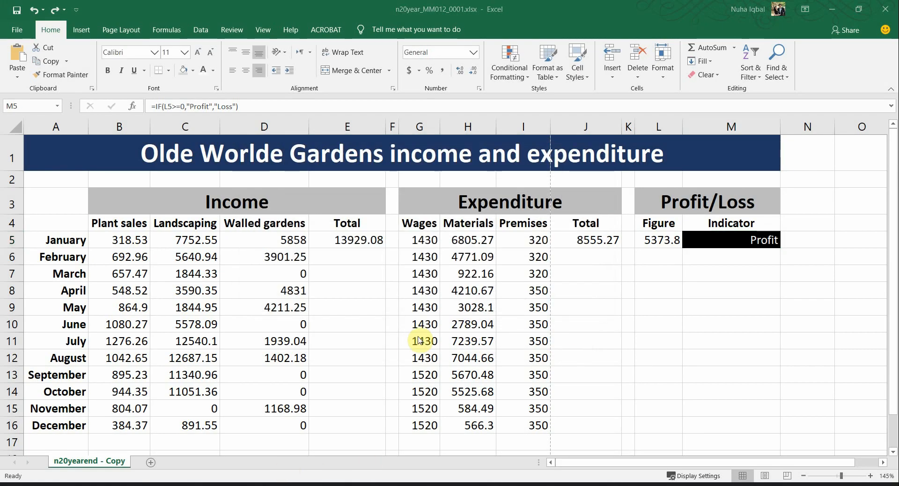
key("alt+Tab")
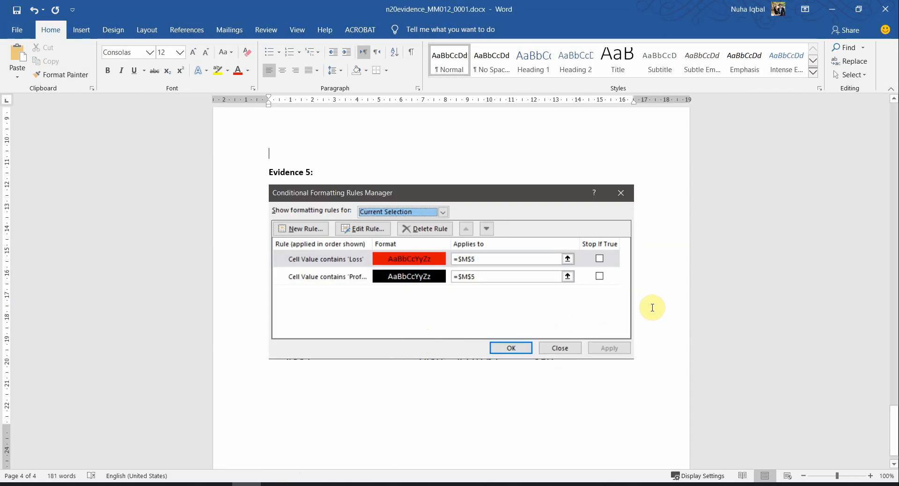
Step: Paste the Loss rule screenshot into Evidence 5 and shrink it by its corner handle
key("ctrl+v")
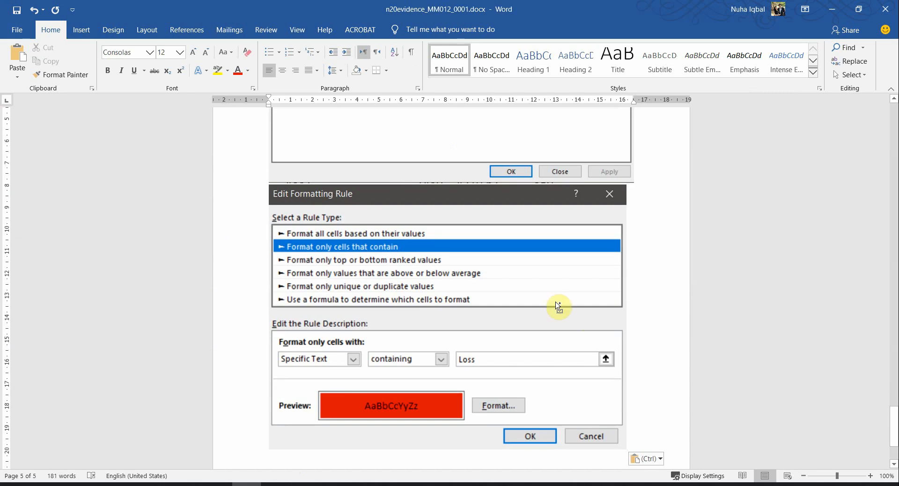
scroll(558, 305, "down", 5)
left_click(590, 343)
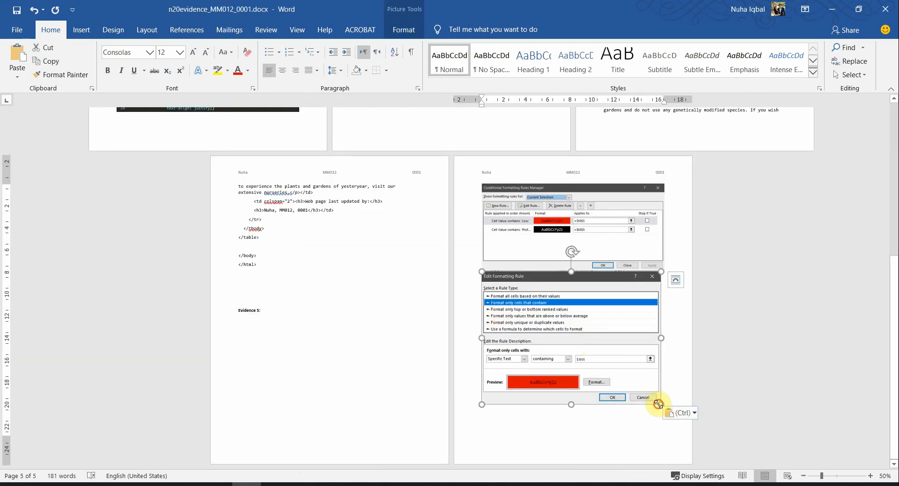
left_click_drag(657, 403, 627, 378)
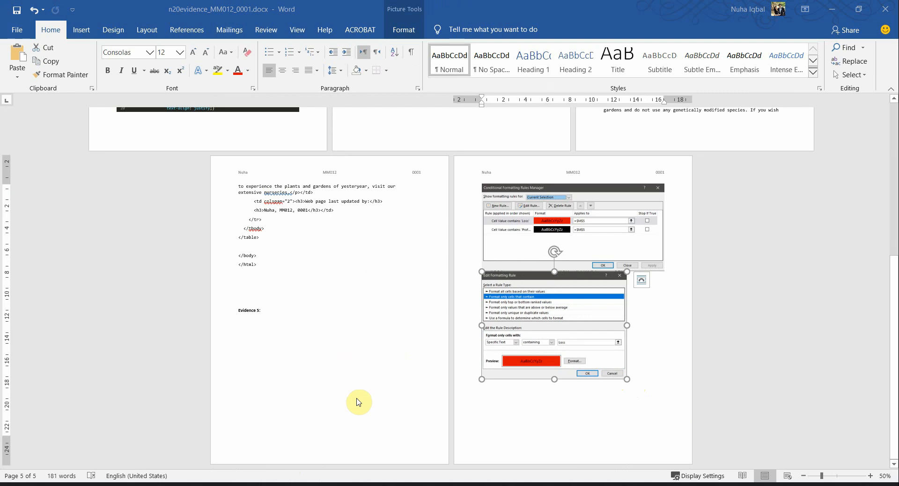
key("alt+Tab")
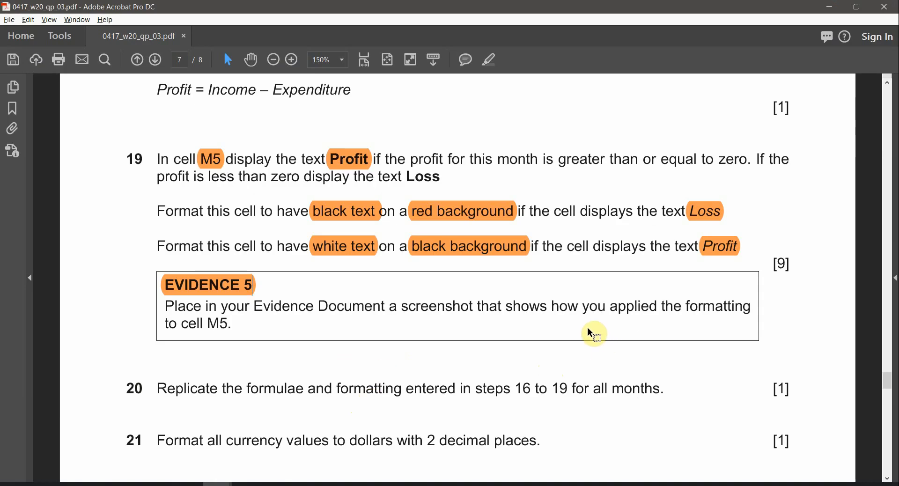
key("alt+Tab")
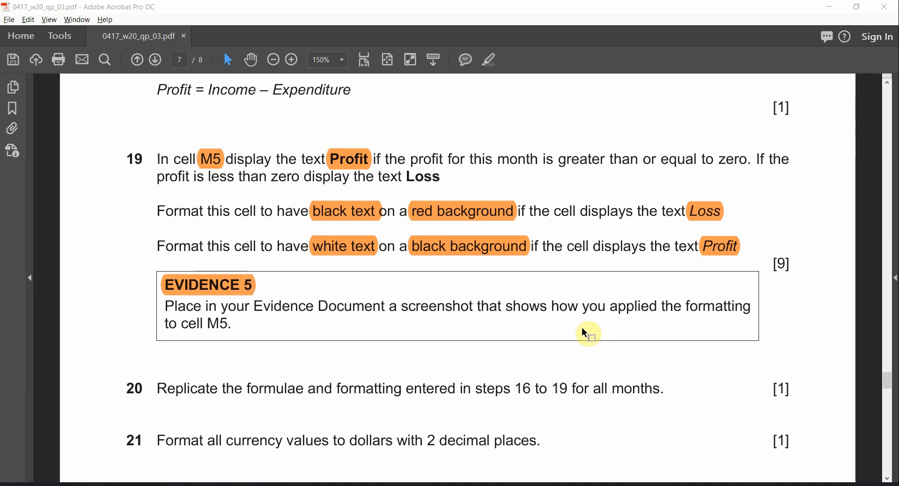
key("alt+Tab")
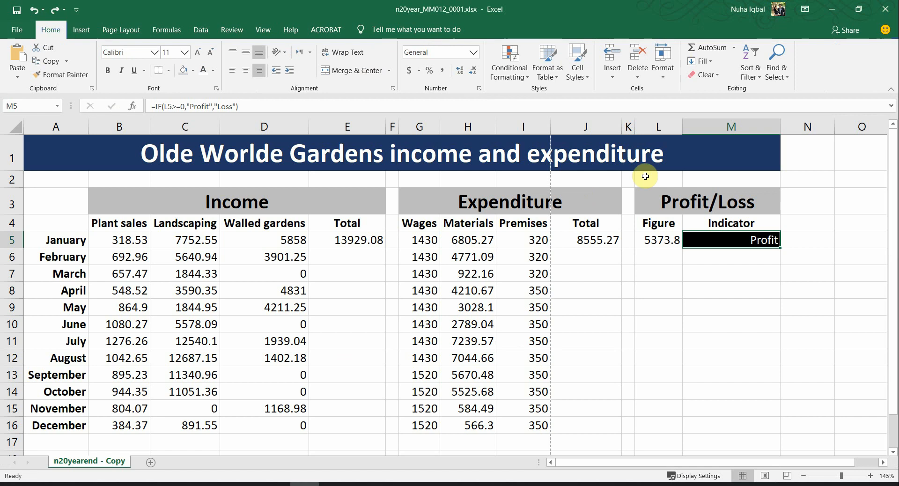
Step: Open the Profit rule's edit dialog from the Rules Manager, then cancel and close both dialogs
left_click(510, 64)
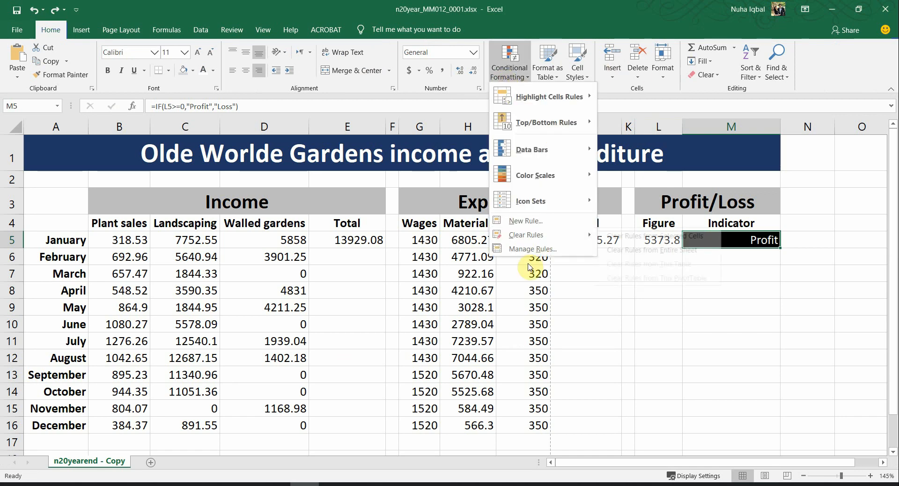
left_click(528, 248)
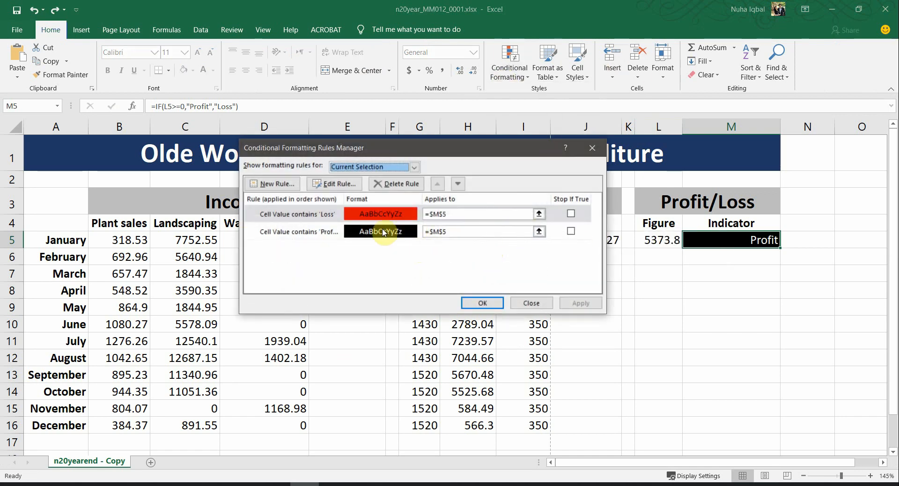
left_click(320, 233)
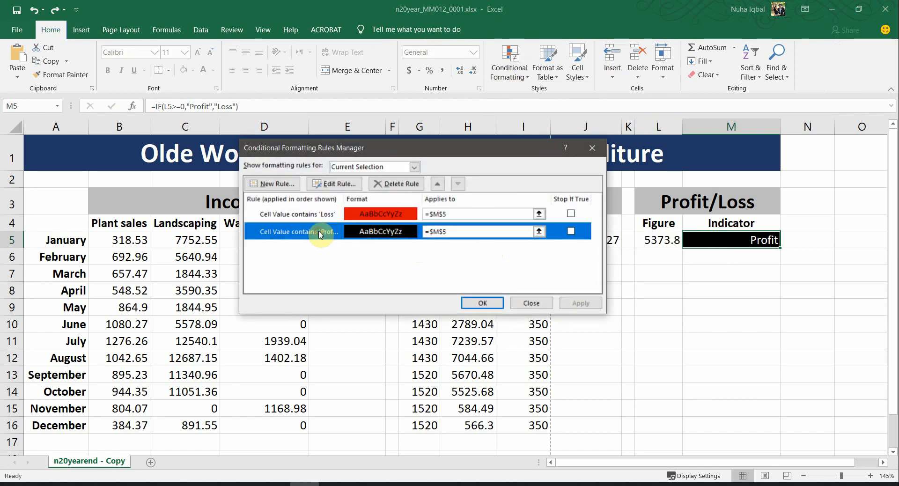
left_click(324, 185)
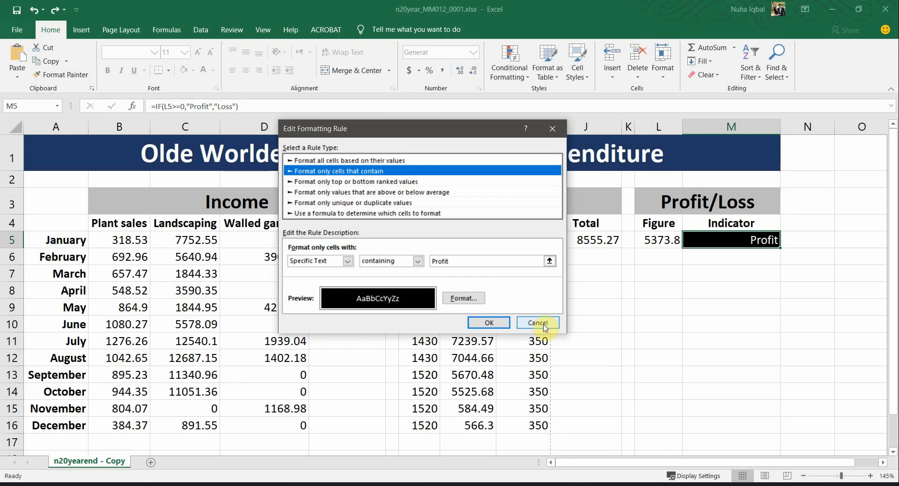
left_click(542, 324)
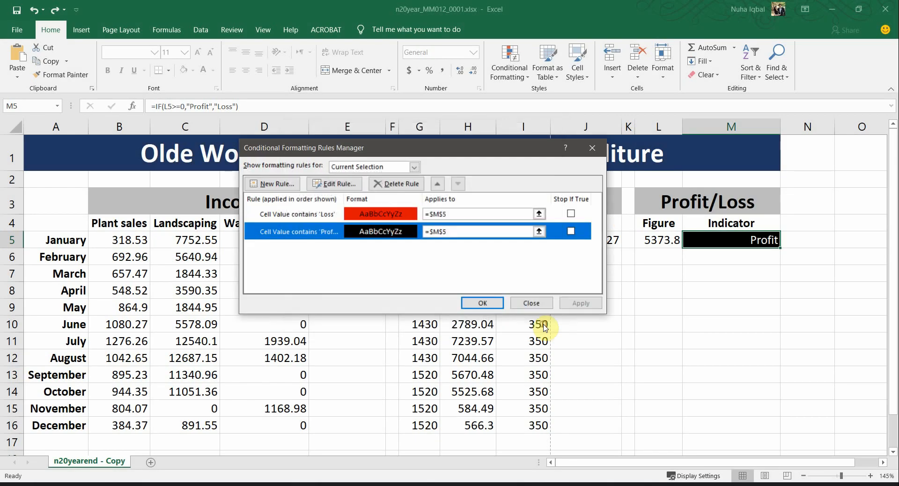
left_click(523, 308)
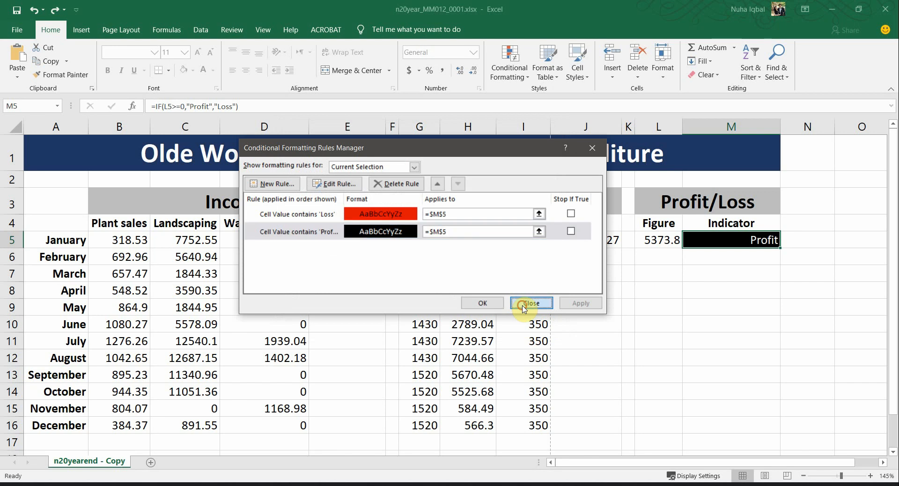
key("alt+Tab")
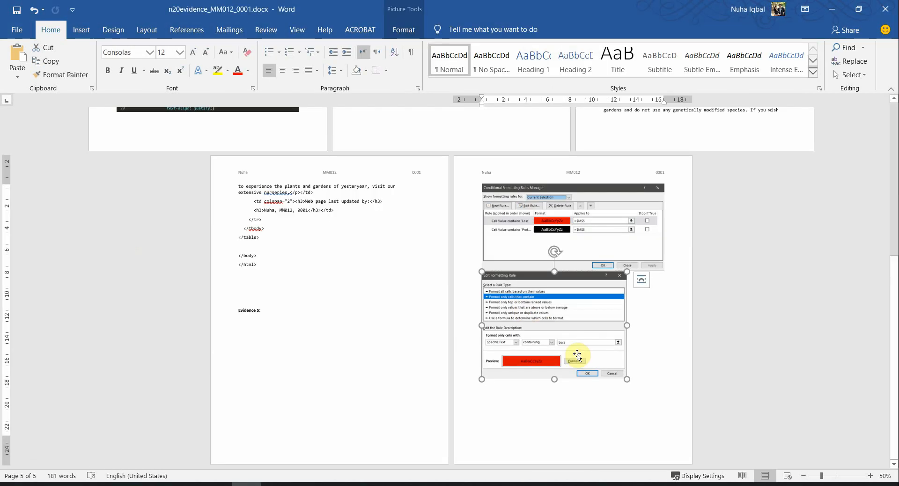
Step: Paste the Profit rule screenshot and move the rules manager screenshot below Evidence 5
left_click(639, 365)
key("ctrl+v")
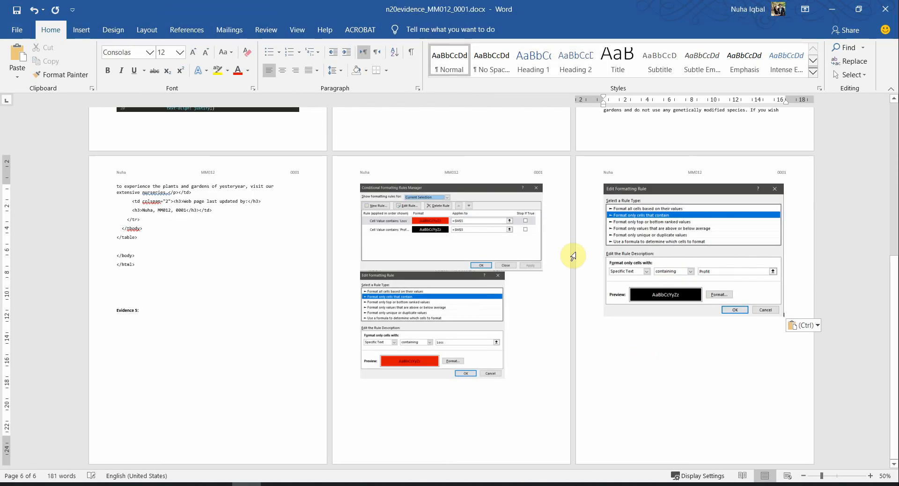
left_click(476, 321)
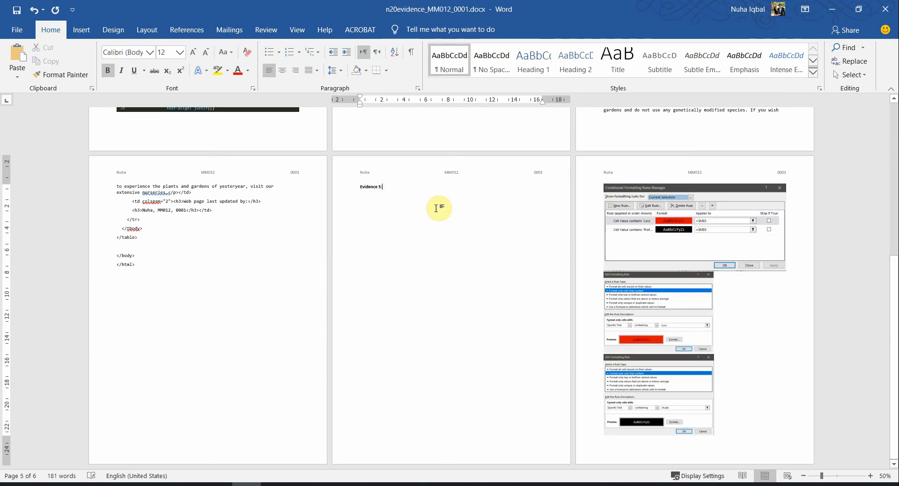
left_click(693, 241)
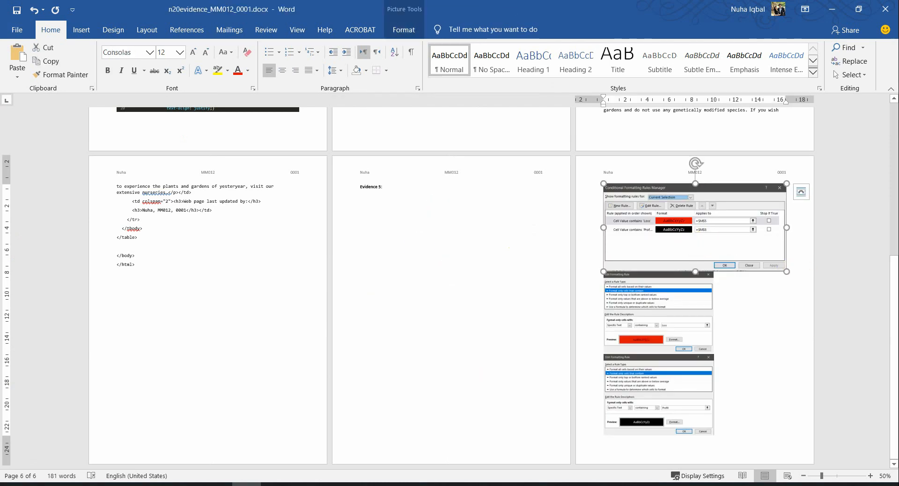
key("ctrl+x")
key("ctrl+v")
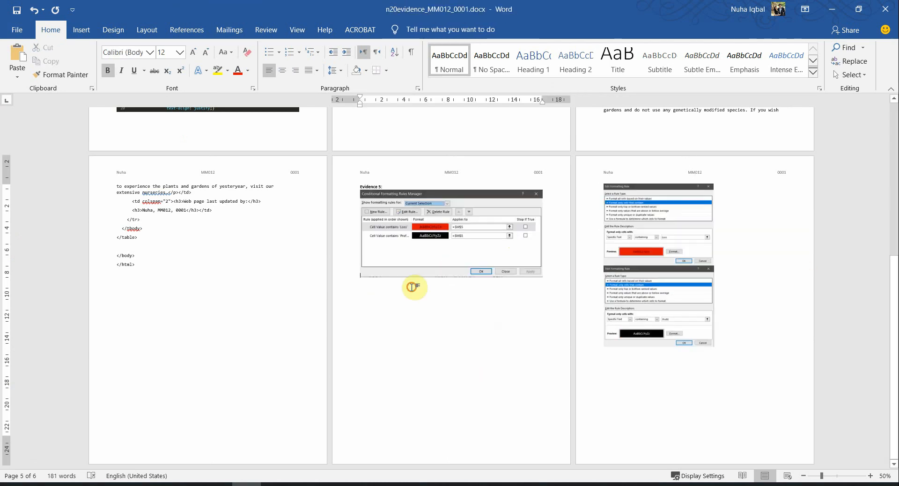
Step: Set Square text wrapping on both the Profit and Loss rule screenshots
left_click(424, 275)
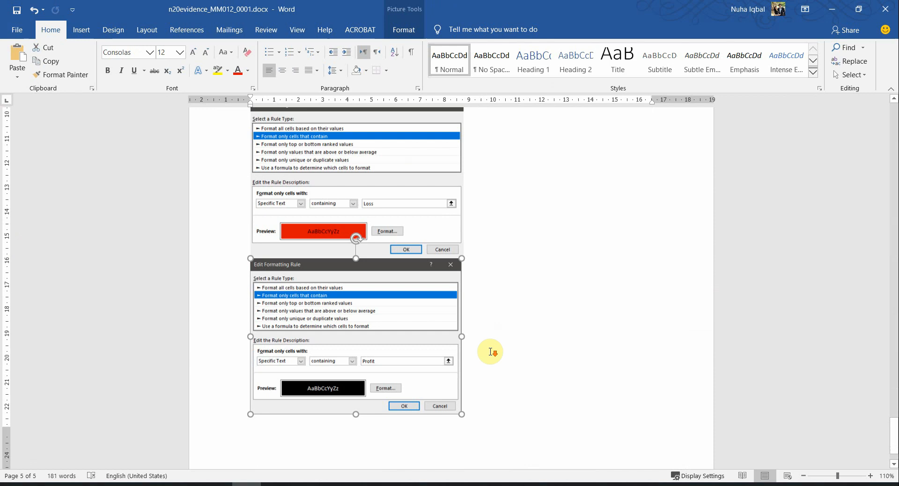
scroll(490, 351, "down", 1)
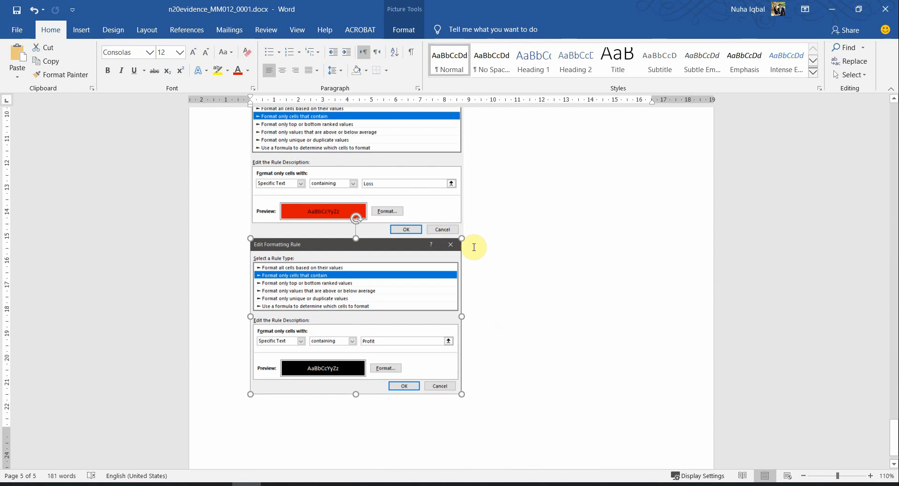
left_click(476, 246)
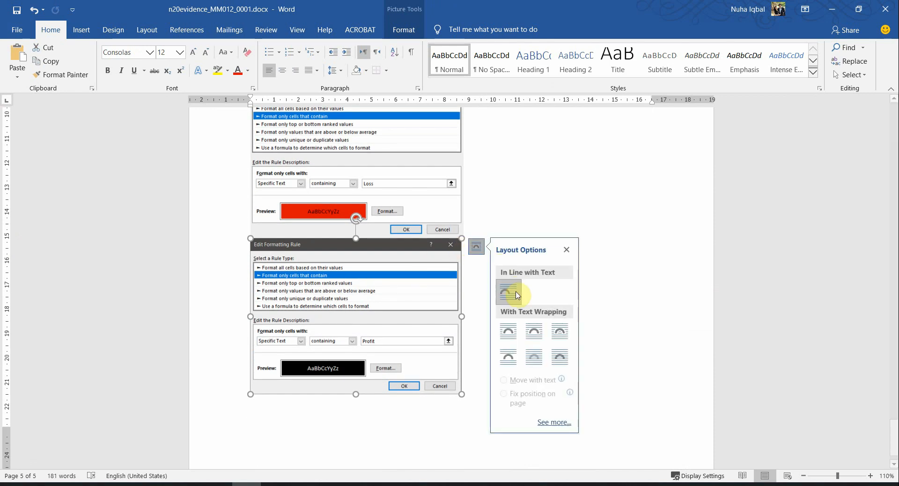
left_click(507, 331)
left_click(425, 217)
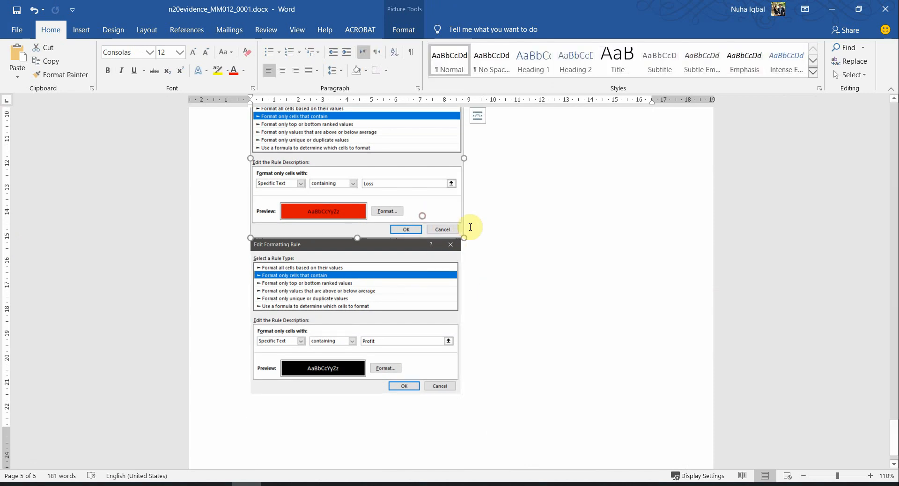
left_click(478, 115)
left_click(511, 200)
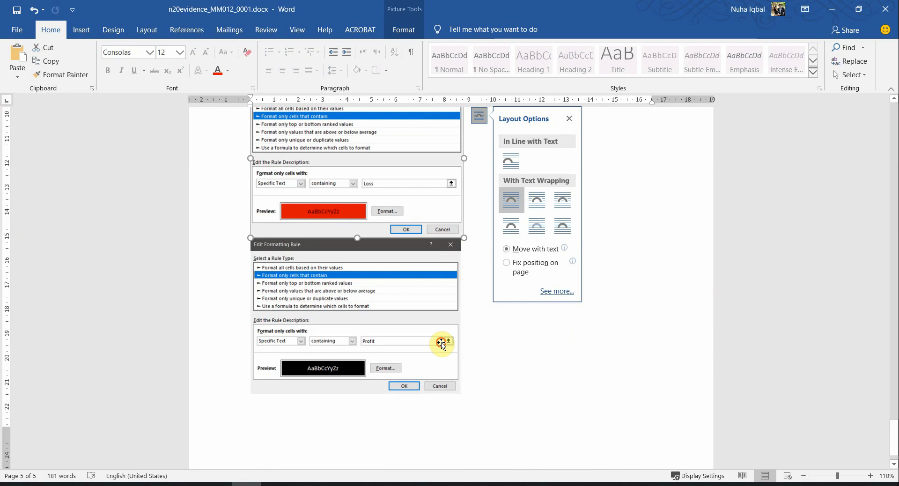
Step: Enlarge the Loss and Profit screenshots to the same width, then return to the exam PDF
left_click_drag(464, 238, 476, 243)
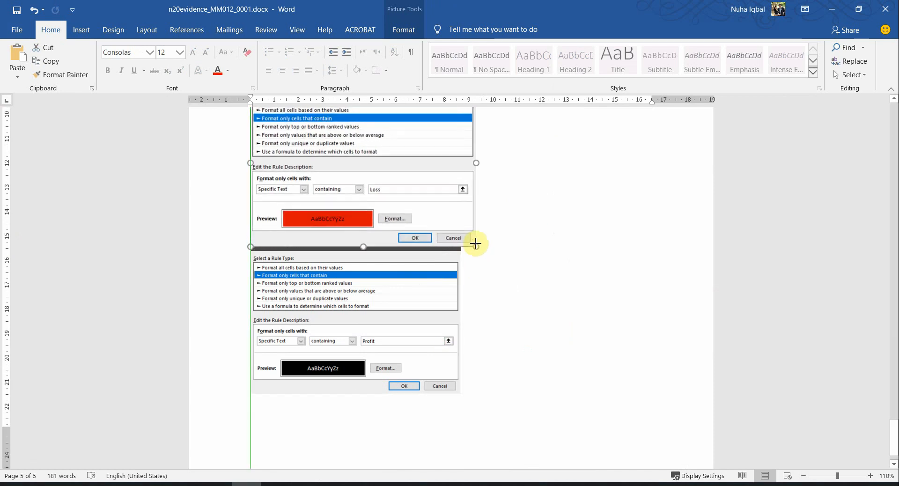
left_click(450, 310)
left_click_drag(461, 393, 470, 404)
left_click(548, 380)
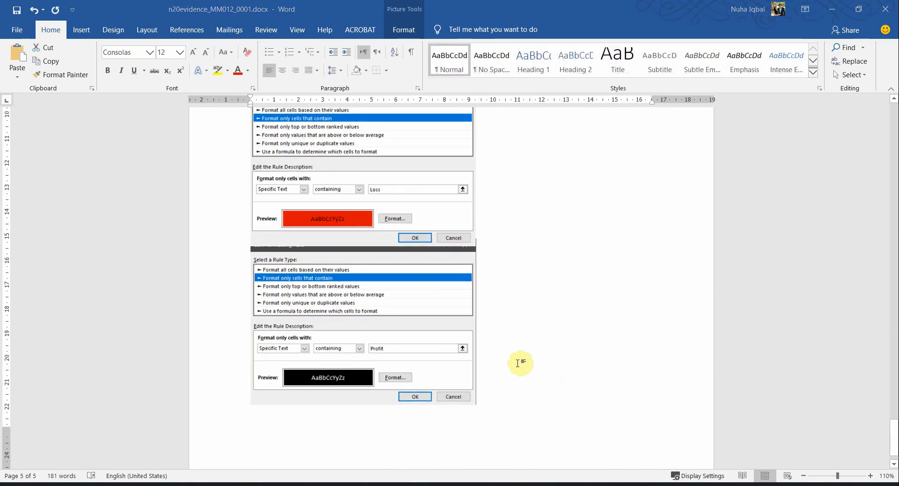
key("alt+Tab")
scroll(363, 375, "down", 2)
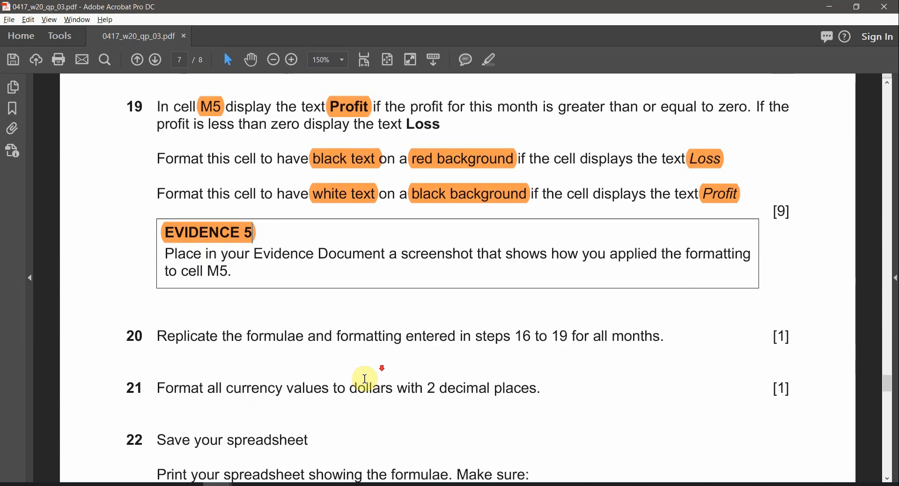
Step: Read questions 14–22, marking 'Replicate the formulae' in question 20, then return to Excel
left_click_drag(157, 290, 302, 302)
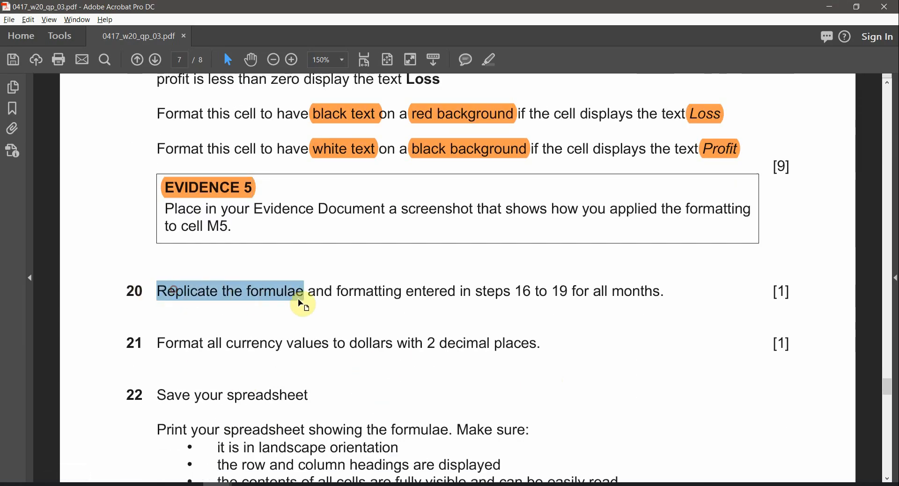
scroll(391, 319, "down", 1)
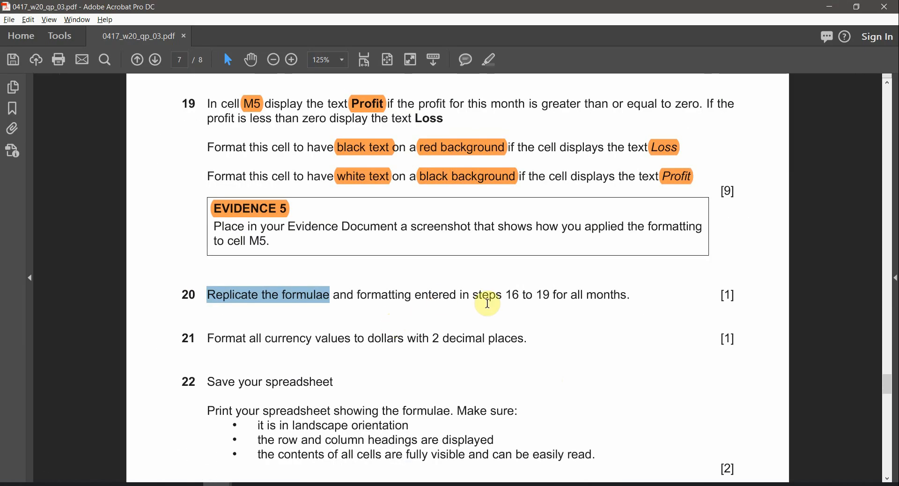
scroll(196, 140, "up", 1)
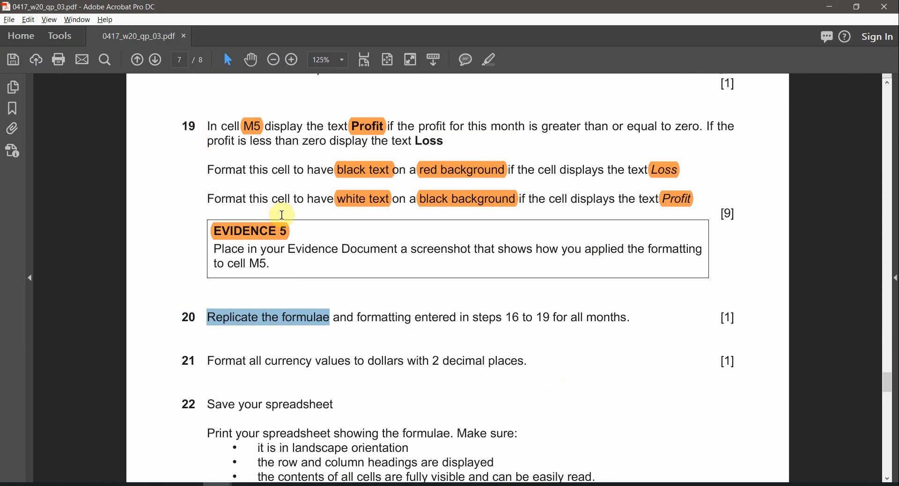
left_click_drag(508, 318, 573, 325)
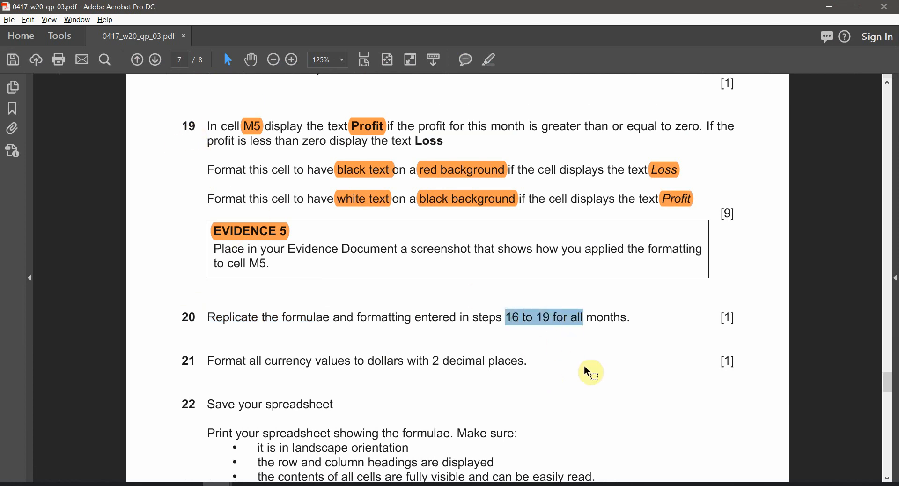
scroll(501, 353, "down", 2)
scroll(493, 347, "up", 8)
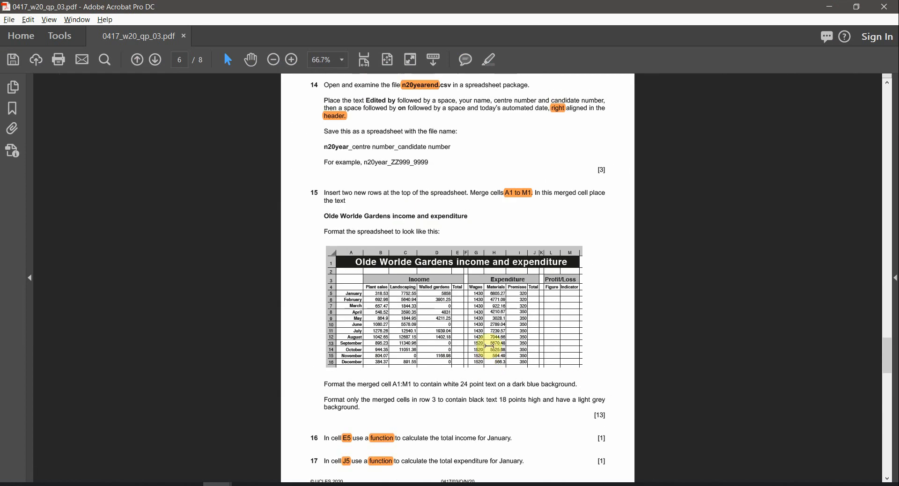
scroll(332, 355, "down", 3)
scroll(352, 360, "up", 2)
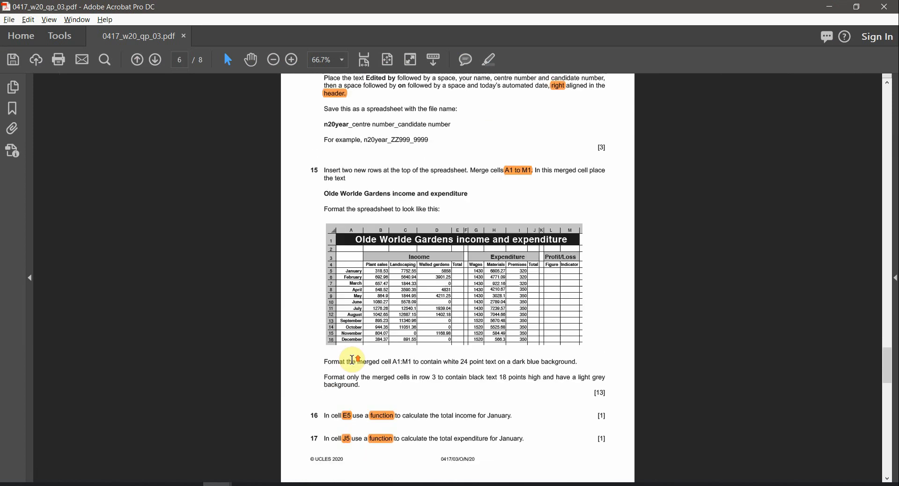
scroll(353, 359, "up", 1)
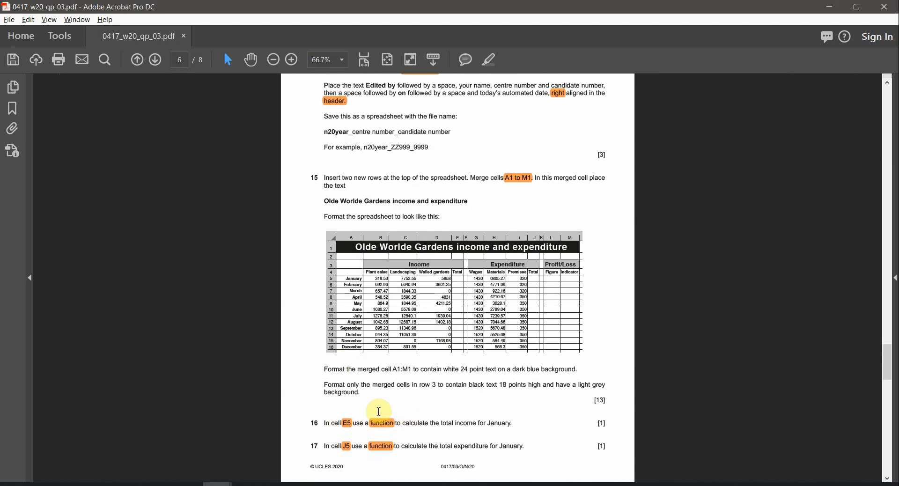
scroll(440, 403, "down", 2)
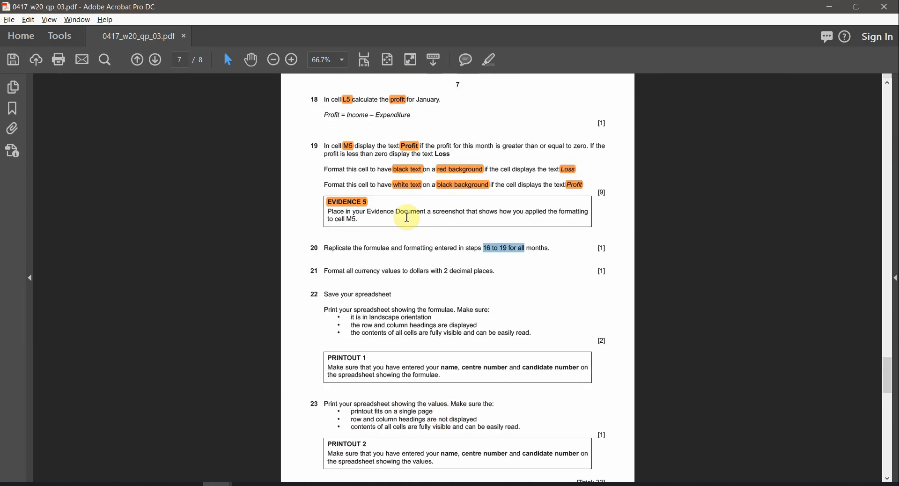
scroll(384, 247, "up", 4)
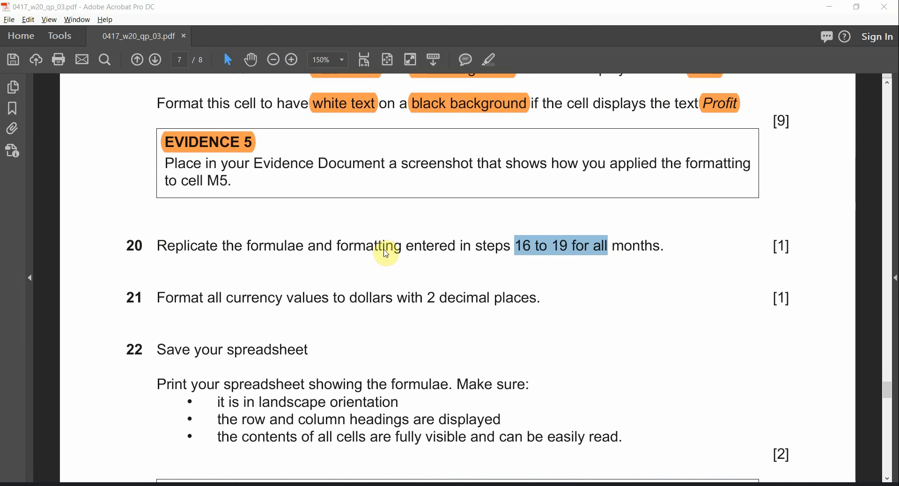
key("alt+Tab")
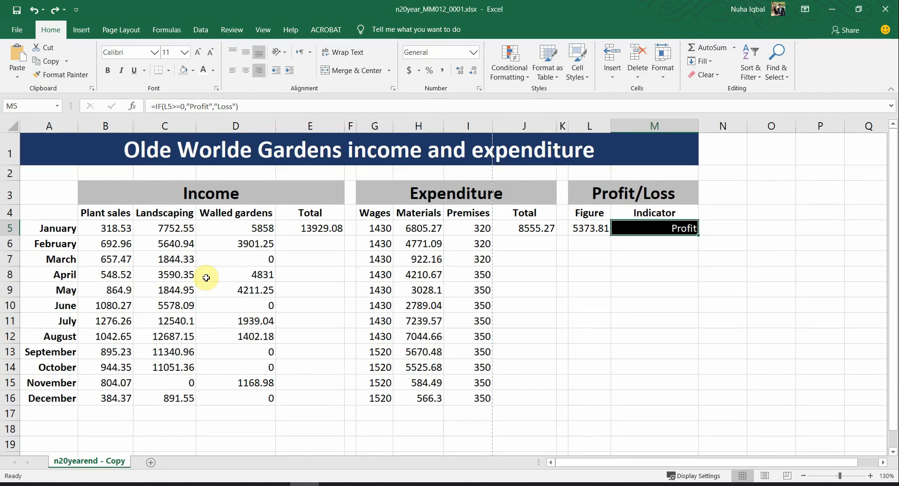
Step: Fill the E5 income, J5 expenditure and L5 profit formulas down to December
left_click(323, 231)
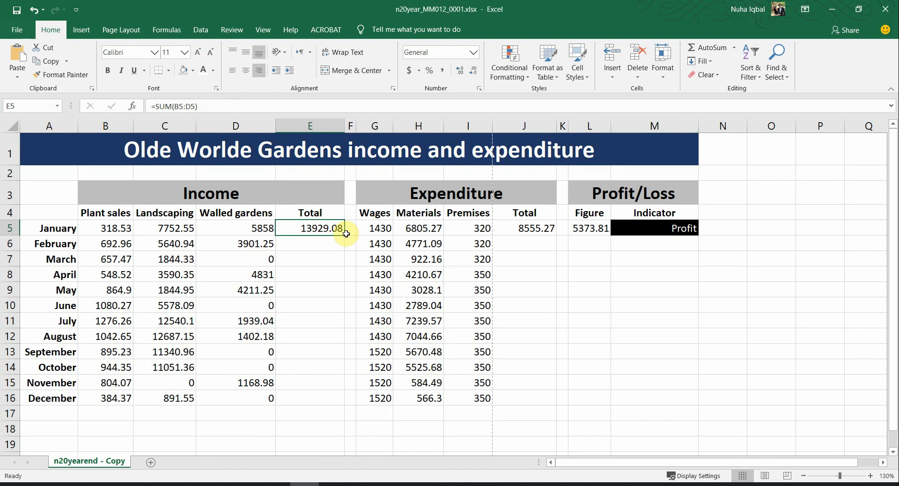
double_click(344, 235)
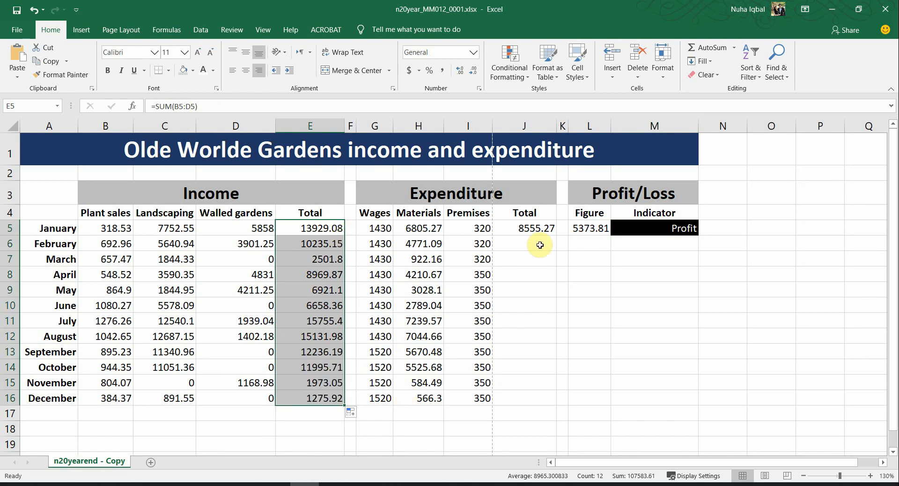
left_click(545, 229)
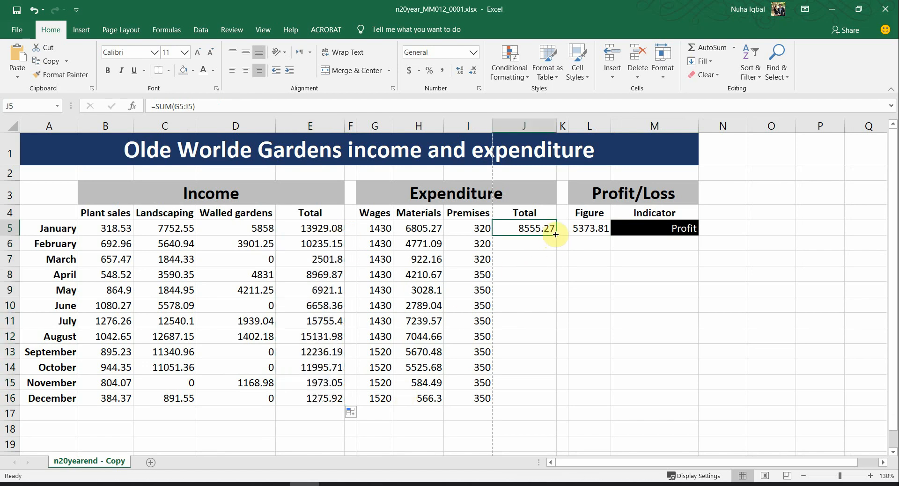
double_click(555, 234)
left_click(597, 229)
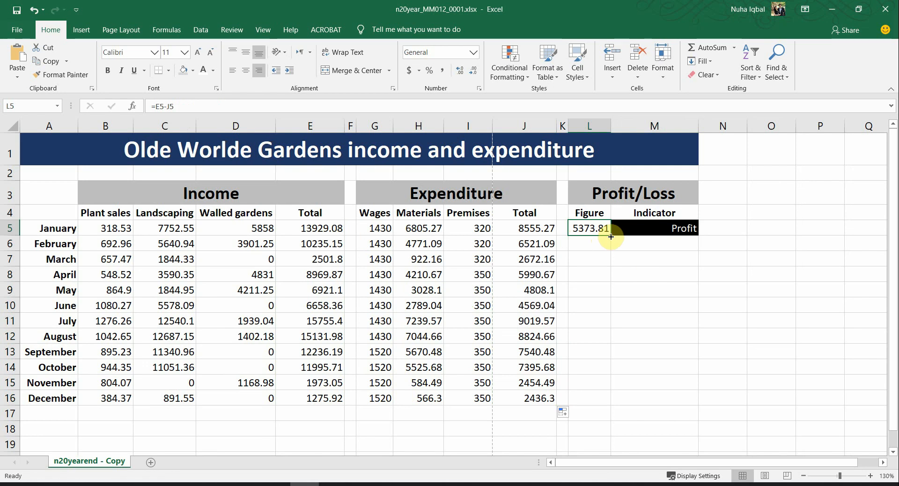
left_click_drag(611, 237, 622, 399)
Step: Check the copied profit formulas, including February, March and October
left_click(627, 249)
left_click(584, 239)
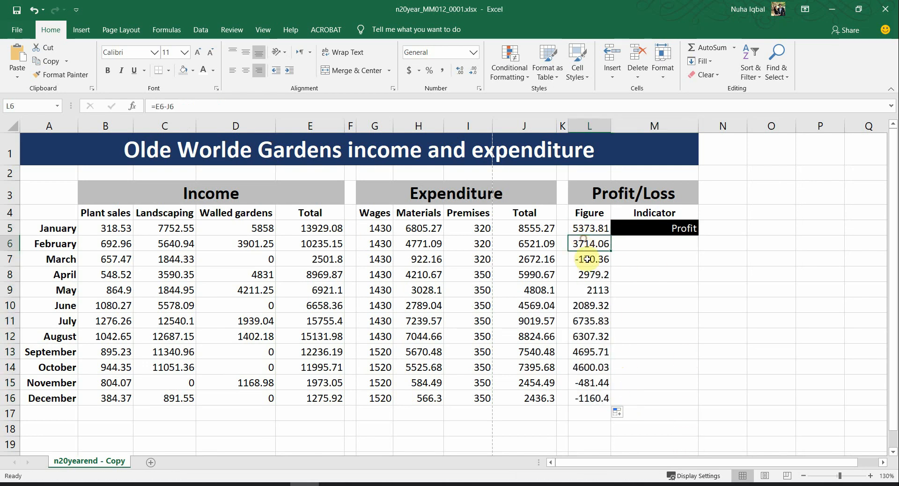
left_click(587, 260)
left_click(594, 275)
left_click(602, 262)
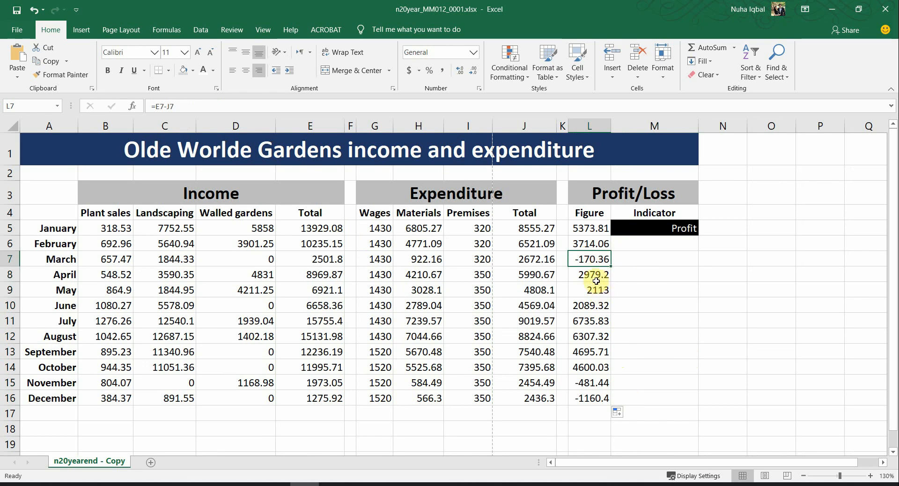
left_click(596, 279)
left_click(597, 321)
left_click(595, 366)
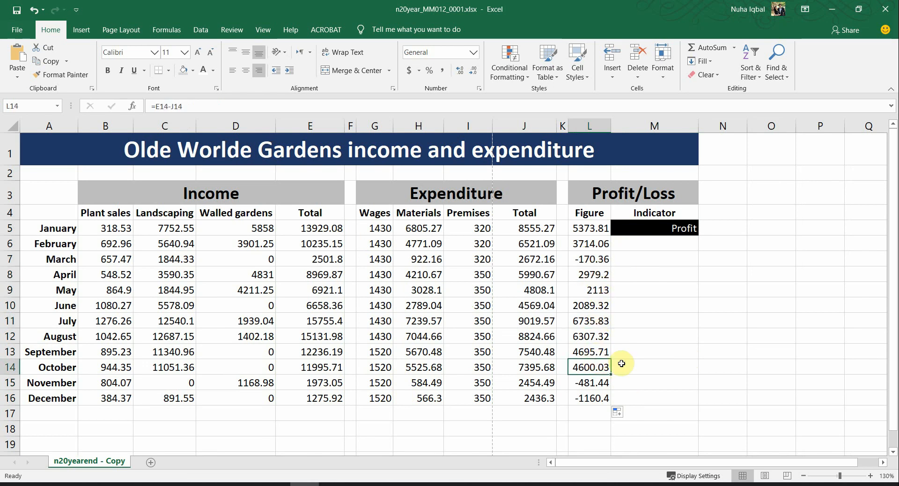
Step: Copy the M5 Profit/Loss indicator down to December and inspect the March and September formulas
left_click(672, 228)
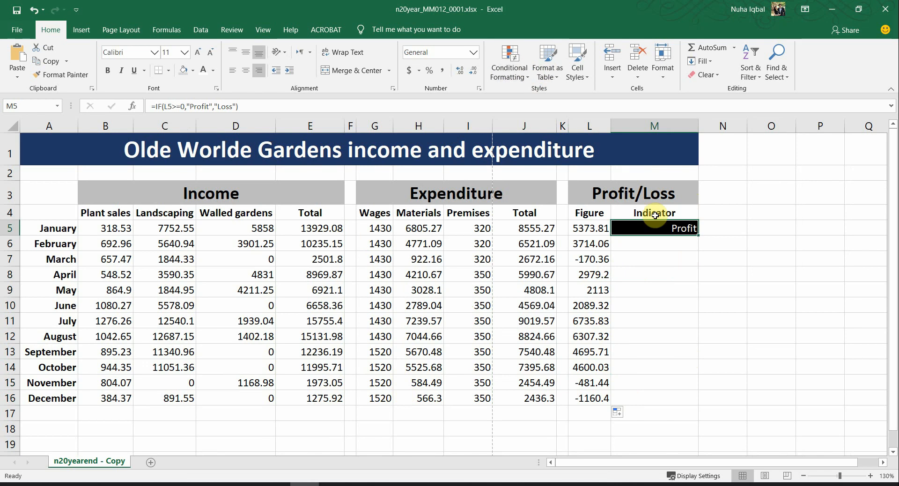
left_click_drag(699, 237, 690, 403)
left_click(670, 276)
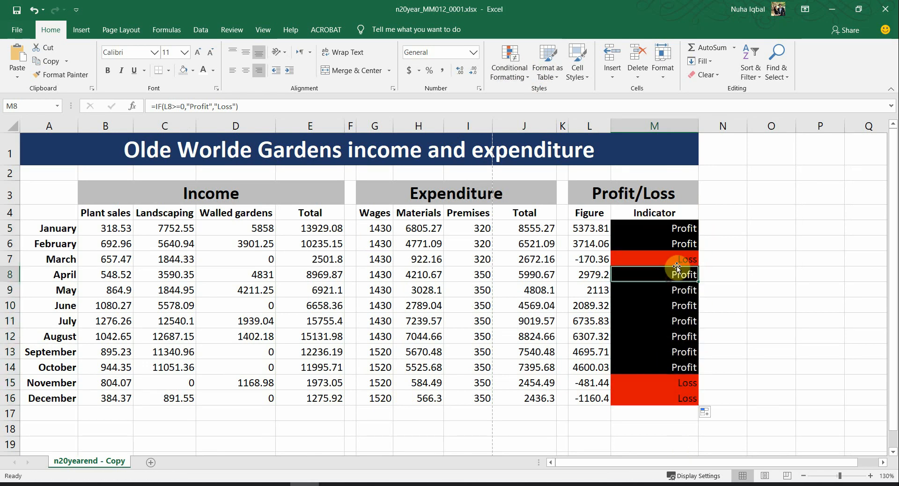
left_click(678, 258)
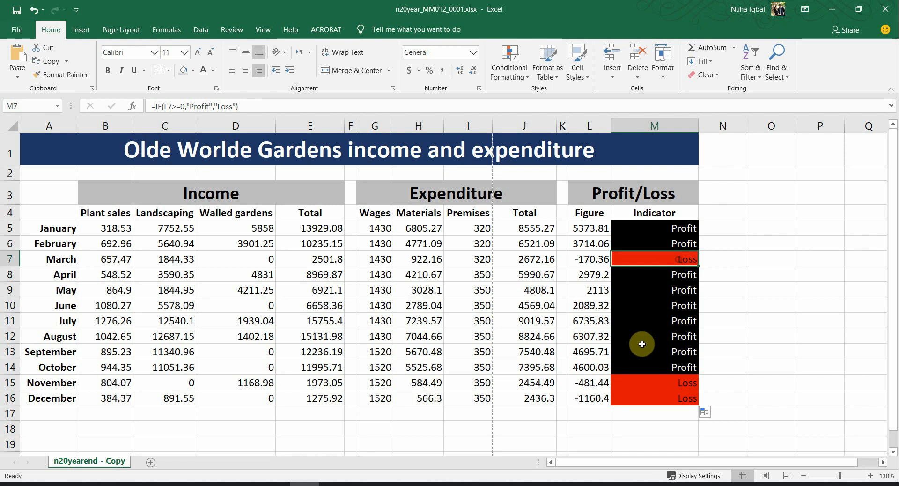
left_click(656, 350)
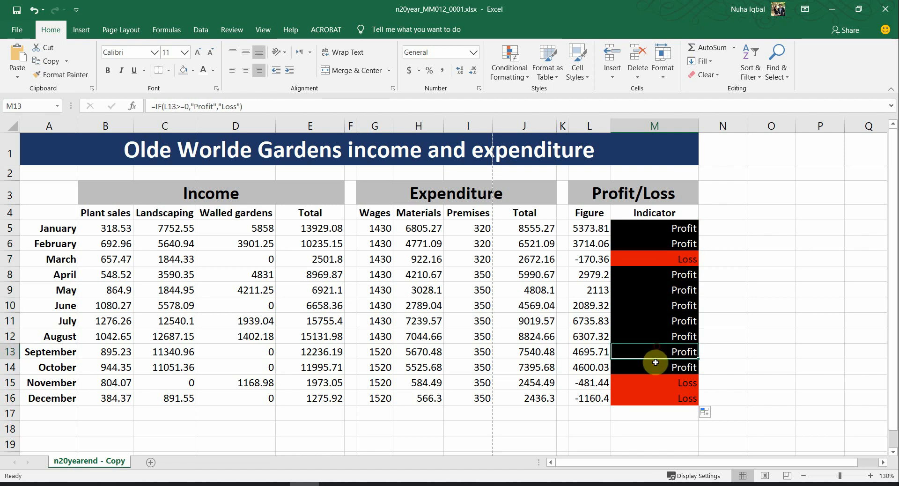
double_click(635, 352)
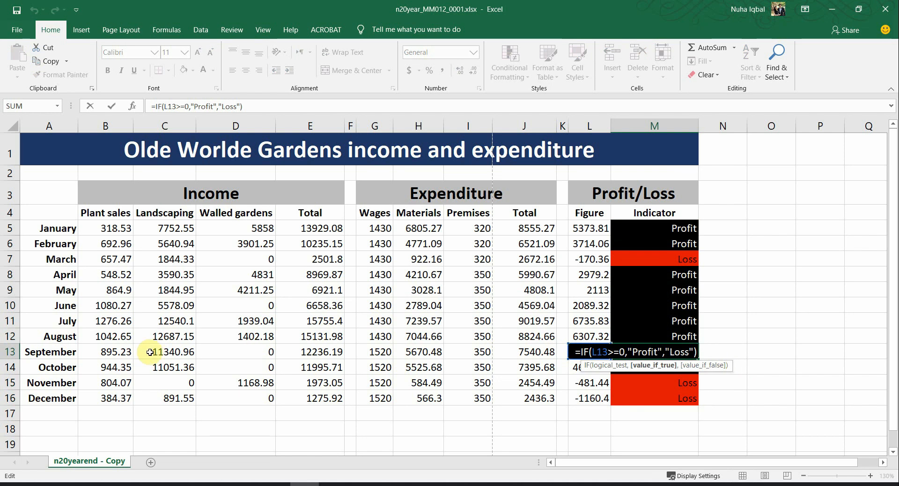
key("Escape")
left_click(710, 341)
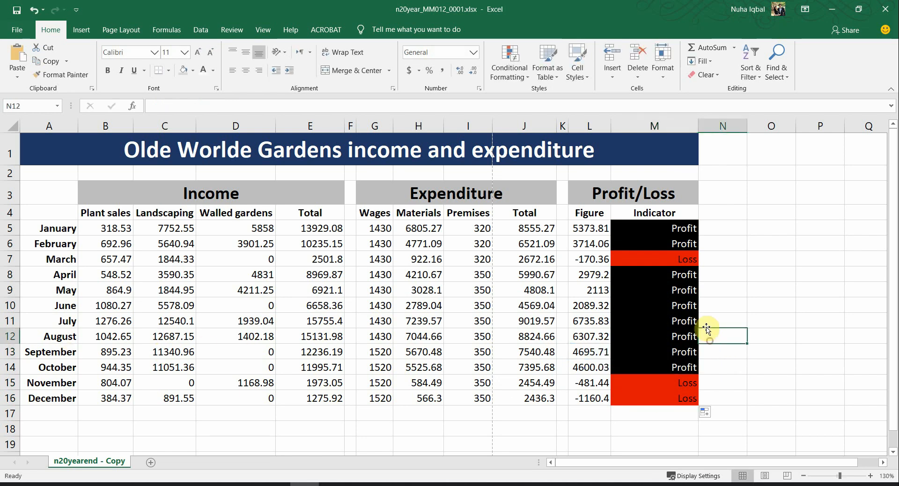
left_click(665, 229)
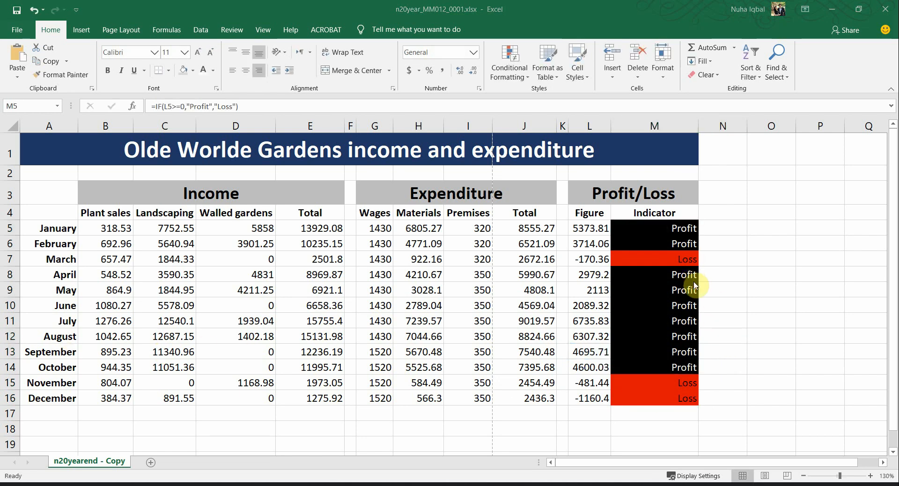
Step: Return to the question paper at step 21 on currency formatting
key("alt+Tab")
scroll(619, 333, "down", 1)
left_click(231, 281)
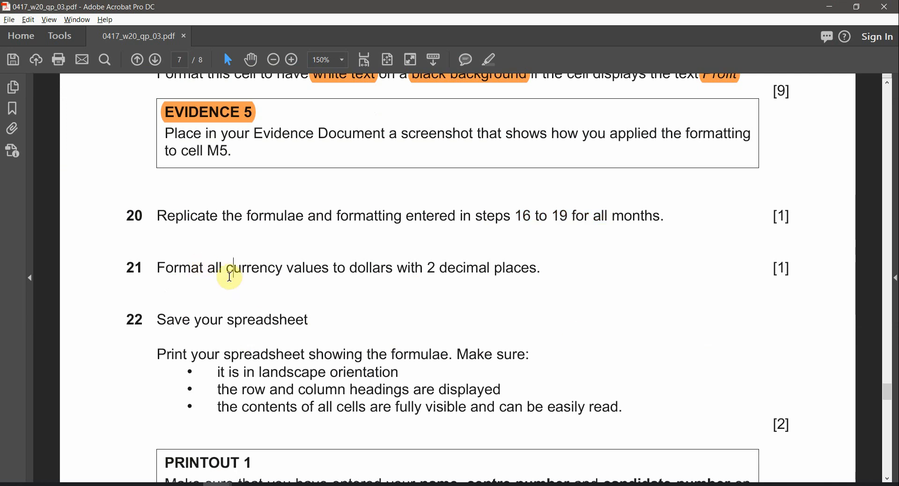
Step: Select 'dollars with 2 decimal' in question 21, highlight it orange, and return to Excel
double_click(231, 268)
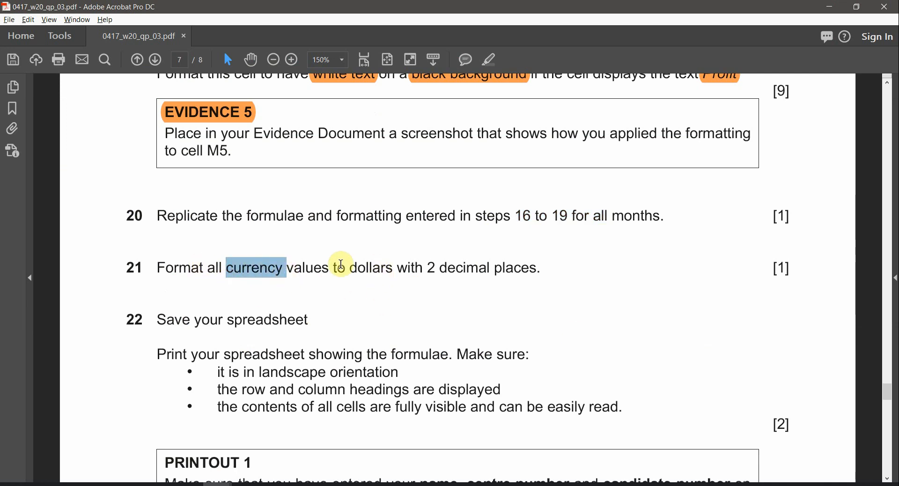
left_click_drag(356, 271, 461, 271)
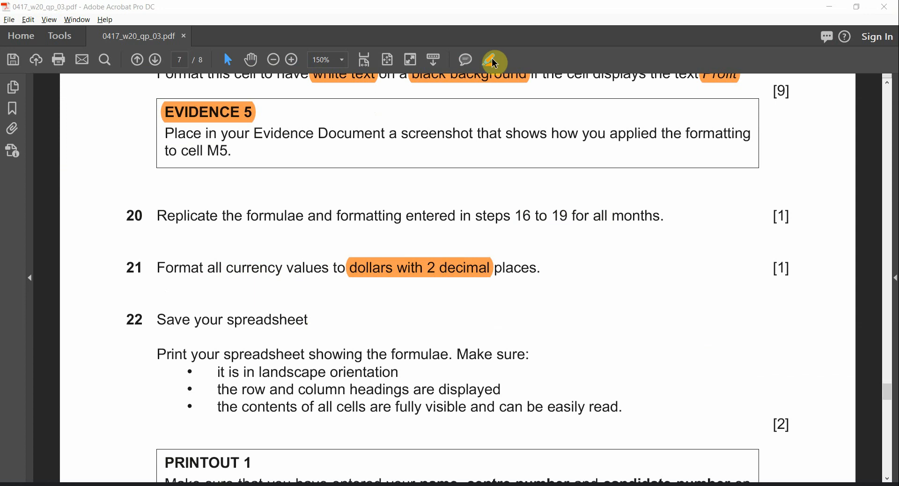
key("alt+Tab")
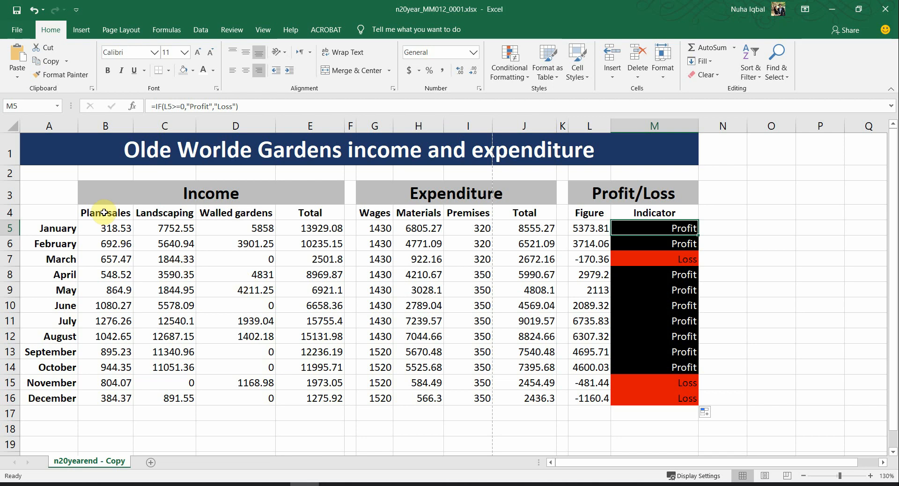
Step: Select B5:E16, G5:J16 and L5:L16 together and right-click the selection
left_click_drag(104, 212, 377, 216)
left_click_drag(378, 215, 591, 227)
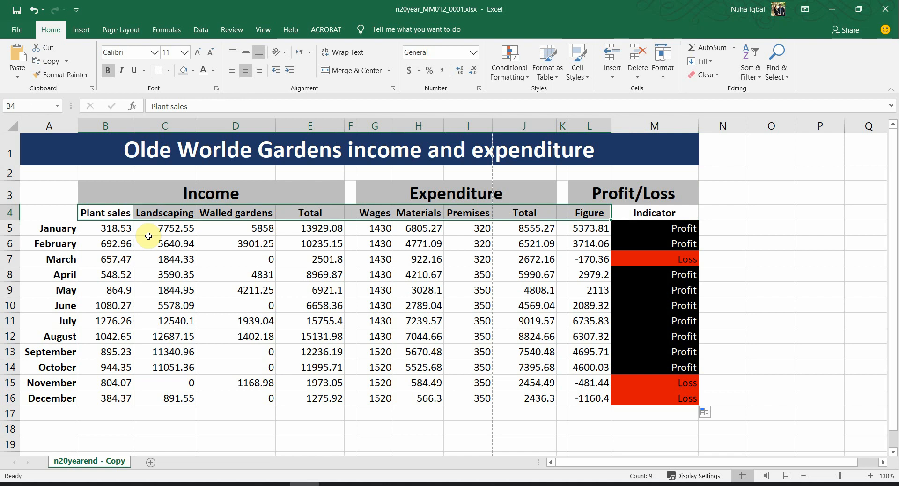
left_click_drag(128, 229, 341, 396)
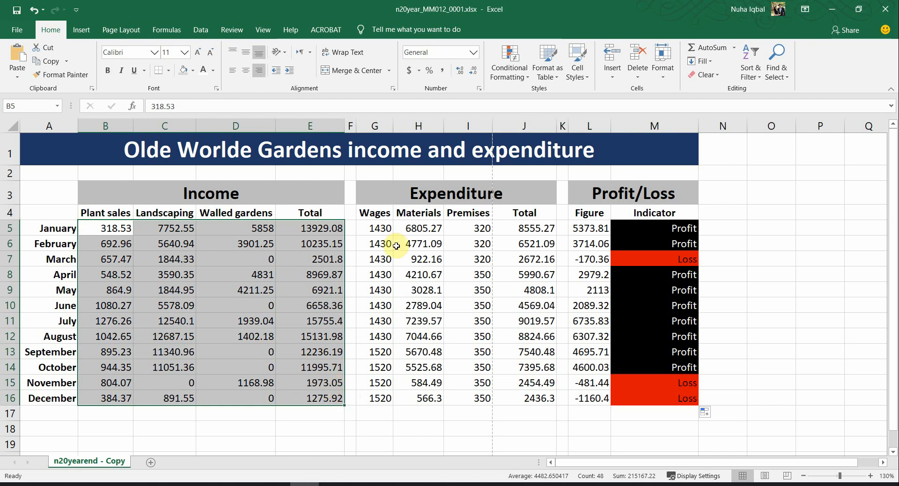
left_click_drag(375, 229, 525, 393, "ctrl")
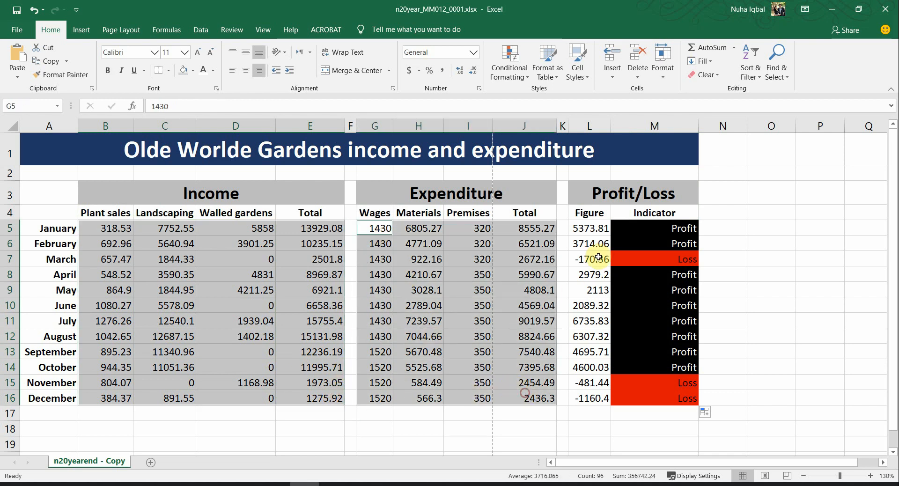
left_click_drag(594, 228, 585, 398, "ctrl")
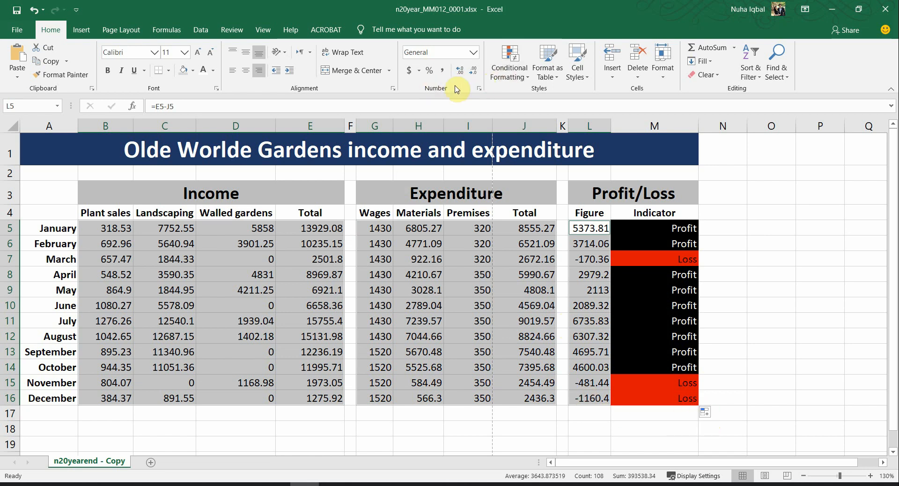
right_click(480, 294)
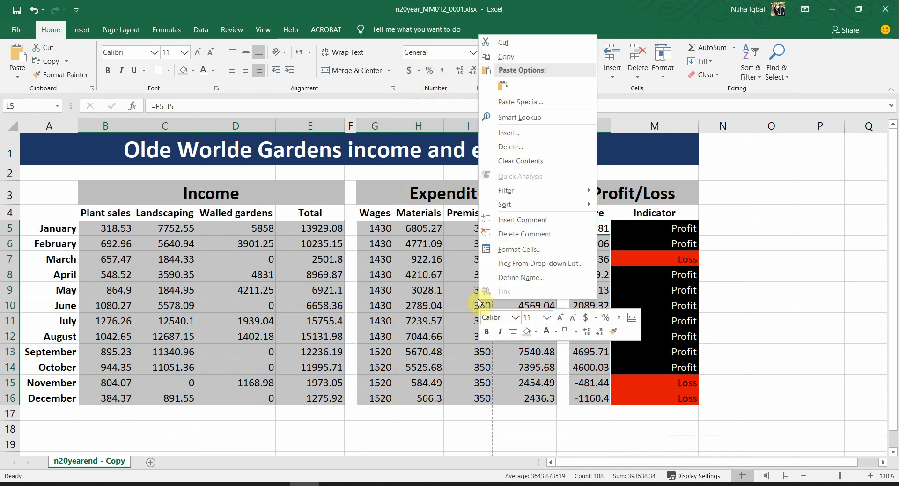
Step: Format the selected figures as Currency with the $ symbol and 2 decimal places
left_click(515, 247)
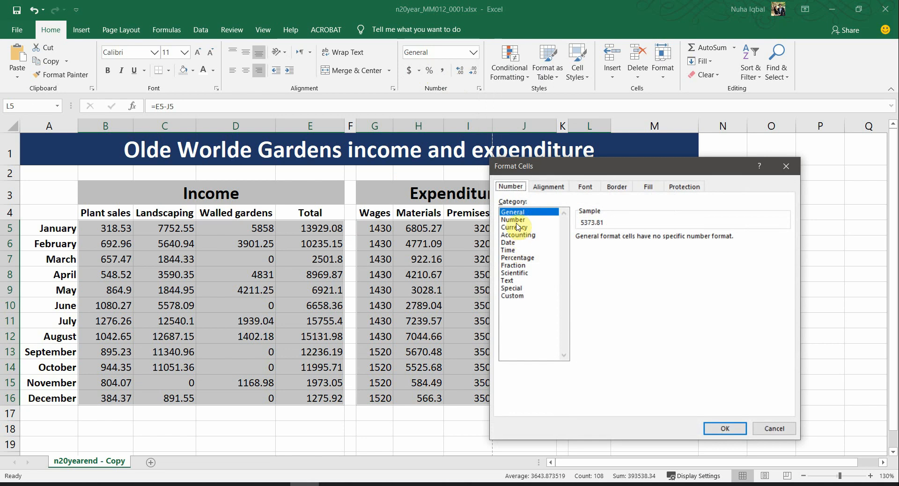
left_click(518, 228)
left_click_drag(566, 170, 420, 116)
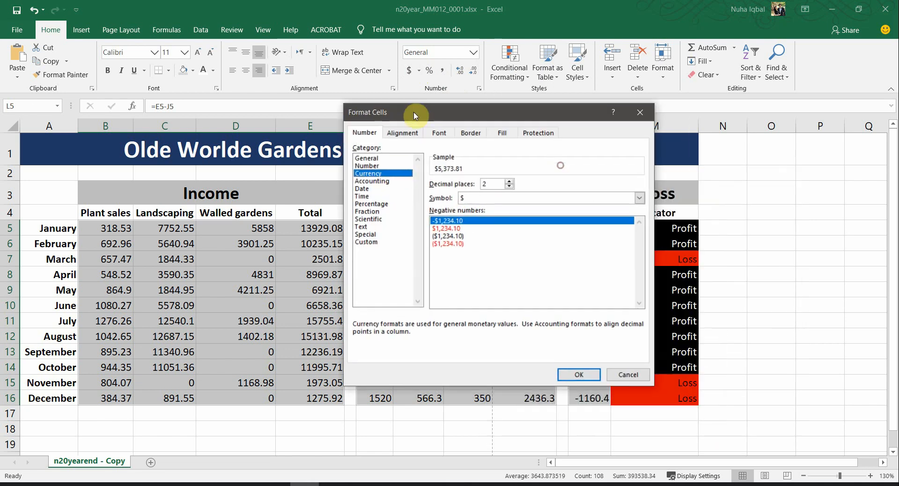
left_click(496, 198)
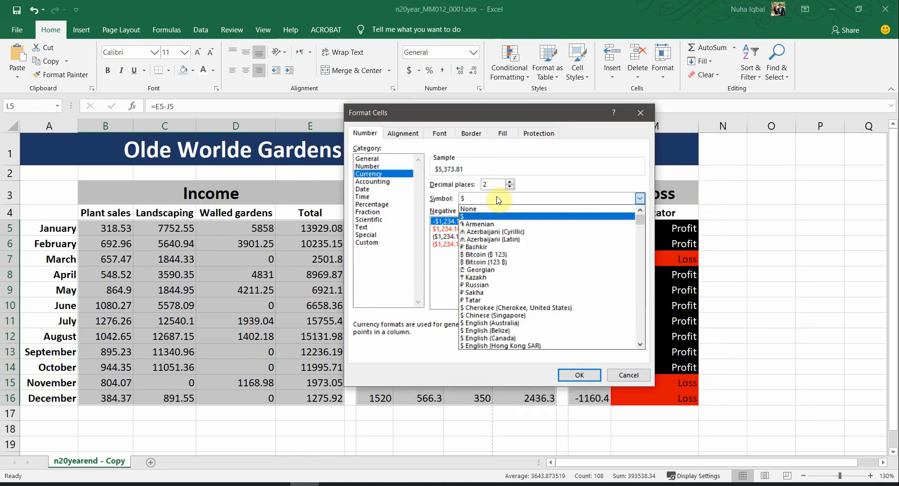
left_click(497, 200)
left_click(509, 183)
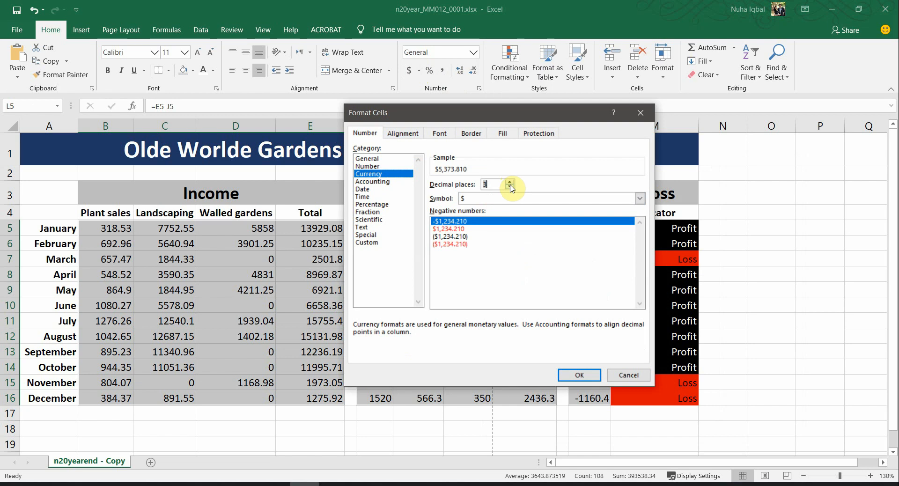
left_click(576, 374)
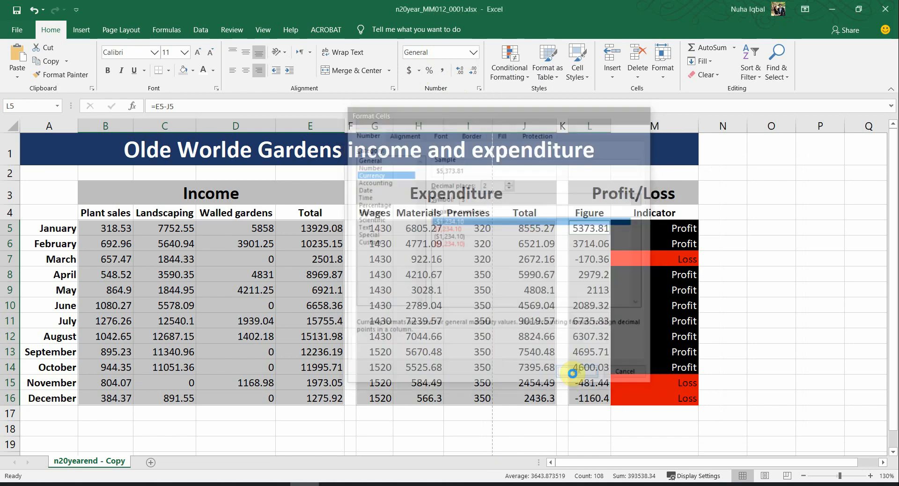
left_click(416, 349)
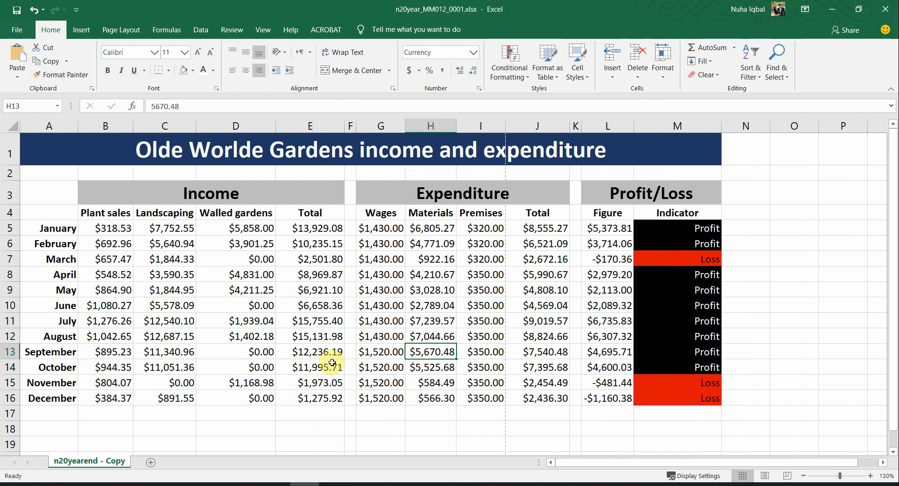
key("alt")
left_click(14, 126)
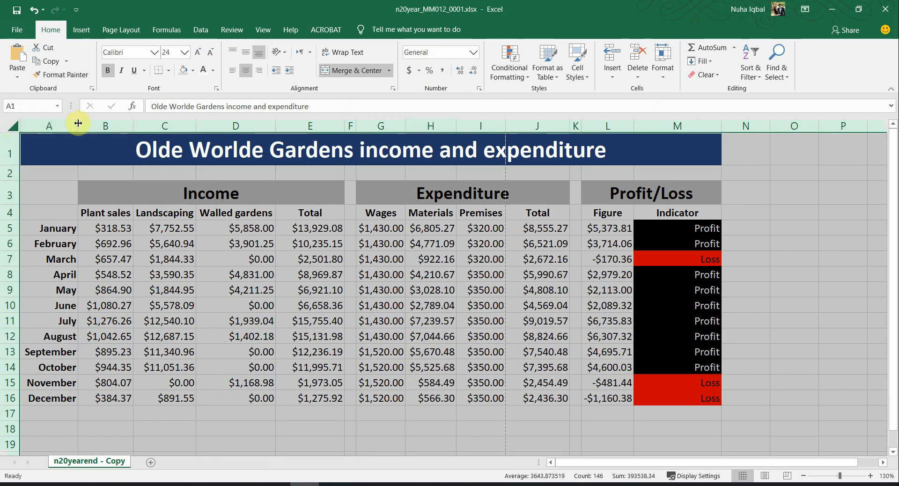
left_click(465, 309)
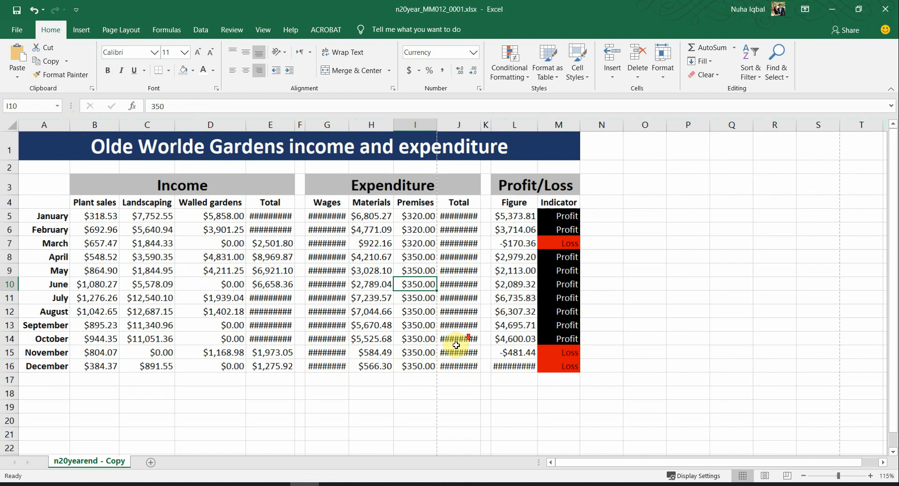
scroll(456, 346, "down", 2)
Step: Select the whole sheet and autofit every column so no currency values show as hashes
scroll(284, 307, "up", 3)
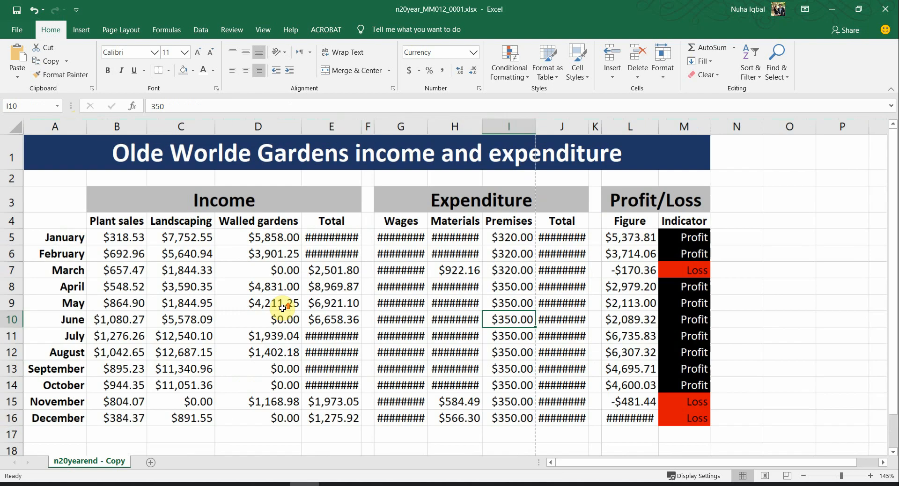
left_click(352, 239)
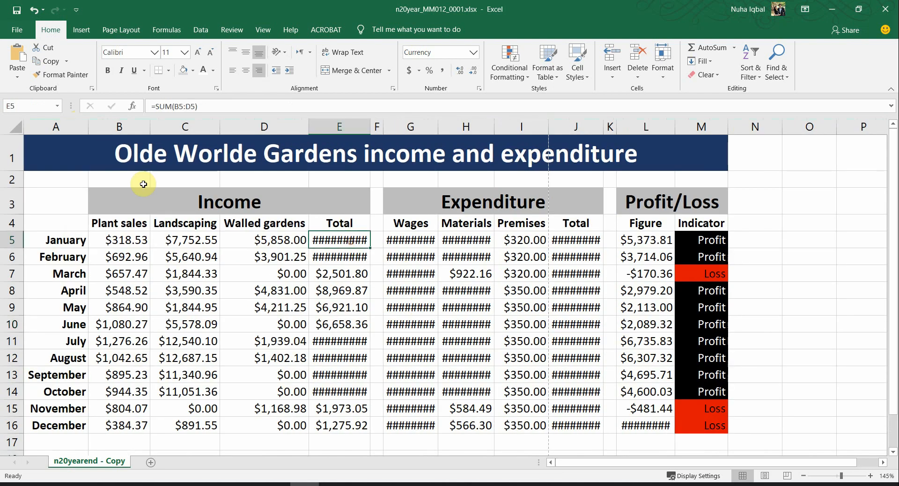
left_click(9, 130)
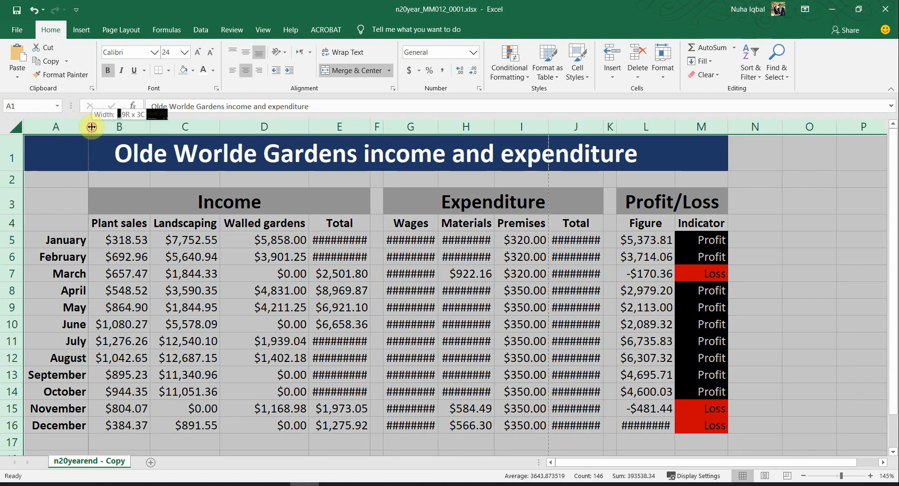
double_click(92, 126)
left_click(519, 307)
scroll(371, 327, "down", 1)
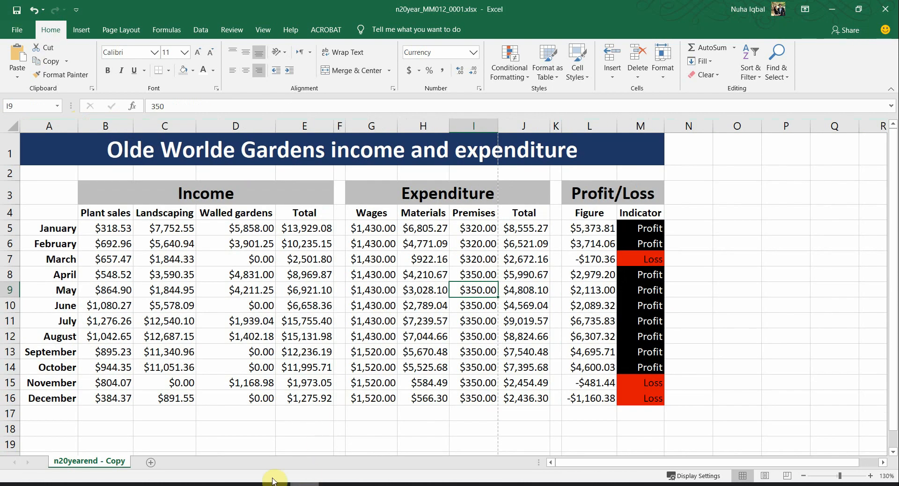
key("alt+Tab")
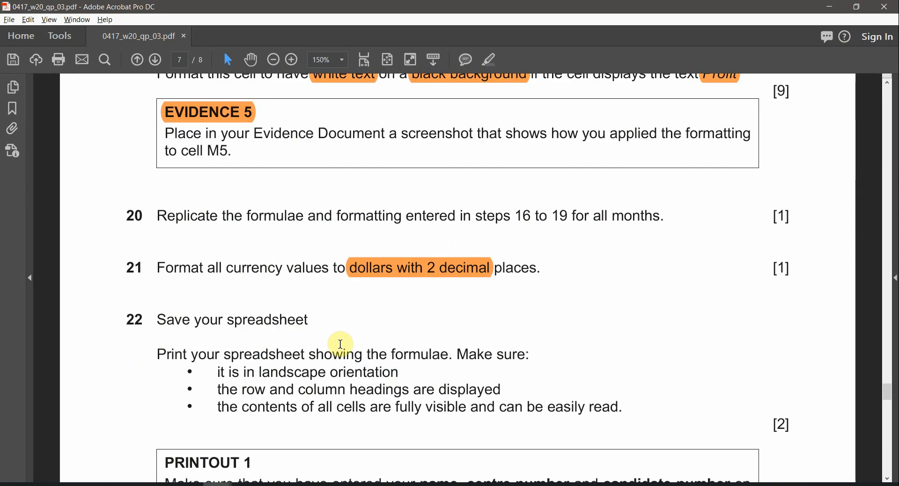
Step: Highlight 'showing the formulae.' in question 22 orange and note the landscape and headings requirements
scroll(356, 351, "down", 1)
double_click(243, 287)
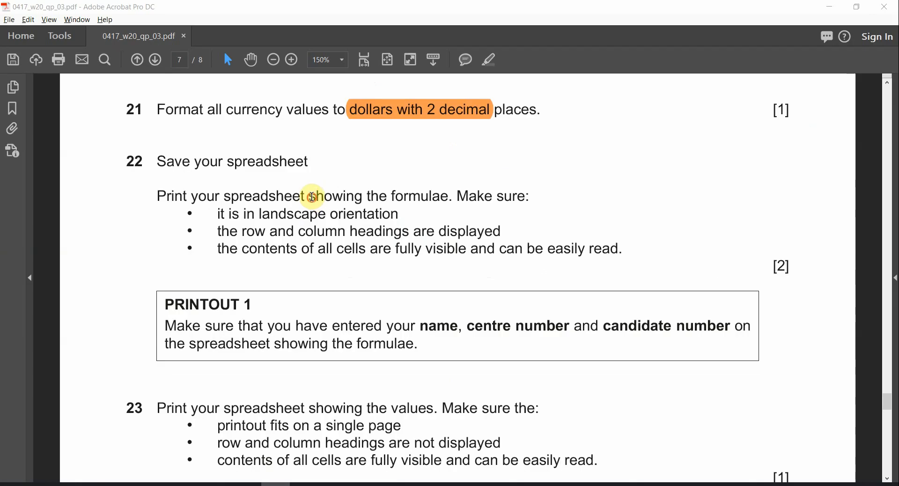
left_click(312, 197)
left_click_drag(193, 198, 363, 202)
left_click(364, 201)
left_click_drag(453, 197, 323, 200)
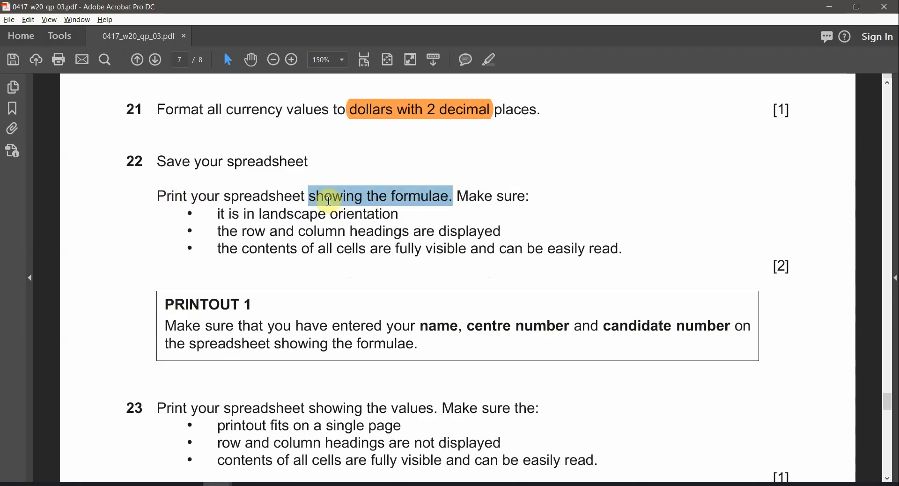
left_click(489, 60)
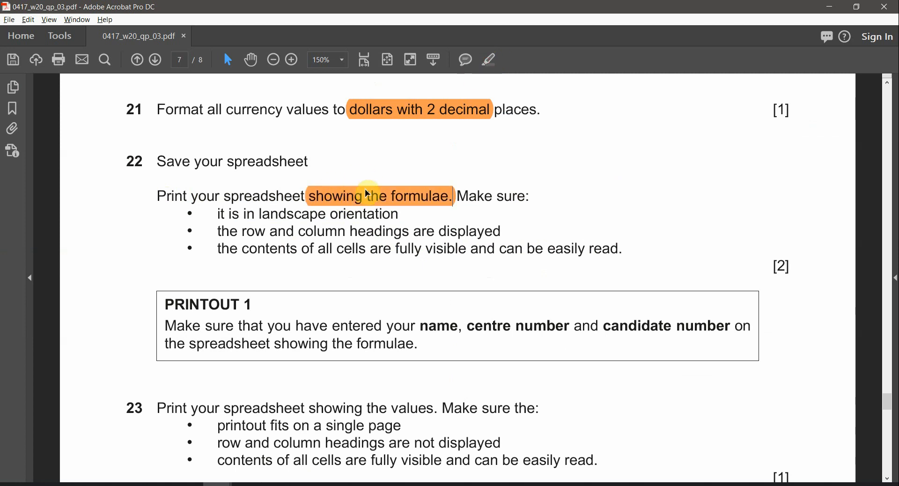
left_click(406, 206)
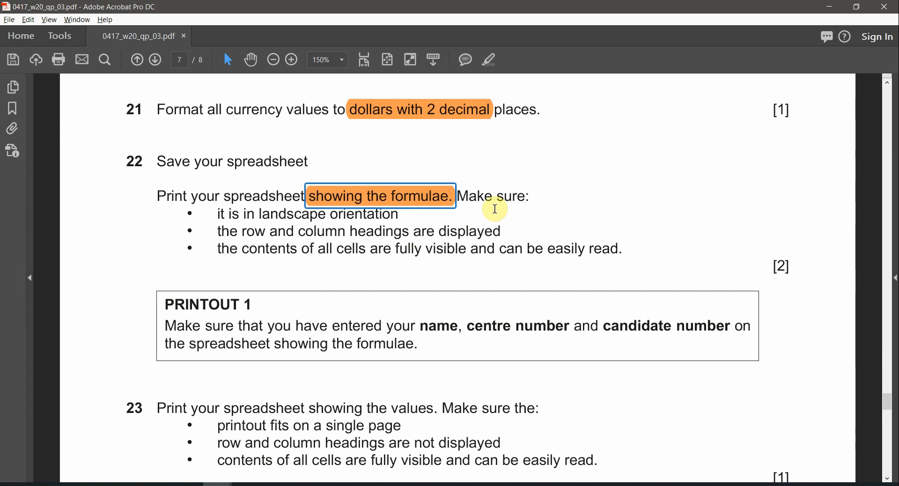
double_click(300, 214)
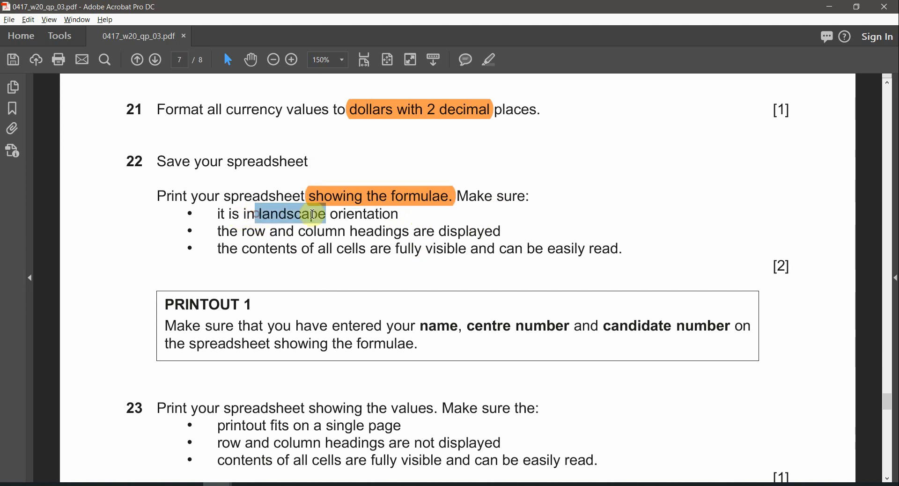
left_click_drag(243, 234, 294, 234)
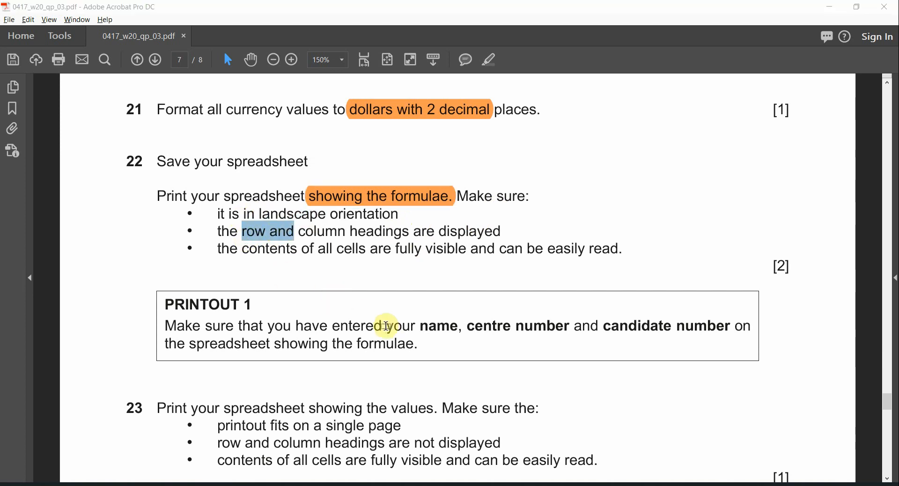
key("alt+Tab")
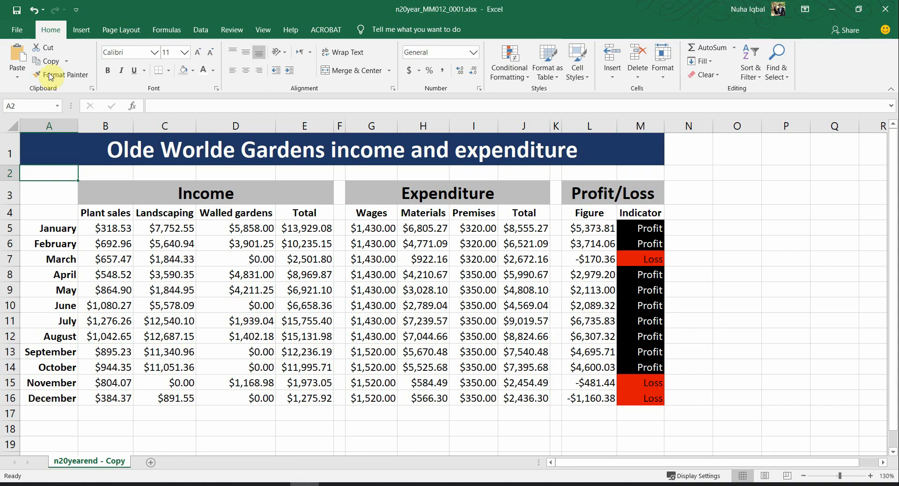
Step: In Excel's Print settings, set the page orientation to Landscape
left_click(15, 29)
left_click(45, 271)
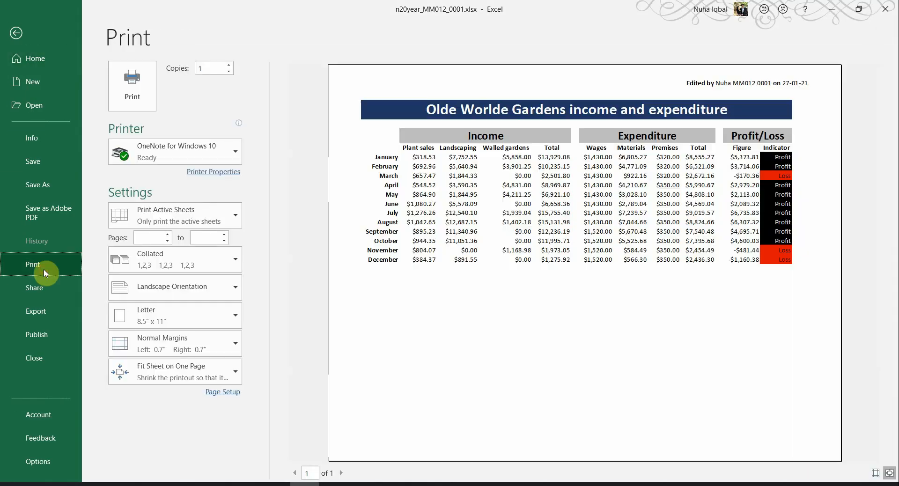
key("alt+Tab")
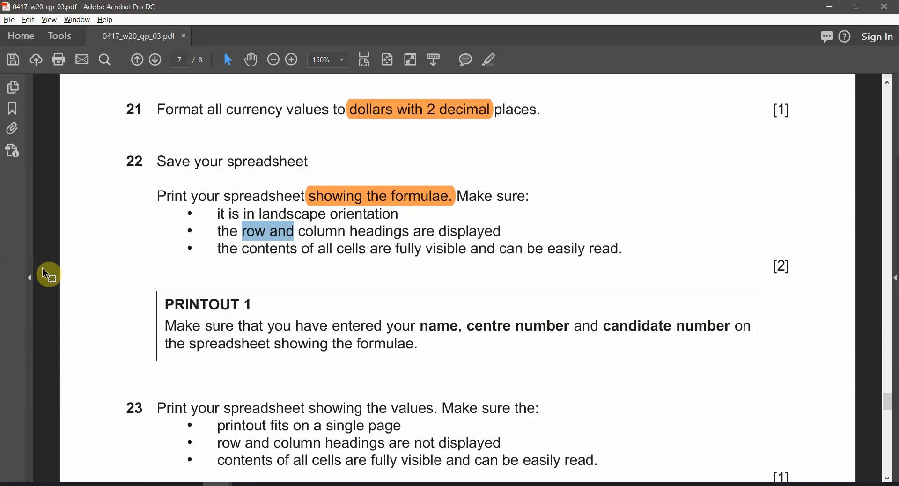
left_click_drag(398, 214, 258, 215)
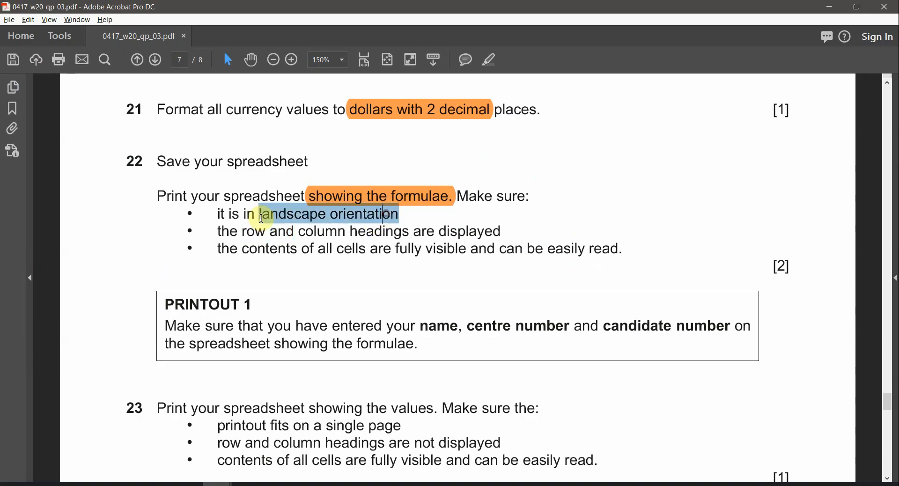
key("alt+Tab")
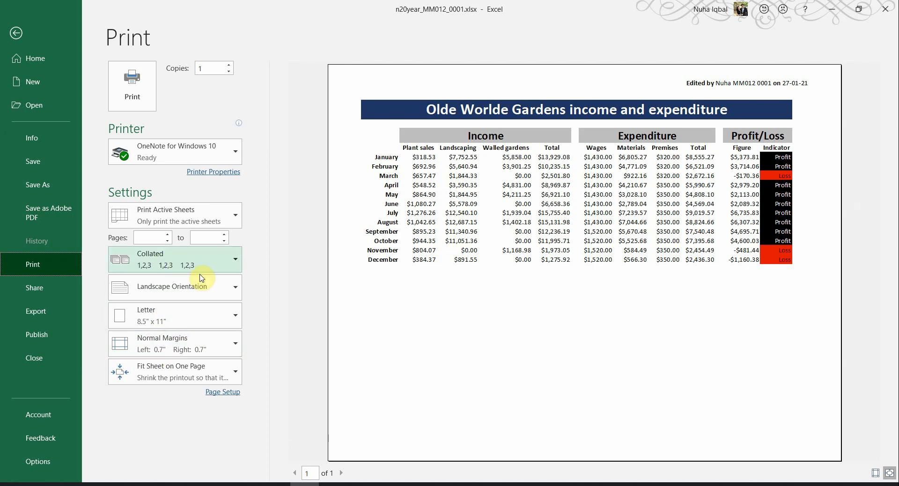
left_click(166, 294)
left_click(169, 343)
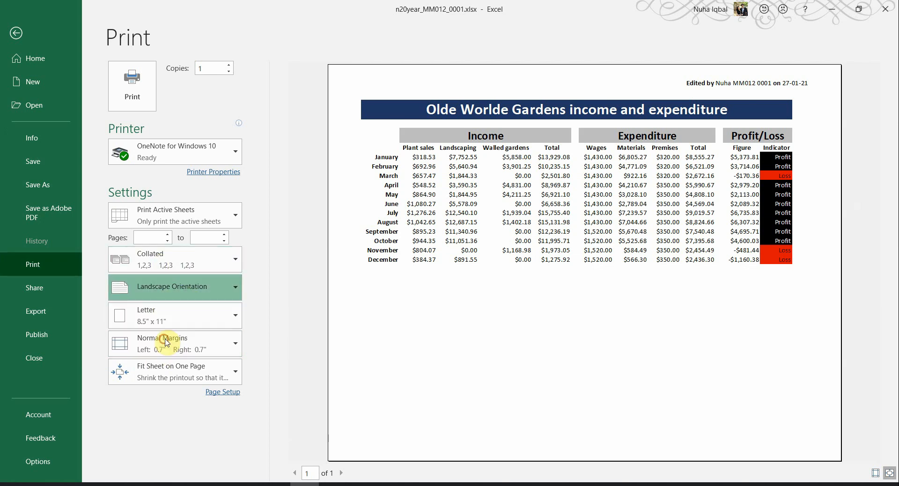
Step: Turn on Row and column headings on the Sheet tab of Page Setup
key("alt+Tab")
left_click_drag(238, 232, 410, 270)
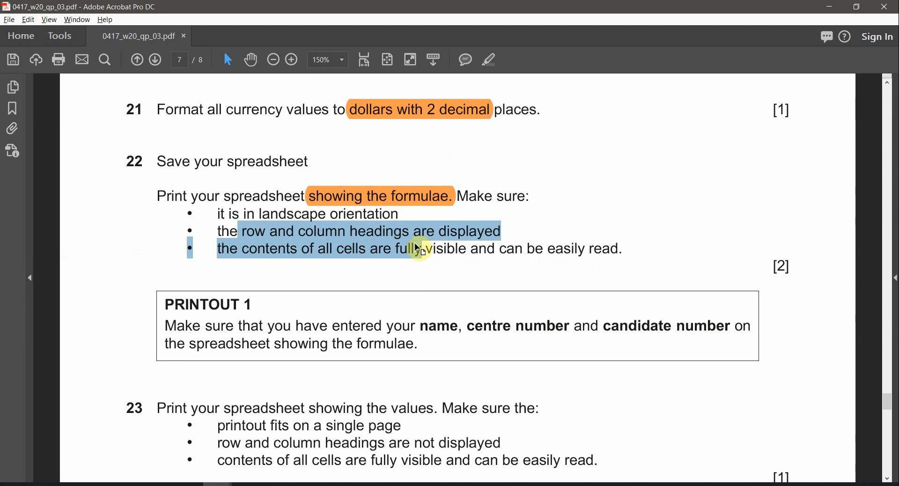
key("alt+Tab")
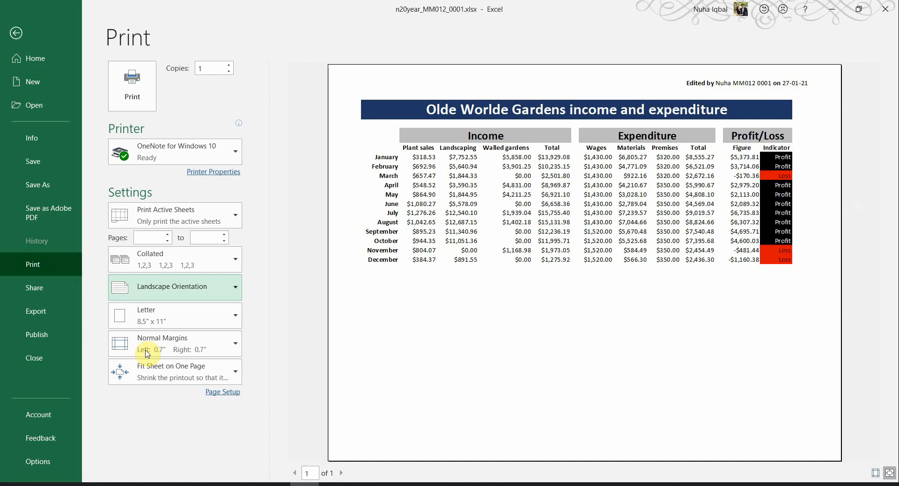
left_click(230, 395)
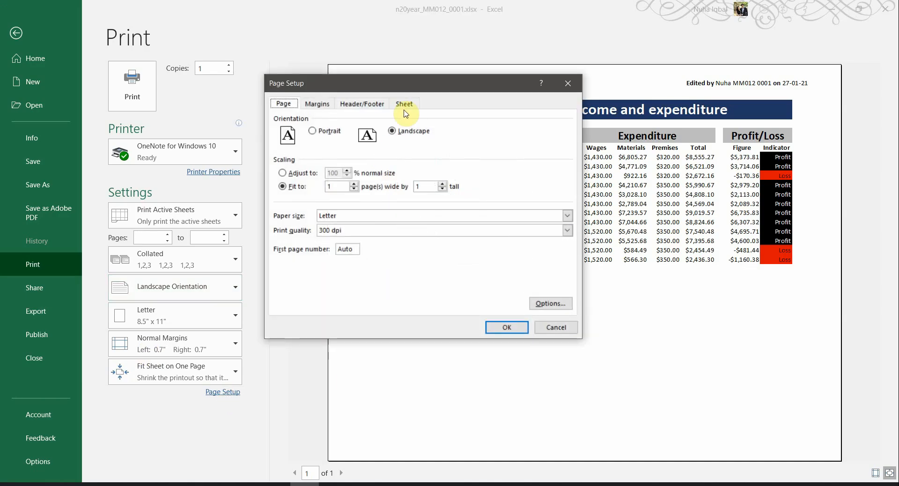
left_click(399, 104)
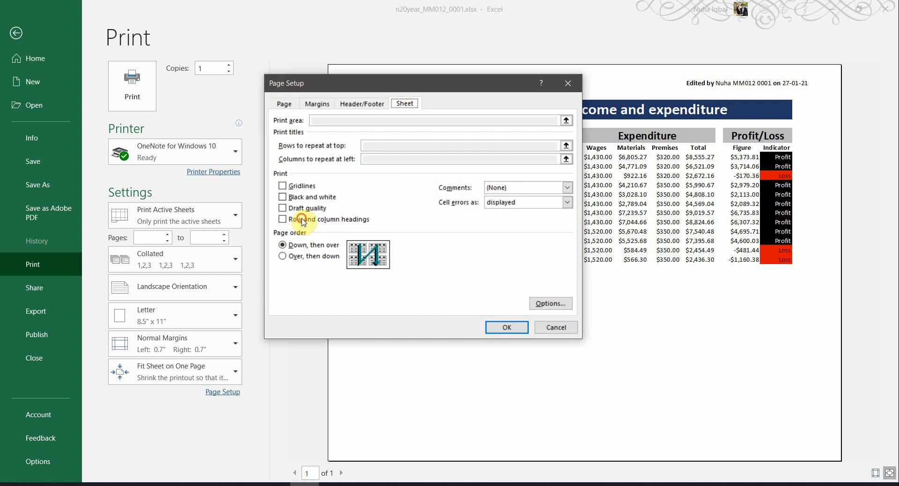
left_click(503, 326)
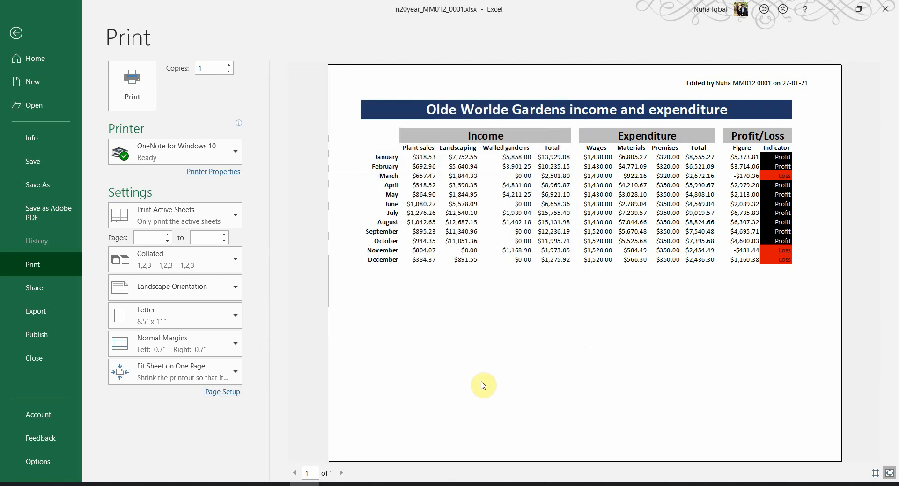
Step: Recheck question 22's fully-visible-cells requirement and leave Excel's Print screen for the worksheet
key("alt+Tab")
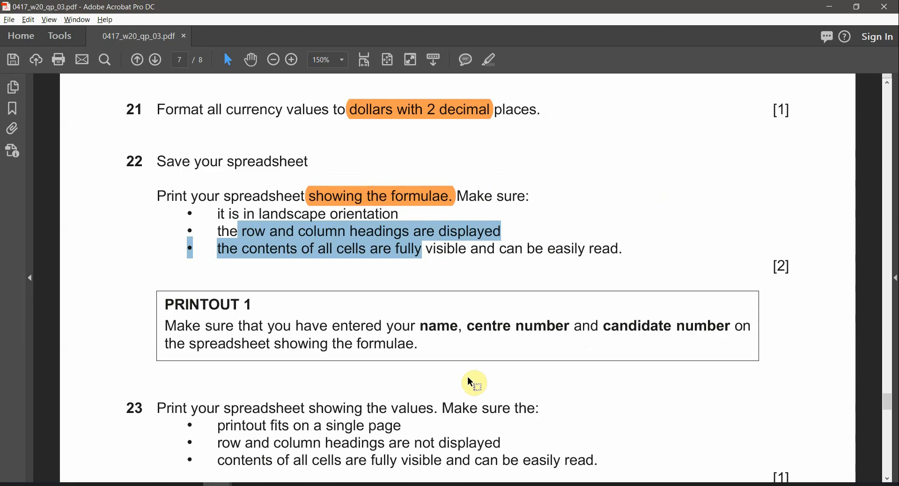
left_click(242, 259)
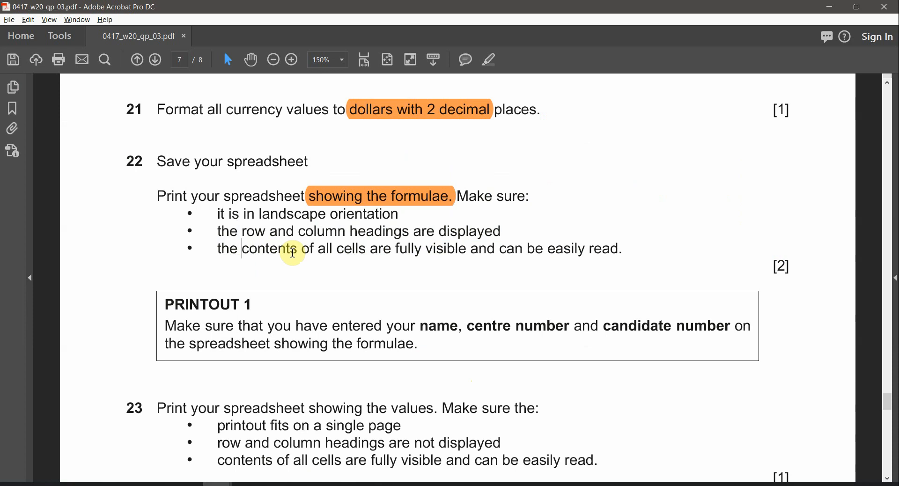
left_click_drag(301, 249, 431, 275)
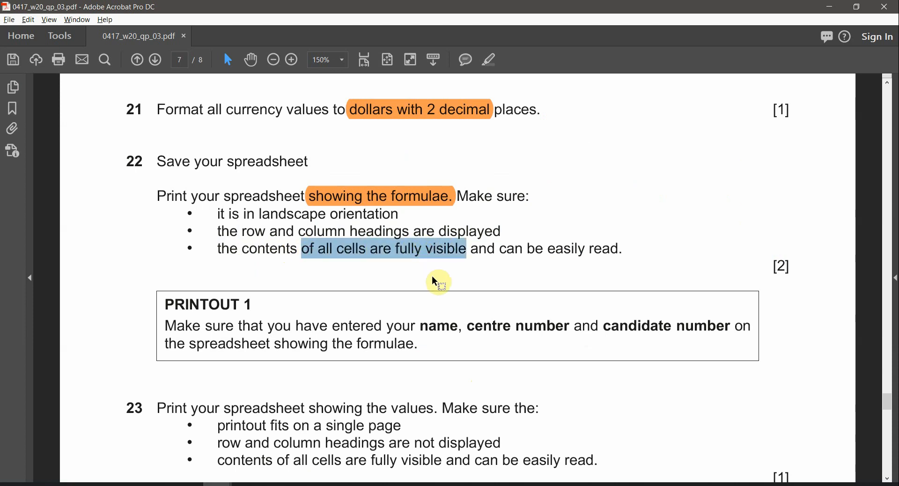
key("alt+Tab")
left_click(16, 32)
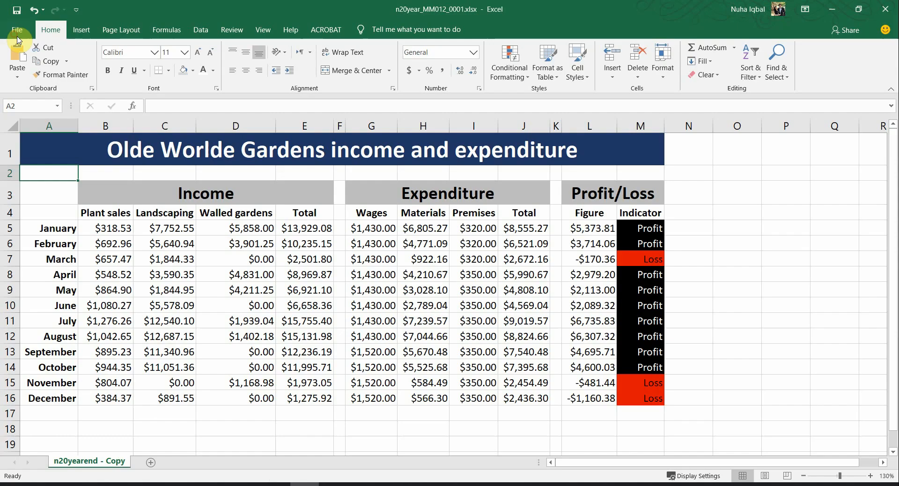
key("alt+Tab")
left_click(368, 267)
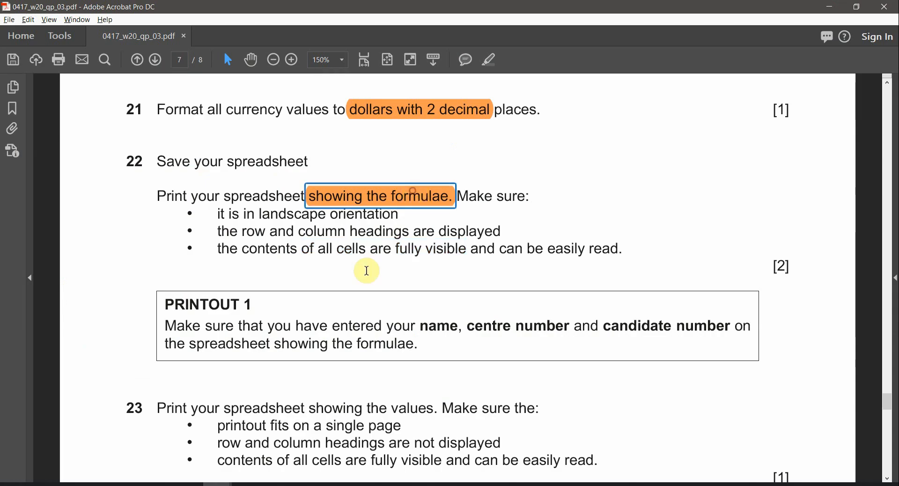
key("alt+Tab")
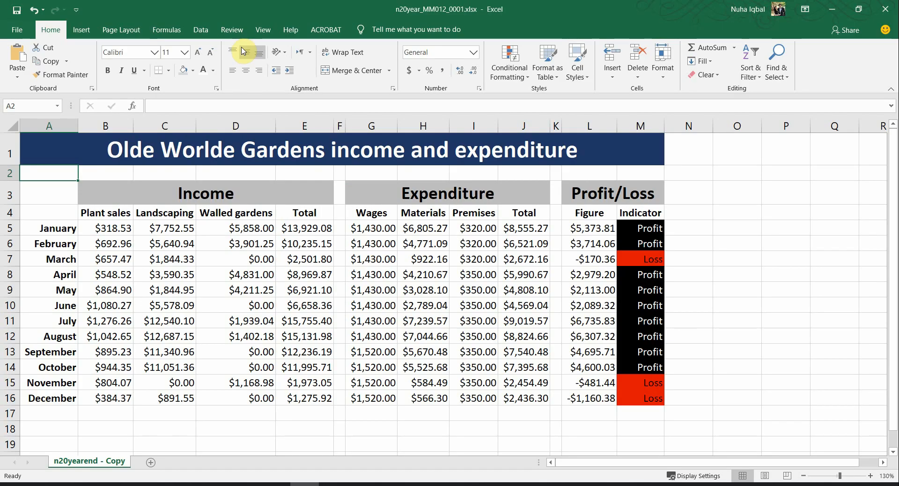
Step: Switch the sheet to display formulas instead of their results
left_click(262, 31)
left_click(166, 29)
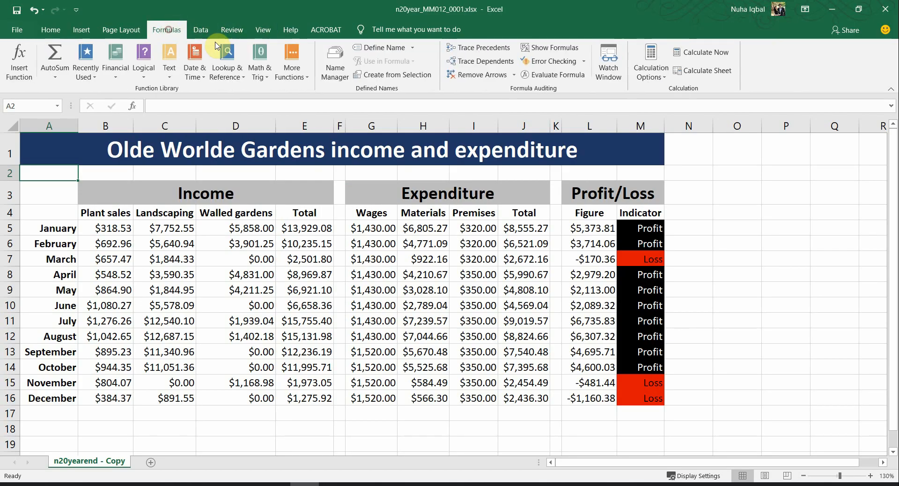
left_click(544, 49)
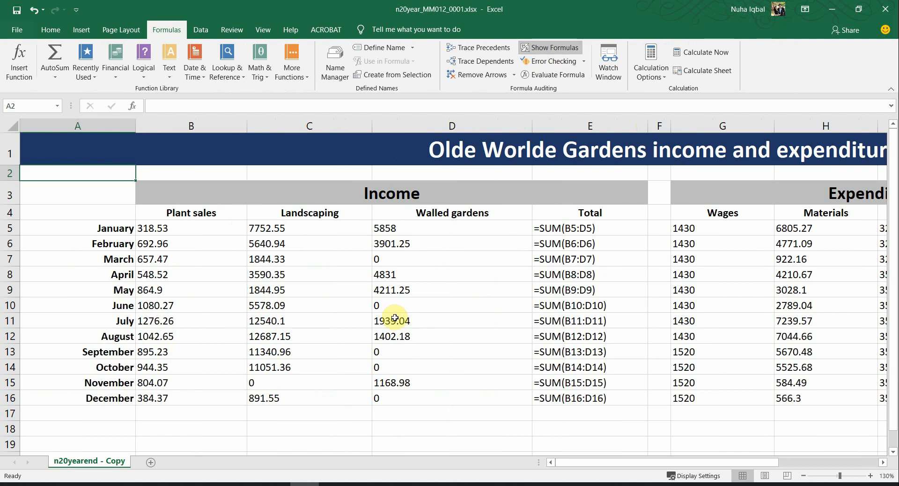
Step: Autofit every column in the whole worksheet to its formula contents
scroll(395, 318, "down", 2)
left_click(15, 128)
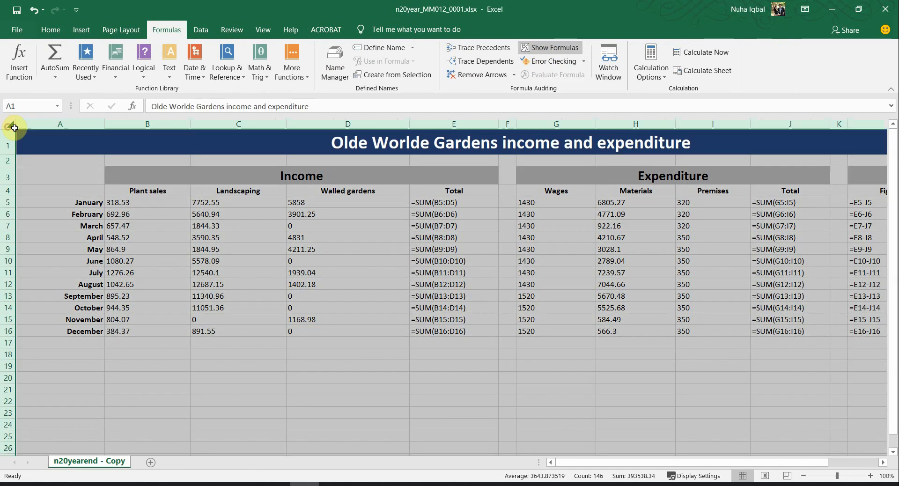
double_click(104, 124)
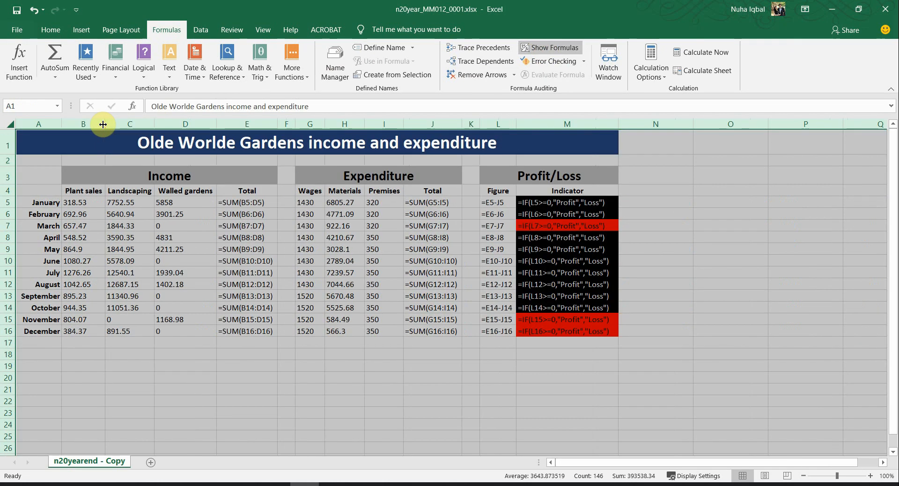
left_click(435, 331)
left_click(397, 388)
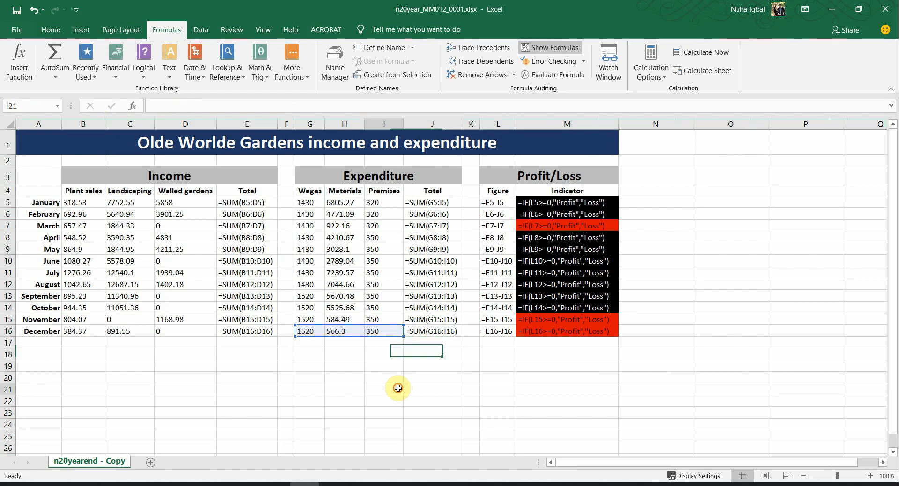
Step: Narrow the spacer columns F and K
left_click_drag(296, 122, 293, 122)
left_click_drag(475, 125, 469, 125)
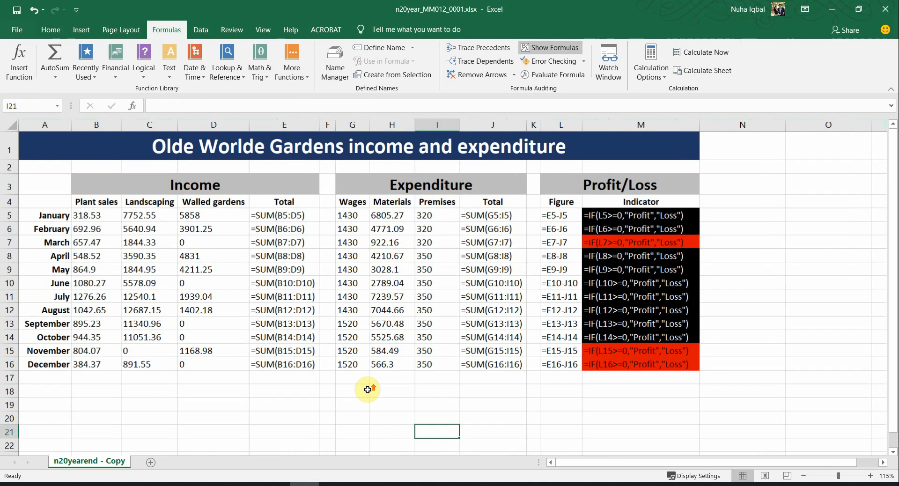
scroll(367, 390, "up", 1, "ctrl")
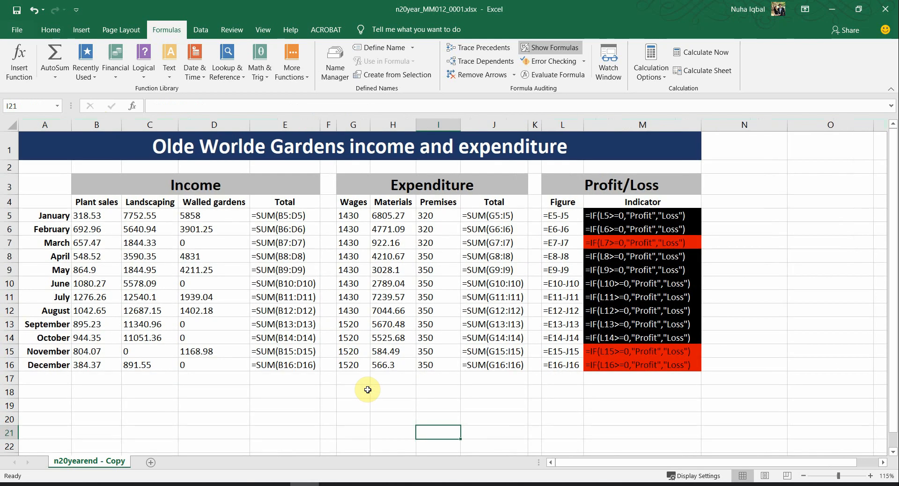
Step: Preview the formula printout and check it against the question's headings and fully-visible-cells requirements
left_click(17, 29)
left_click(49, 264)
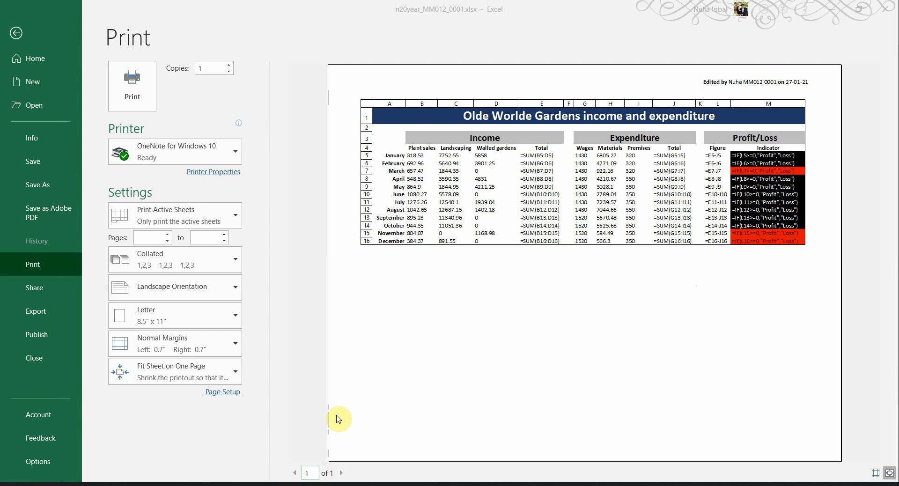
key("alt+Tab")
left_click_drag(265, 231, 393, 225)
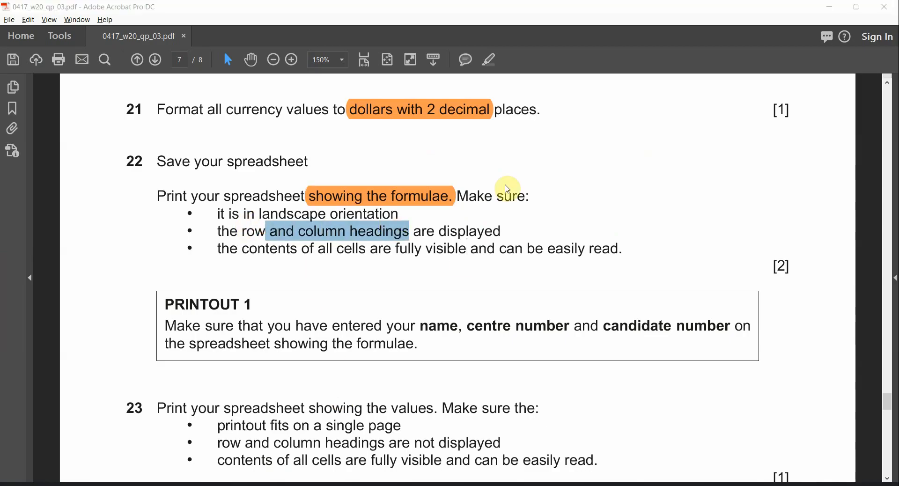
key("alt+Tab")
key("alt+Tab")
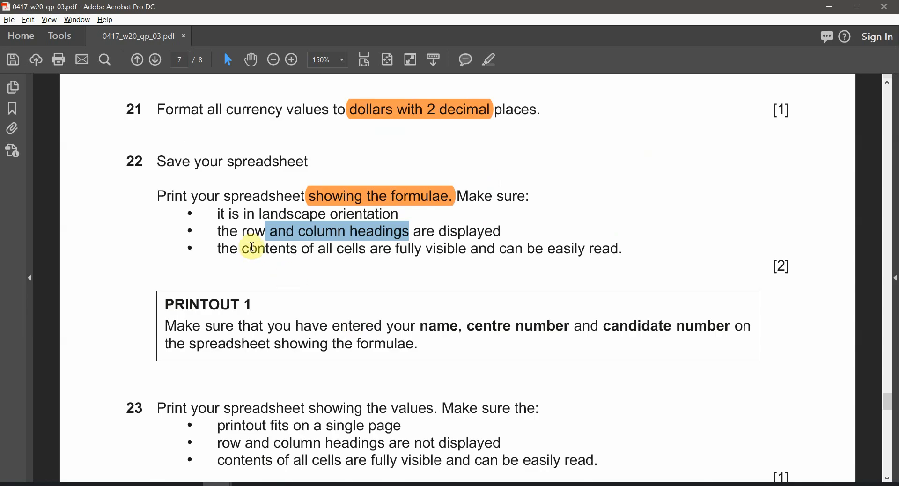
left_click_drag(303, 249, 472, 256)
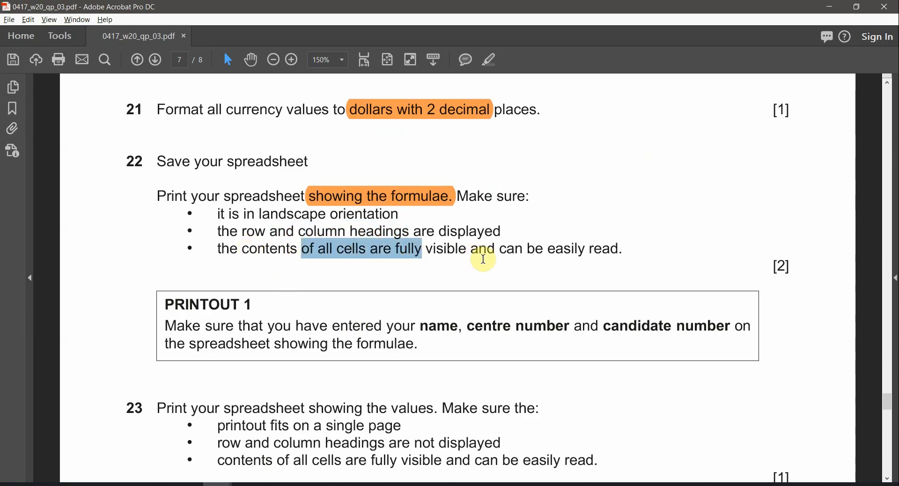
key("alt+Tab")
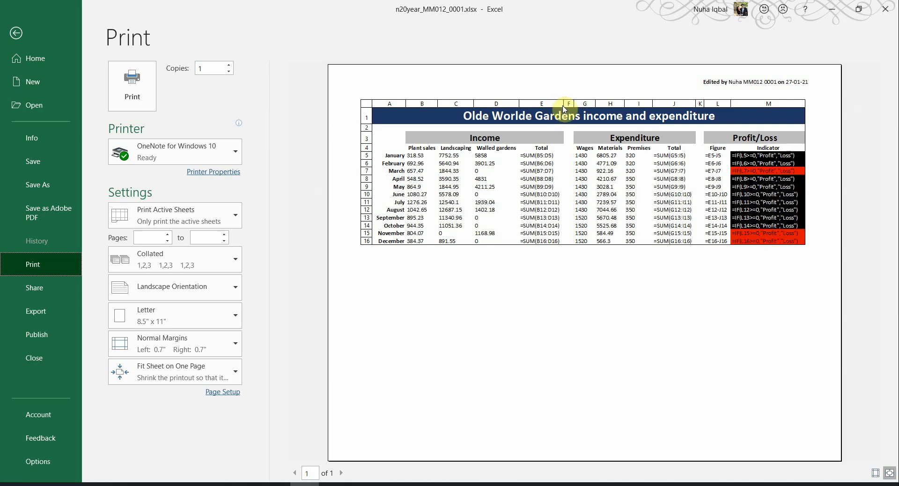
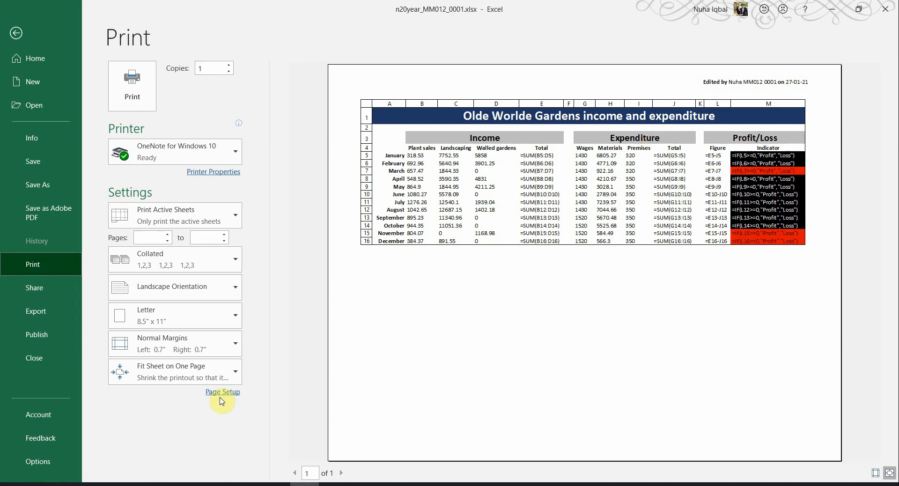
Step: Compare Actual Size scaling in the formula preview, then fit the sheet on one page
left_click(208, 379)
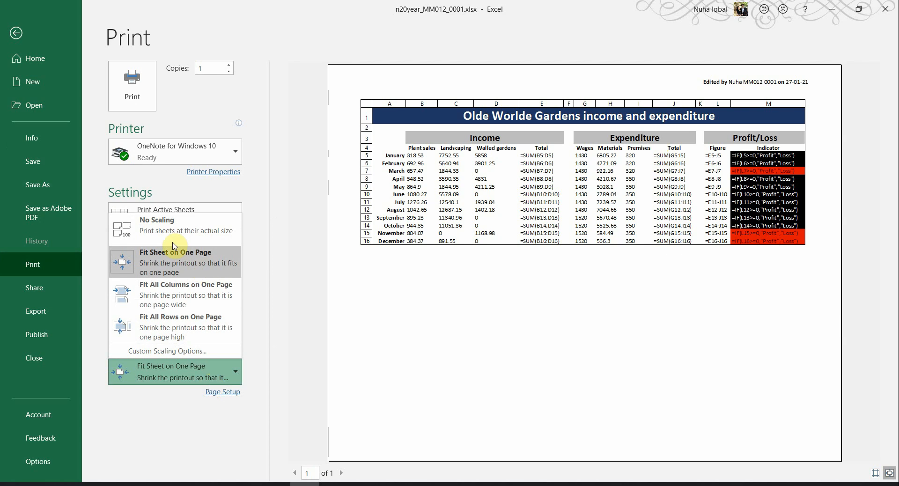
left_click(165, 233)
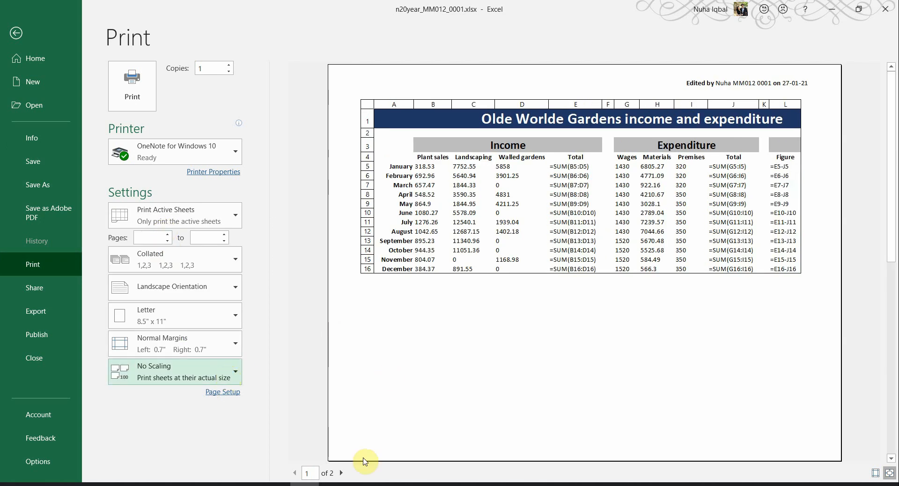
left_click(343, 473)
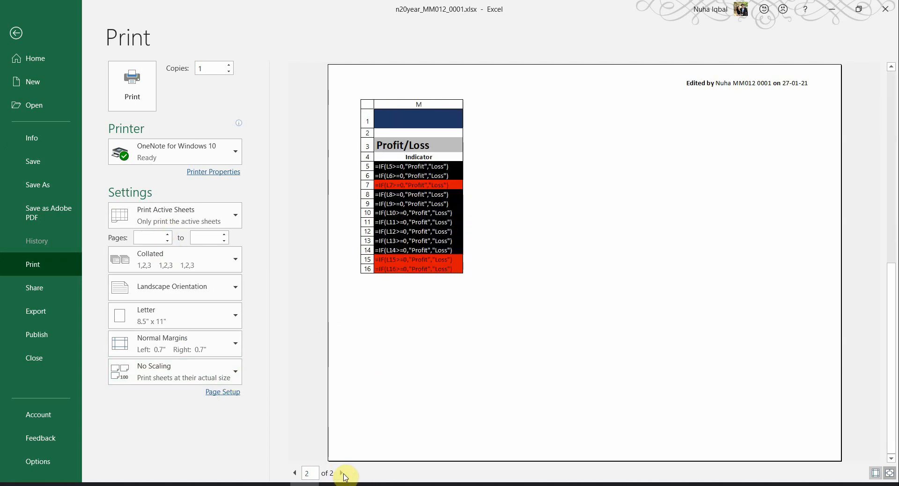
left_click(293, 473)
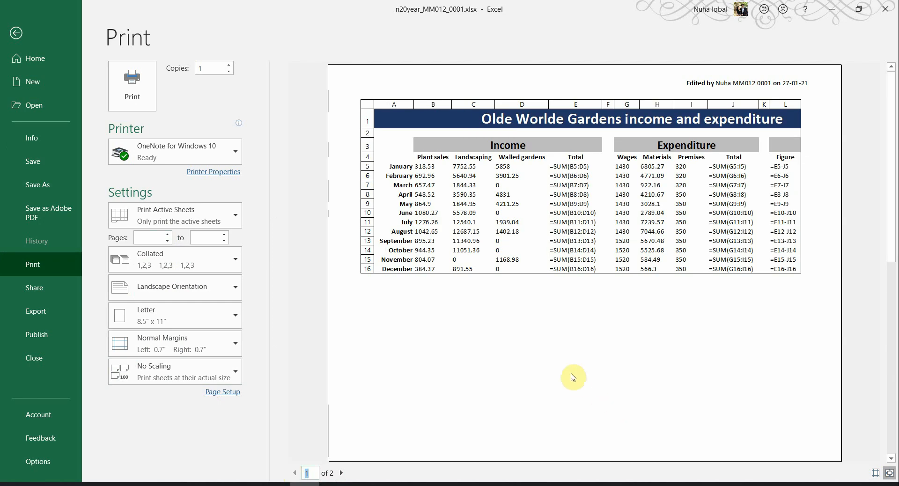
left_click(171, 381)
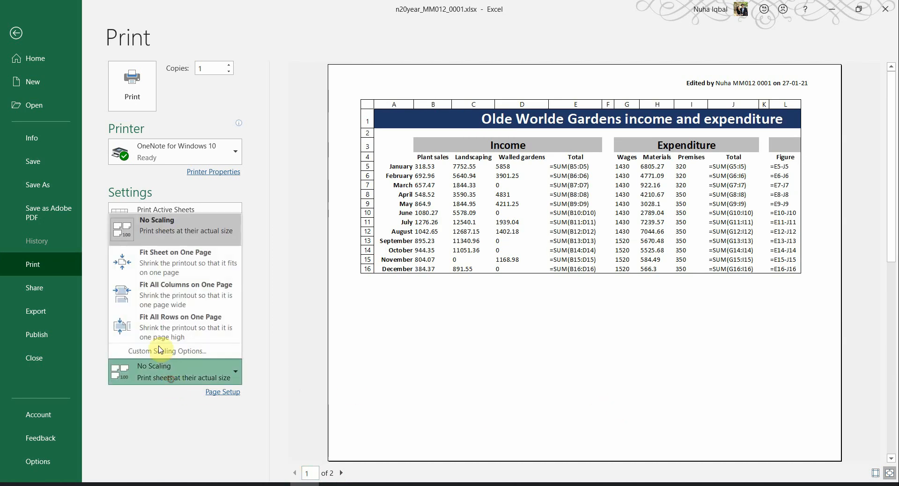
left_click(169, 262)
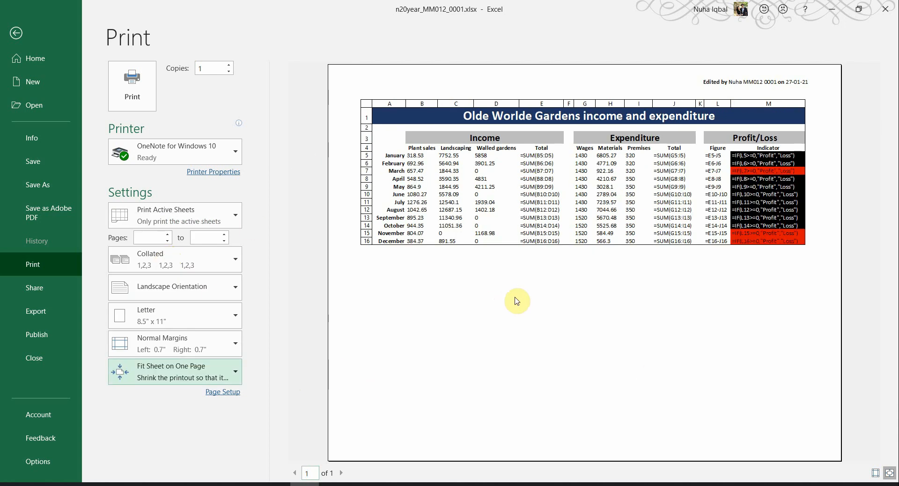
Step: Highlight the PRINTOUT 1 heading in the exam paper in orange
key("alt+Tab")
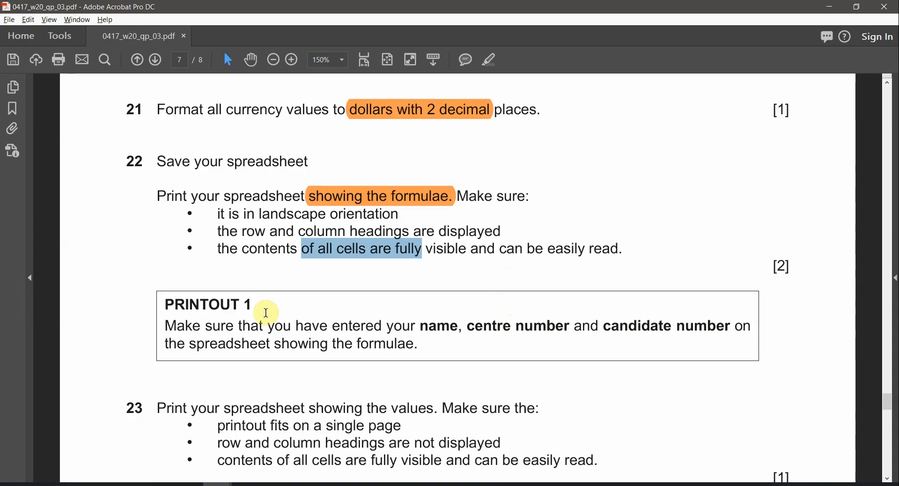
left_click_drag(252, 306, 165, 305)
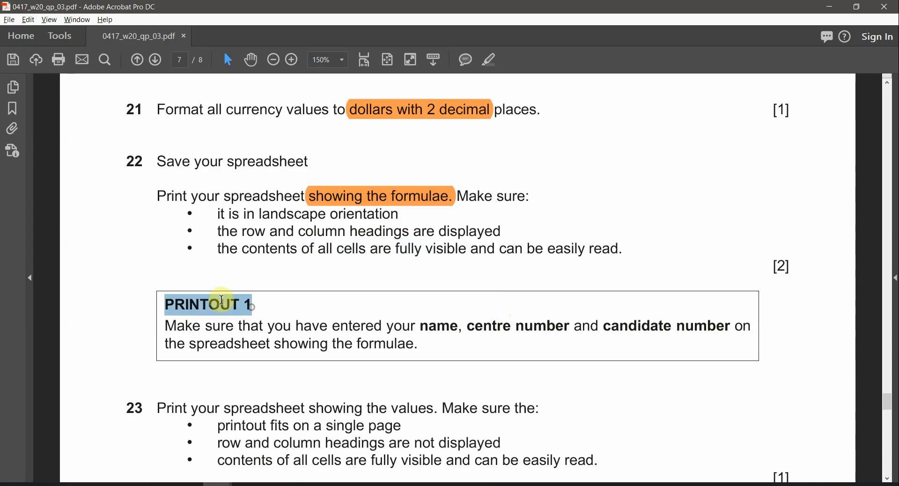
left_click(489, 59)
left_click_drag(421, 326, 562, 333)
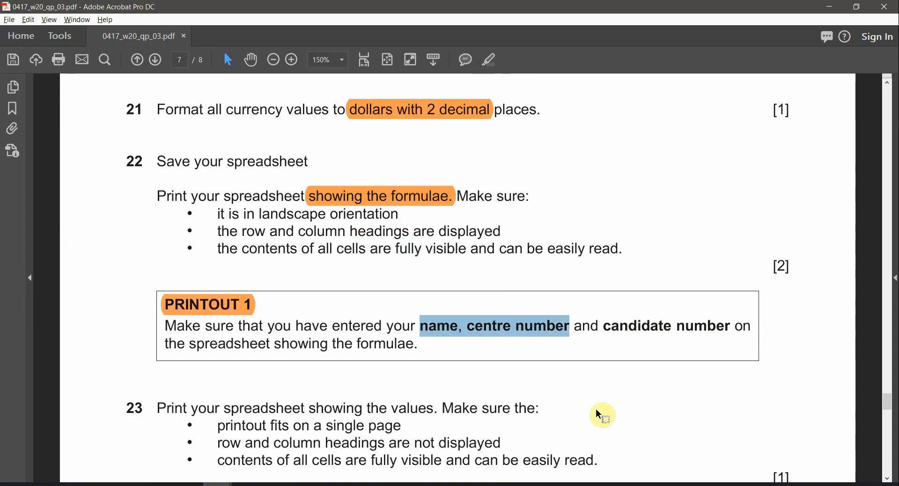
key("alt+Tab")
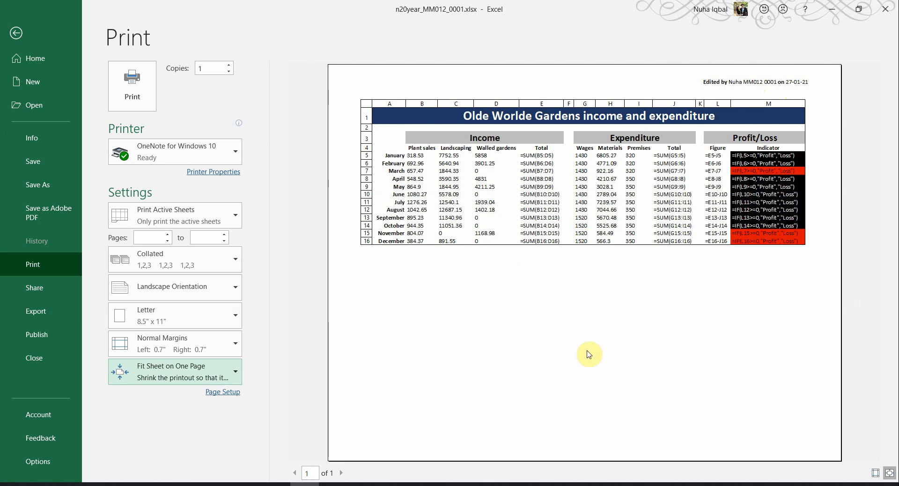
key("alt+Tab")
Step: Highlight 'showing the values.' in question 23 and return to the Excel worksheet
scroll(491, 381, "down", 3)
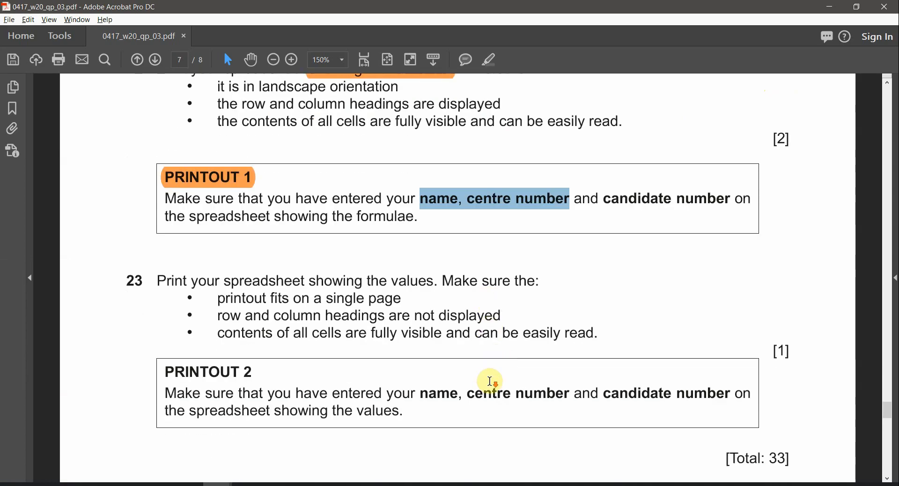
scroll(490, 381, "down", 1)
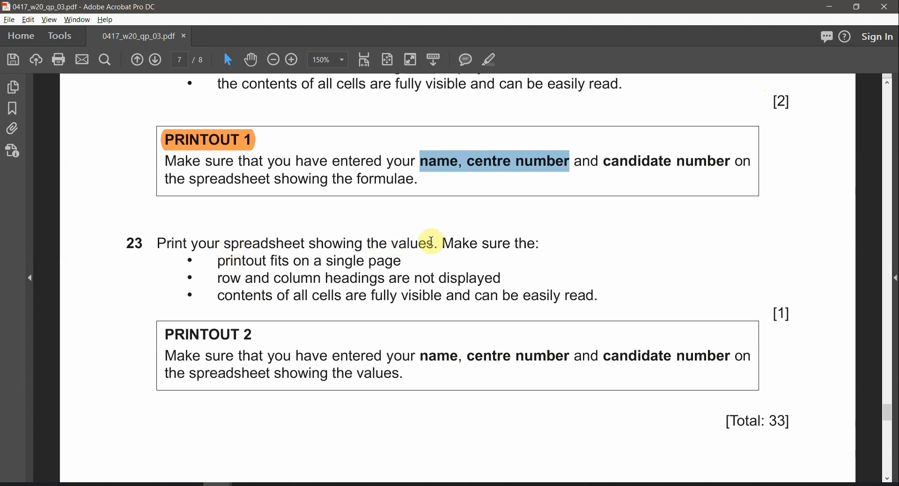
left_click_drag(436, 244, 329, 249)
left_click(488, 59)
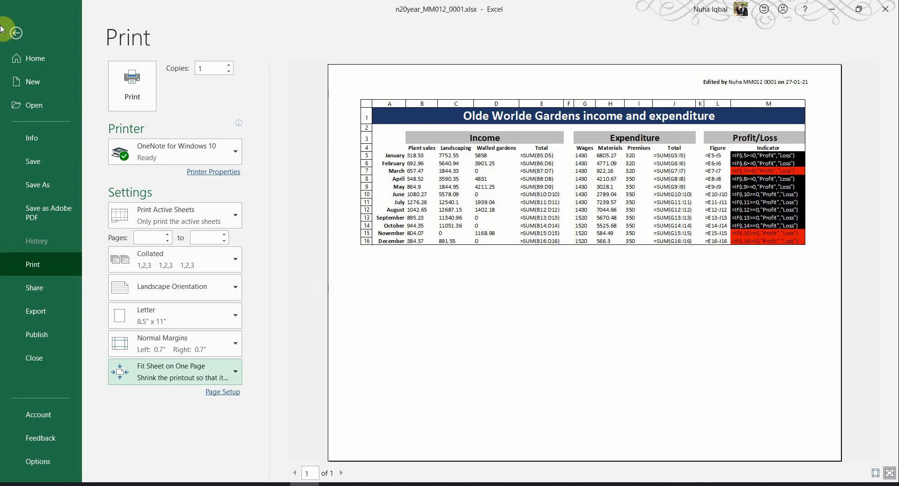
left_click(19, 32)
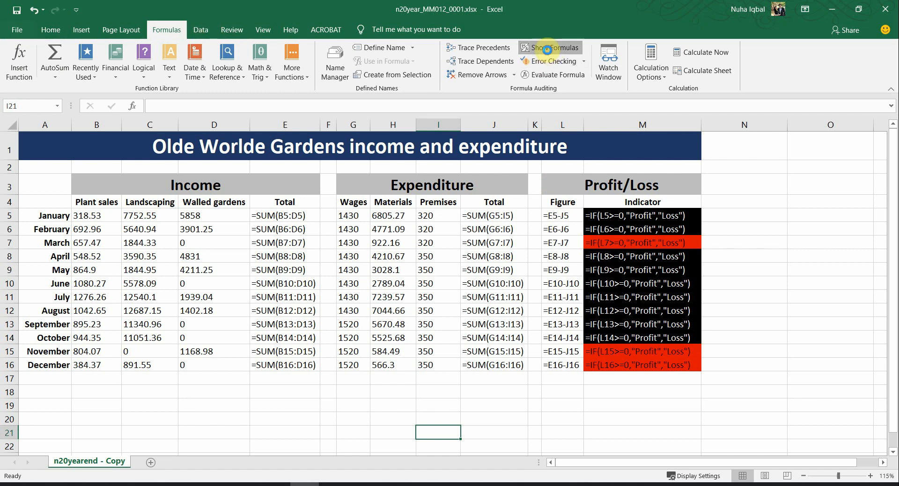
Step: Switch the worksheet to show values and autofit every column to them
left_click(546, 49)
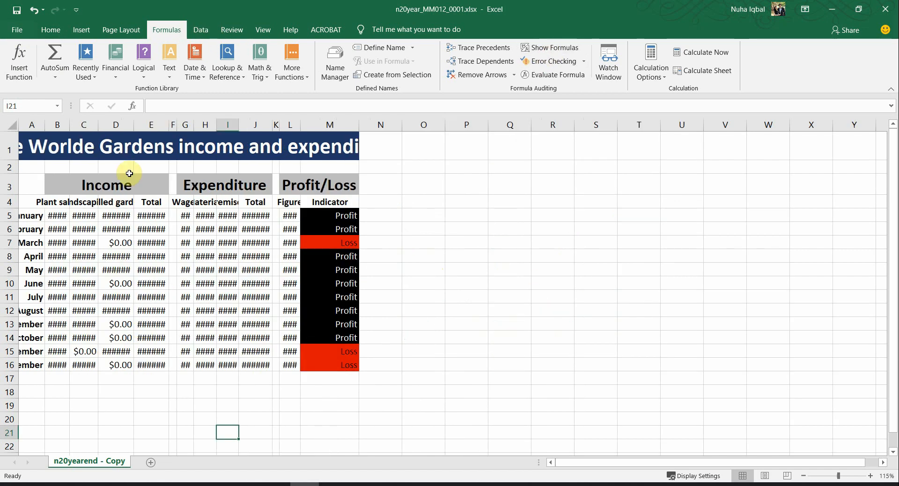
left_click(14, 126)
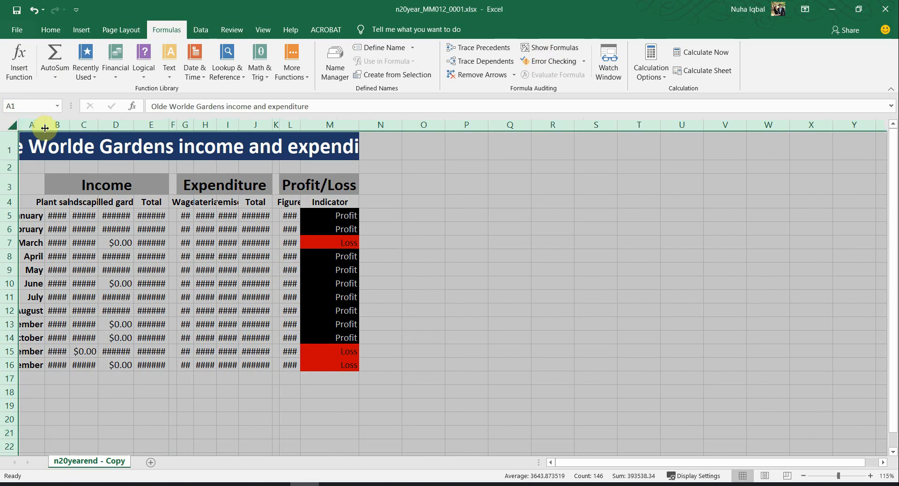
double_click(45, 127)
left_click(223, 297)
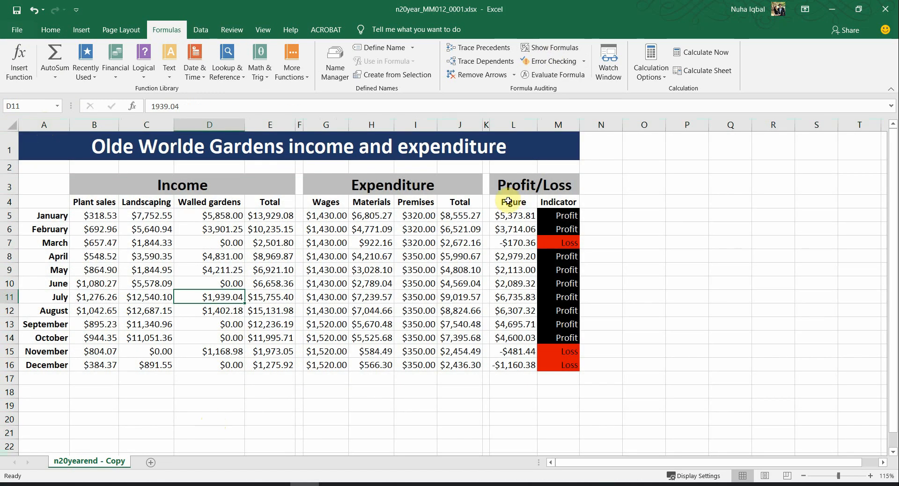
Step: Open the values print preview and check the 'fits on a single page' requirement
left_click(17, 29)
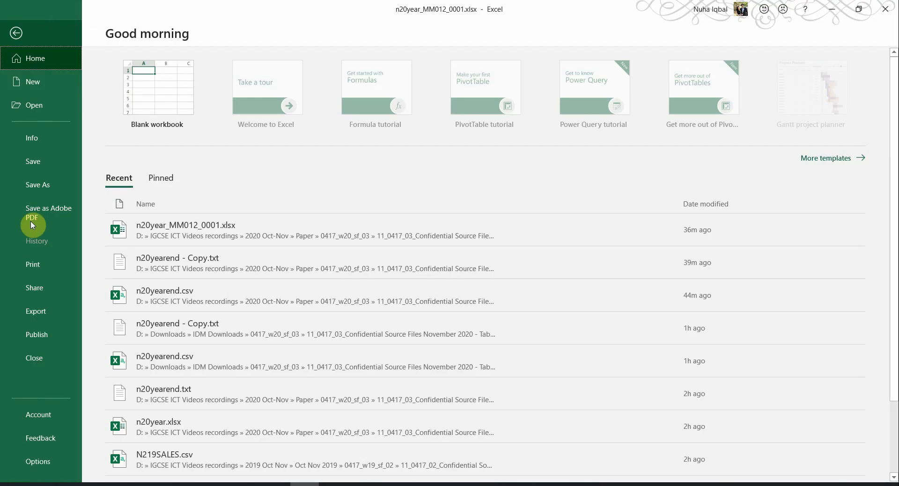
left_click(40, 266)
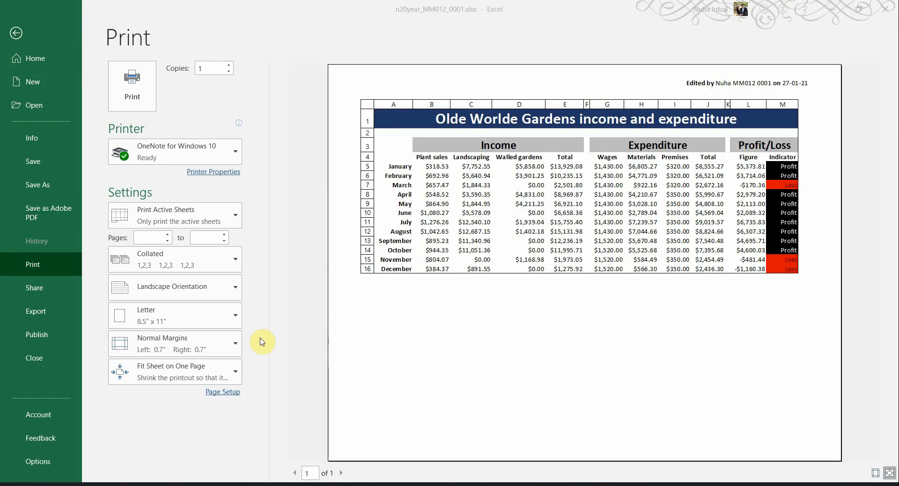
key("alt+Tab")
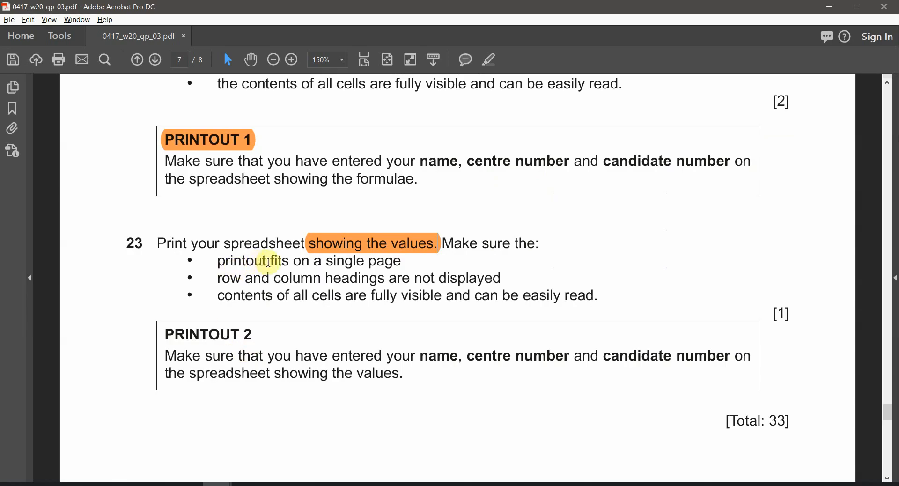
left_click_drag(268, 262, 401, 263)
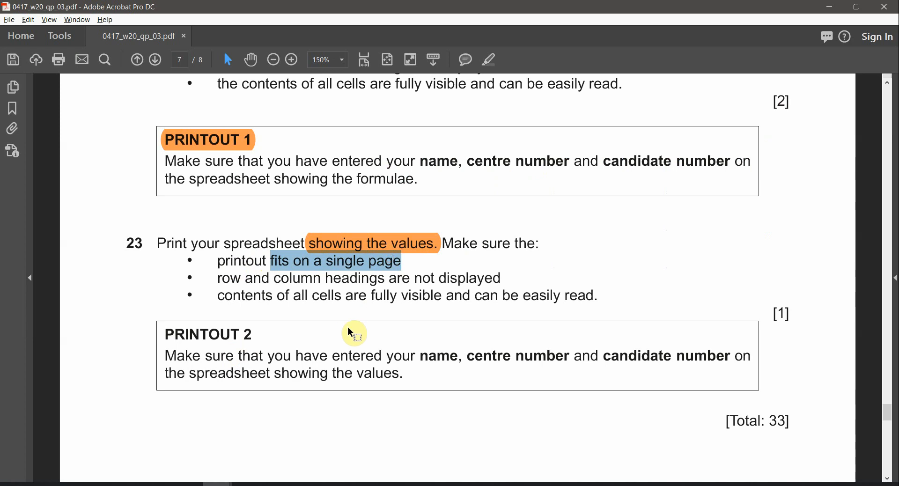
key("alt+Tab")
Step: Keep Fit Sheet on One Page scaling and mark the column-headings requirement in the paper
left_click(169, 381)
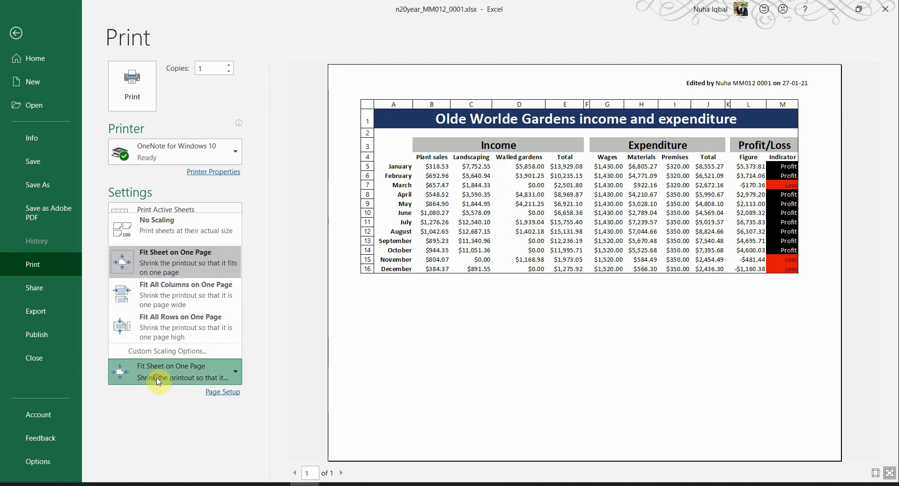
left_click(169, 260)
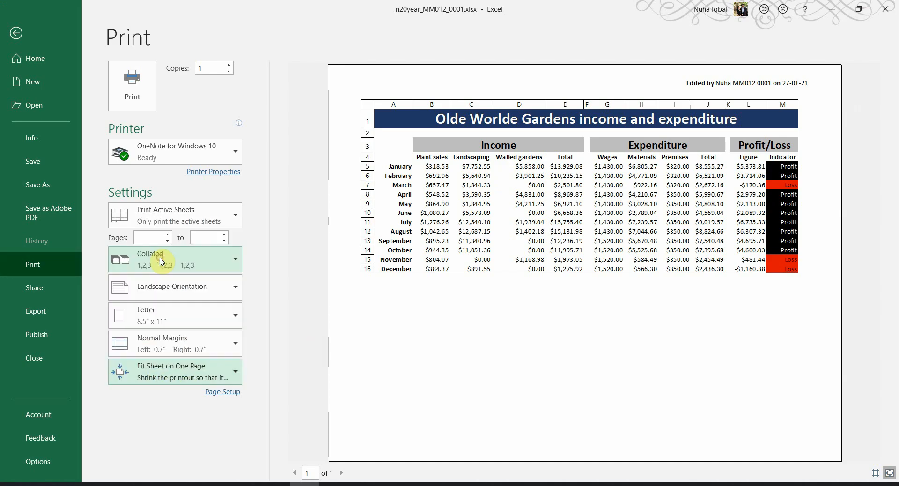
key("alt+Tab")
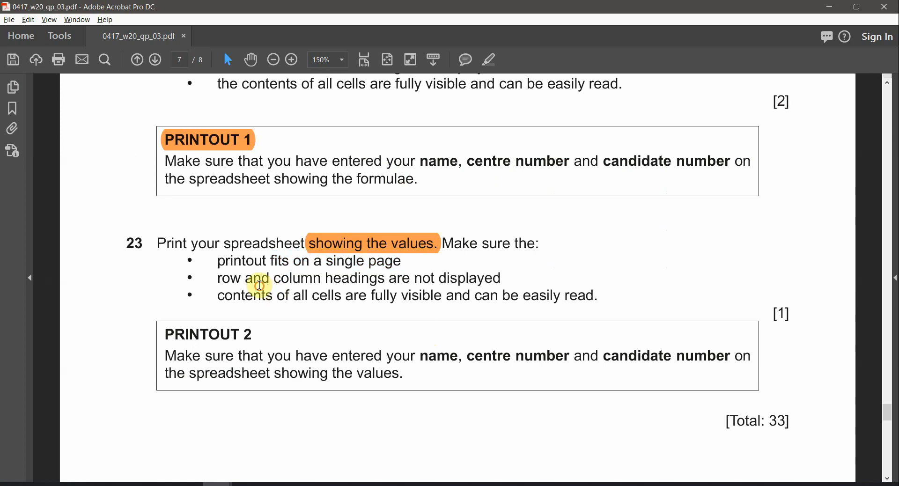
left_click_drag(273, 280, 433, 281)
key("alt+Tab")
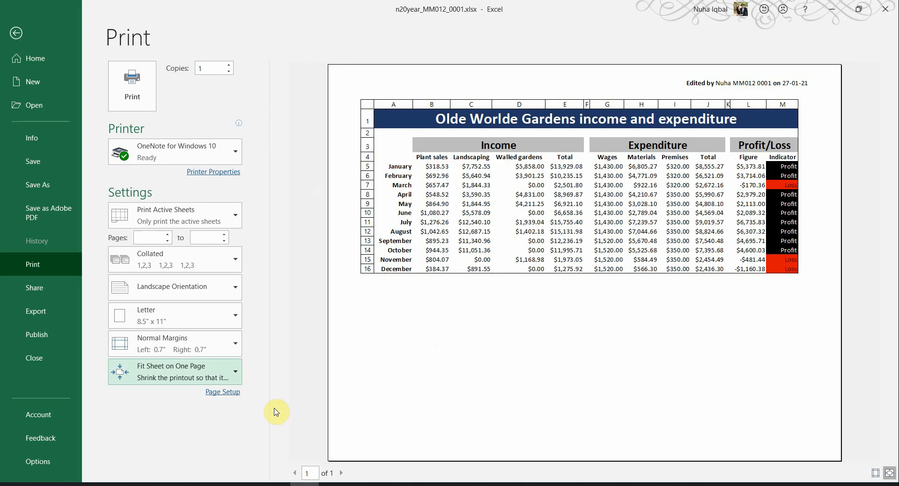
Step: Turn off Row and column headings in Page Setup's Sheet options
left_click(223, 393)
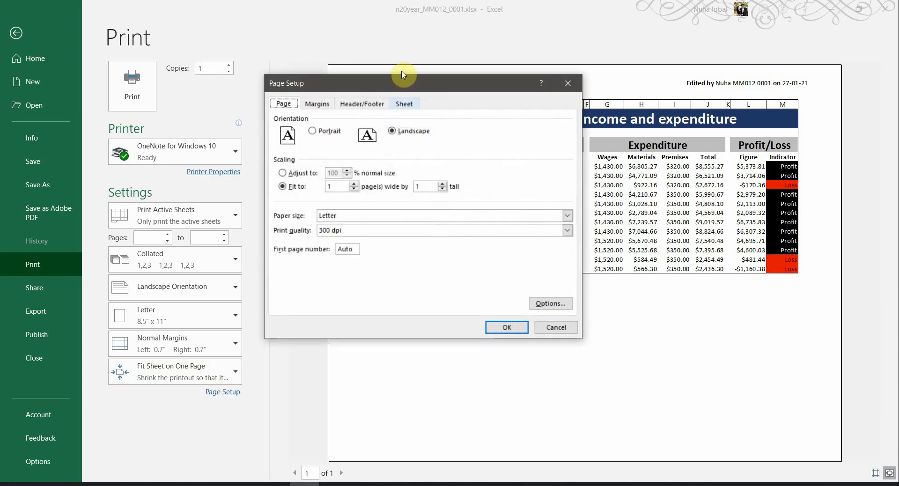
left_click(406, 104)
left_click(318, 222)
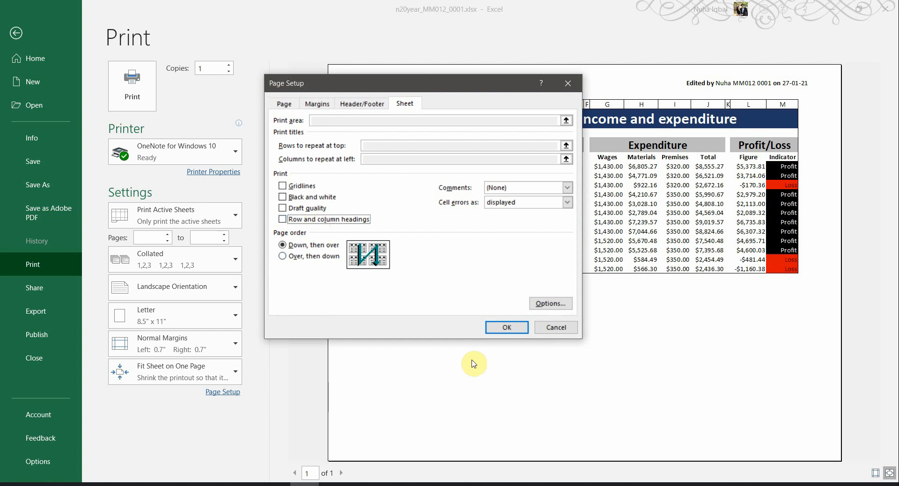
left_click(511, 326)
Step: Mark the 'all cells fully visible' requirement and verify it in the print preview
key("alt+Tab")
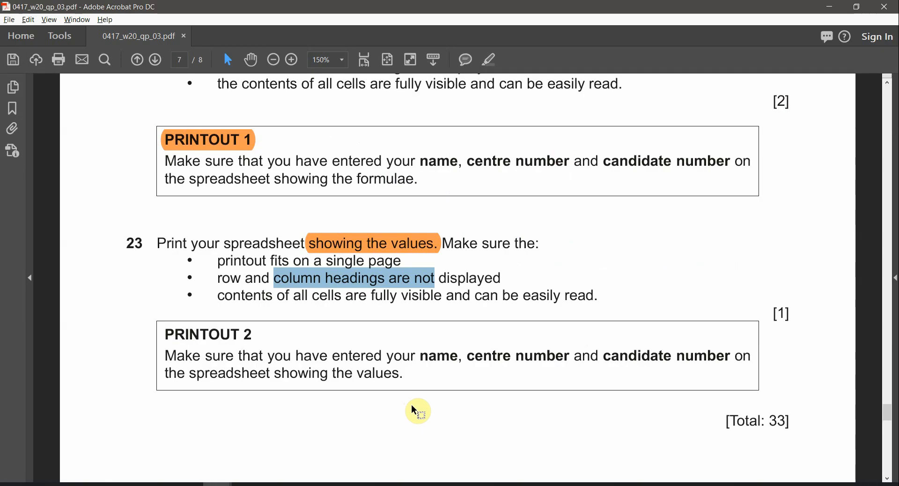
left_click_drag(276, 296, 442, 296)
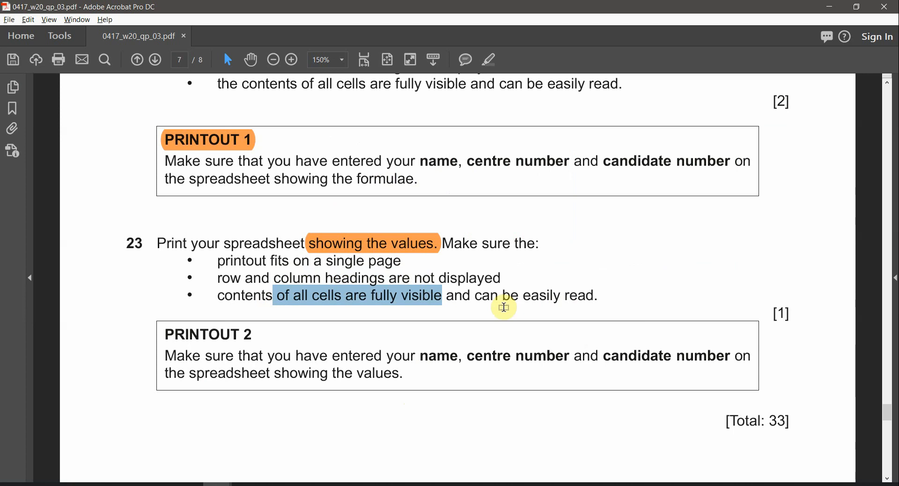
key("alt+Tab")
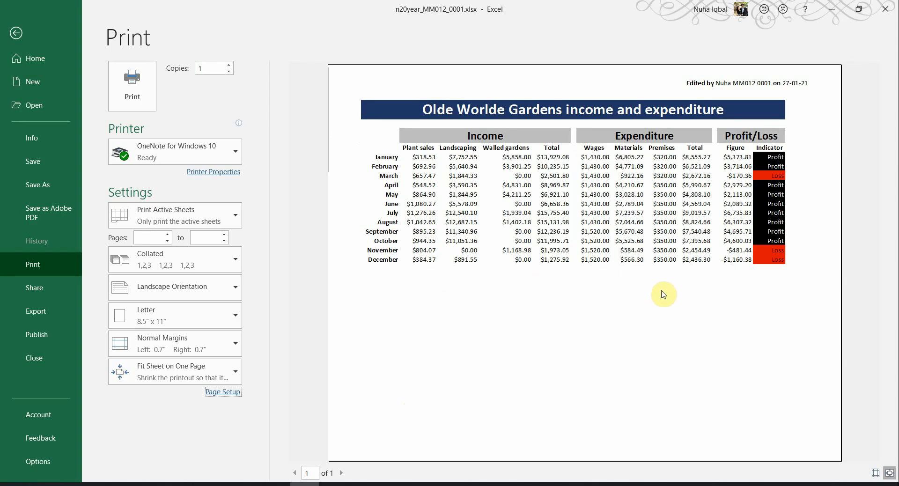
Step: Highlight the PRINTOUT 2 heading in the exam paper in orange
key("alt+Tab")
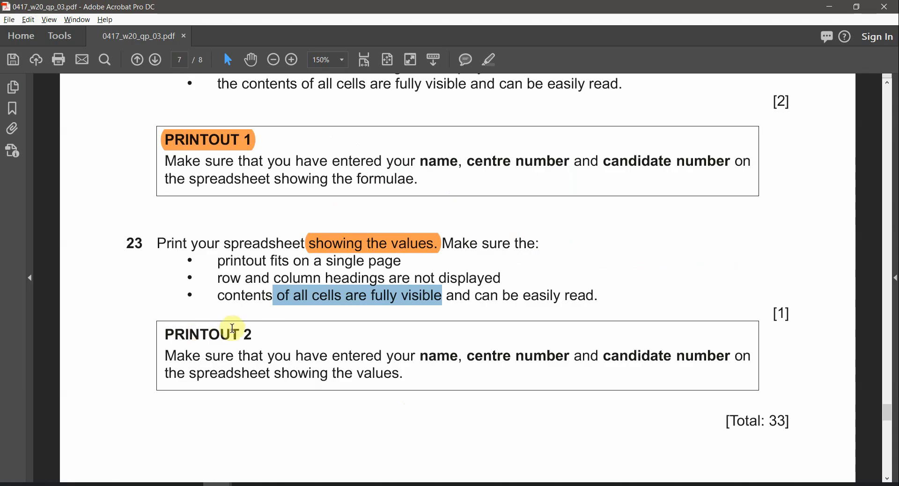
left_click_drag(258, 335, 174, 333)
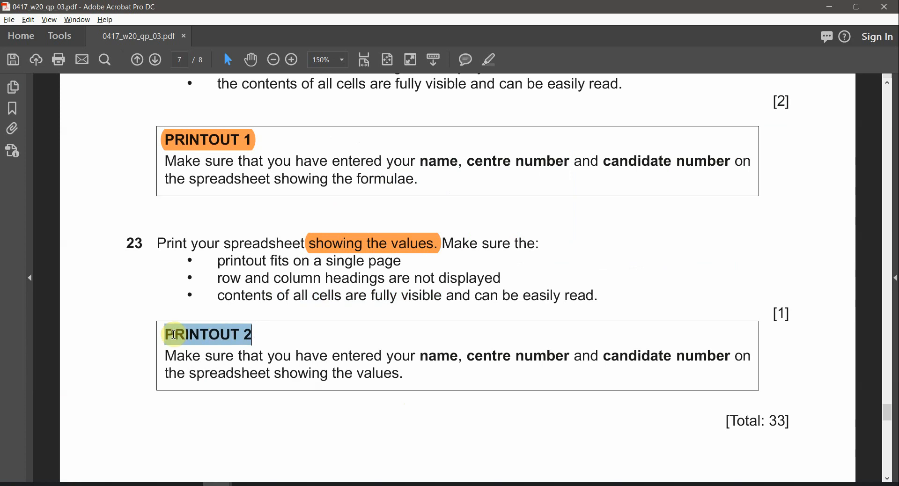
left_click(489, 60)
key("alt+Tab")
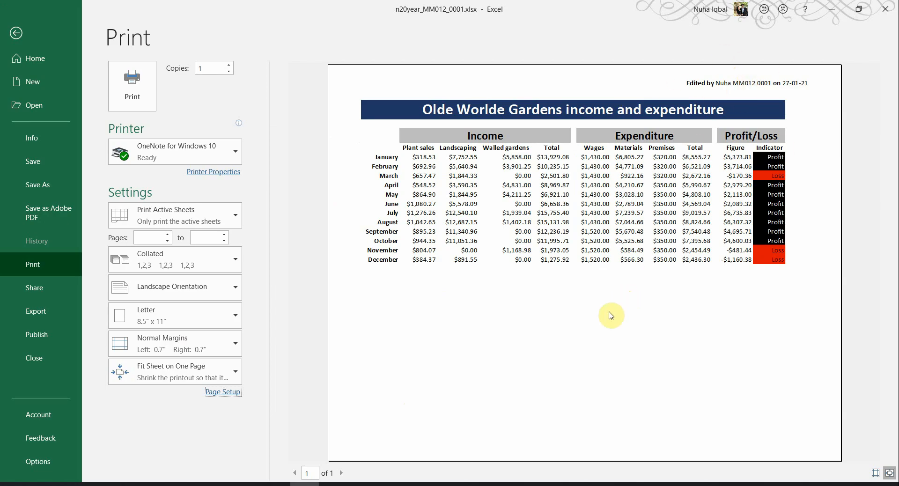
Step: Scroll the exam paper to page 8's Task 4 – Printing the Evidence Document
key("alt+Tab")
scroll(490, 364, "down", 2)
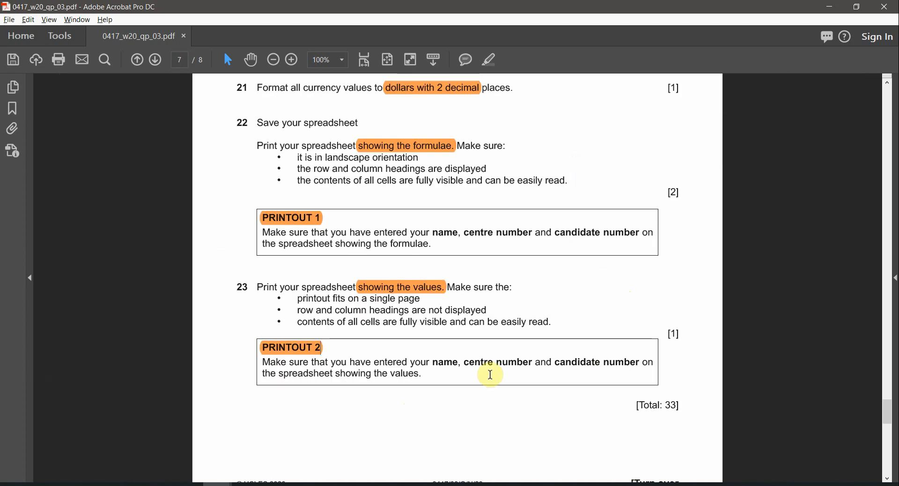
scroll(492, 380, "down", 1)
scroll(491, 383, "down", 5)
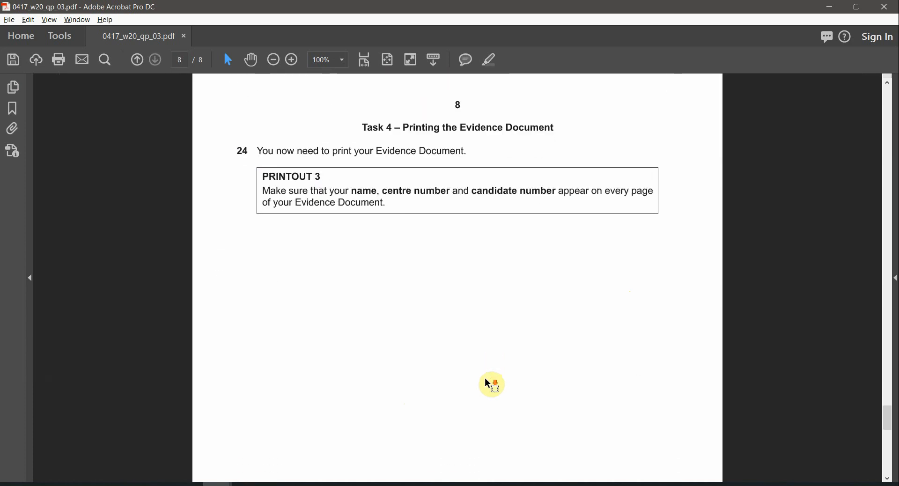
scroll(435, 186, "up", 1)
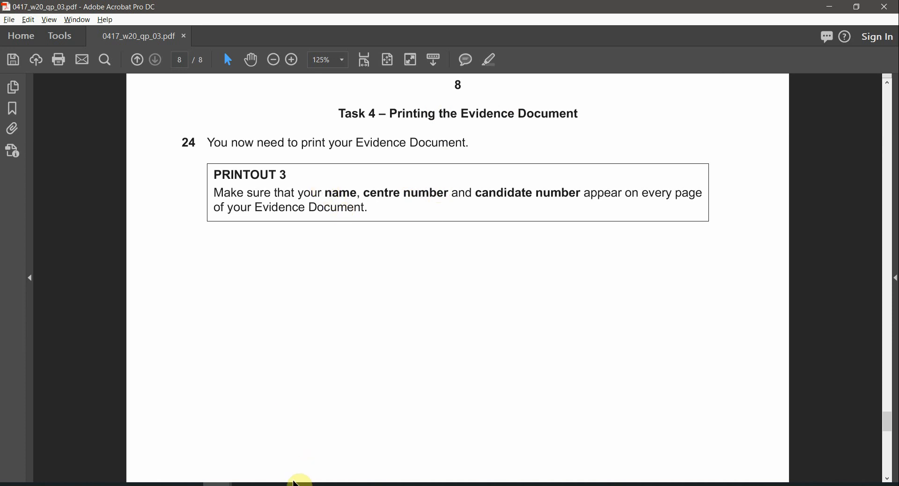
left_click(247, 484)
Step: Scroll through the Word evidence pages, checking the Evidence 5 heading
scroll(564, 317, "up", 3)
scroll(566, 317, "up", 2)
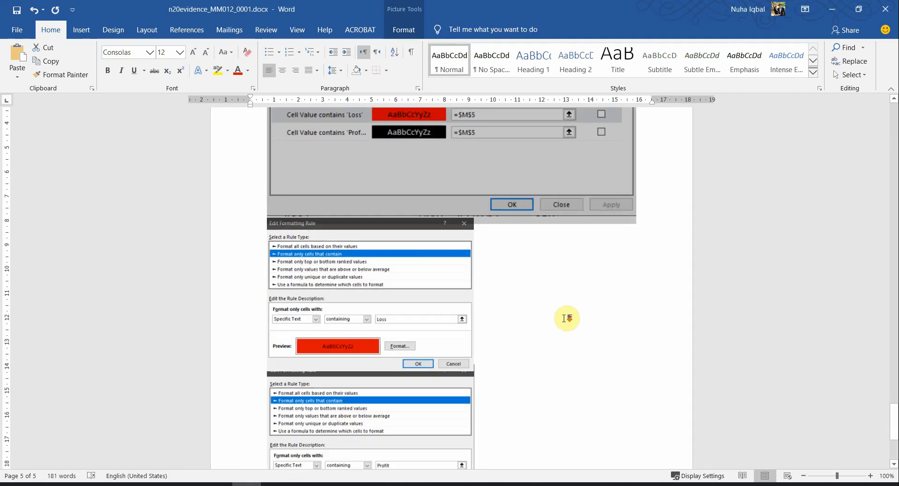
scroll(567, 317, "down", 3, "ctrl")
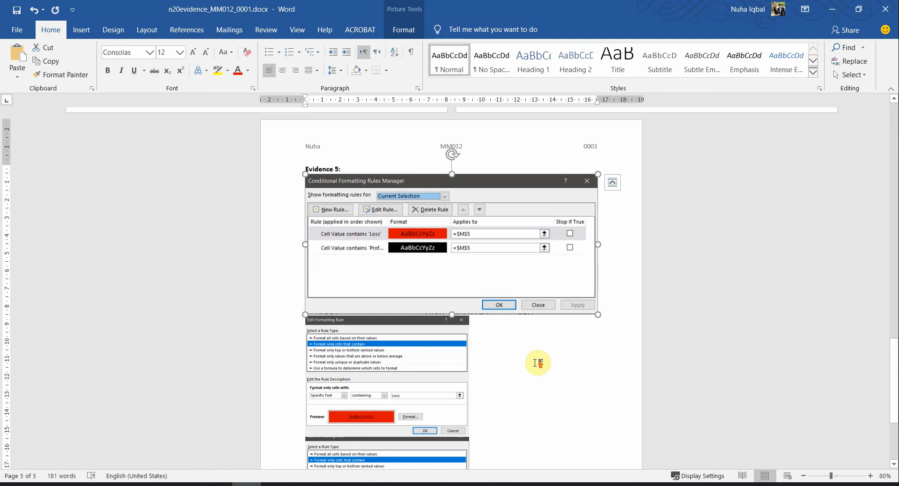
scroll(538, 362, "up", 5)
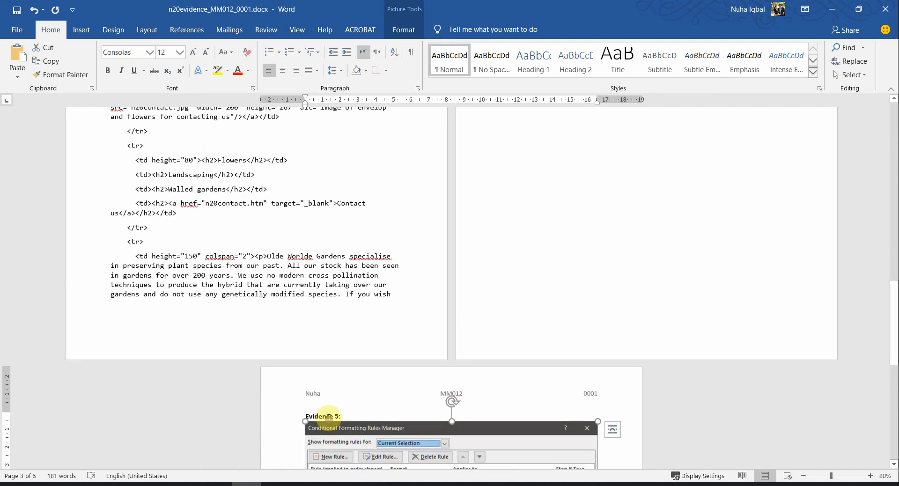
double_click(328, 417)
scroll(527, 399, "up", 5)
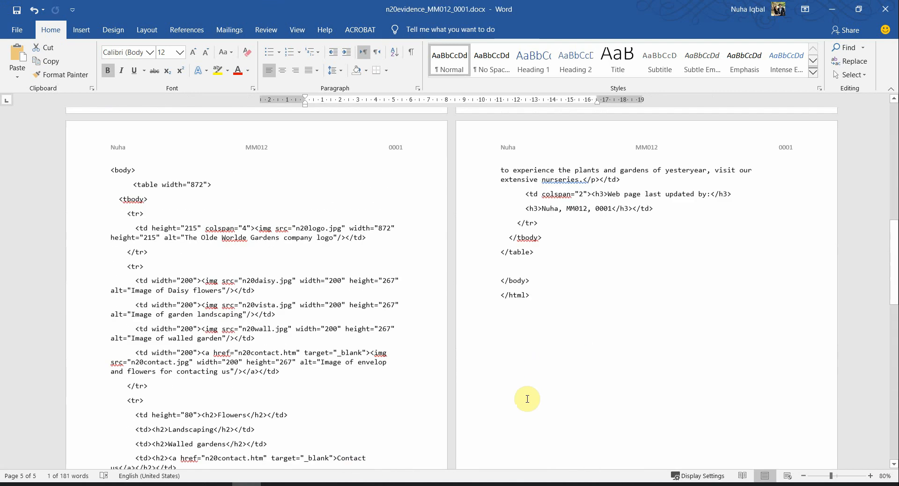
scroll(527, 398, "up", 11)
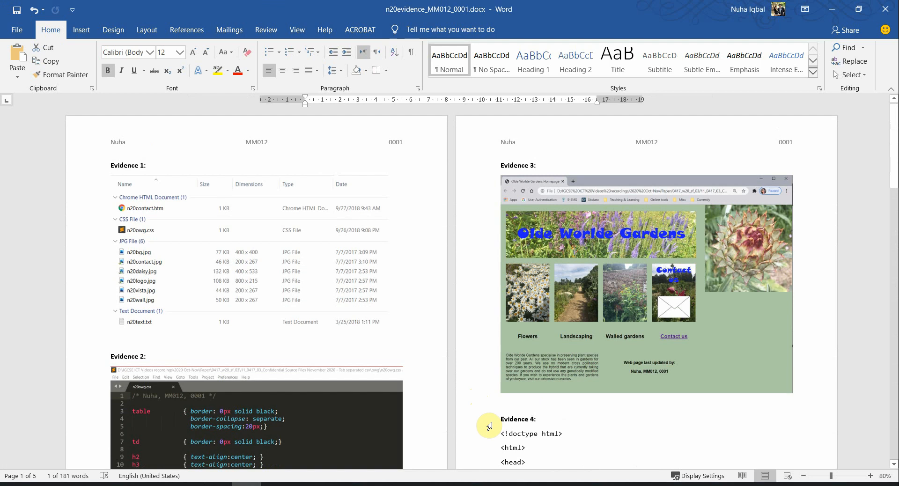
scroll(488, 425, "down", 6)
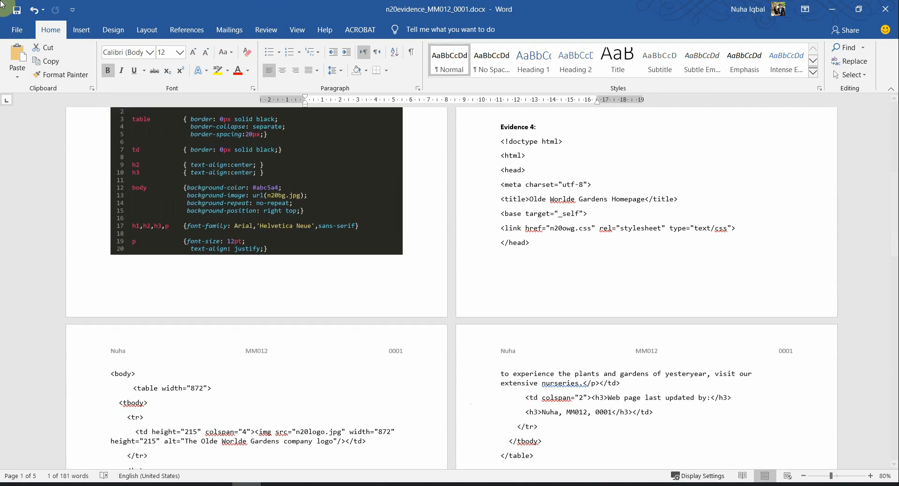
Step: Preview the five-page evidence printout, then fit exam page 8 showing PRINTOUT 3
left_click(11, 35)
left_click(47, 260)
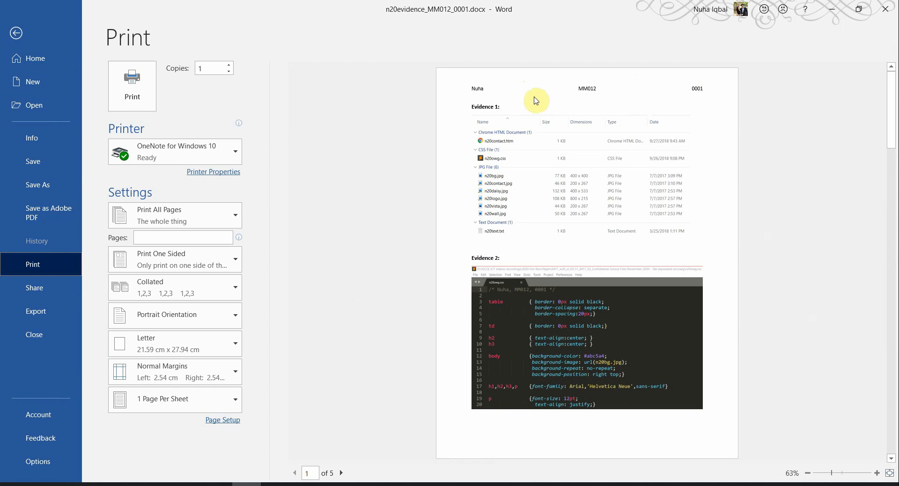
left_click(275, 484)
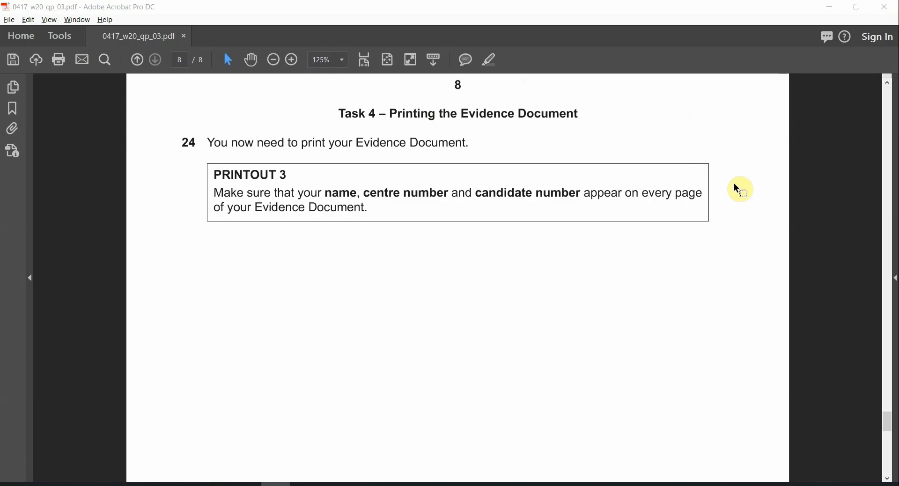
left_click_drag(298, 191, 216, 174)
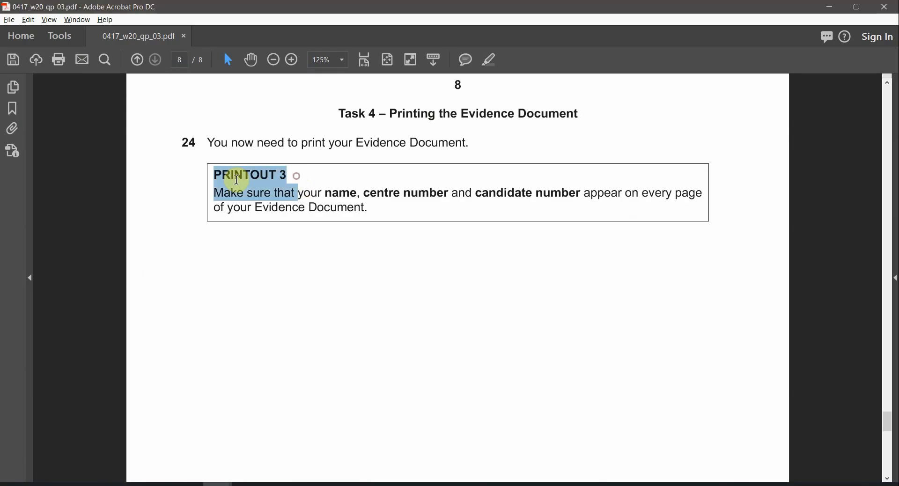
key("ctrl+0")
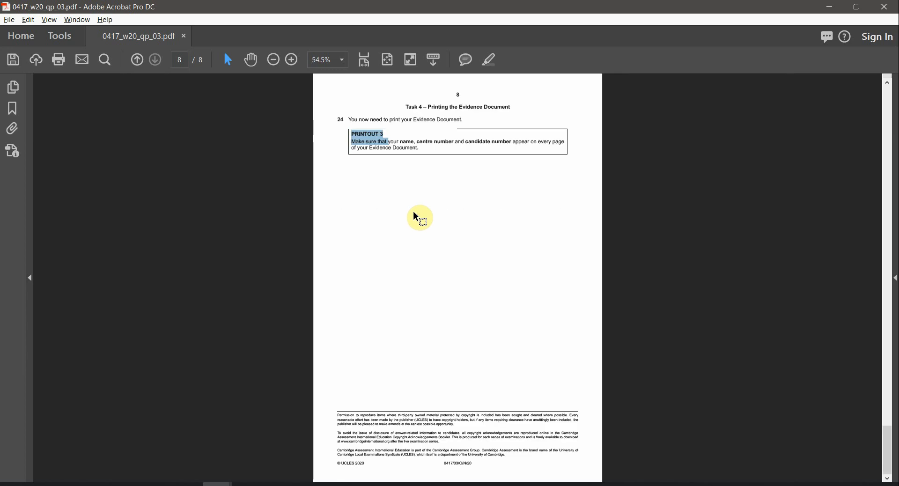